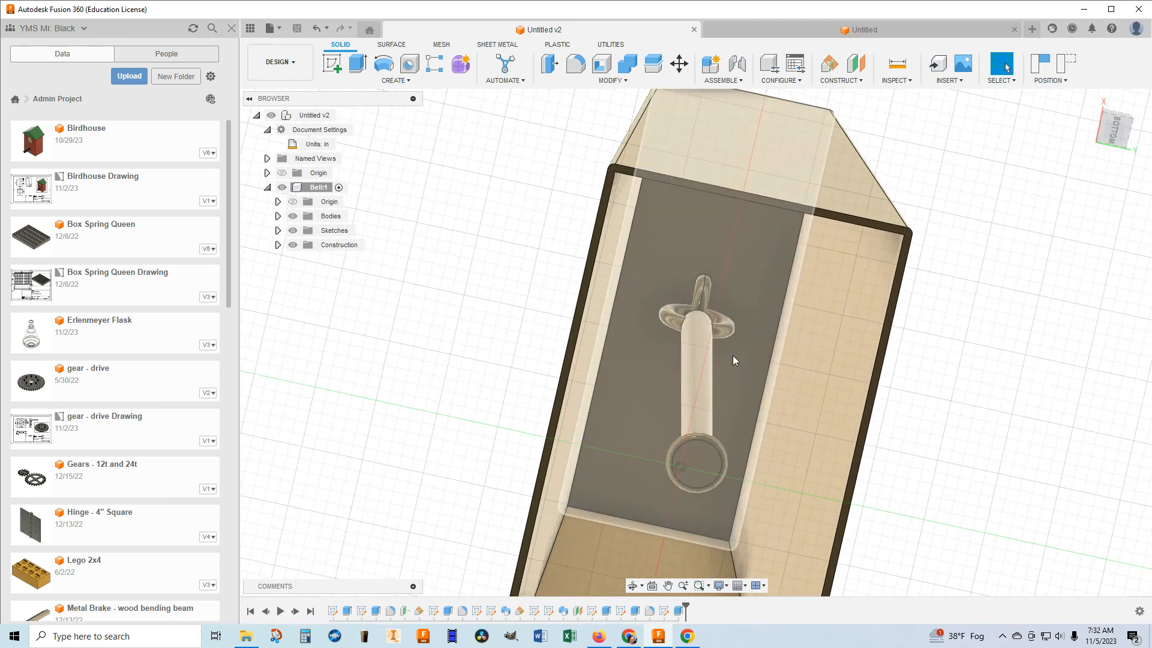
Save the blank untitled design as Cowbell in the Admin Project.
{"action": "scroll", "coordinate": [964, 250], "scroll_direction": "down", "scroll_amount": 5}
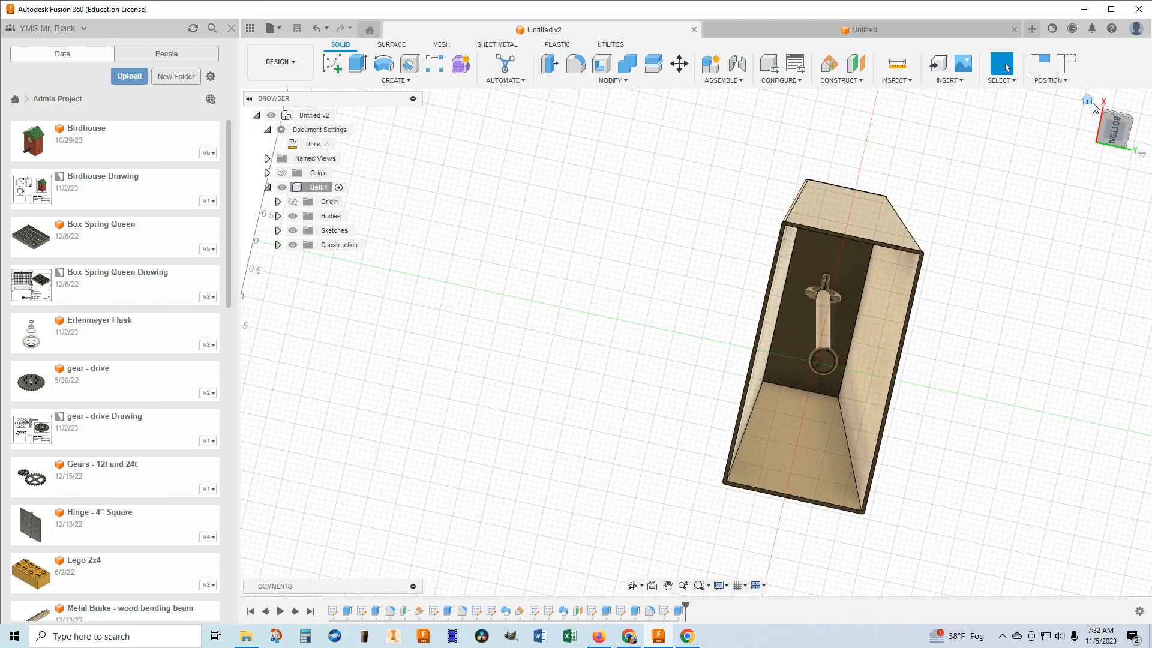
{"action": "left_click", "coordinate": [1088, 101]}
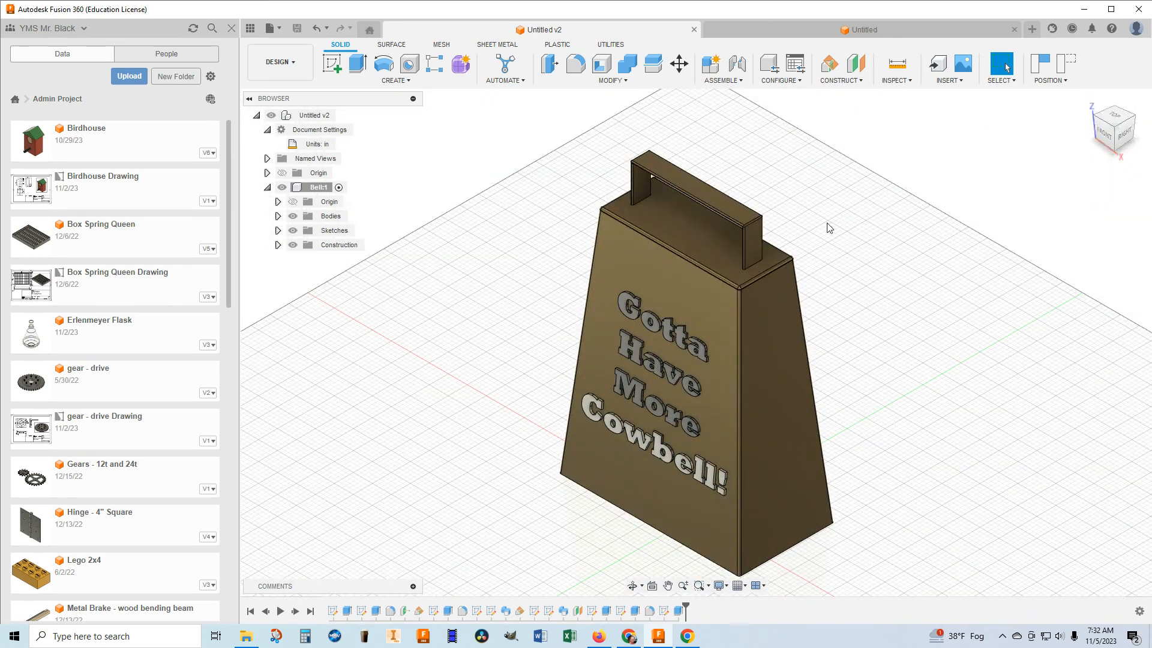
{"action": "left_click", "coordinate": [903, 31]}
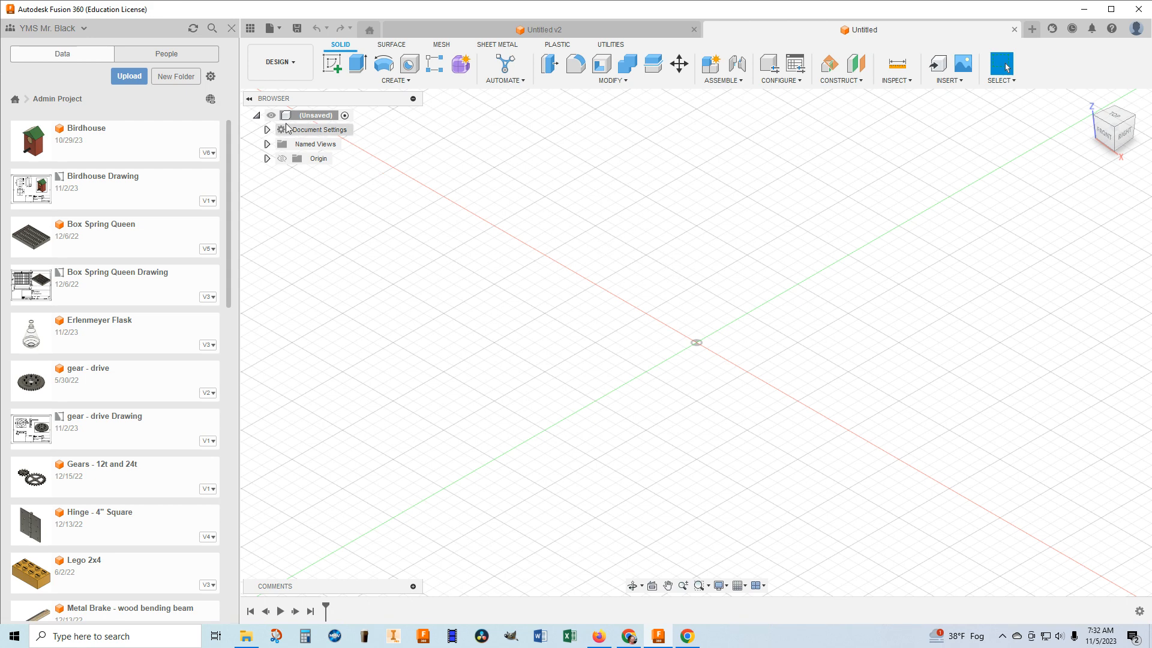
{"action": "left_click", "coordinate": [230, 29]}
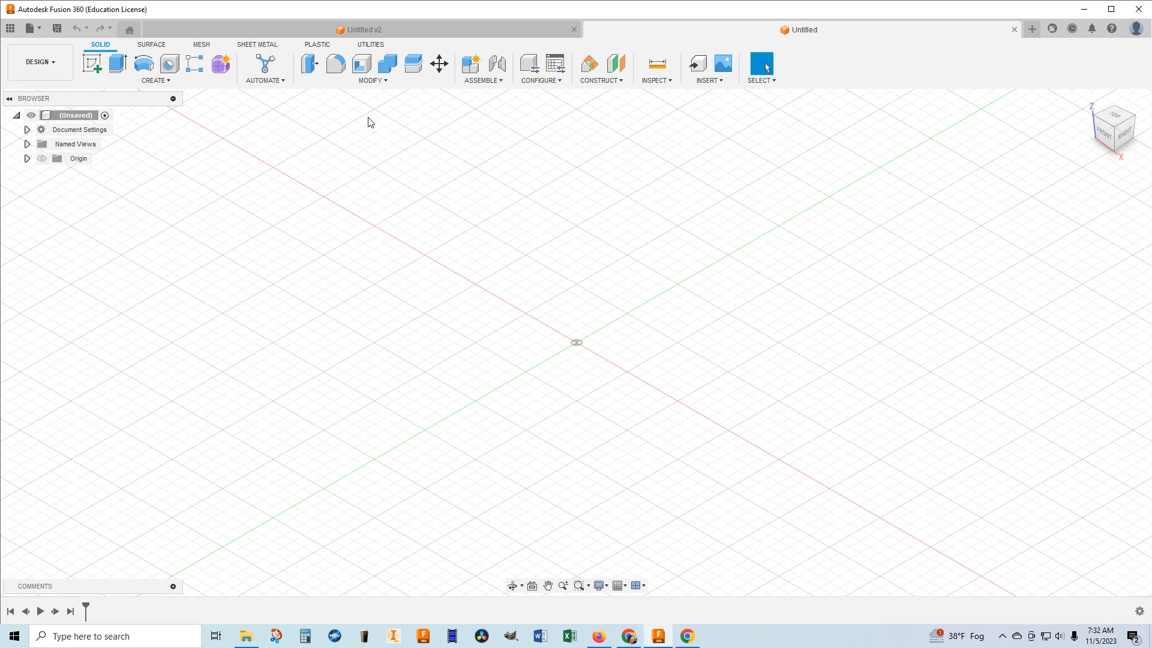
{"action": "left_click", "coordinate": [57, 29]}
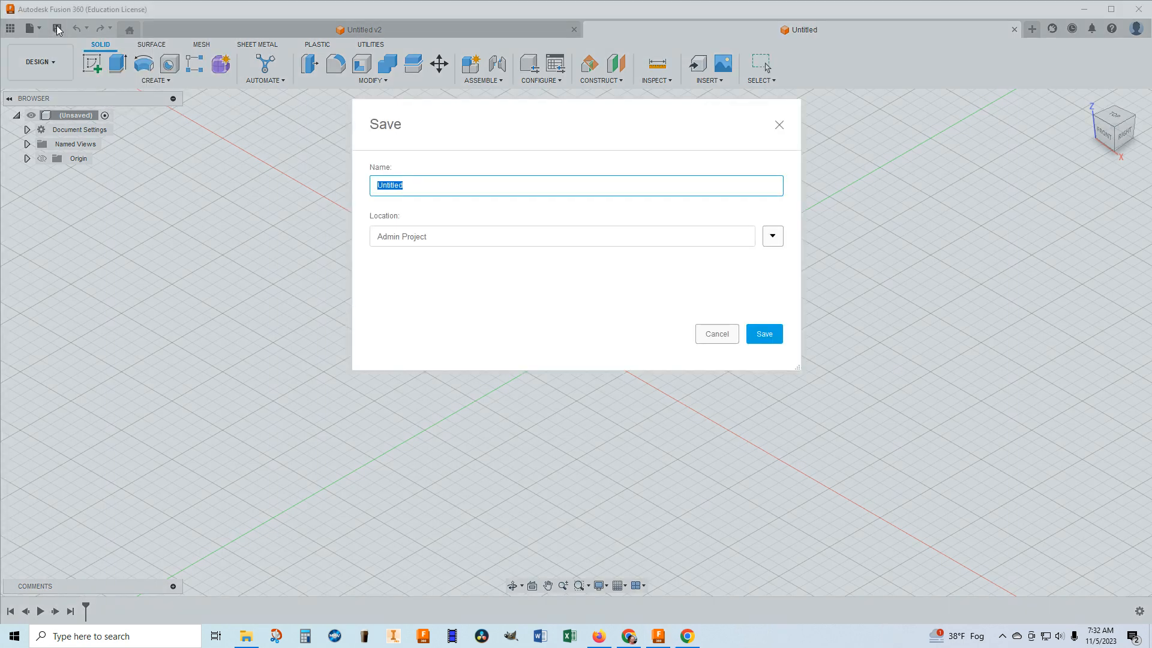
{"action": "type", "text": "Cowbell"}
{"action": "left_click", "coordinate": [764, 333]}
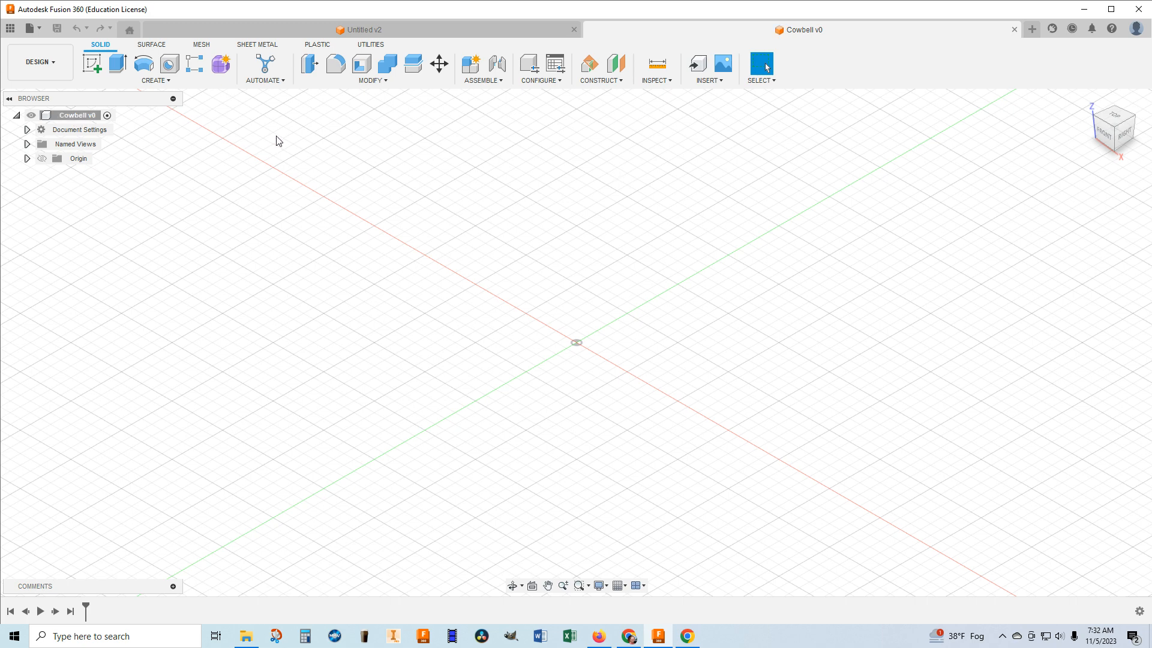
Change the Cowbell document's units to inches.
{"action": "left_click", "coordinate": [27, 129]}
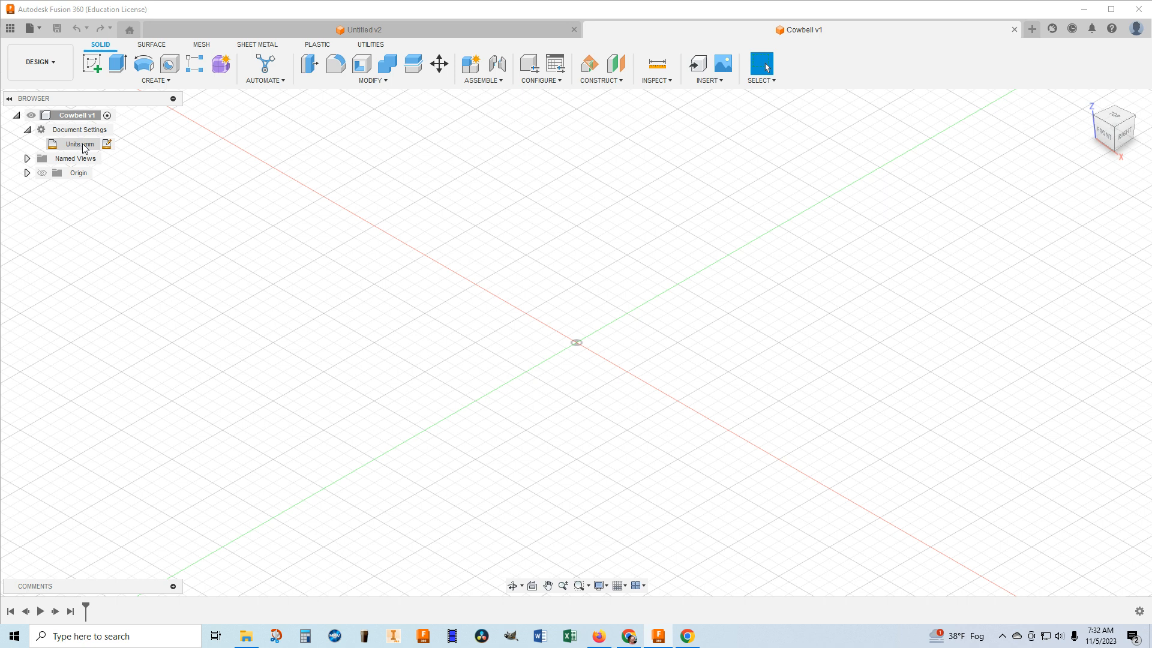
{"action": "left_click", "coordinate": [107, 144]}
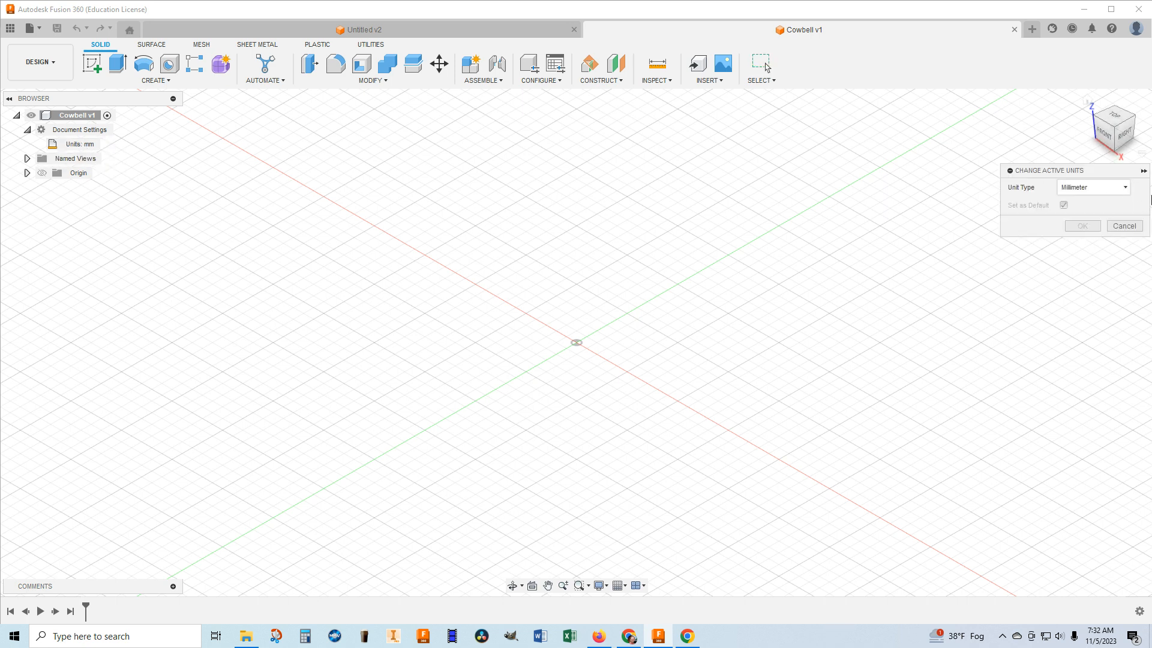
{"action": "left_click", "coordinate": [1124, 187]}
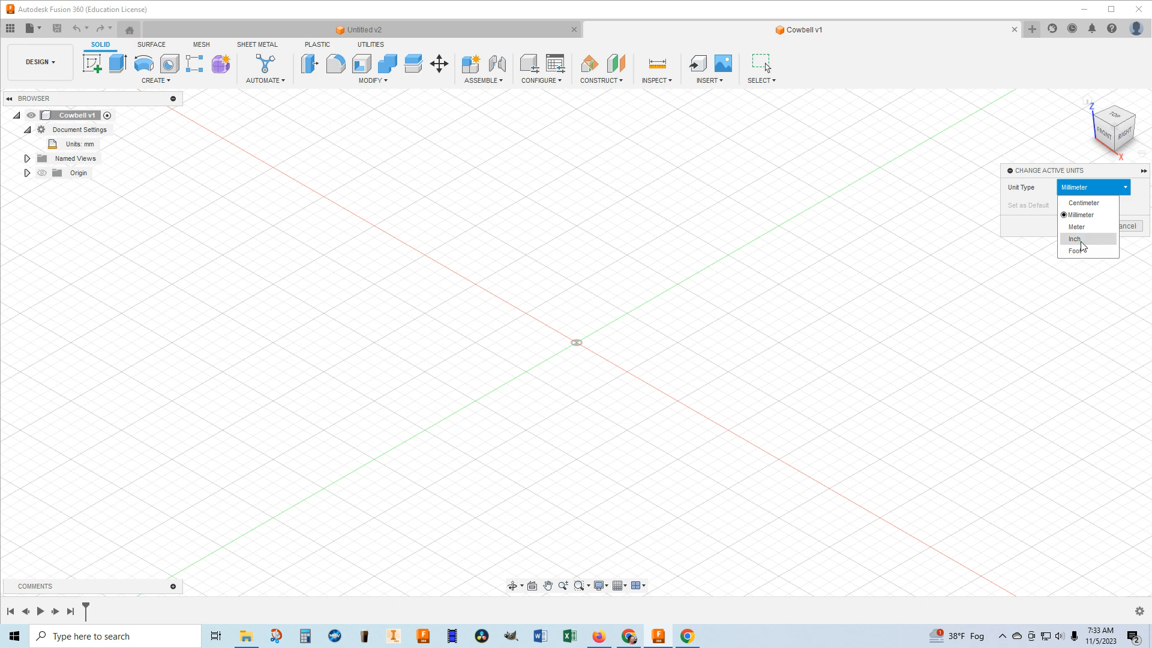
{"action": "left_click", "coordinate": [1075, 239]}
{"action": "left_click", "coordinate": [1082, 227]}
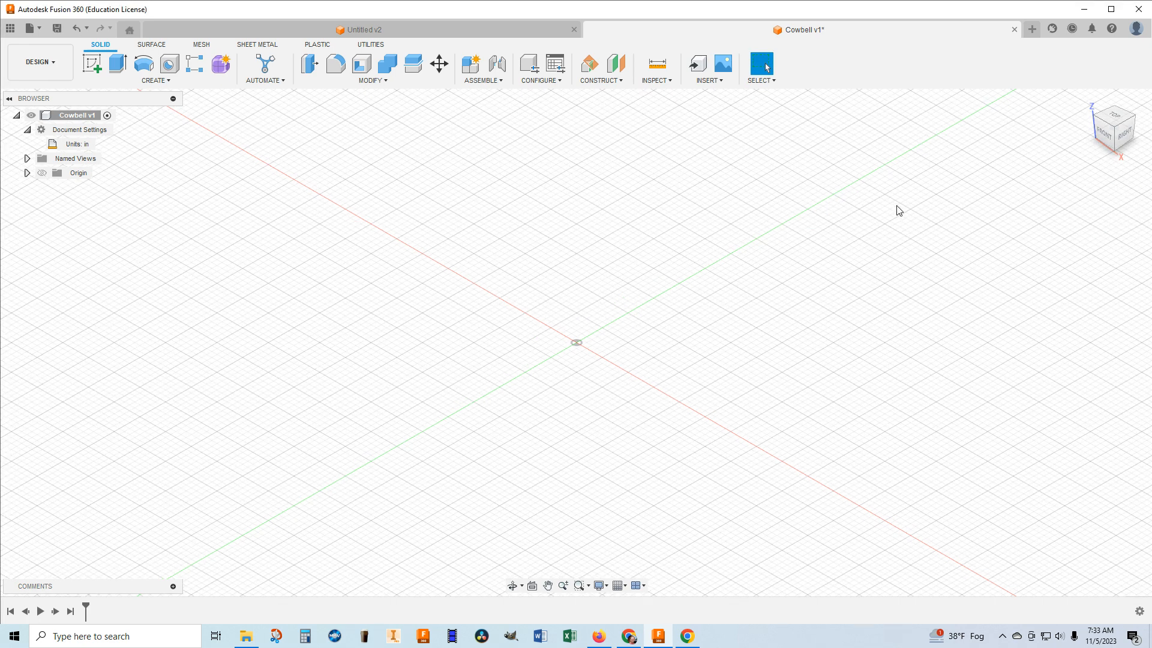
{"action": "left_click", "coordinate": [27, 129]}
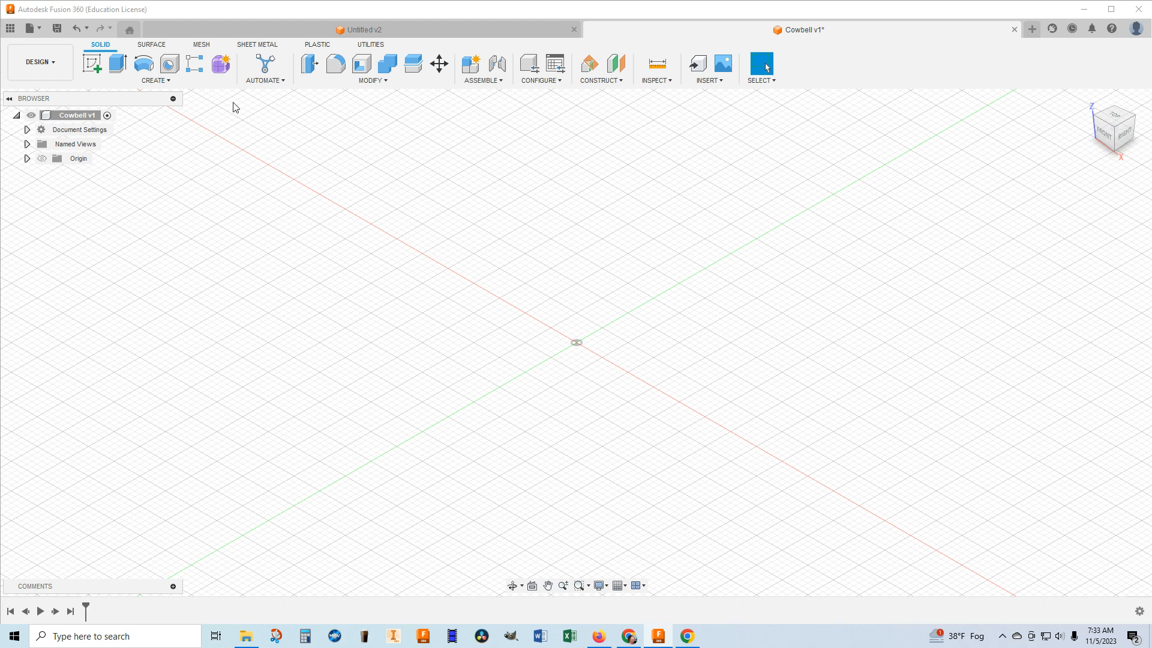
Create a new internal standard component named Bell and make it active.
{"action": "left_click", "coordinate": [170, 81]}
{"action": "left_click", "coordinate": [127, 95]}
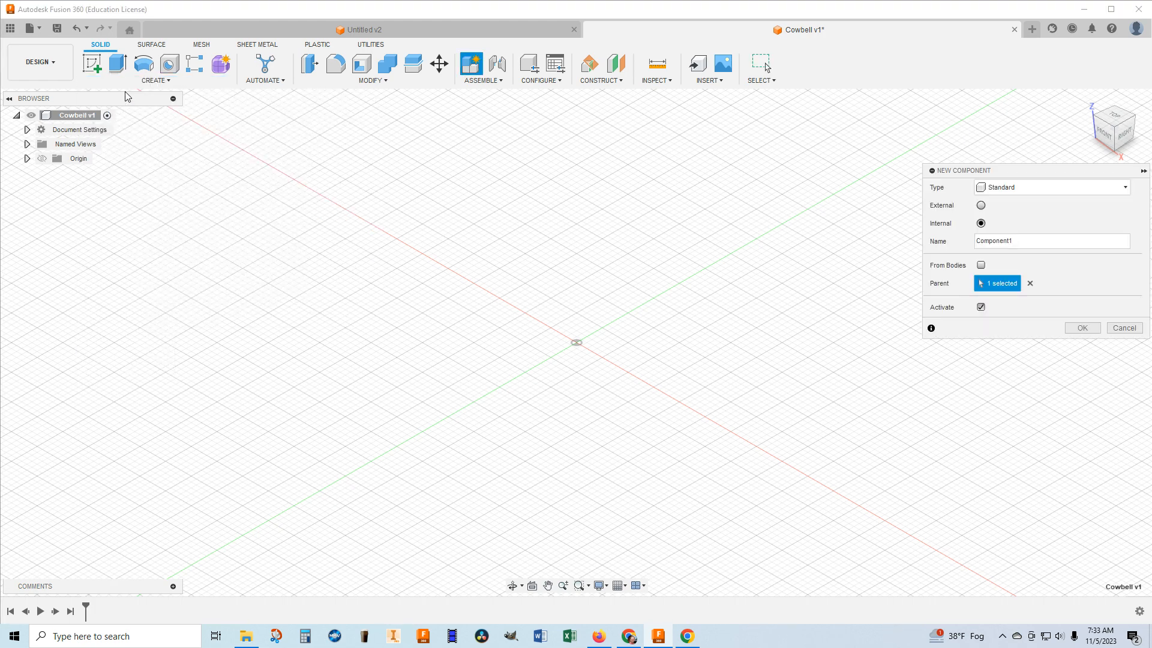
{"action": "left_click", "coordinate": [1024, 243]}
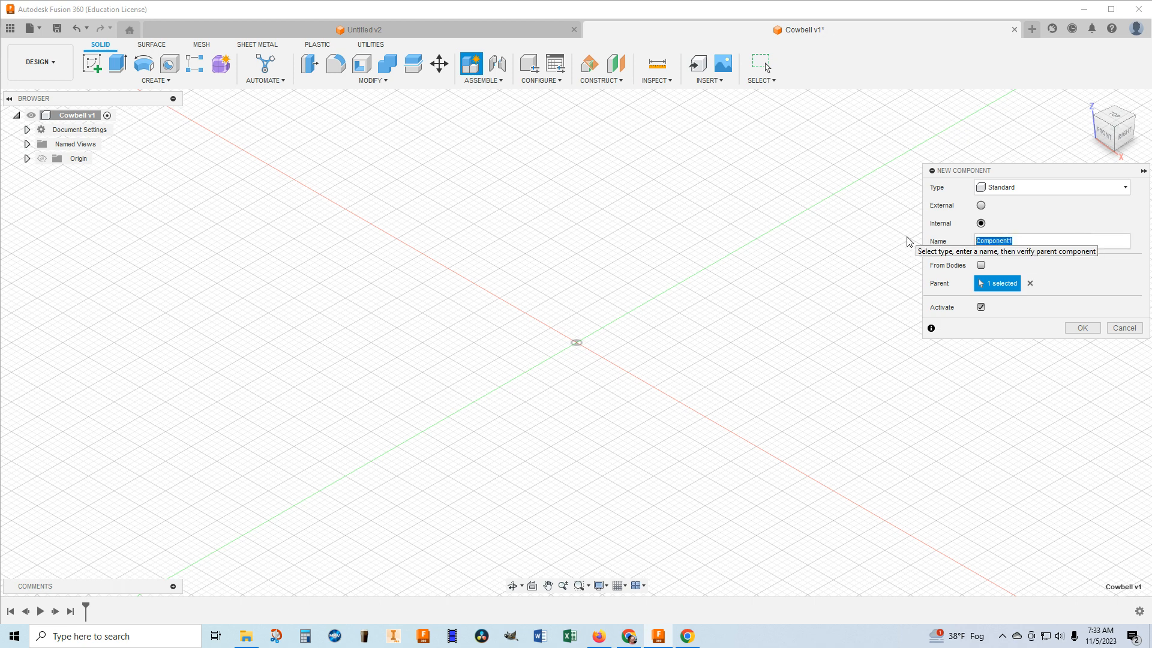
{"action": "type", "text": "Bell"}
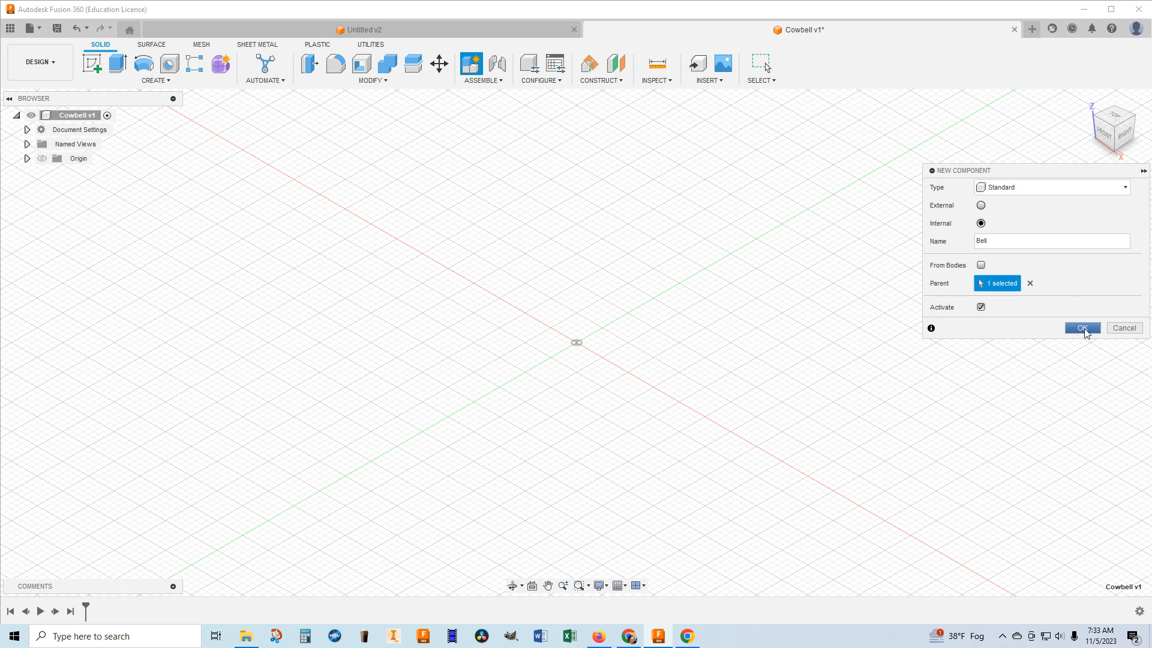
{"action": "left_click", "coordinate": [1080, 329]}
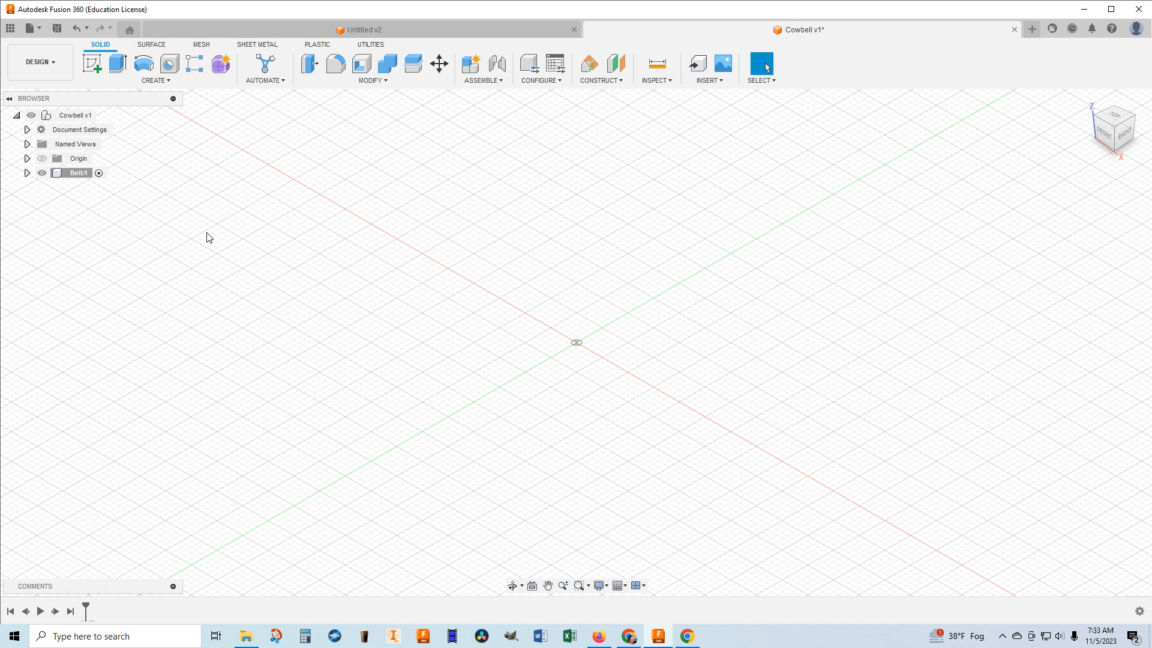
Sketch a center rectangle 4.75 in wide and 2.5 in high at the origin on the horizontal plane, and finish the sketch.
{"action": "left_click", "coordinate": [91, 63]}
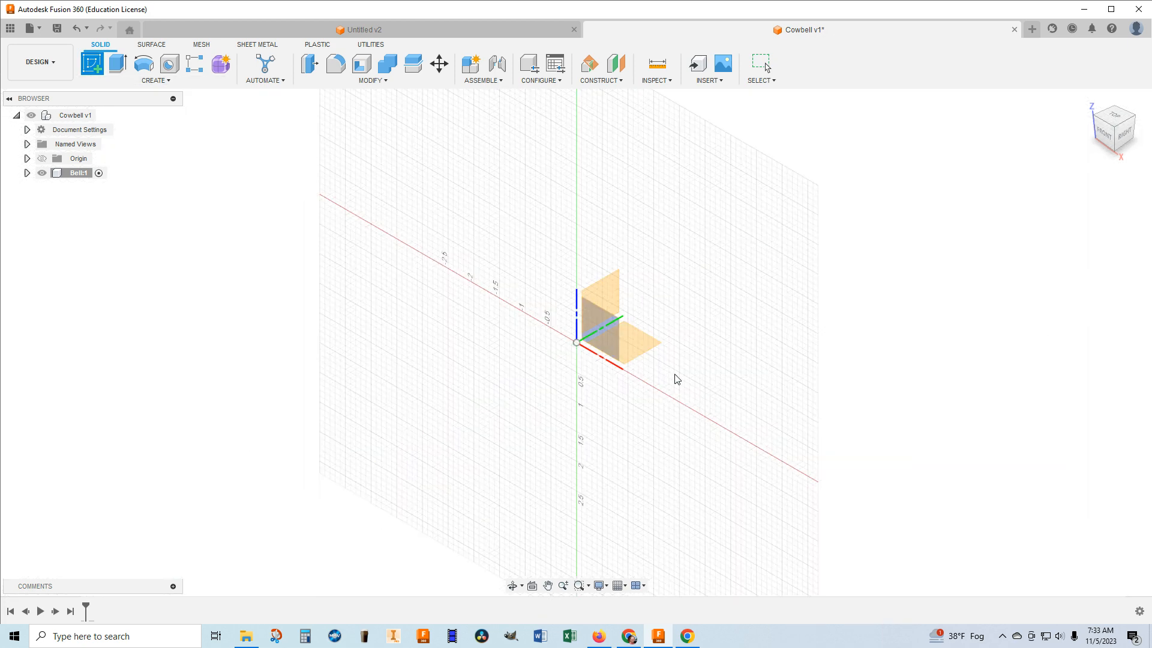
{"action": "left_click", "coordinate": [642, 346]}
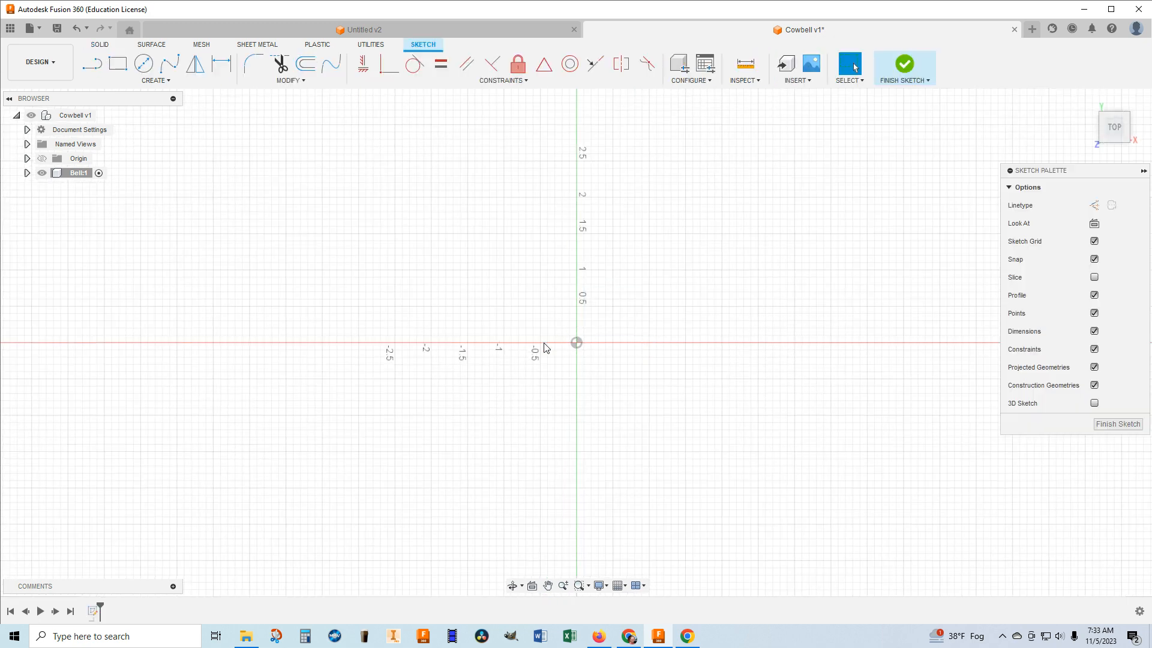
{"action": "left_click", "coordinate": [113, 64]}
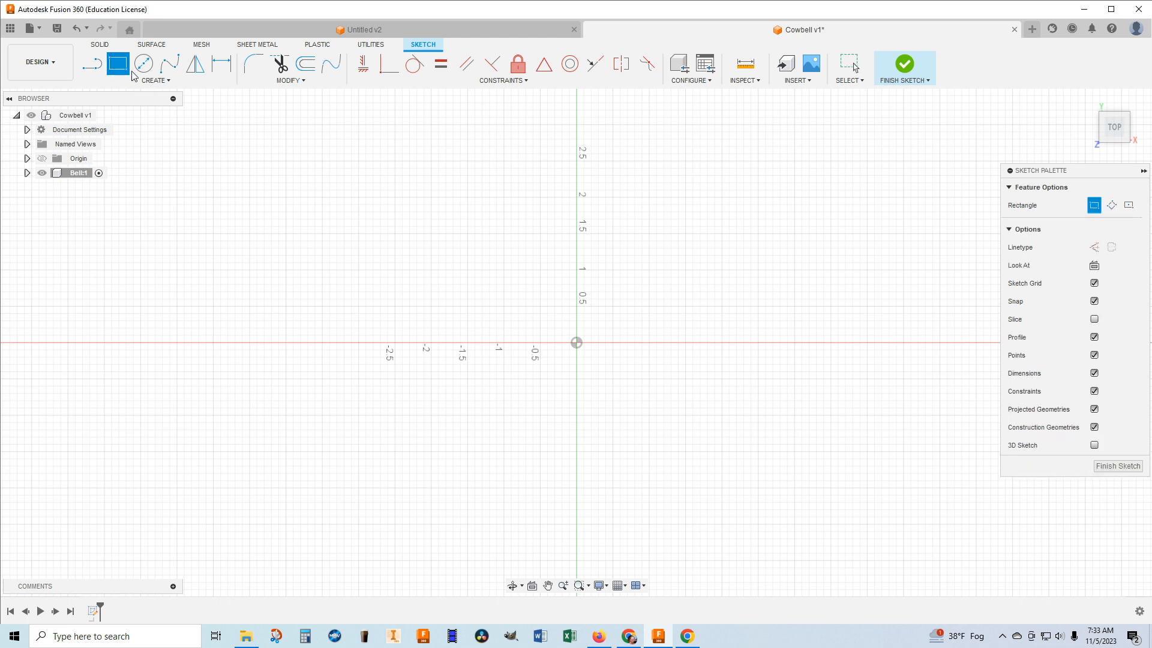
{"action": "left_click", "coordinate": [1130, 206]}
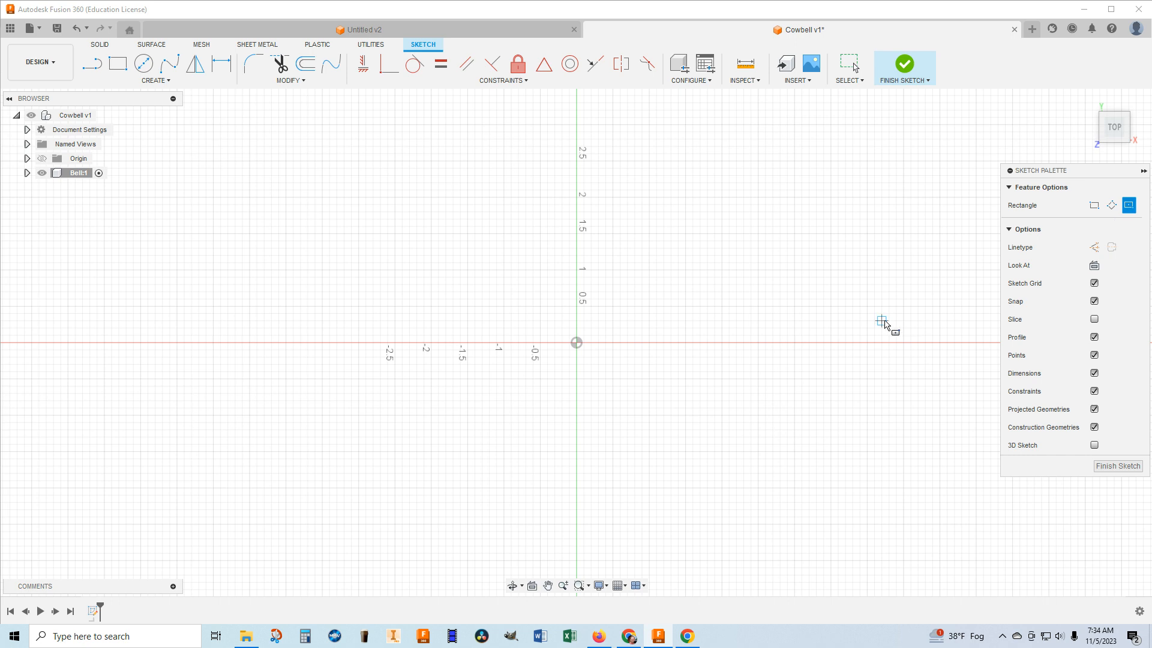
{"action": "left_click", "coordinate": [576, 343]}
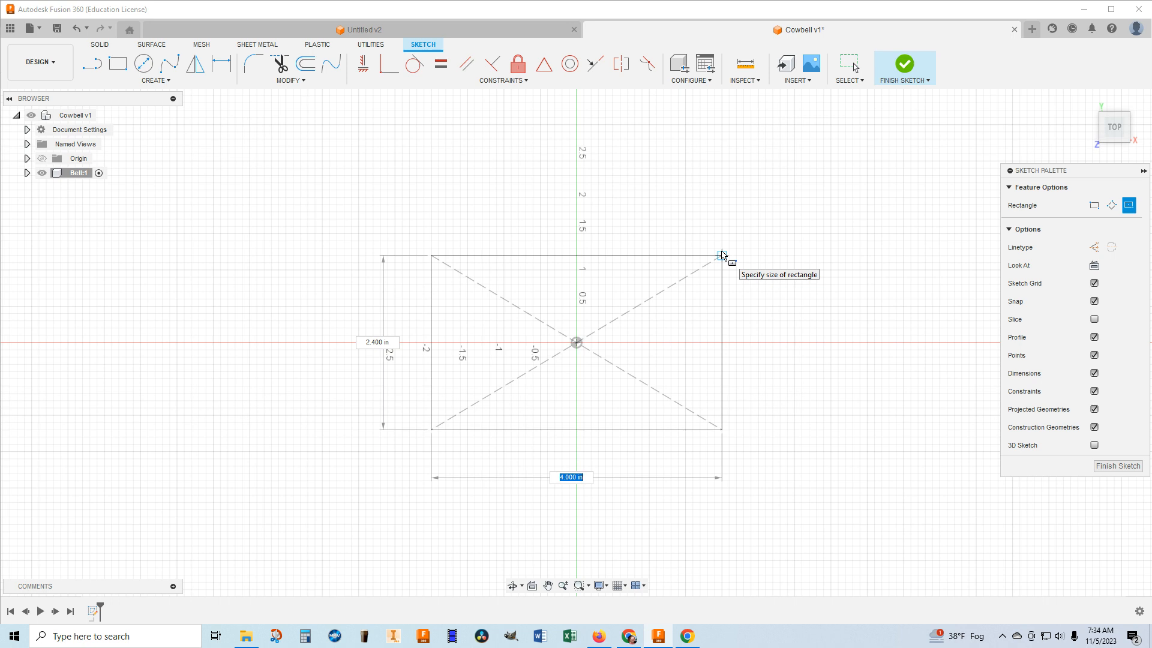
{"action": "key", "text": "Tab"}
{"action": "key", "text": "Tab"}
{"action": "type", "text": "4"}
{"action": "key", "text": "Tab"}
{"action": "key", "text": "Tab"}
{"action": "key", "text": "Tab"}
{"action": "key", "text": "Tab"}
{"action": "key", "text": "Tab"}
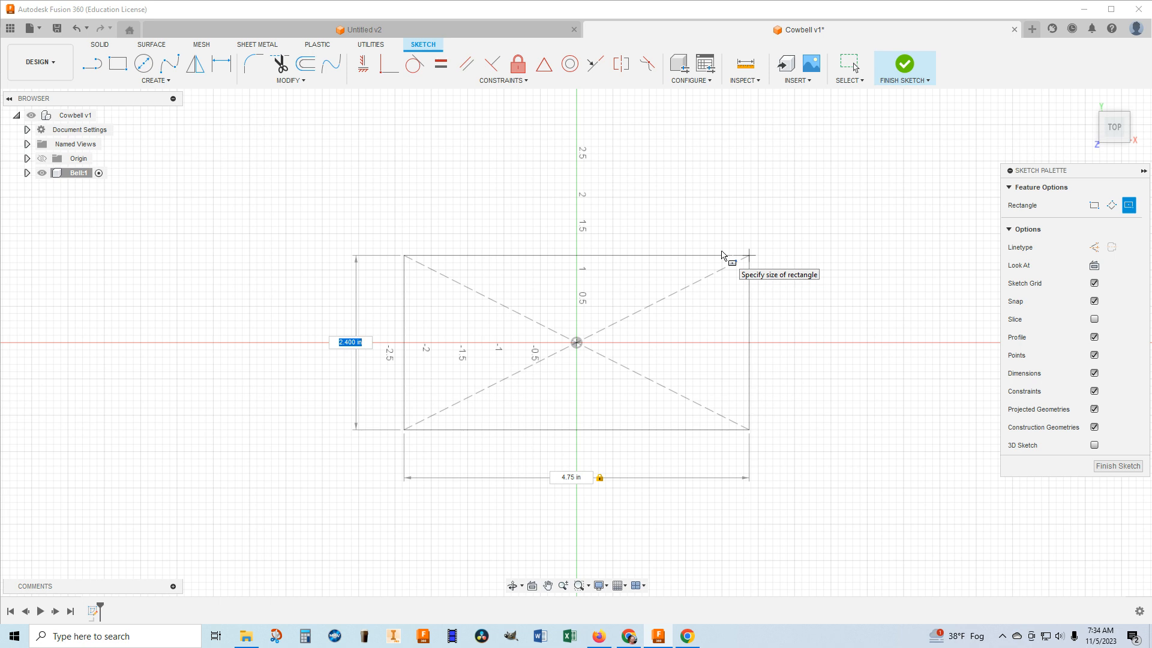
{"action": "type", "text": "2.5"}
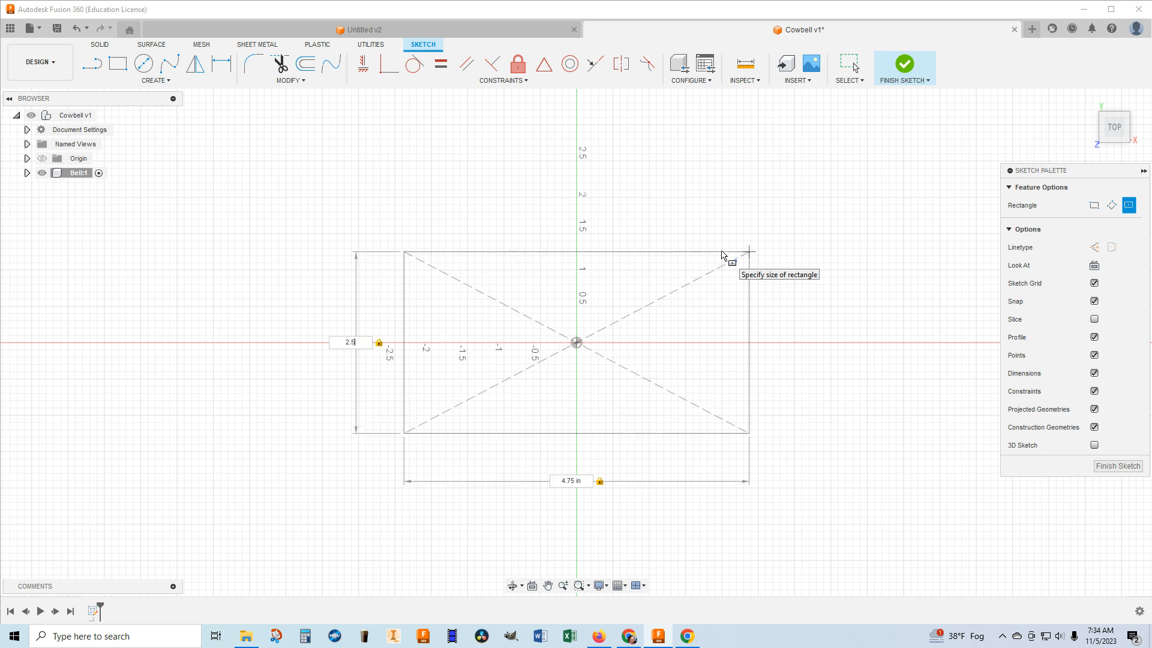
{"action": "key", "text": "Return"}
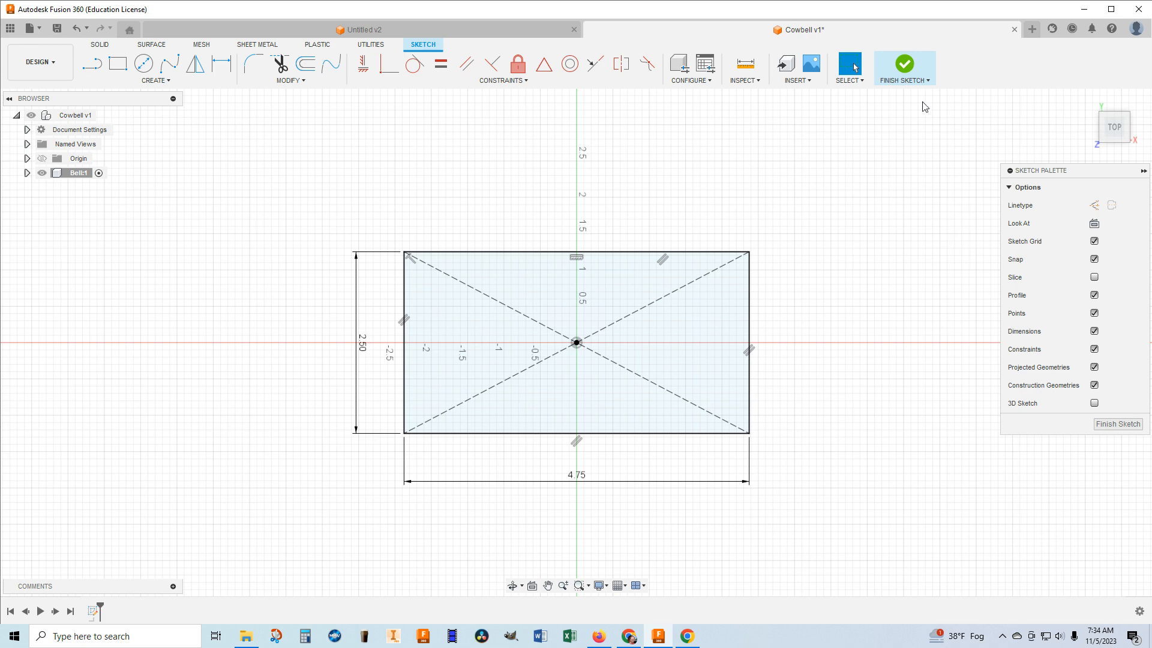
{"action": "left_click", "coordinate": [903, 67]}
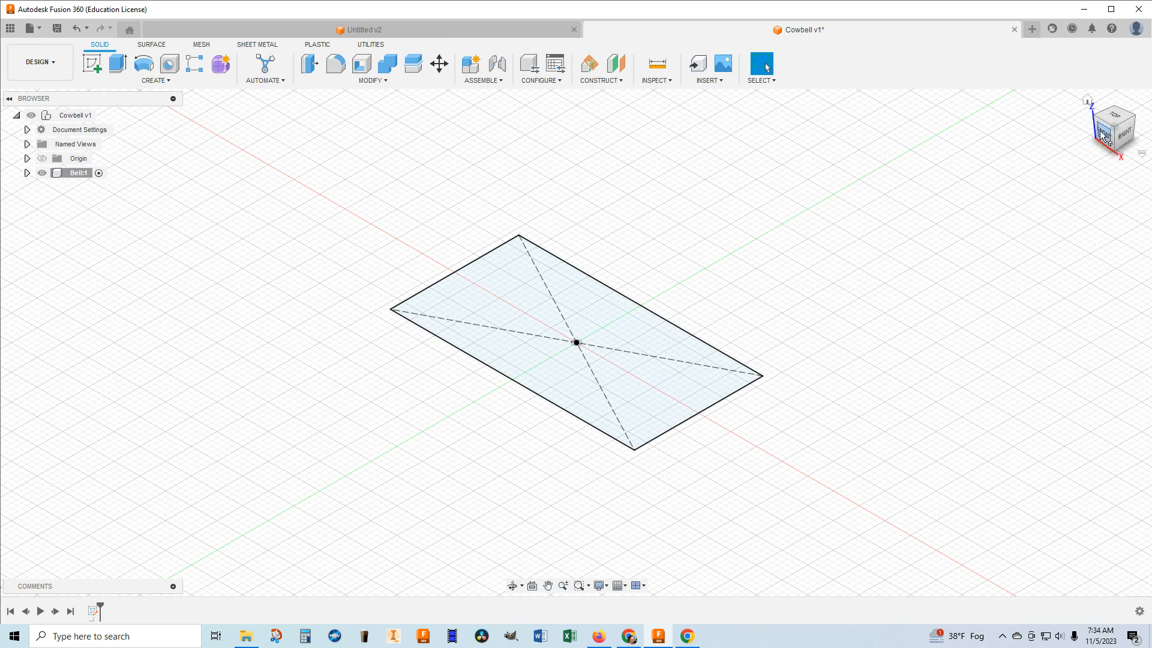
Set up a thin extrude of the rectangle, about 0.30 in upward, with a wall thickness of 0.0625 in.
{"action": "left_click", "coordinate": [1114, 120]}
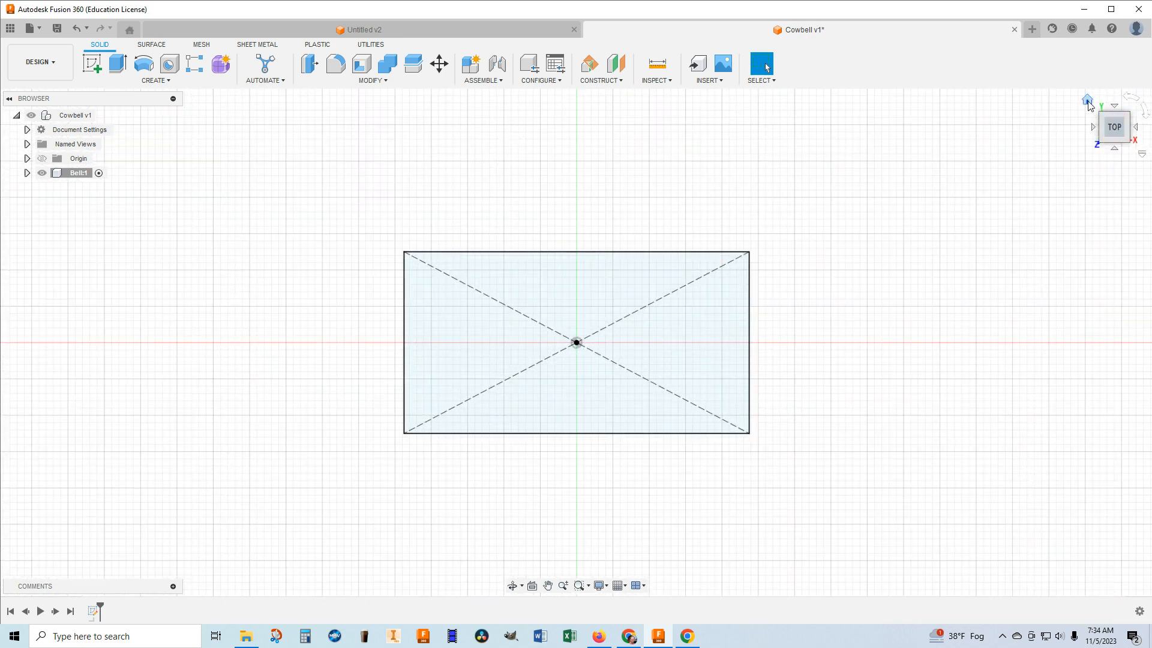
{"action": "left_click", "coordinate": [1089, 102]}
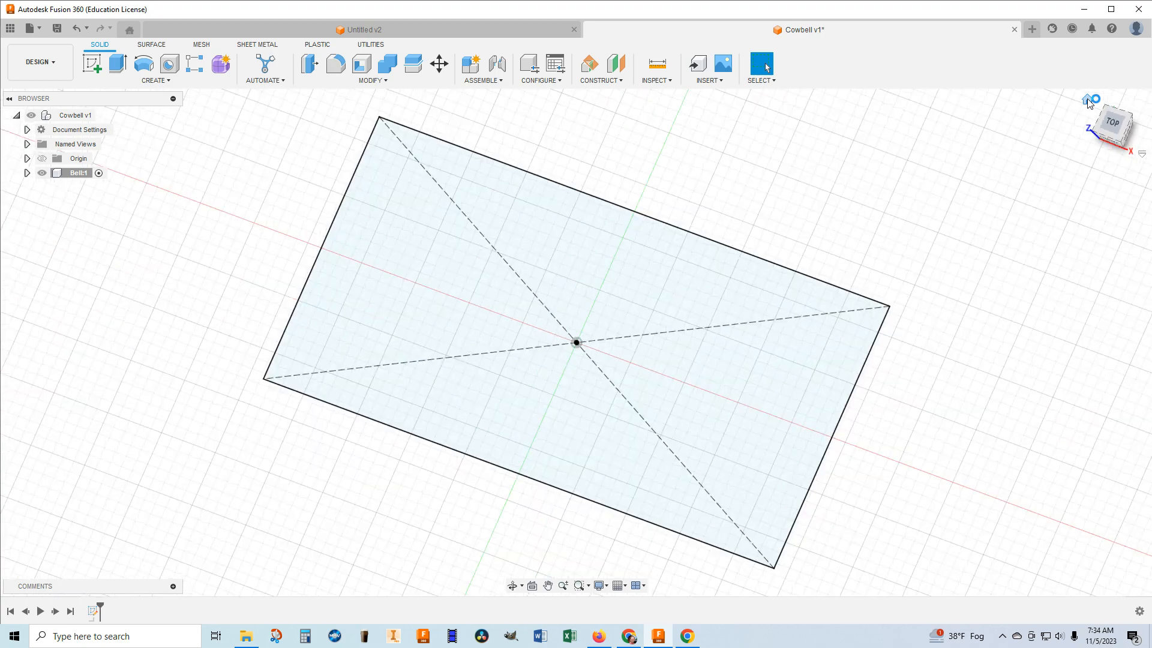
{"action": "scroll", "coordinate": [988, 261], "scroll_direction": "down", "scroll_amount": 3}
{"action": "scroll", "coordinate": [993, 254], "scroll_direction": "down", "scroll_amount": 2}
{"action": "middle_click_drag", "start_coordinate": [992, 254], "coordinate": [773, 327]}
{"action": "scroll", "coordinate": [865, 309], "scroll_direction": "down", "scroll_amount": 2}
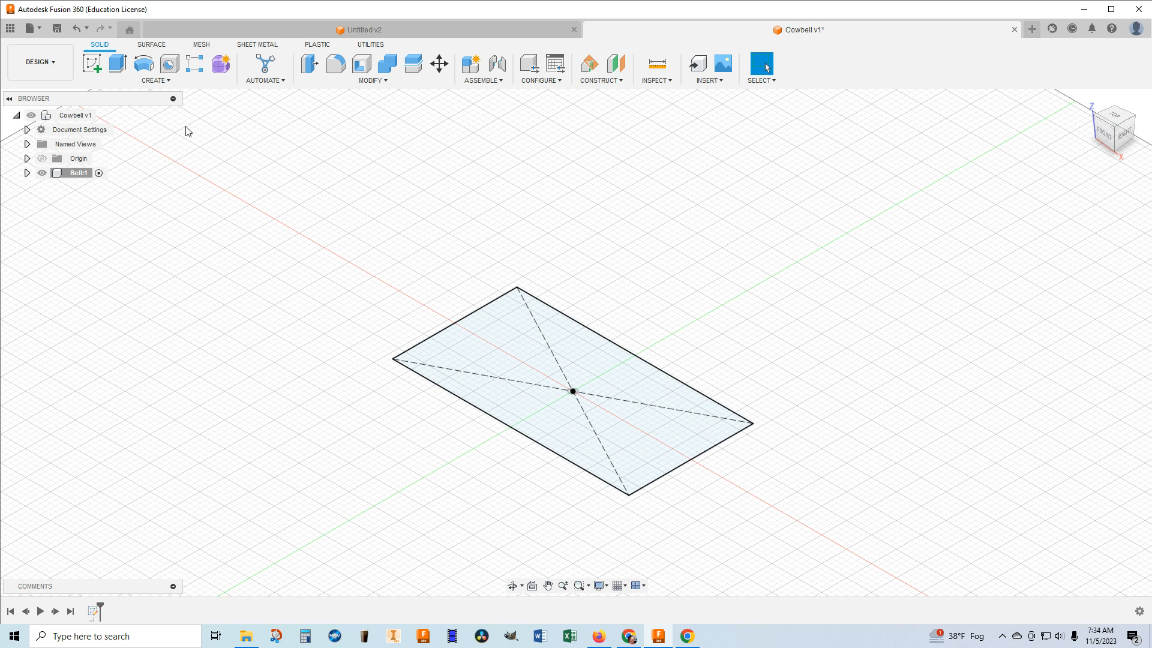
{"action": "left_click", "coordinate": [115, 63]}
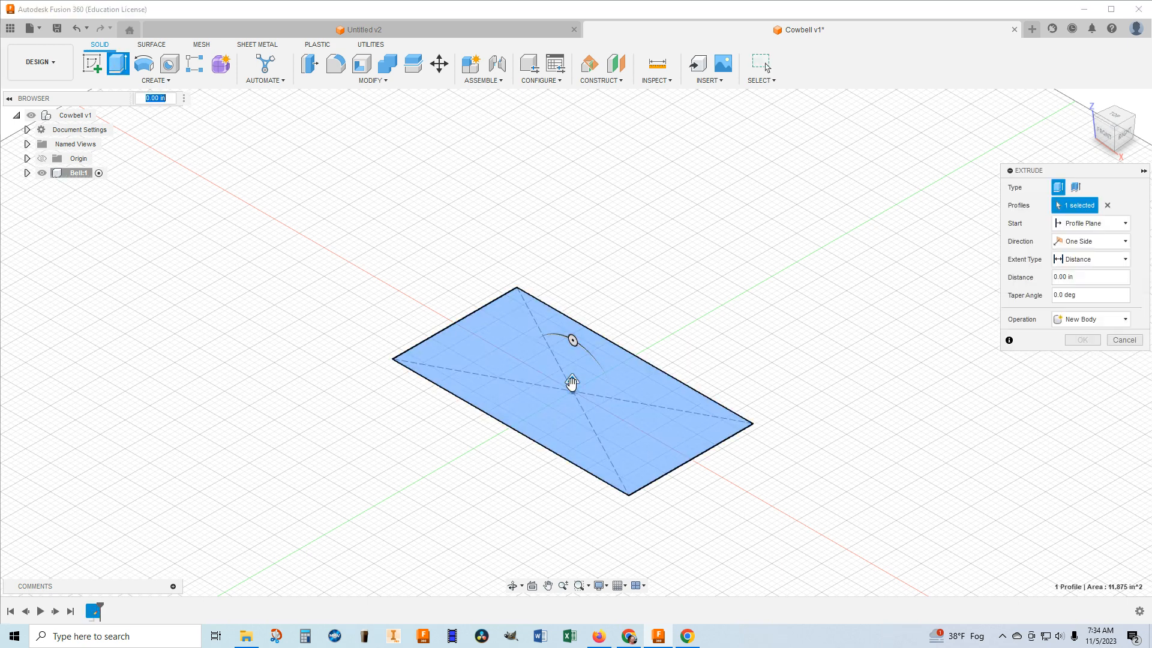
{"action": "left_click_drag", "start_coordinate": [572, 383], "coordinate": [572, 365]}
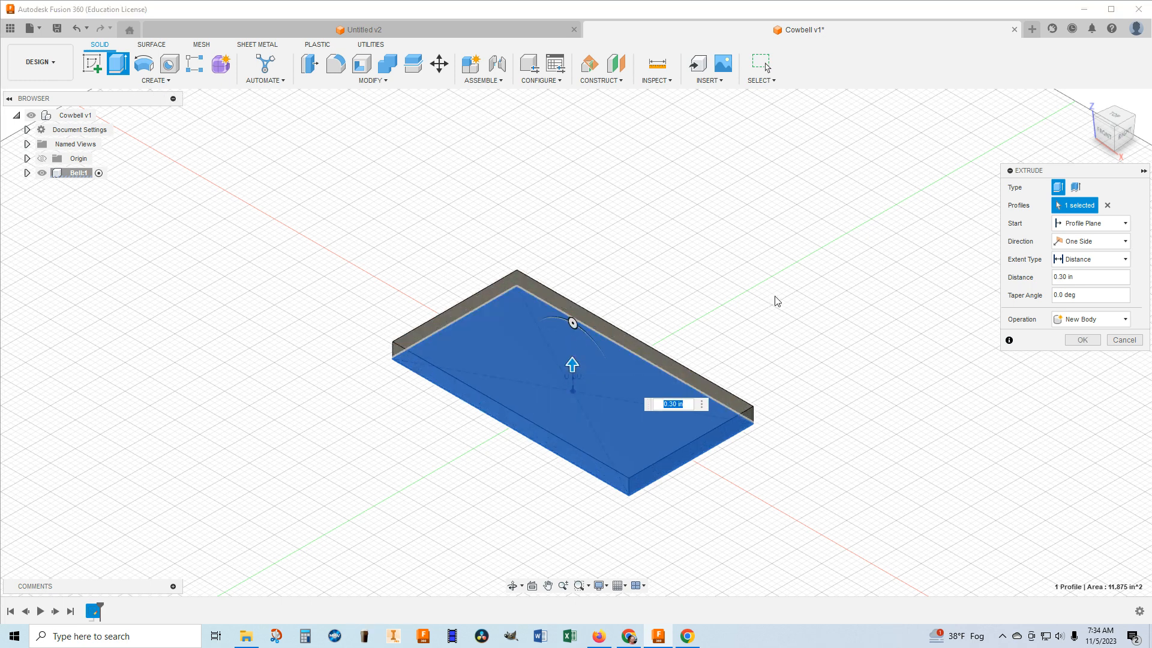
{"action": "left_click", "coordinate": [1077, 189]}
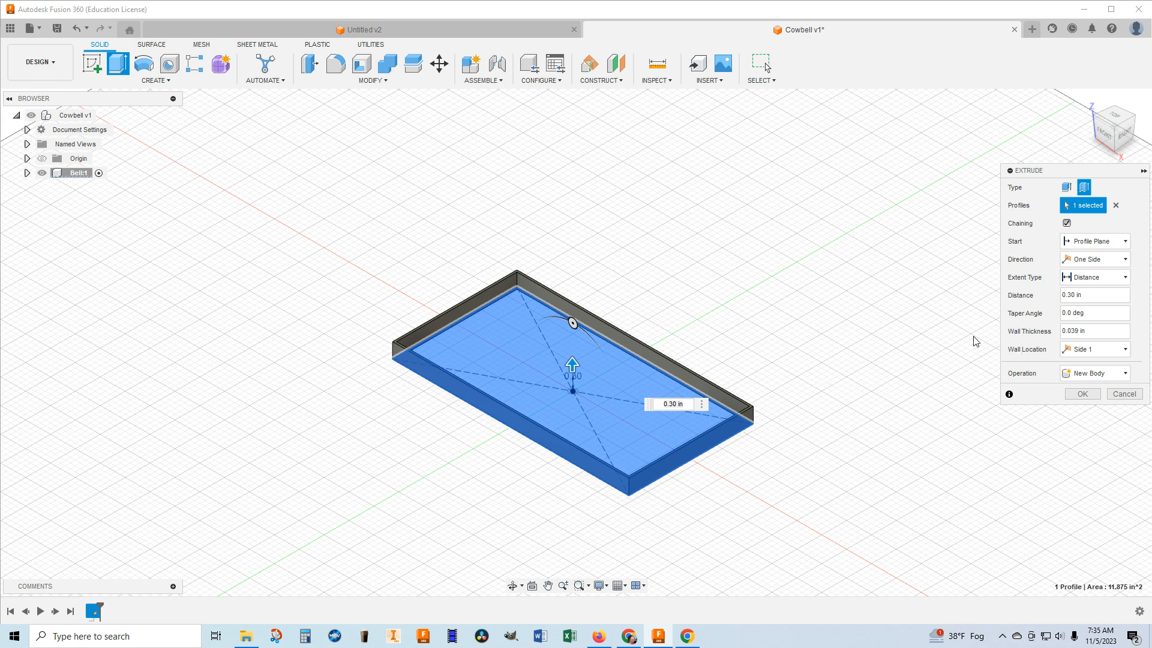
{"action": "left_click_drag", "start_coordinate": [1094, 330], "coordinate": [1029, 330]}
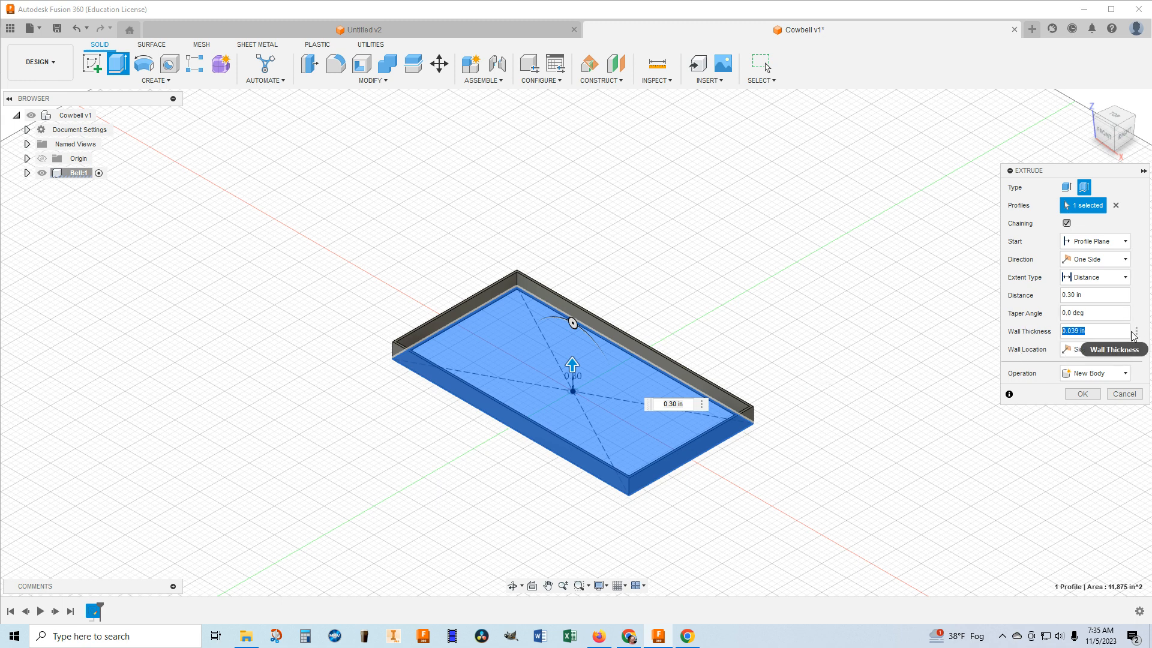
{"action": "type", "text": ".0625"}
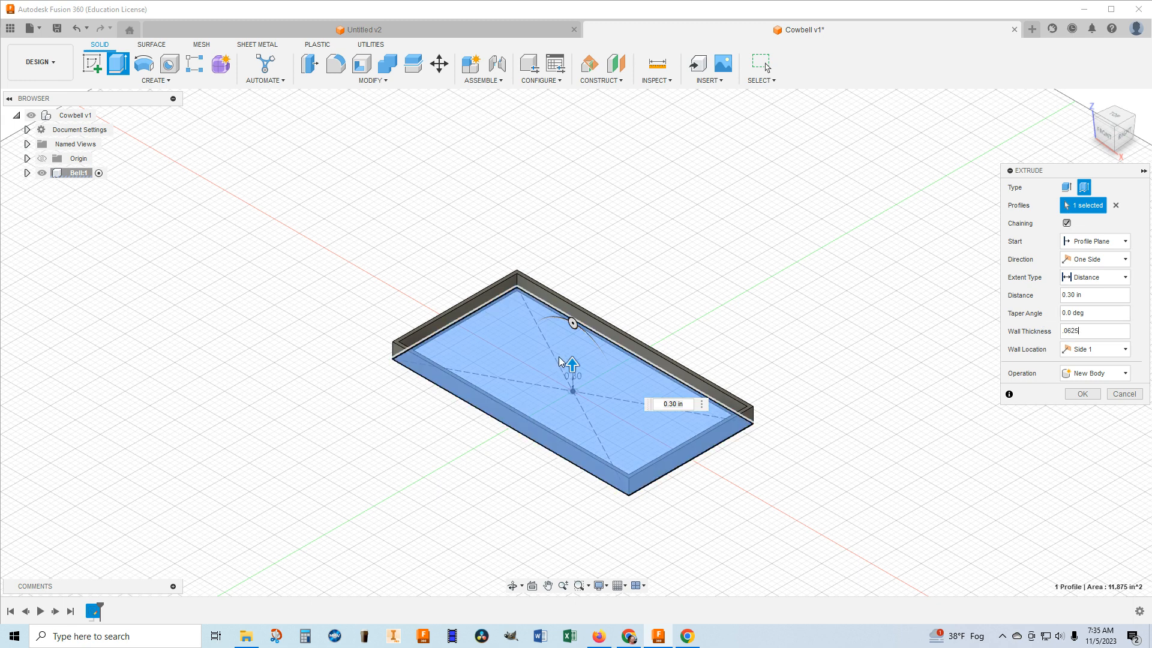
Raise the thin extrusion to about 1.10 in and set its taper angle to -5 degrees.
{"action": "left_click_drag", "start_coordinate": [573, 364], "coordinate": [579, 320]}
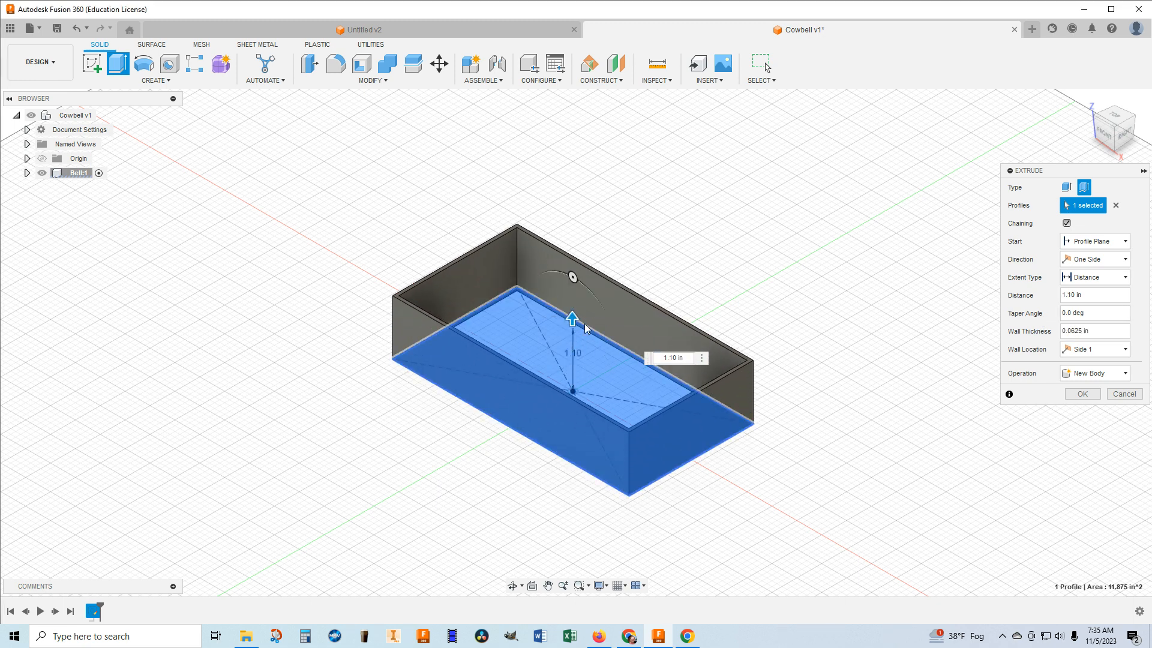
{"action": "left_click_drag", "start_coordinate": [572, 278], "coordinate": [581, 303]}
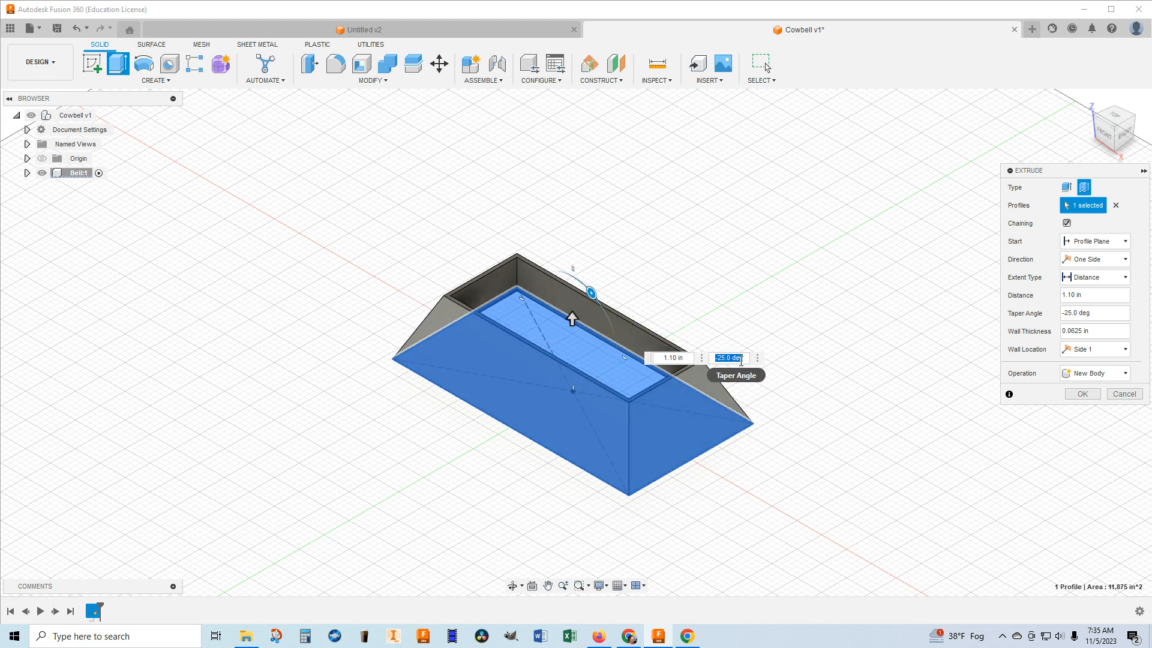
{"action": "left_click_drag", "start_coordinate": [718, 359], "coordinate": [763, 357]}
{"action": "type", "text": "5"}
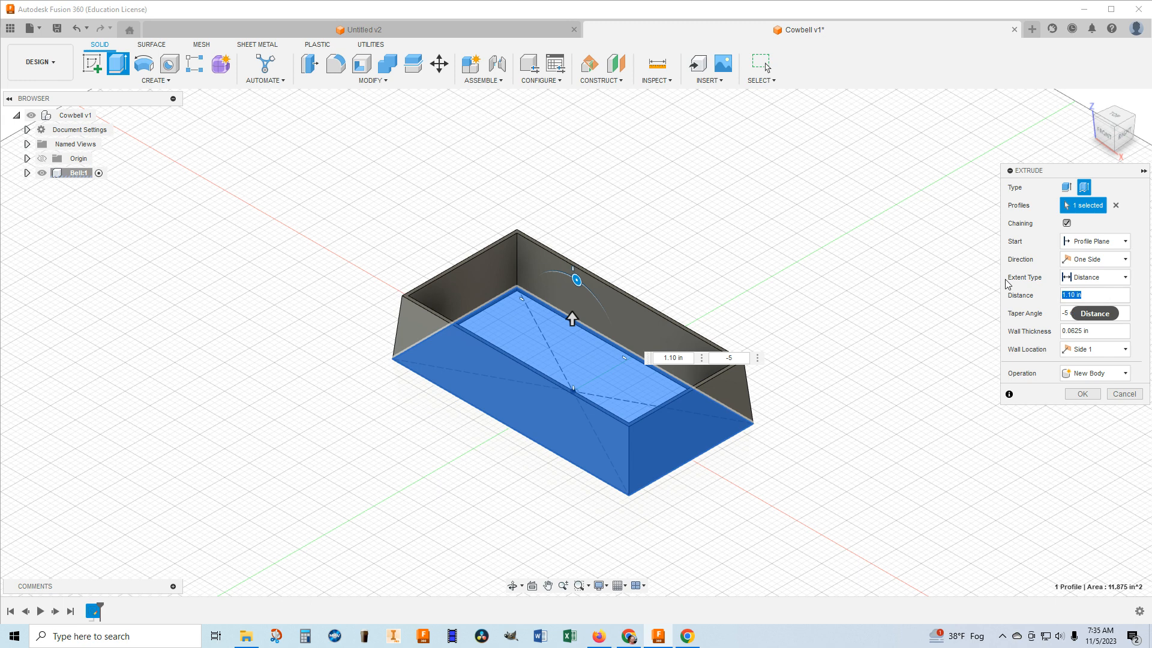
Set the thin extrusion's distance to 6 in, keep it as a new body, and complete the extrude.
{"action": "type", "text": "6"}
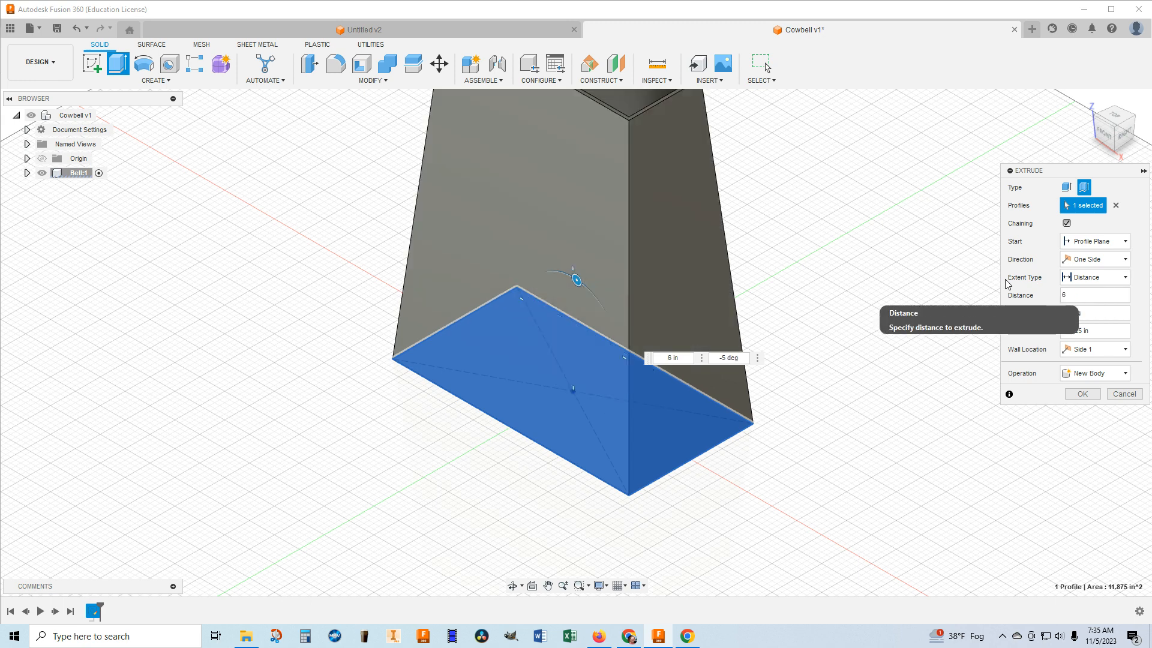
{"action": "scroll", "coordinate": [879, 232], "scroll_direction": "down", "scroll_amount": 4}
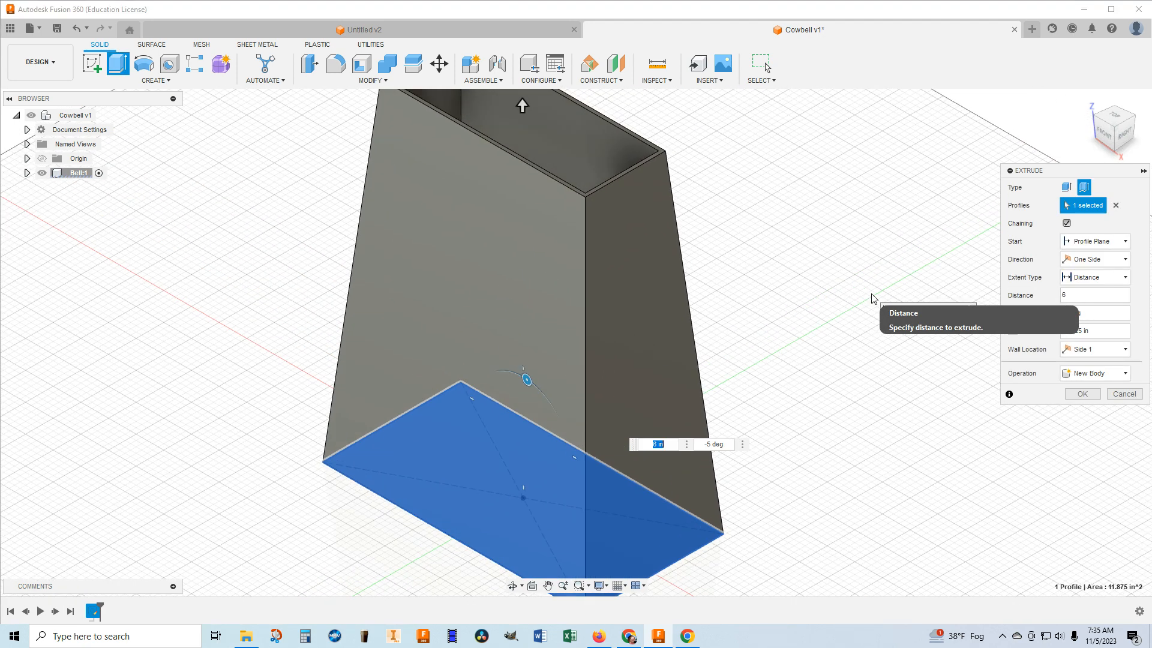
{"action": "scroll", "coordinate": [873, 295], "scroll_direction": "down", "scroll_amount": 2}
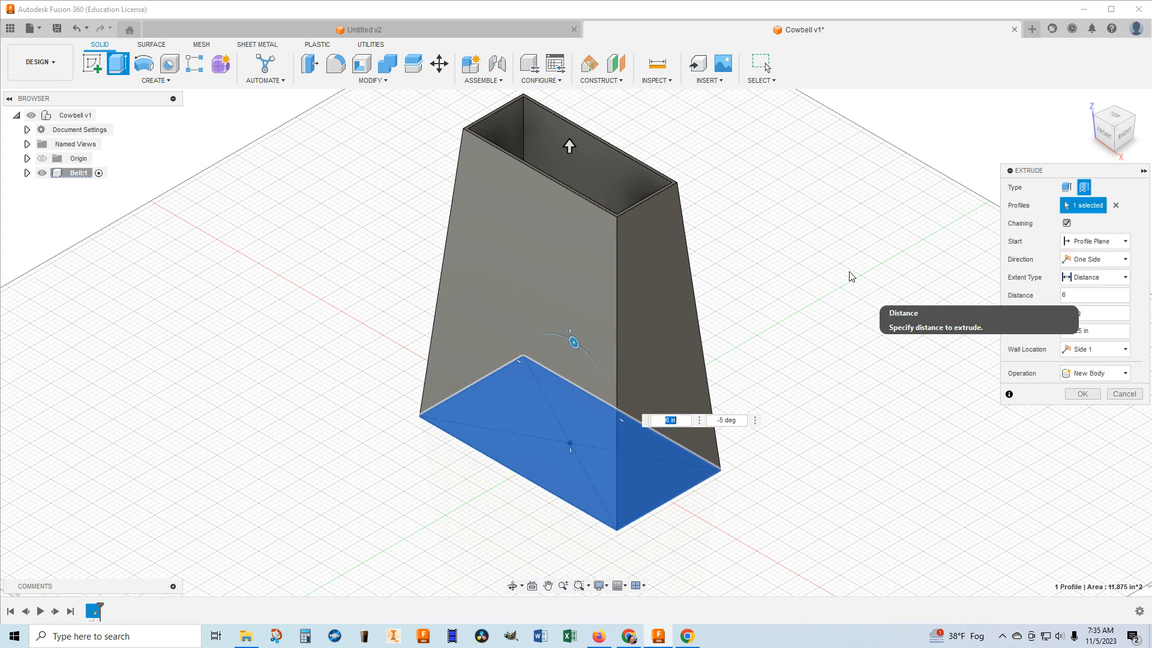
{"action": "left_click", "coordinate": [1126, 375]}
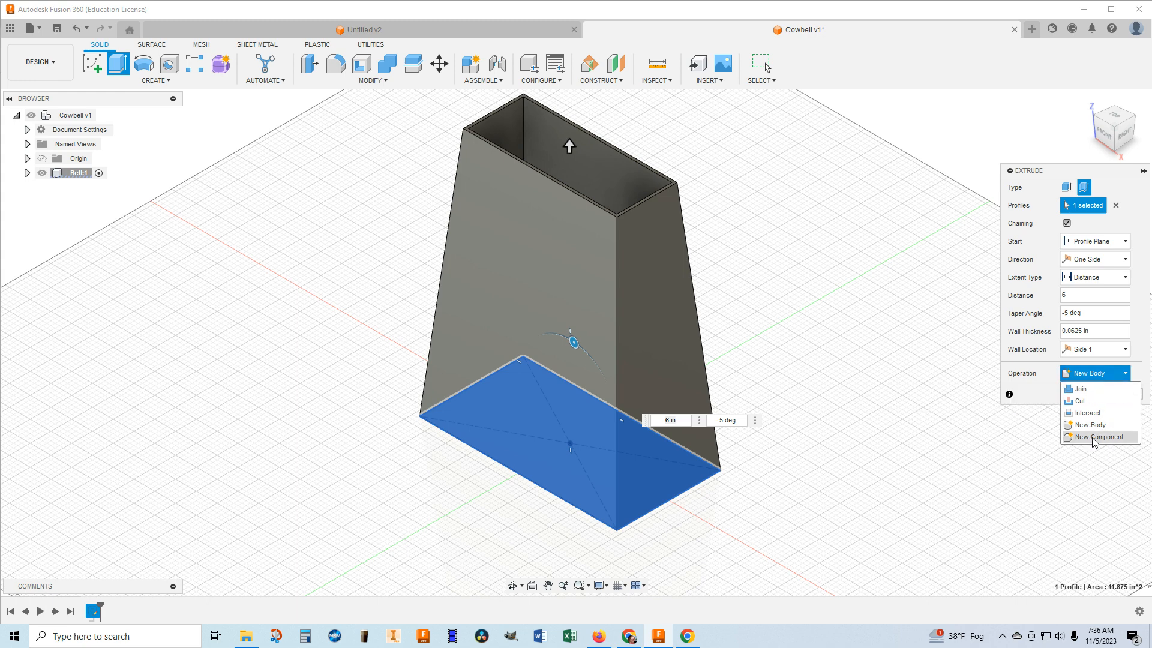
{"action": "left_click", "coordinate": [1109, 376]}
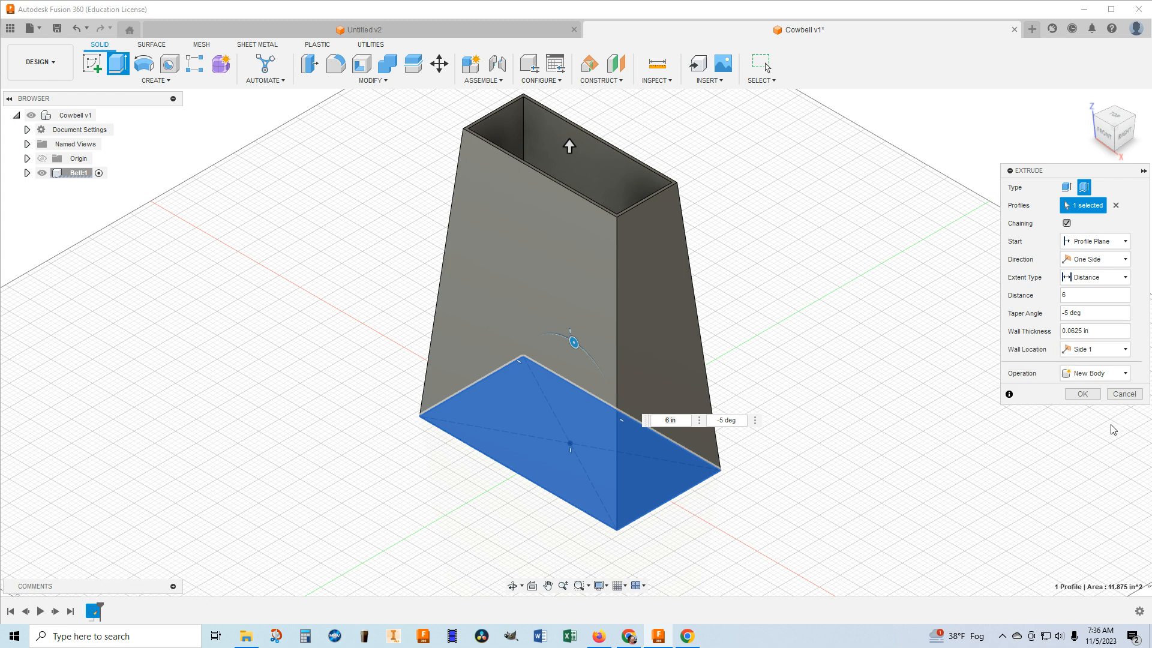
{"action": "left_click", "coordinate": [1085, 395]}
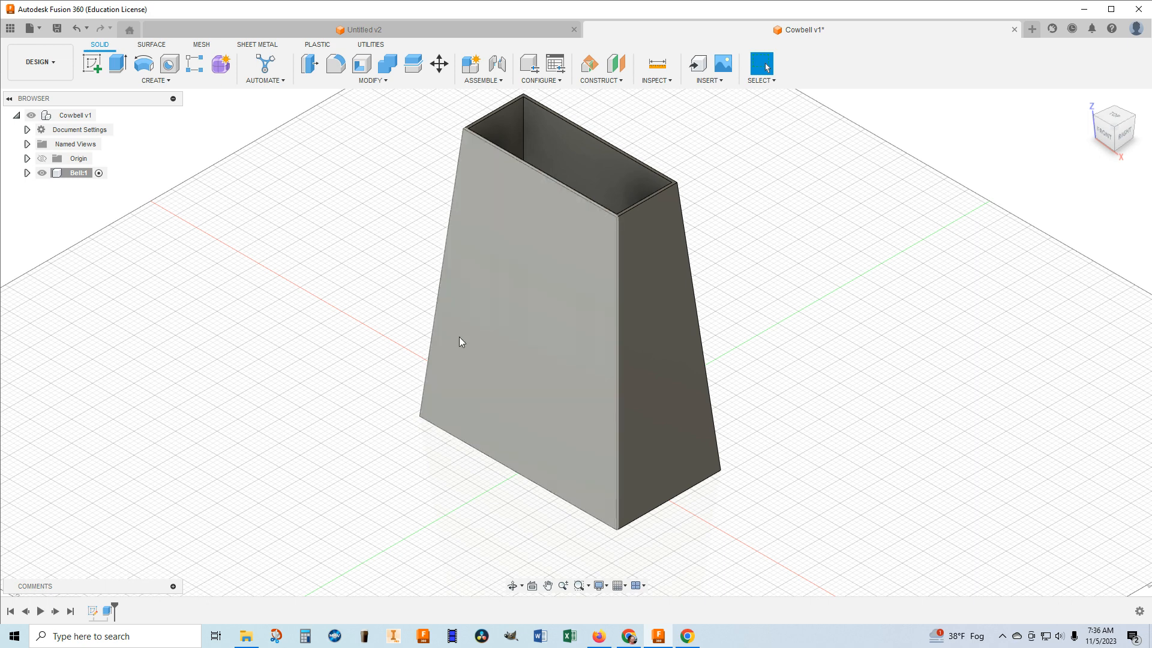
Rename the extruded body in the Bell component as Walls.
{"action": "left_click", "coordinate": [27, 173]}
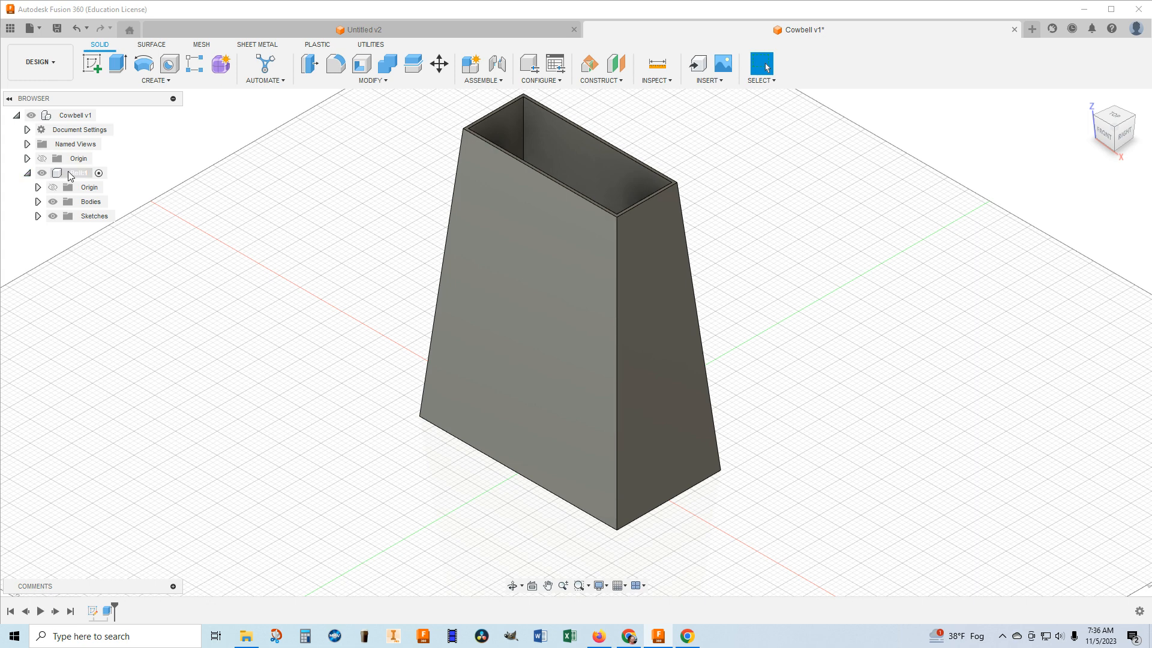
{"action": "left_click", "coordinate": [37, 202]}
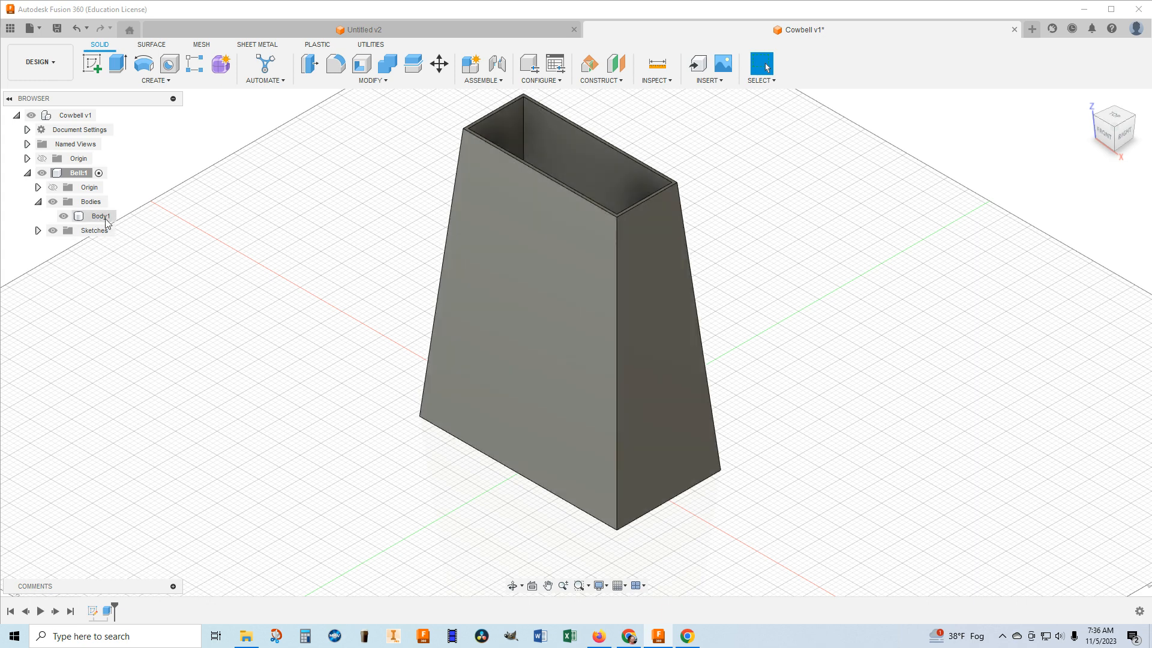
{"action": "right_click", "coordinate": [99, 218]}
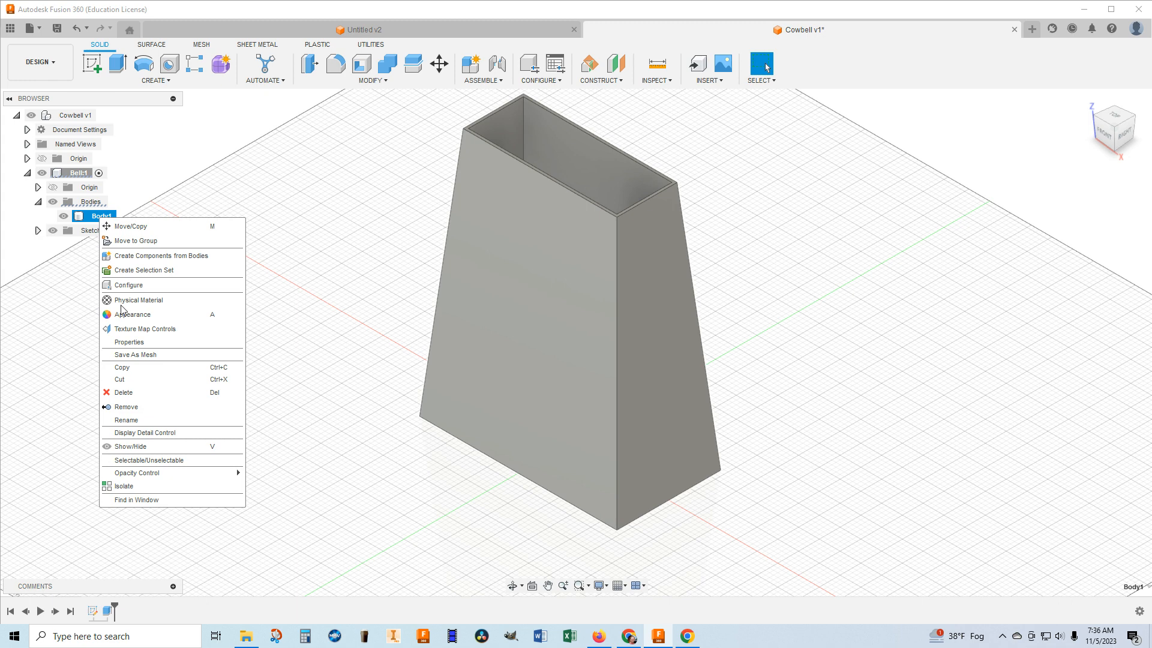
{"action": "left_click", "coordinate": [137, 420]}
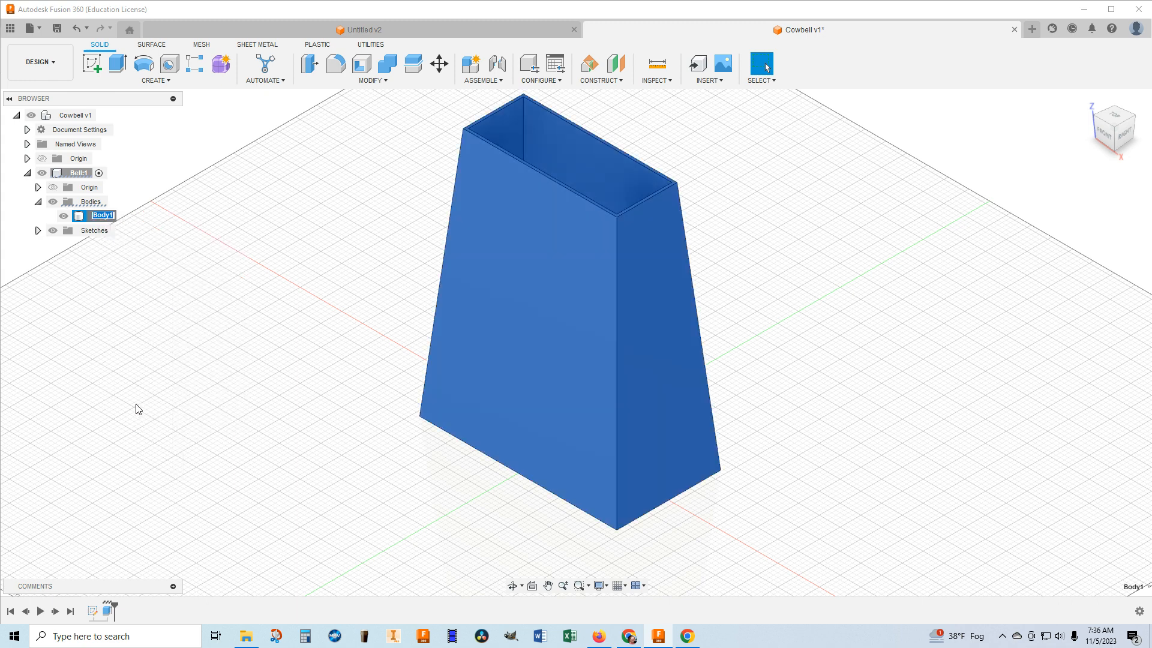
{"action": "type", "text": "Walls"}
{"action": "left_click", "coordinate": [123, 387]}
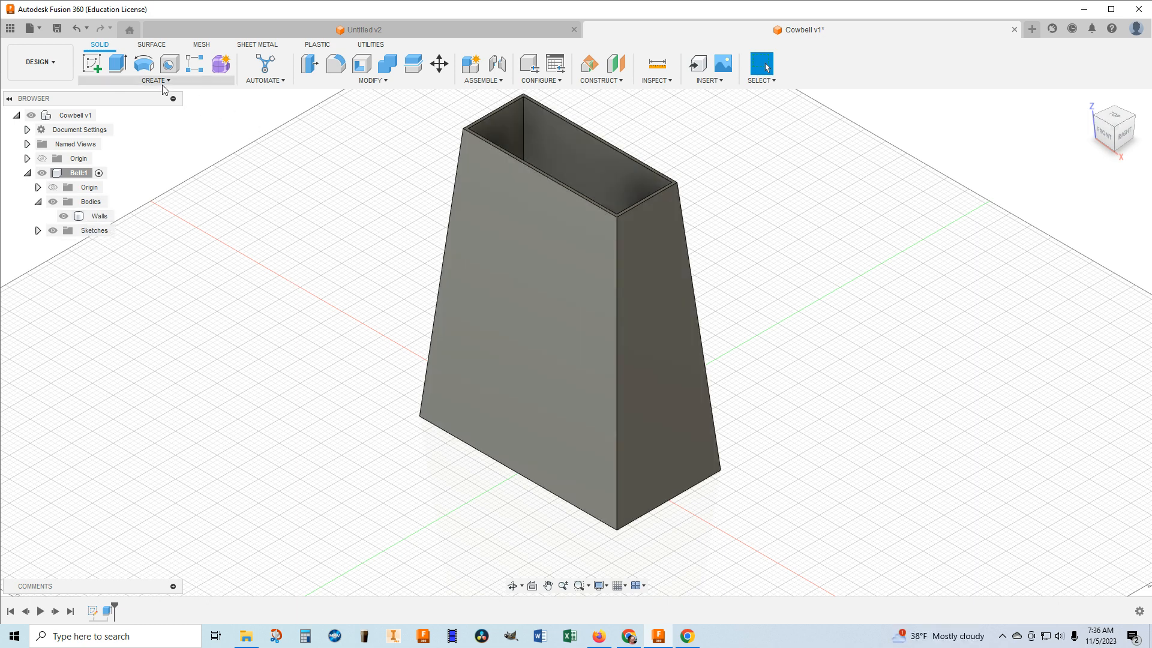
Sketch a 2-point rectangle on the walls' top rim face between opposite outer corners, and finish the sketch.
{"action": "left_click", "coordinate": [91, 63]}
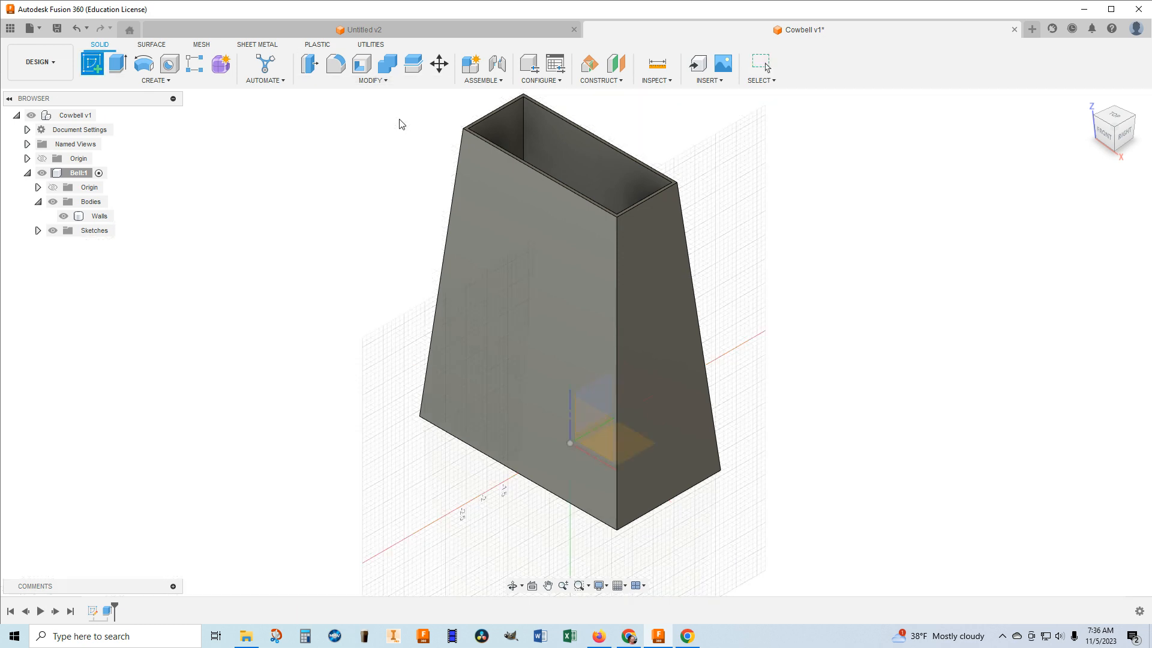
{"action": "left_click", "coordinate": [502, 122]}
{"action": "scroll", "coordinate": [483, 114], "scroll_direction": "up", "scroll_amount": 6}
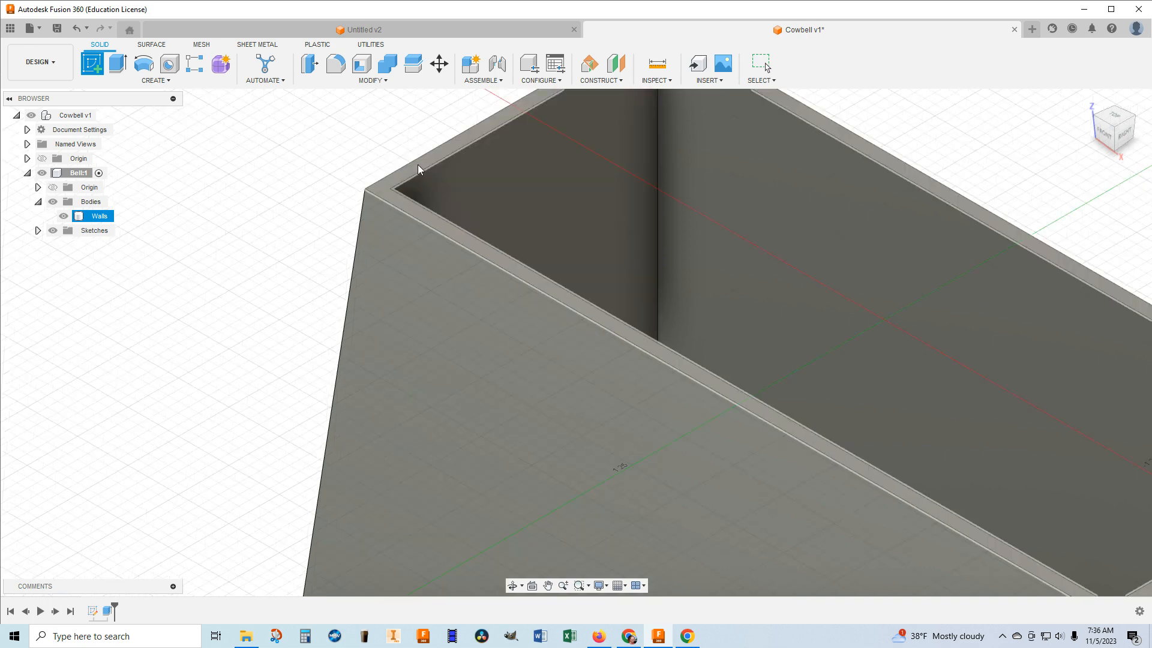
{"action": "left_click", "coordinate": [419, 165]}
{"action": "scroll", "coordinate": [505, 212], "scroll_direction": "down", "scroll_amount": 5}
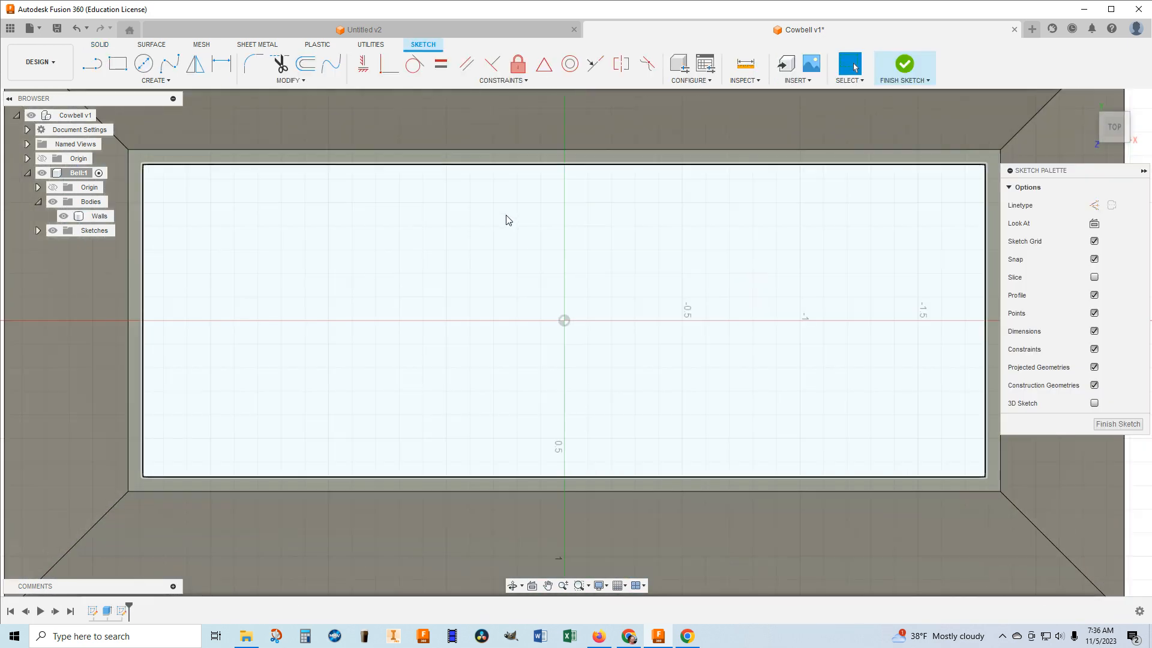
{"action": "middle_click_drag", "start_coordinate": [504, 209], "coordinate": [536, 229]}
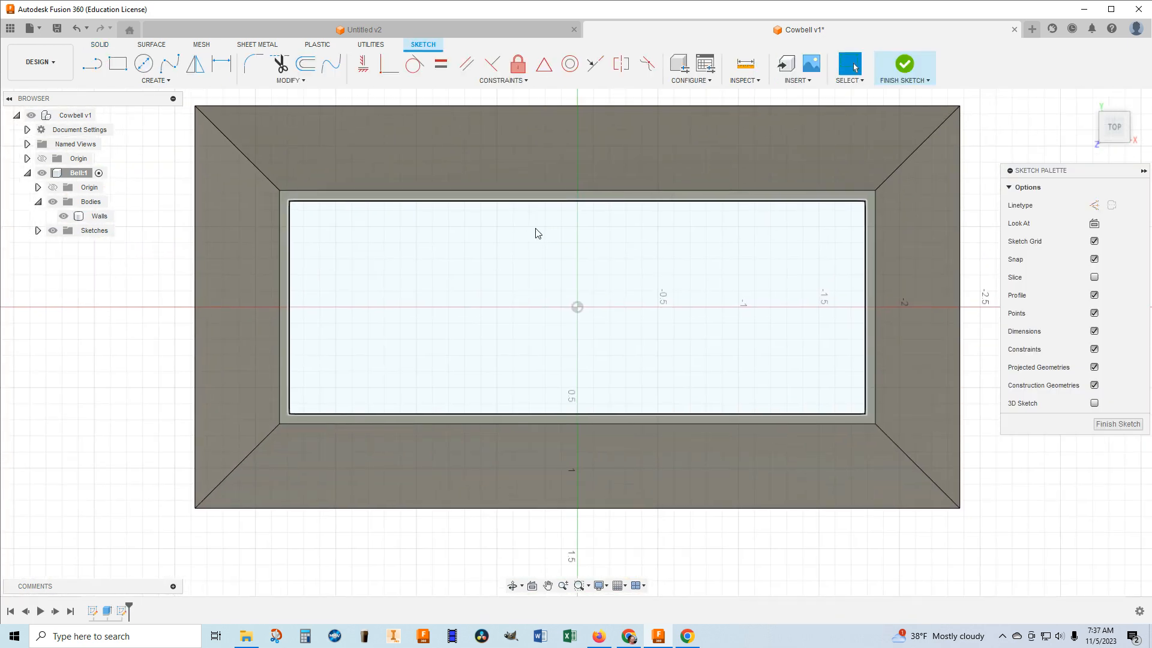
{"action": "left_click", "coordinate": [119, 67]}
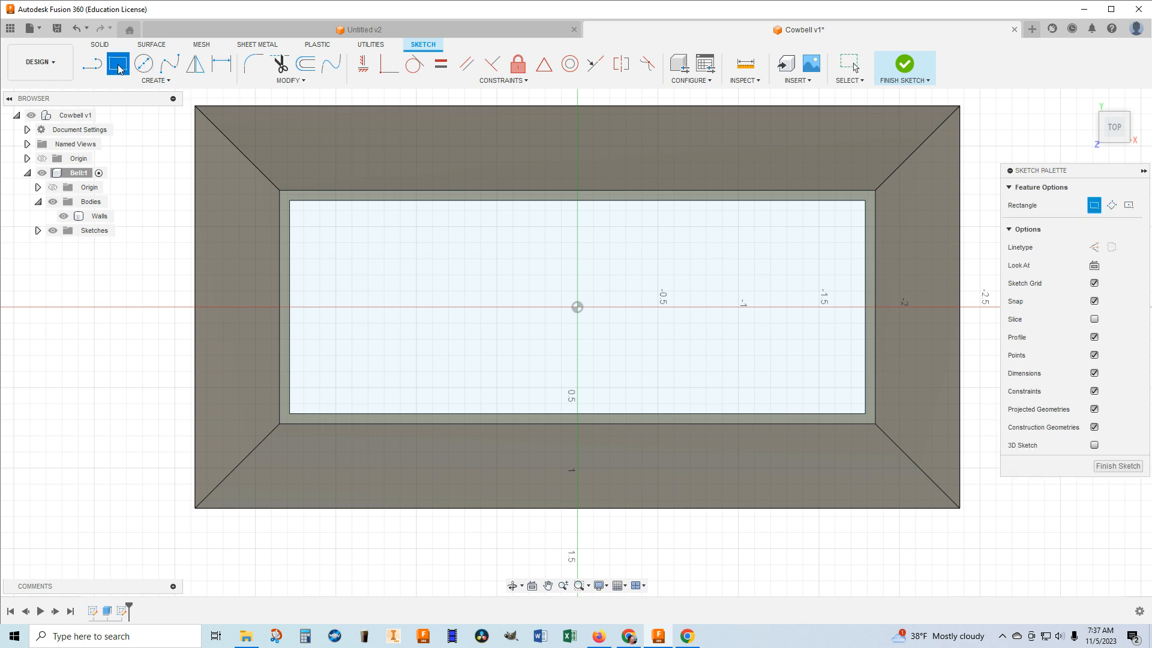
{"action": "left_click", "coordinate": [281, 191]}
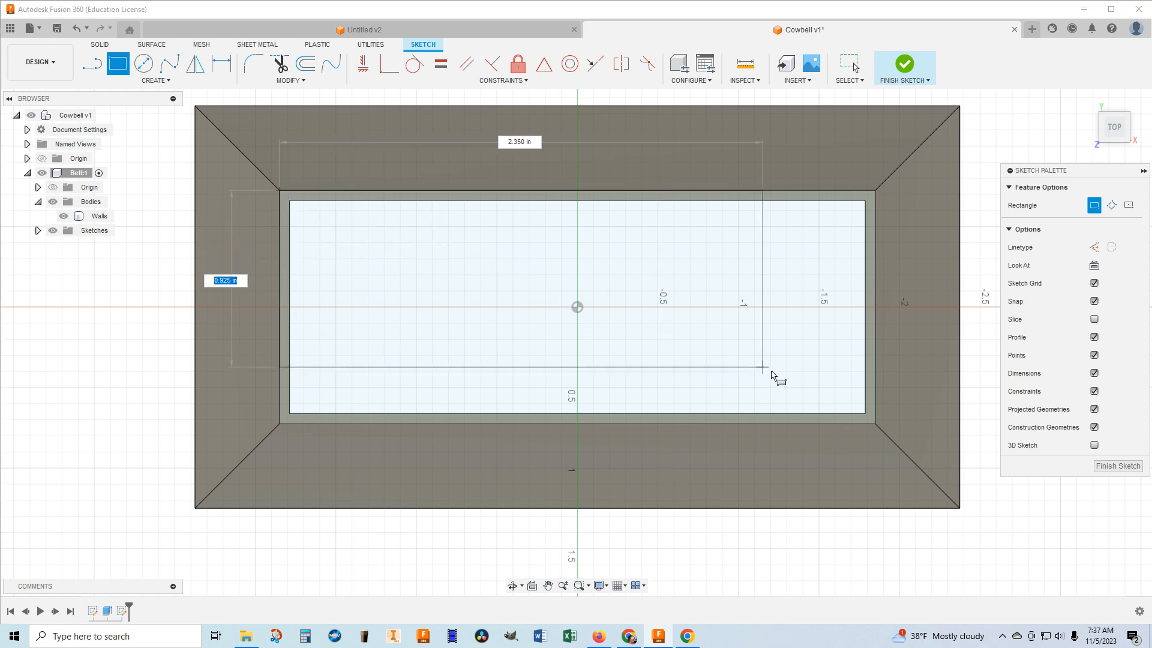
{"action": "left_click", "coordinate": [874, 424]}
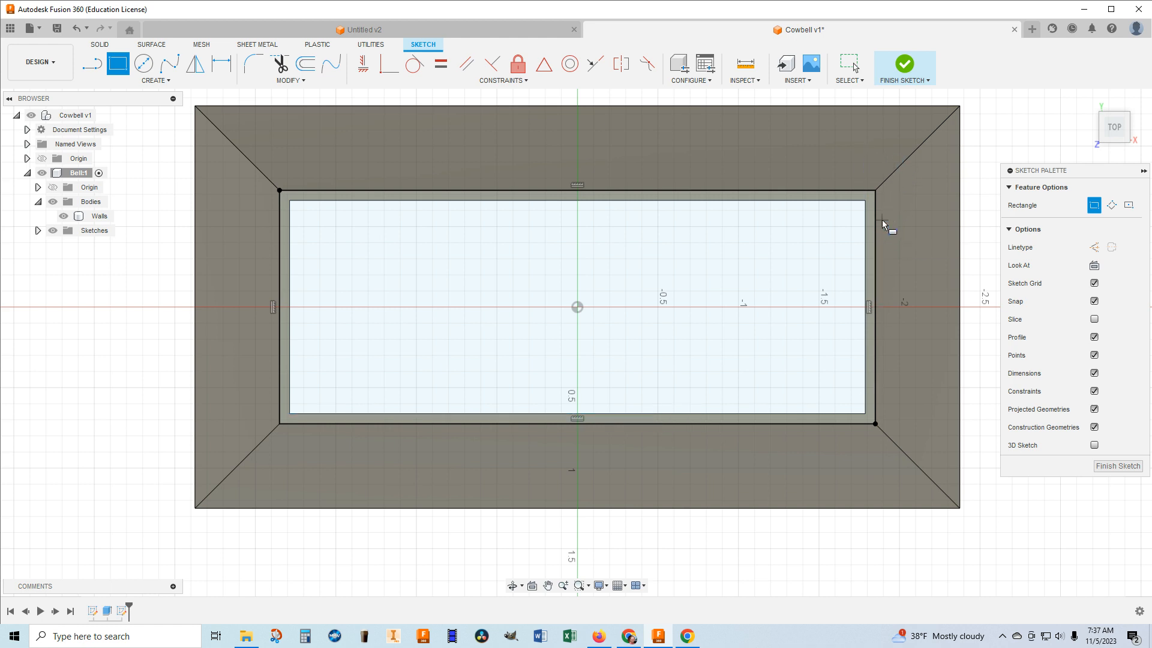
{"action": "left_click", "coordinate": [904, 65]}
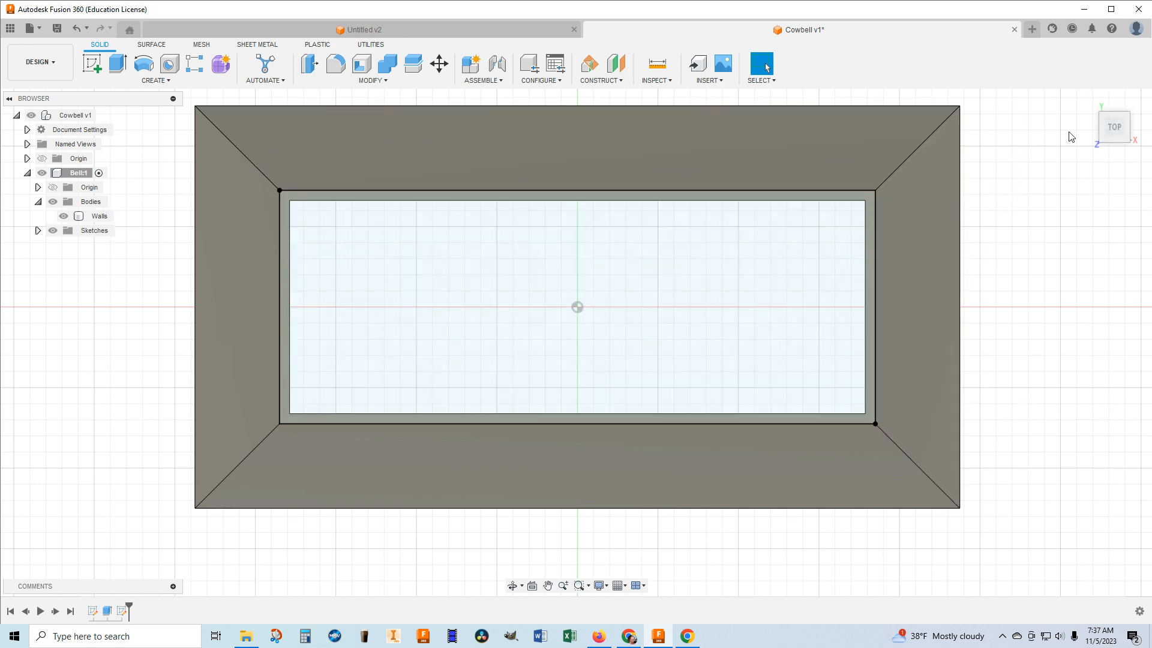
Set up an extrude of both top sketch profiles, the rim and the inner opening, about 0.20 in upward.
{"action": "left_click", "coordinate": [1087, 101]}
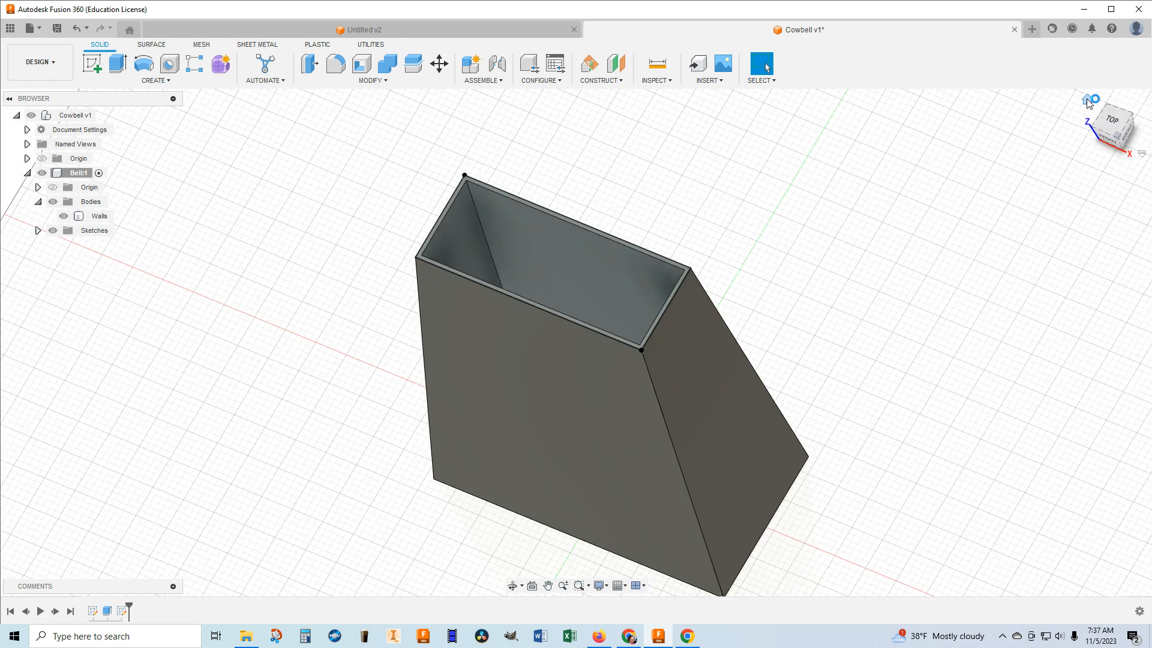
{"action": "scroll", "coordinate": [582, 161], "scroll_direction": "up", "scroll_amount": 3}
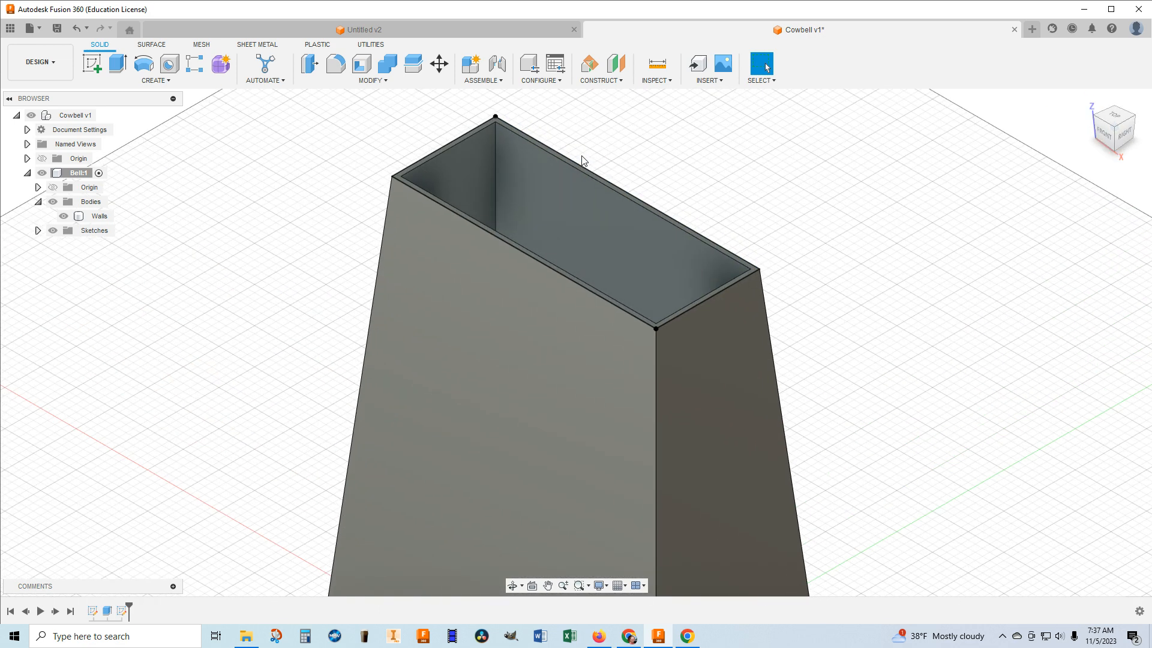
{"action": "left_click", "coordinate": [116, 65]}
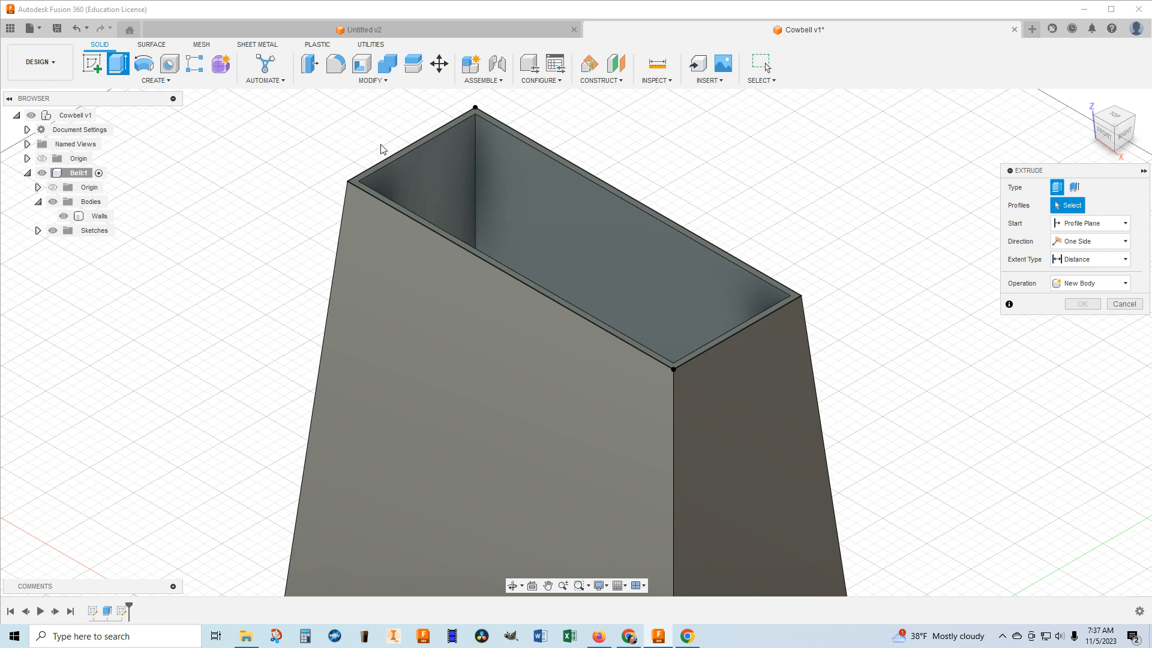
{"action": "scroll", "coordinate": [382, 147], "scroll_direction": "up", "scroll_amount": 5}
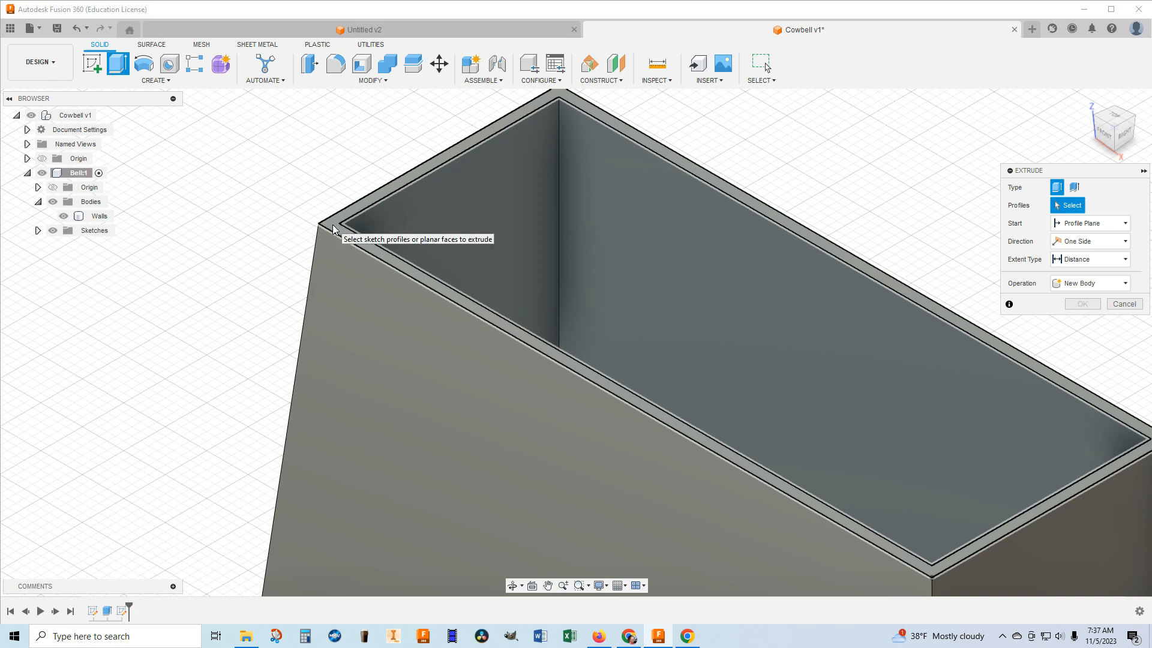
{"action": "left_click", "coordinate": [345, 233]}
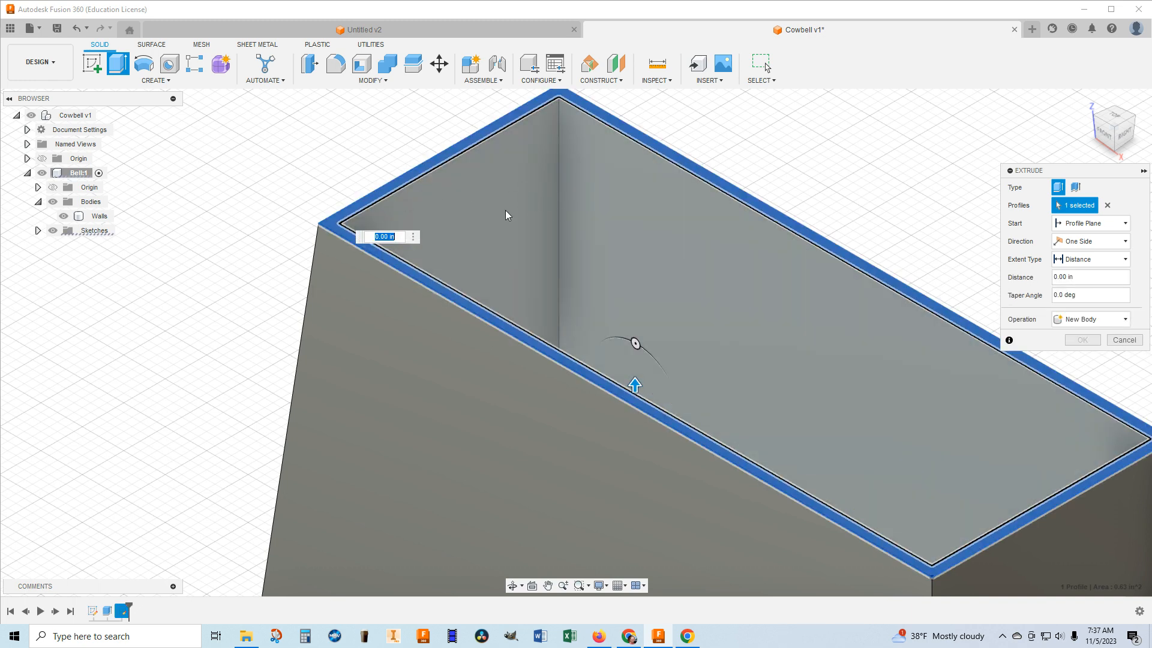
{"action": "left_click", "coordinate": [502, 223]}
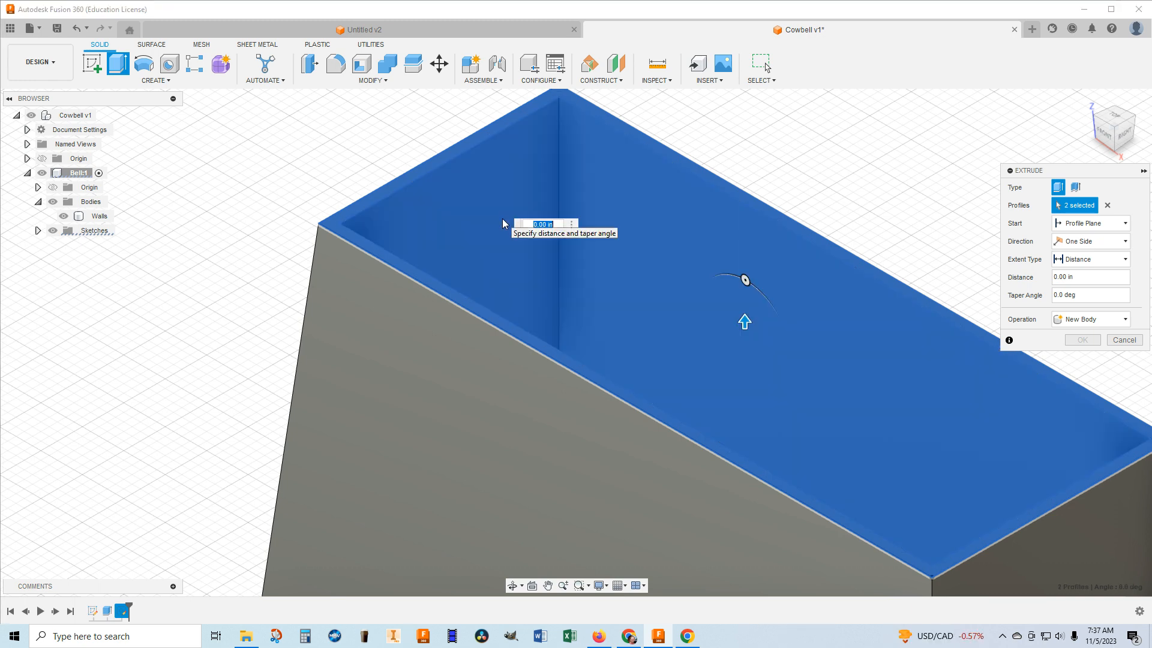
{"action": "scroll", "coordinate": [502, 221], "scroll_direction": "down", "scroll_amount": 3}
{"action": "scroll", "coordinate": [506, 210], "scroll_direction": "down", "scroll_amount": 2}
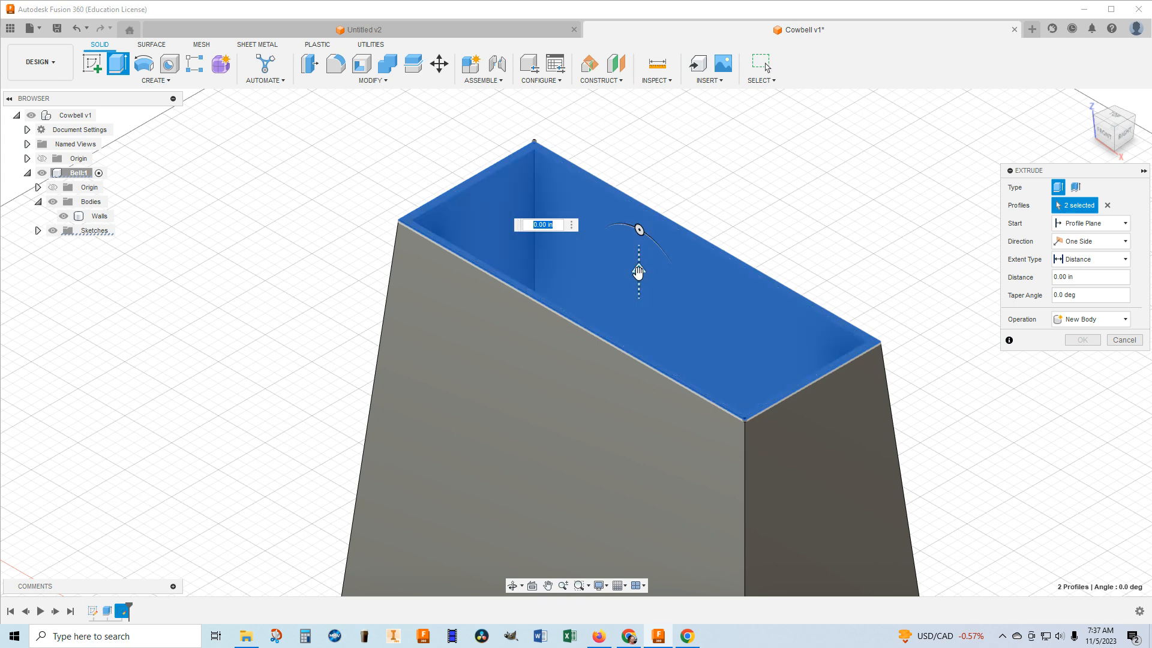
{"action": "left_click_drag", "start_coordinate": [637, 265], "coordinate": [639, 252]}
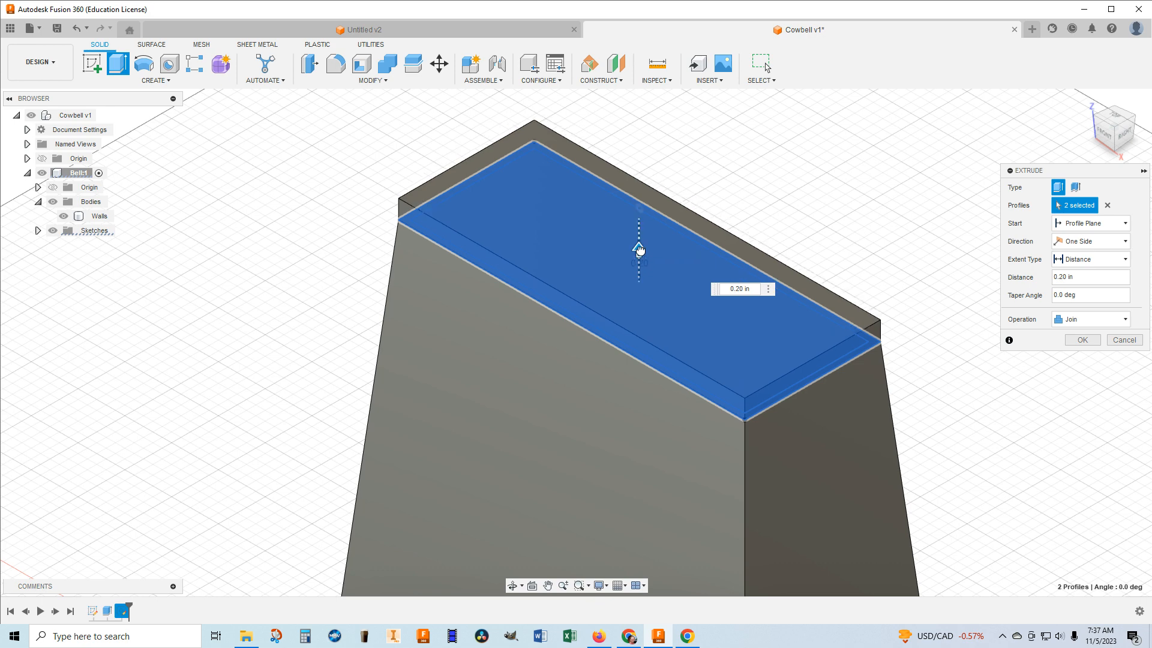
Set the top plate's extrusion distance to 0.0625 in and create it as a new body.
{"action": "left_click_drag", "start_coordinate": [1083, 279], "coordinate": [1008, 274]}
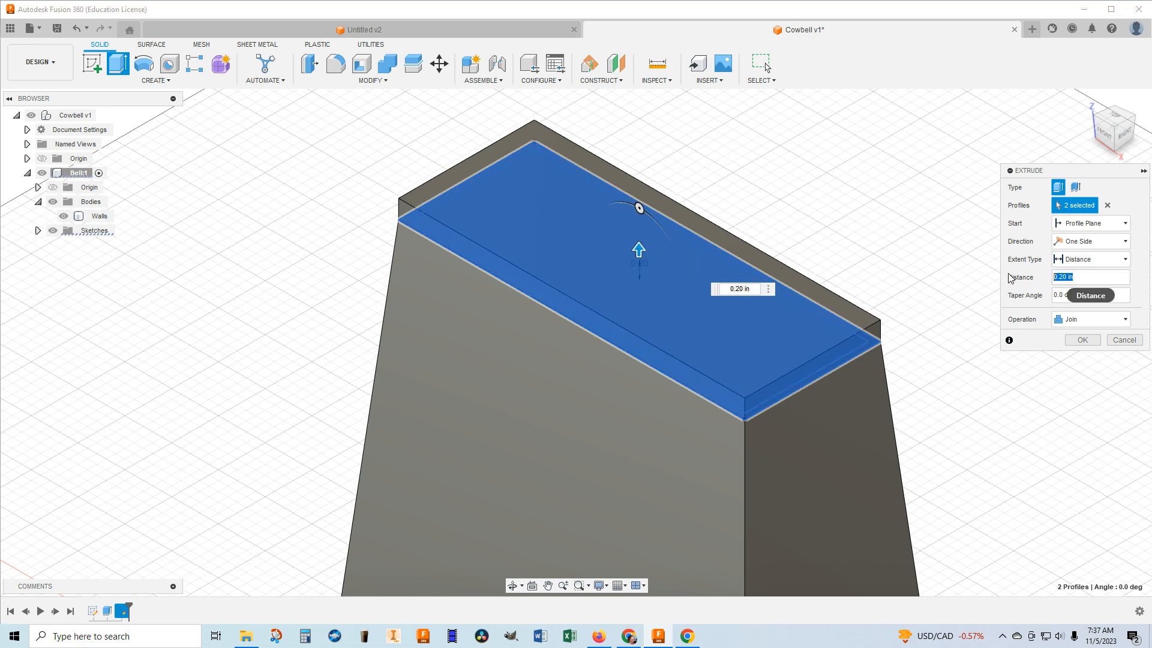
{"action": "key", "text": "BackSpace"}
{"action": "type", "text": ".0625"}
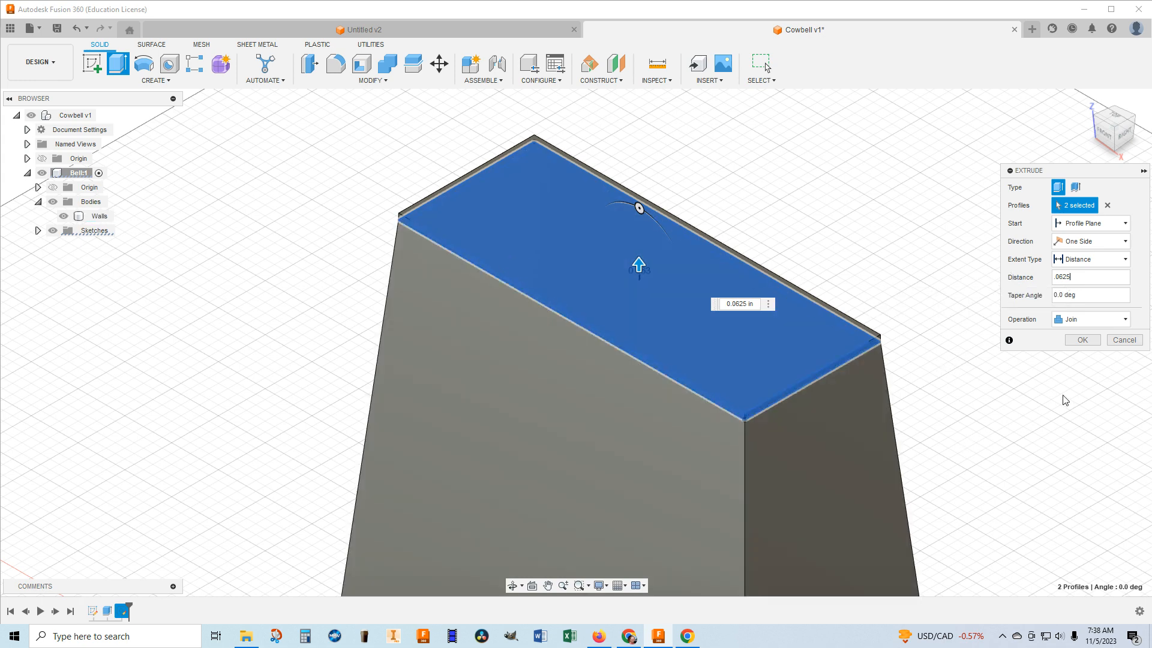
{"action": "left_click", "coordinate": [1091, 322]}
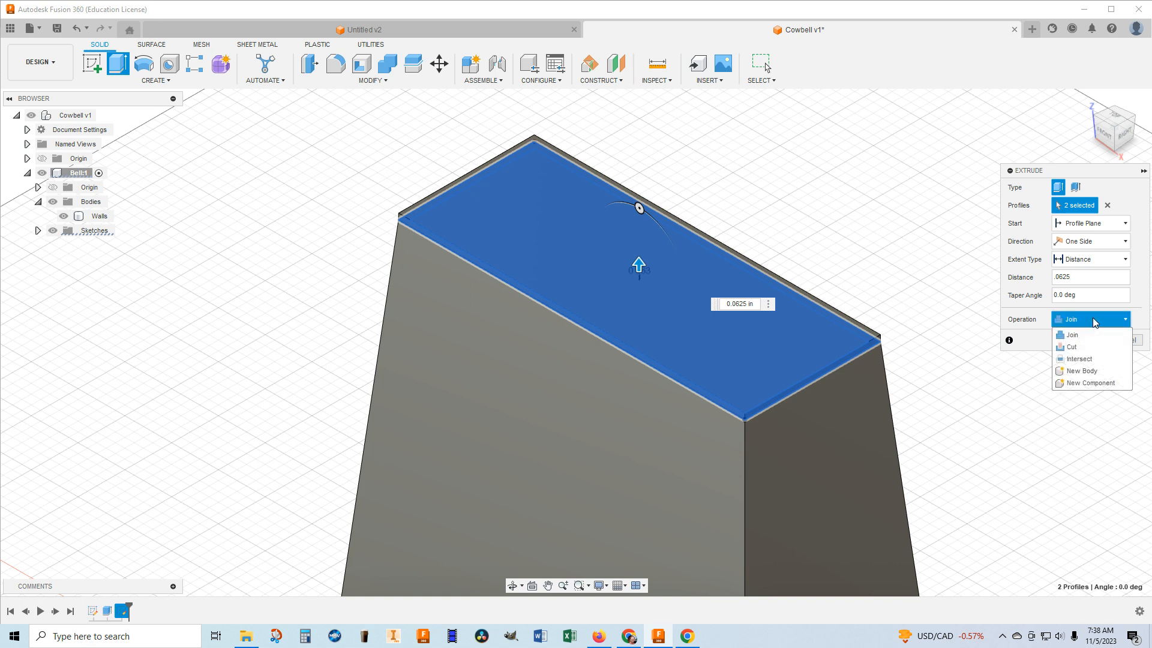
{"action": "left_click", "coordinate": [1086, 372]}
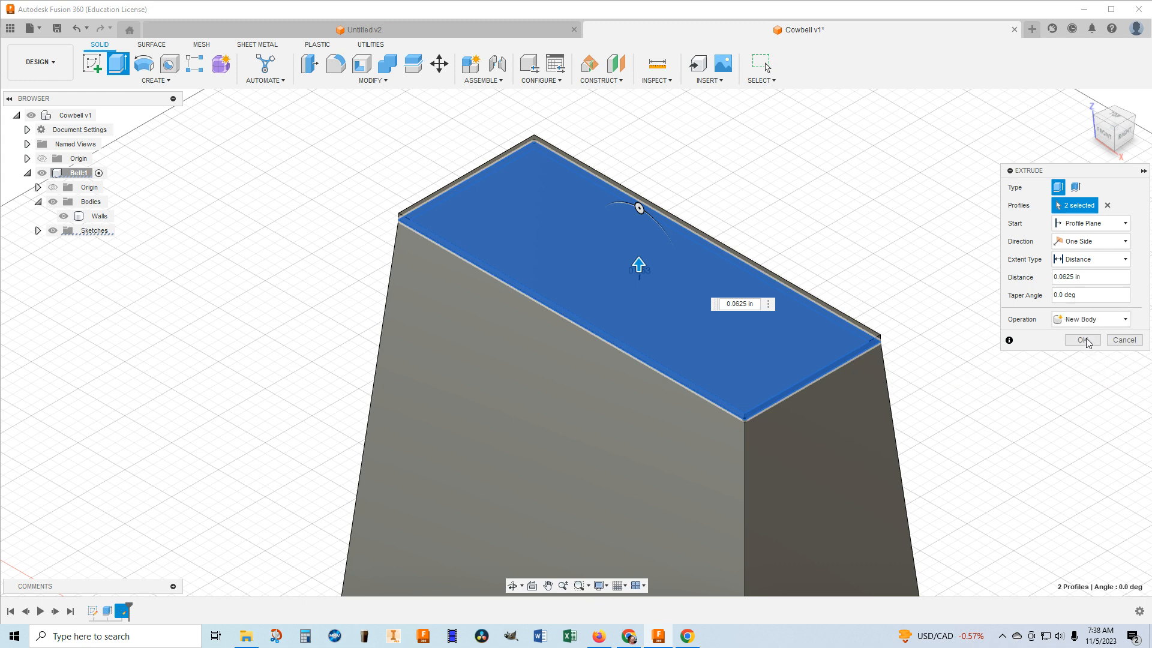
{"action": "left_click", "coordinate": [1082, 340]}
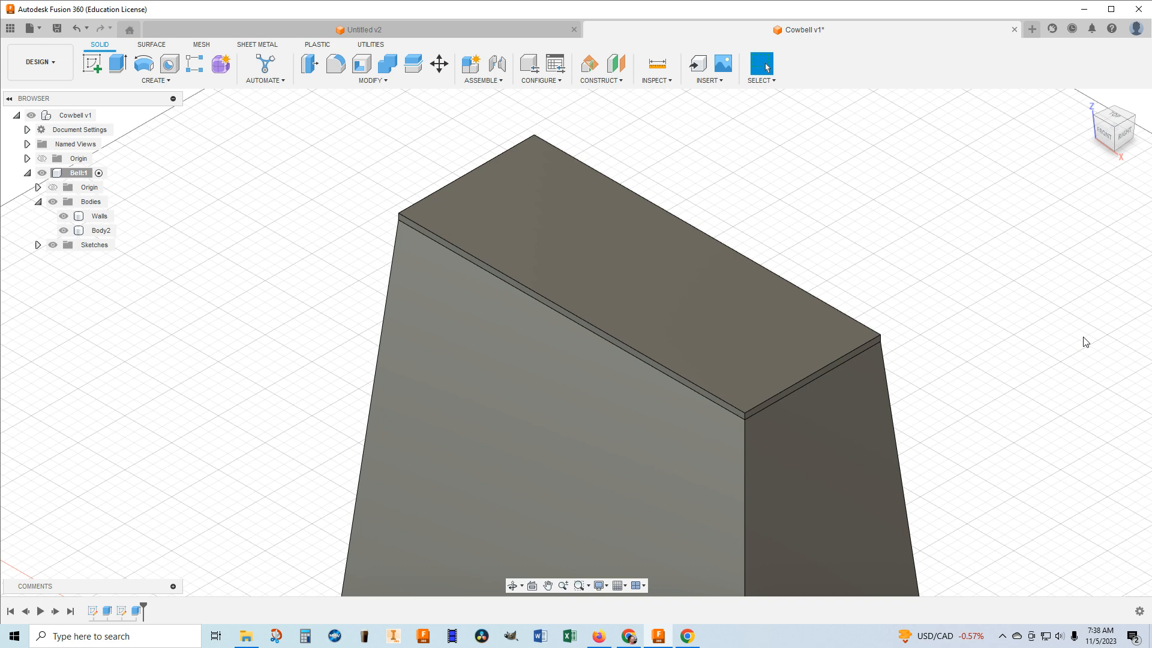
{"action": "middle_click_drag", "start_coordinate": [1062, 343], "coordinate": [974, 355]}
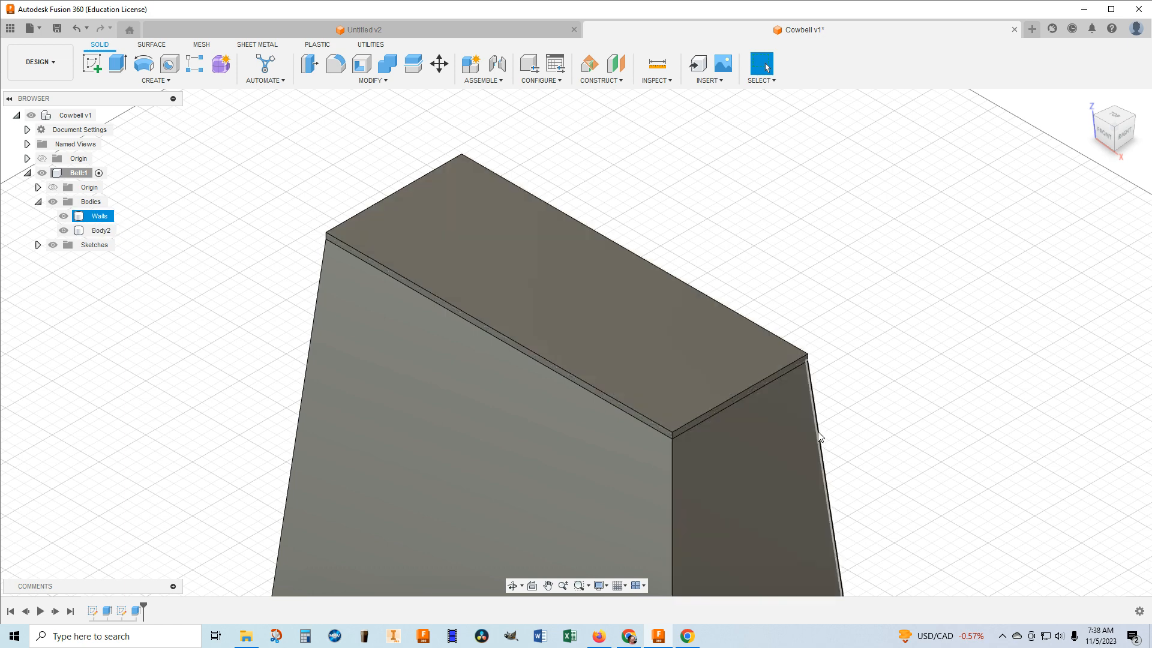
{"action": "scroll", "coordinate": [613, 419], "scroll_direction": "down", "scroll_amount": 1}
{"action": "scroll", "coordinate": [630, 378], "scroll_direction": "up", "scroll_amount": 5}
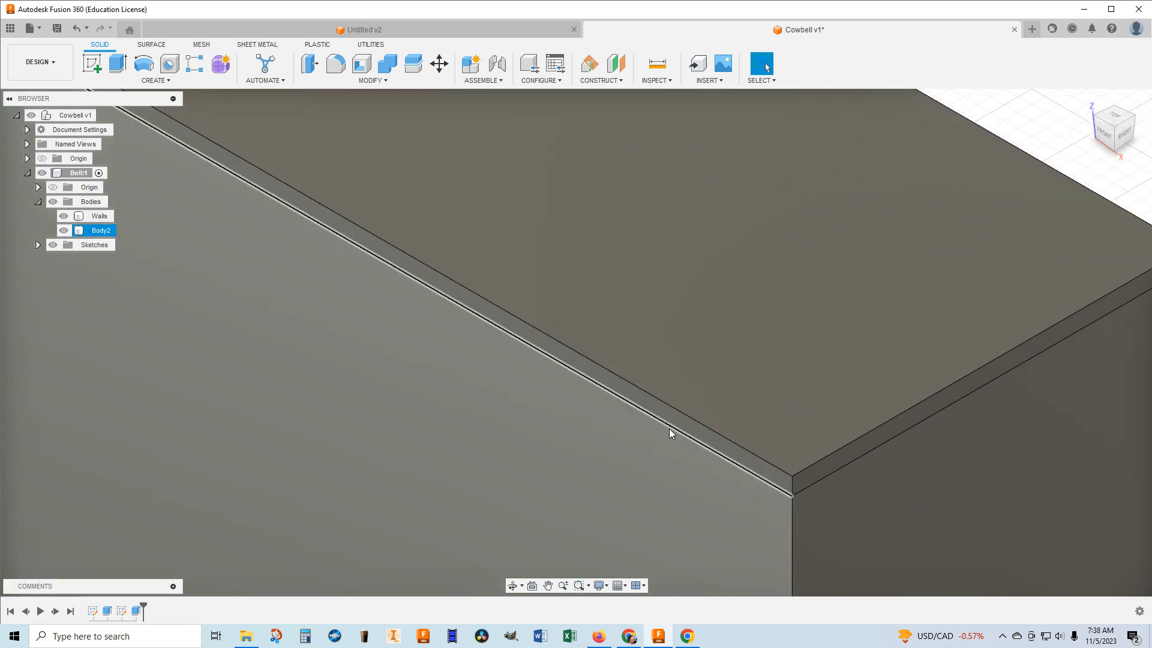
{"action": "scroll", "coordinate": [668, 427], "scroll_direction": "down", "scroll_amount": 5}
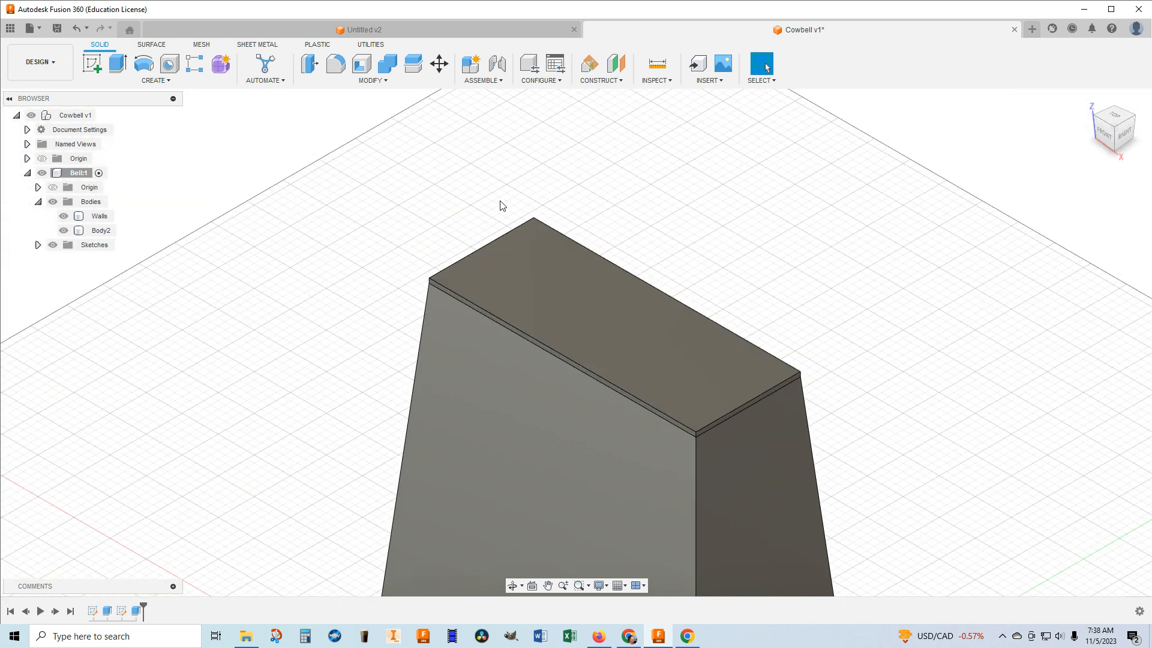
Start a fillet and select the top plate's front long edge, the front-right vertical corner edges and the right short top edge.
{"action": "left_click", "coordinate": [331, 62]}
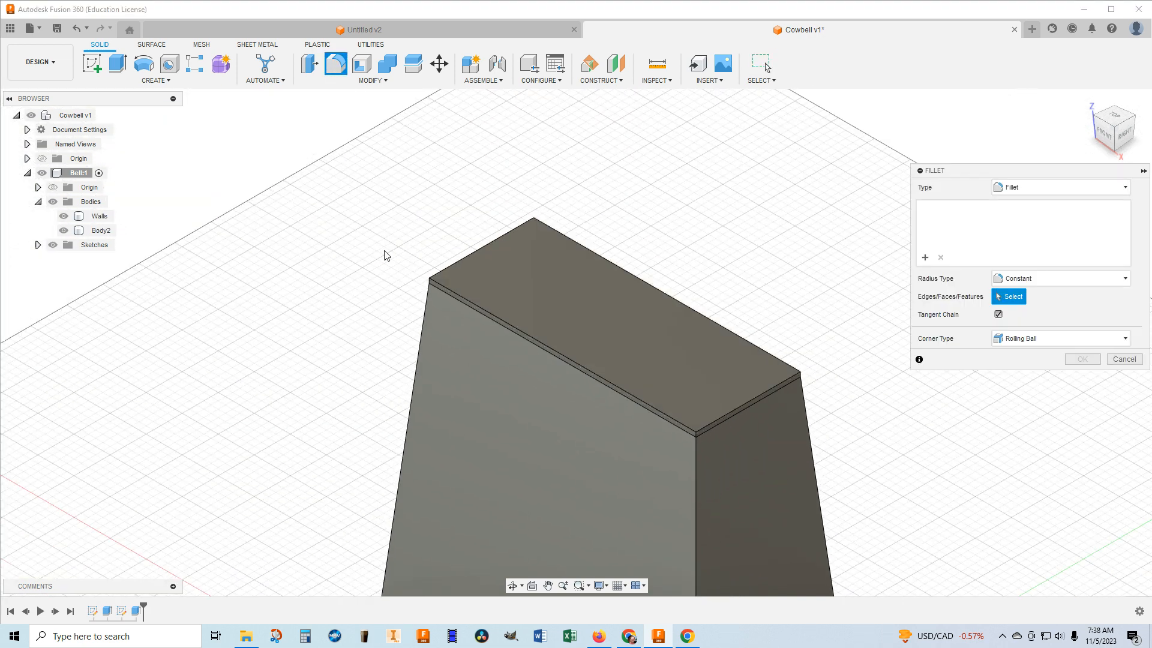
{"action": "middle_click_drag", "start_coordinate": [530, 388], "coordinate": [492, 289]}
{"action": "scroll", "coordinate": [621, 318], "scroll_direction": "up", "scroll_amount": 5}
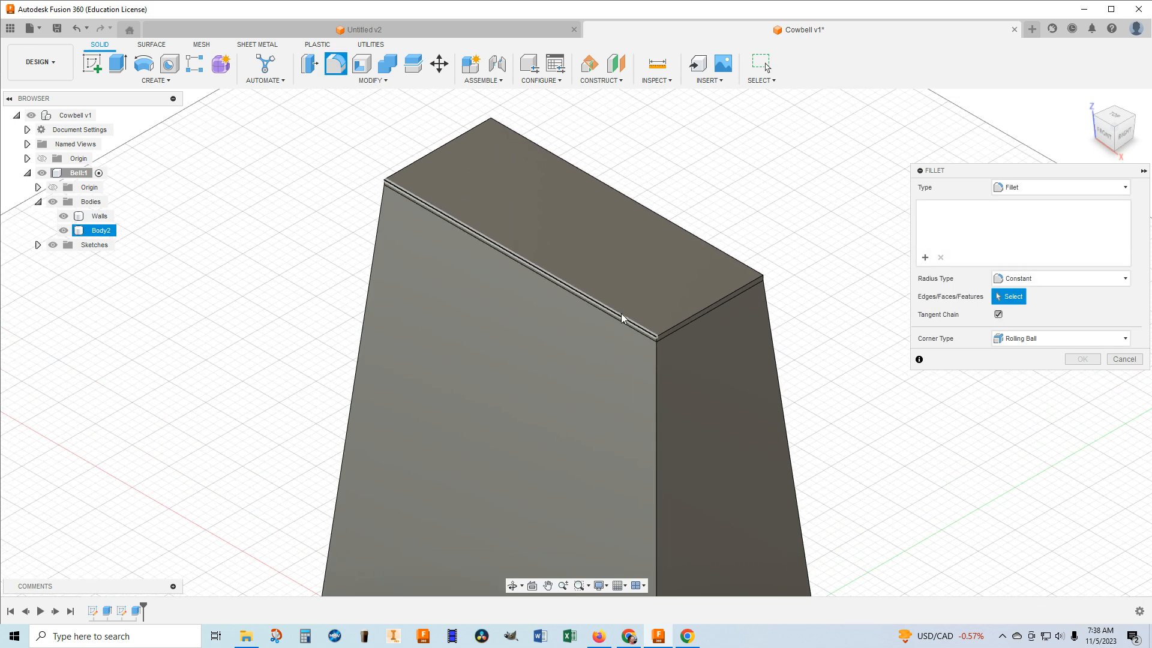
{"action": "scroll", "coordinate": [621, 318], "scroll_direction": "up", "scroll_amount": 2}
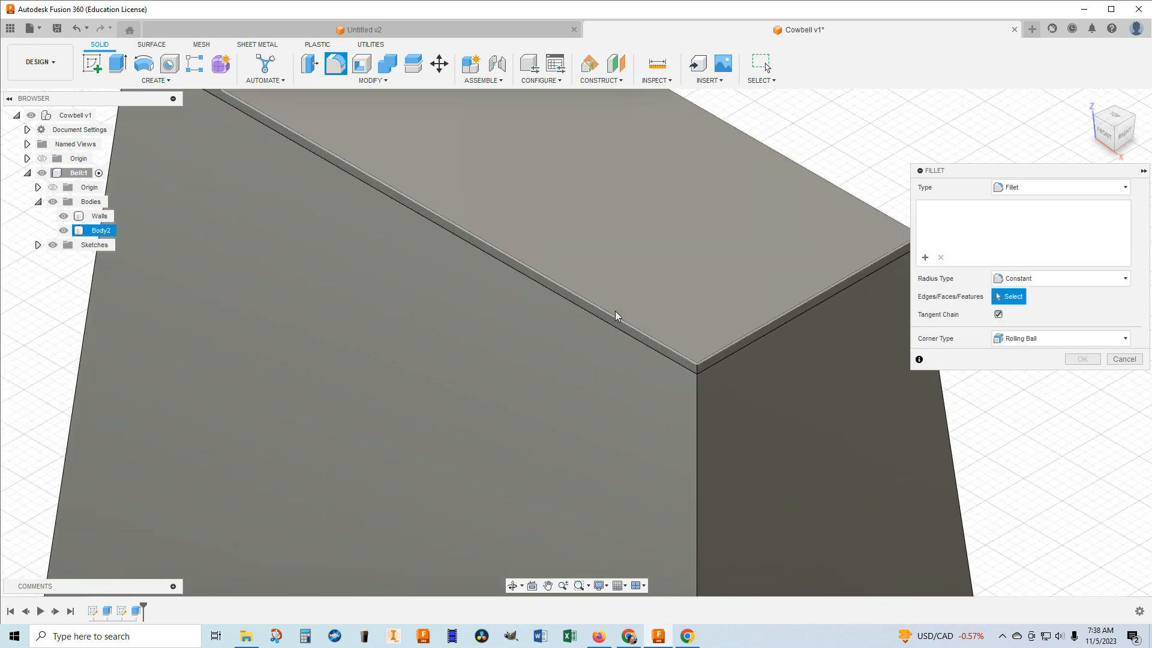
{"action": "left_click", "coordinate": [616, 322]}
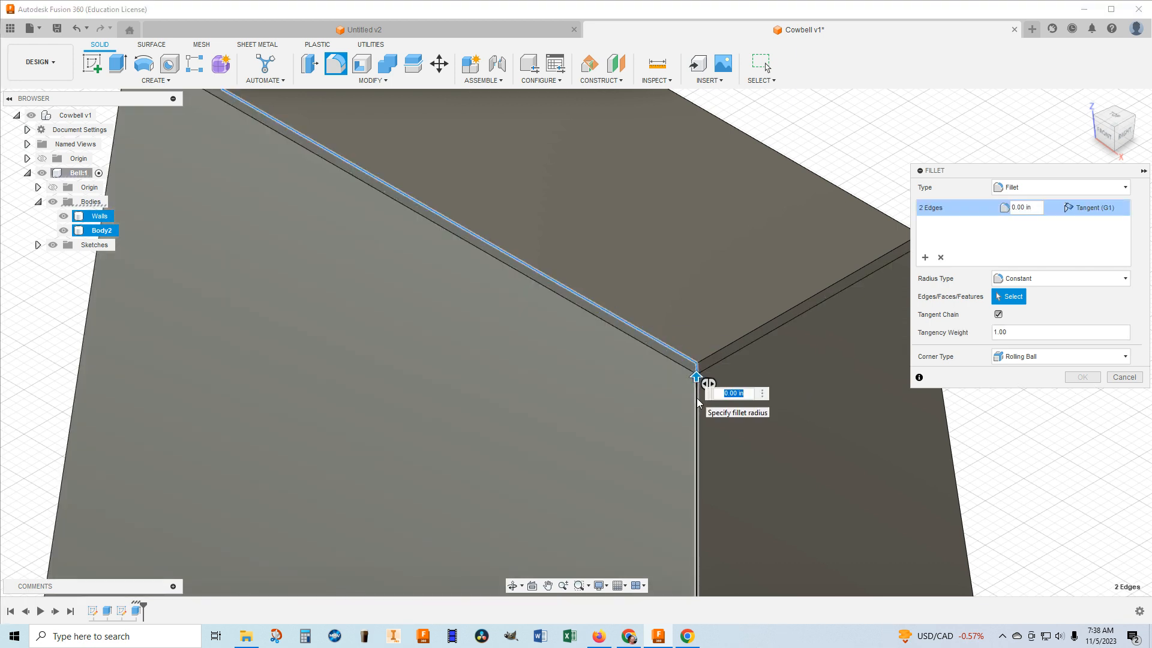
{"action": "left_click", "coordinate": [696, 393]}
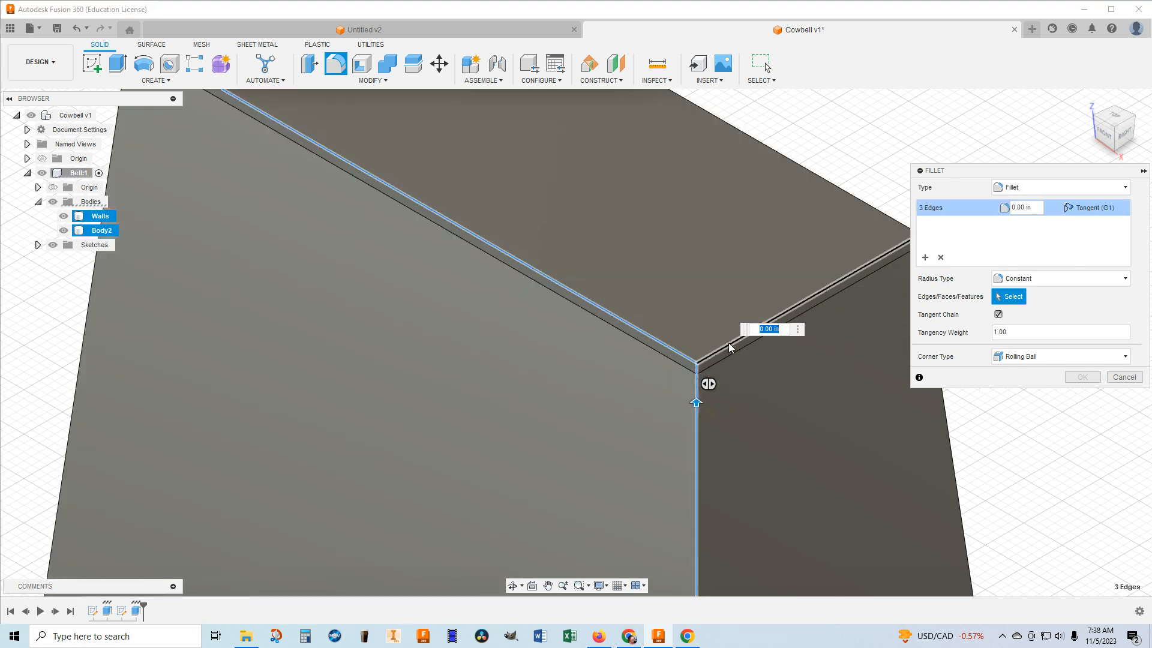
{"action": "left_click", "coordinate": [730, 347]}
Add the top plate's back long edge and the back-right vertical corner edges of the plate and walls to the fillet selection.
{"action": "left_click_drag", "start_coordinate": [1120, 137], "coordinate": [1114, 155]}
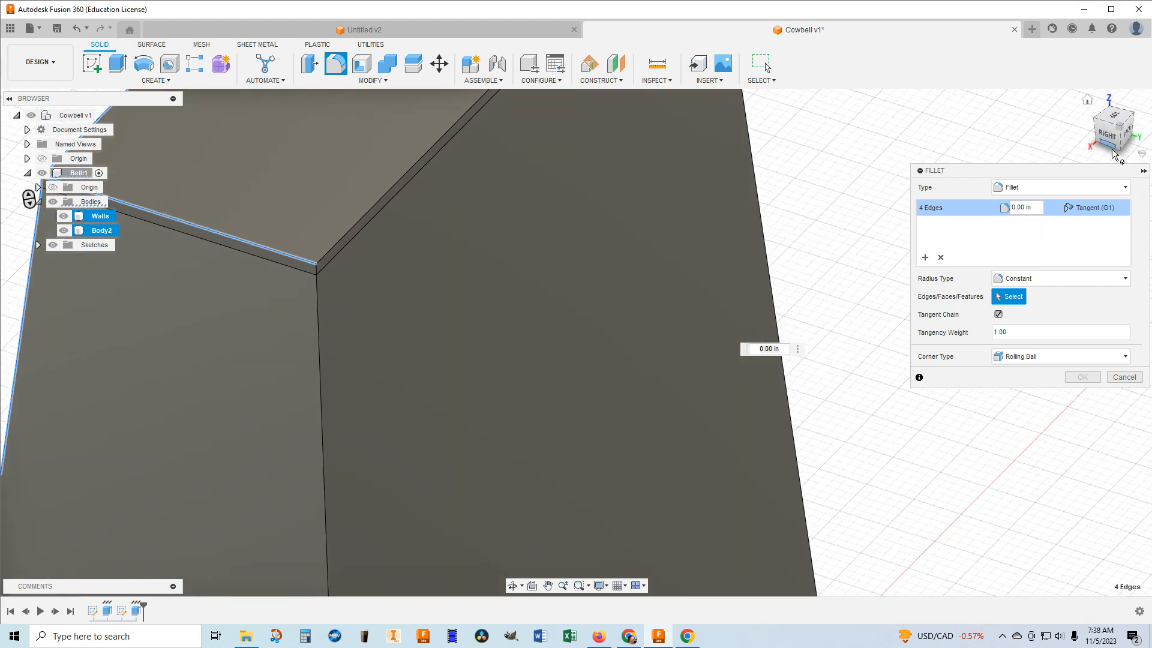
{"action": "scroll", "coordinate": [268, 252], "scroll_direction": "up", "scroll_amount": 2}
{"action": "scroll", "coordinate": [289, 267], "scroll_direction": "down", "scroll_amount": 1}
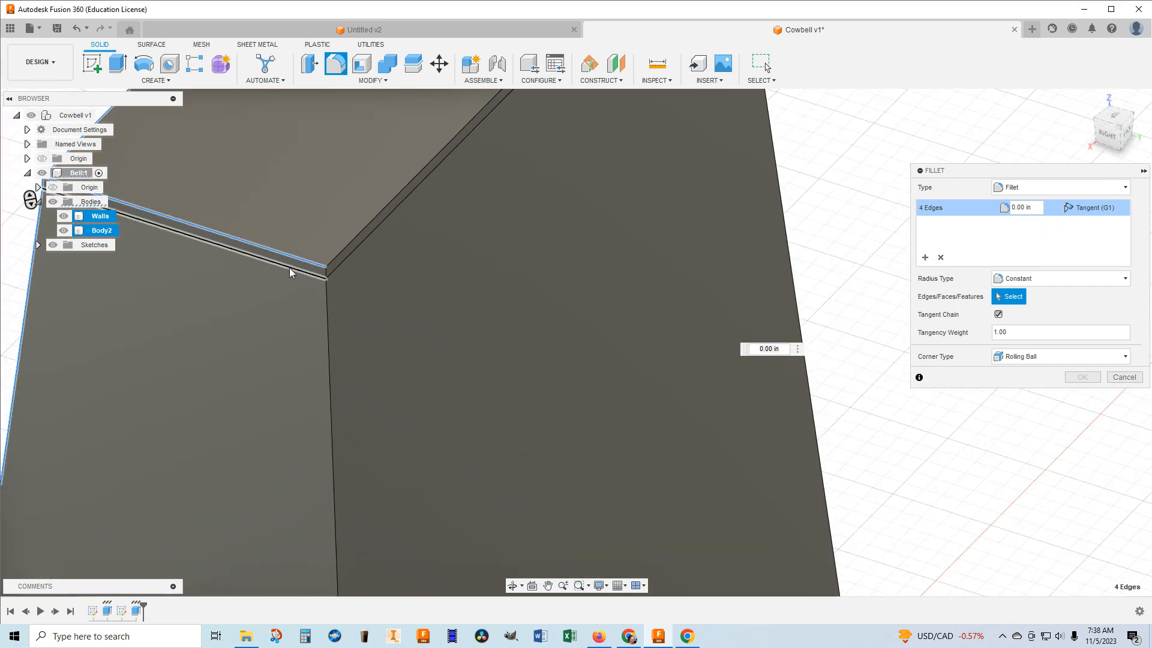
{"action": "scroll", "coordinate": [290, 264], "scroll_direction": "down", "scroll_amount": 3}
{"action": "middle_click_drag", "start_coordinate": [324, 243], "coordinate": [458, 266]}
{"action": "scroll", "coordinate": [459, 286], "scroll_direction": "up", "scroll_amount": 1}
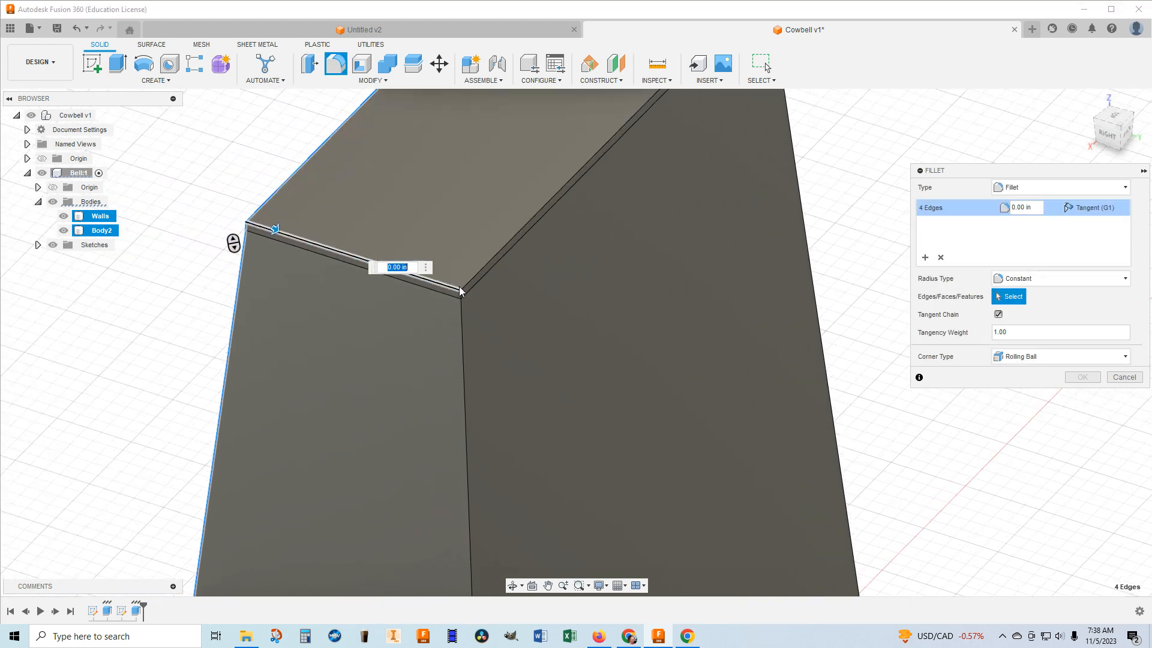
{"action": "scroll", "coordinate": [460, 293], "scroll_direction": "up", "scroll_amount": 2}
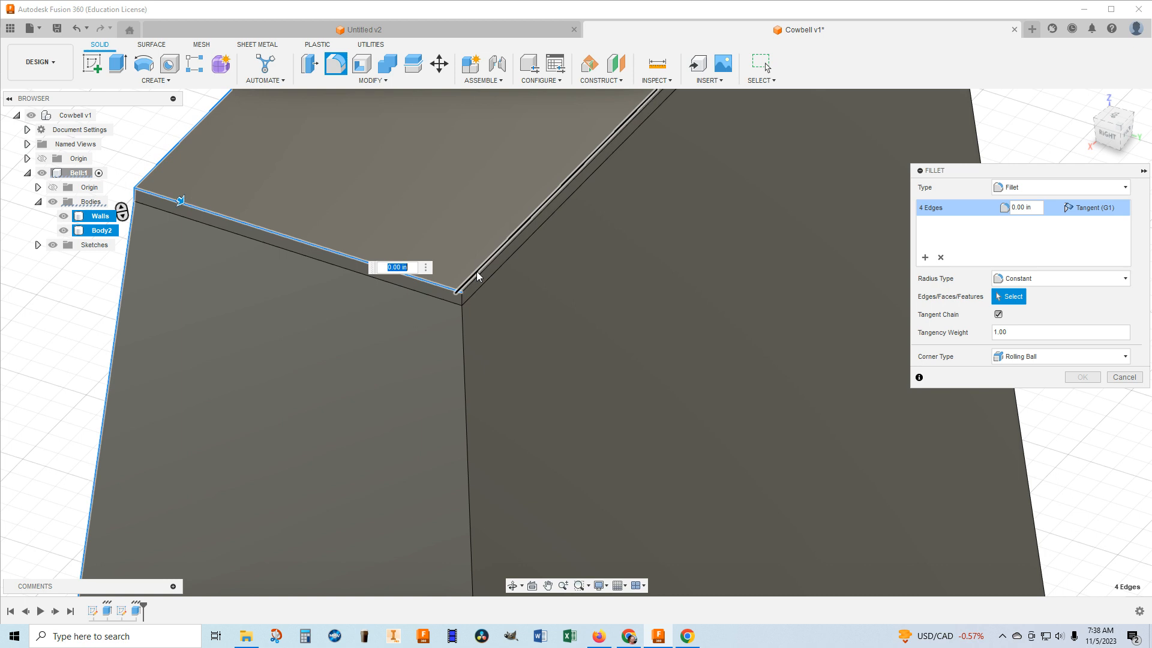
{"action": "left_click", "coordinate": [483, 273]}
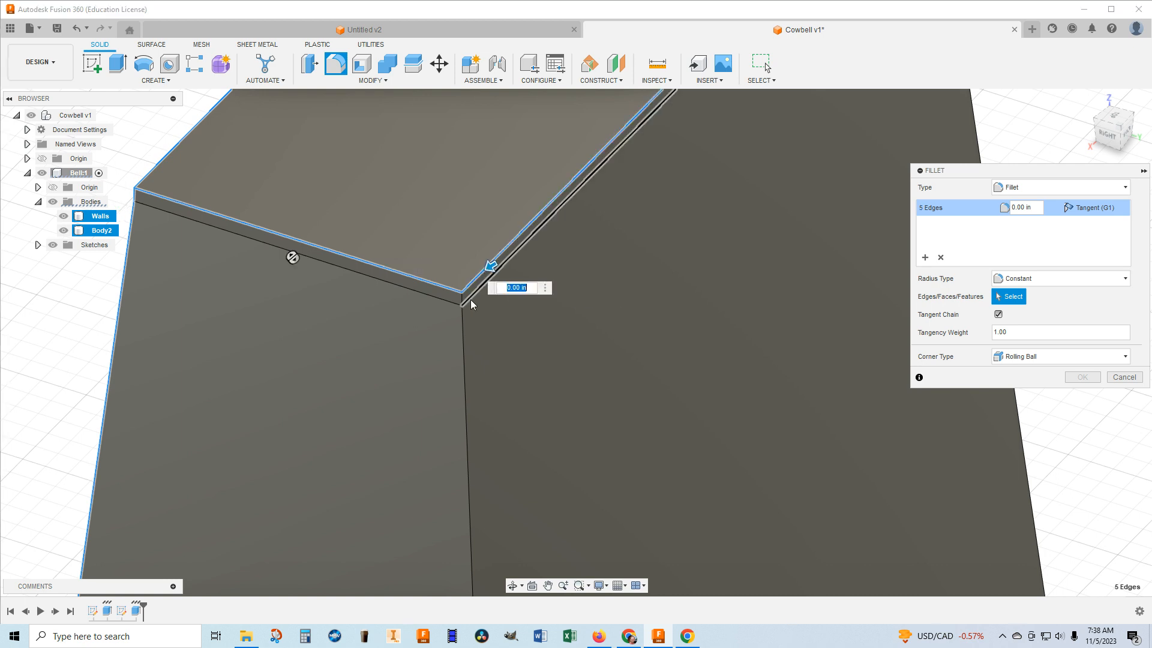
{"action": "left_click", "coordinate": [463, 324]}
{"action": "left_click", "coordinate": [462, 323]}
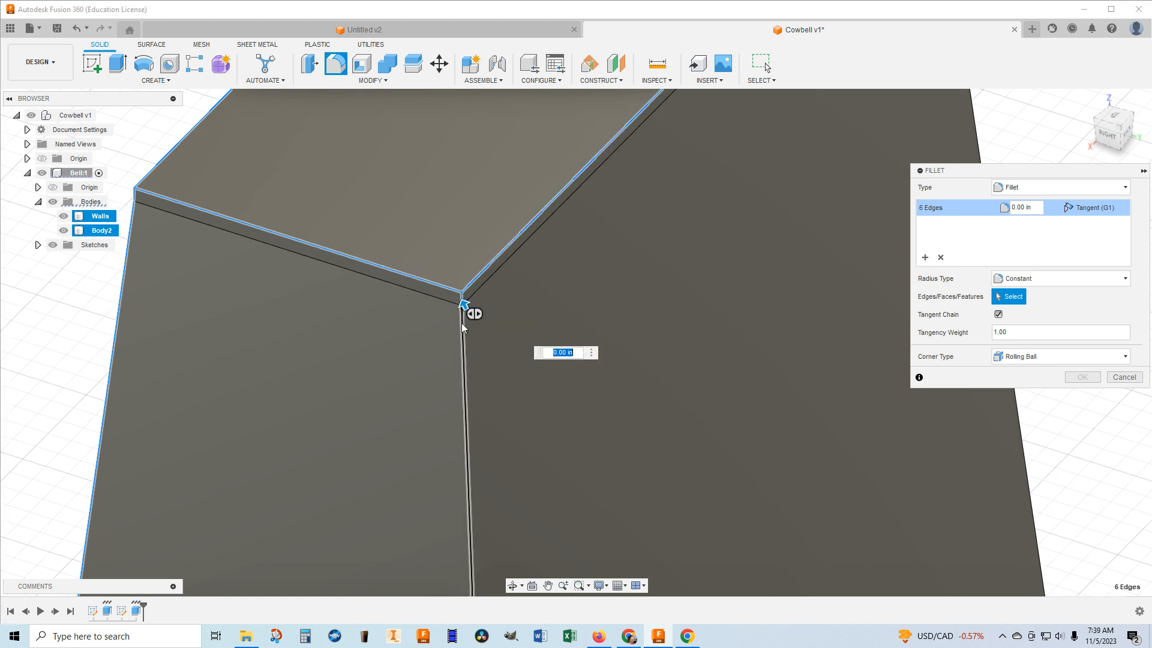
{"action": "scroll", "coordinate": [521, 307], "scroll_direction": "down", "scroll_amount": 5}
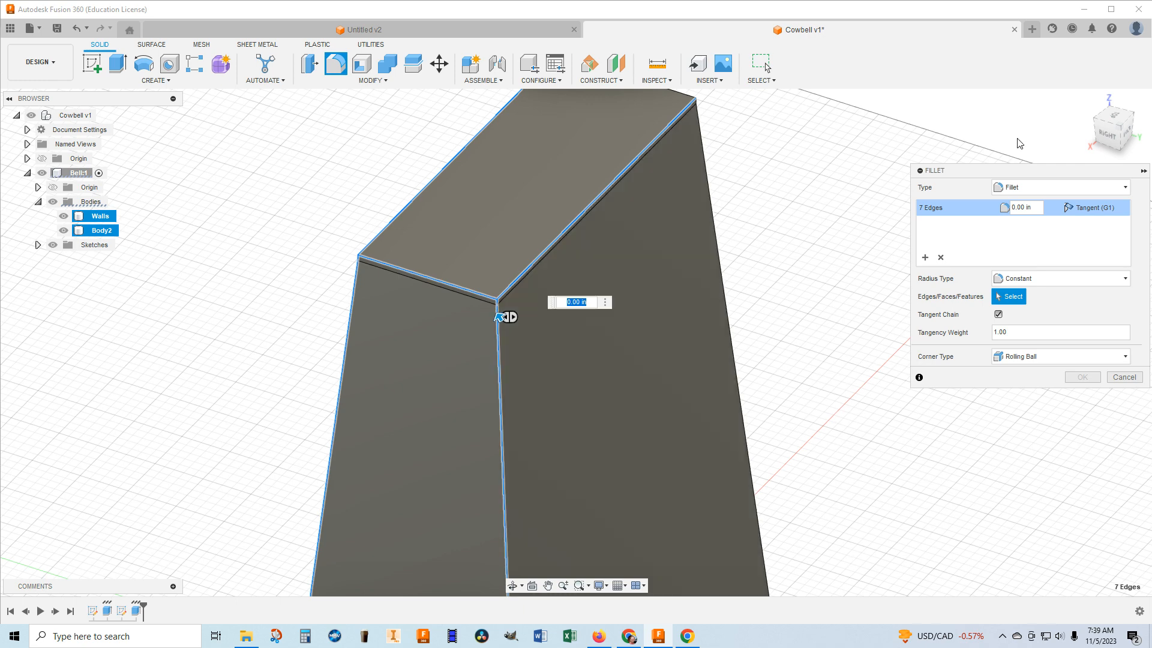
Add the left short top edge and the two remaining vertical corners of the plate and walls to the fillet selection.
{"action": "left_click_drag", "start_coordinate": [1128, 136], "coordinate": [1093, 145]}
{"action": "scroll", "coordinate": [661, 192], "scroll_direction": "up", "scroll_amount": 2}
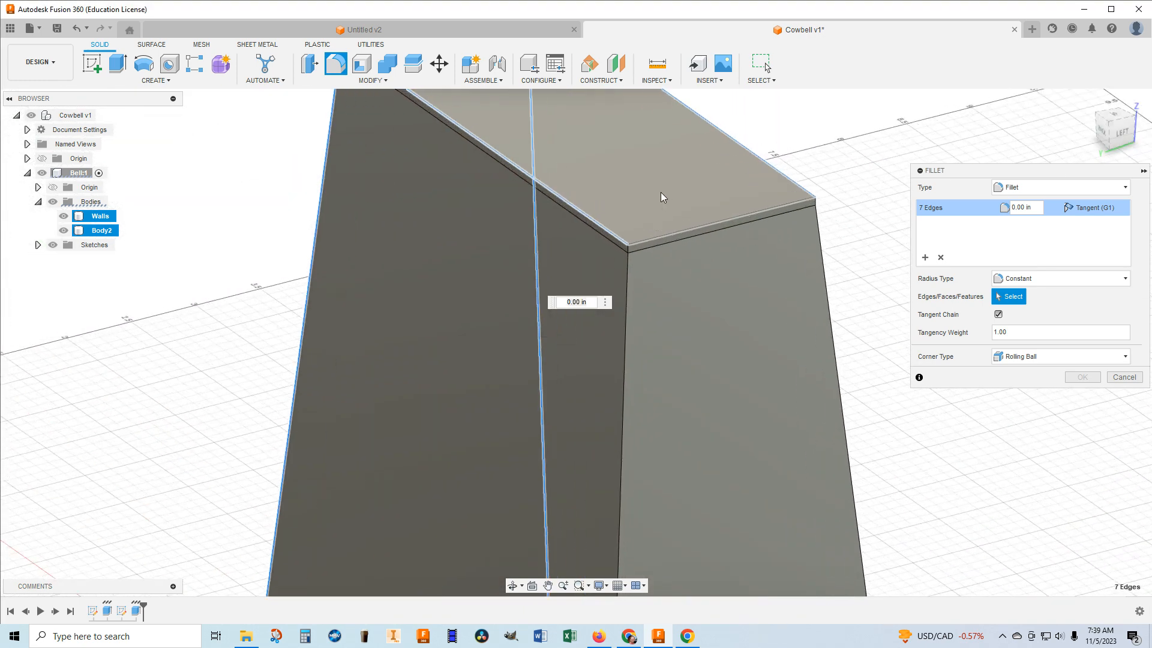
{"action": "left_click", "coordinate": [641, 241]}
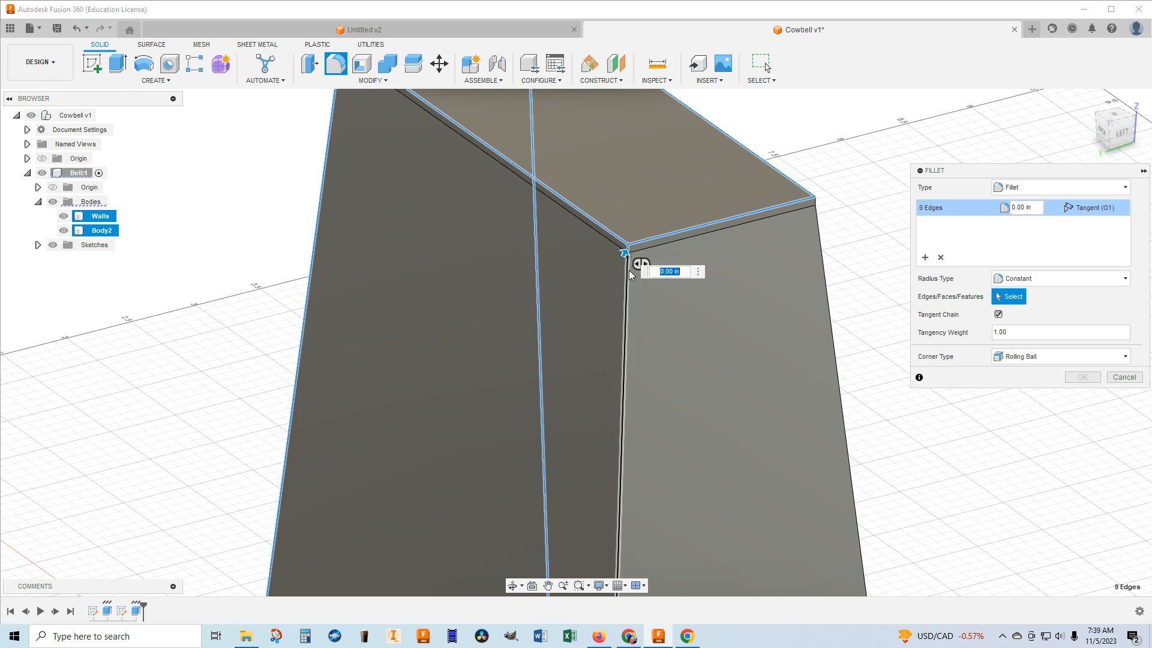
{"action": "left_click", "coordinate": [627, 270]}
{"action": "left_click_drag", "start_coordinate": [1129, 134], "coordinate": [1102, 132]}
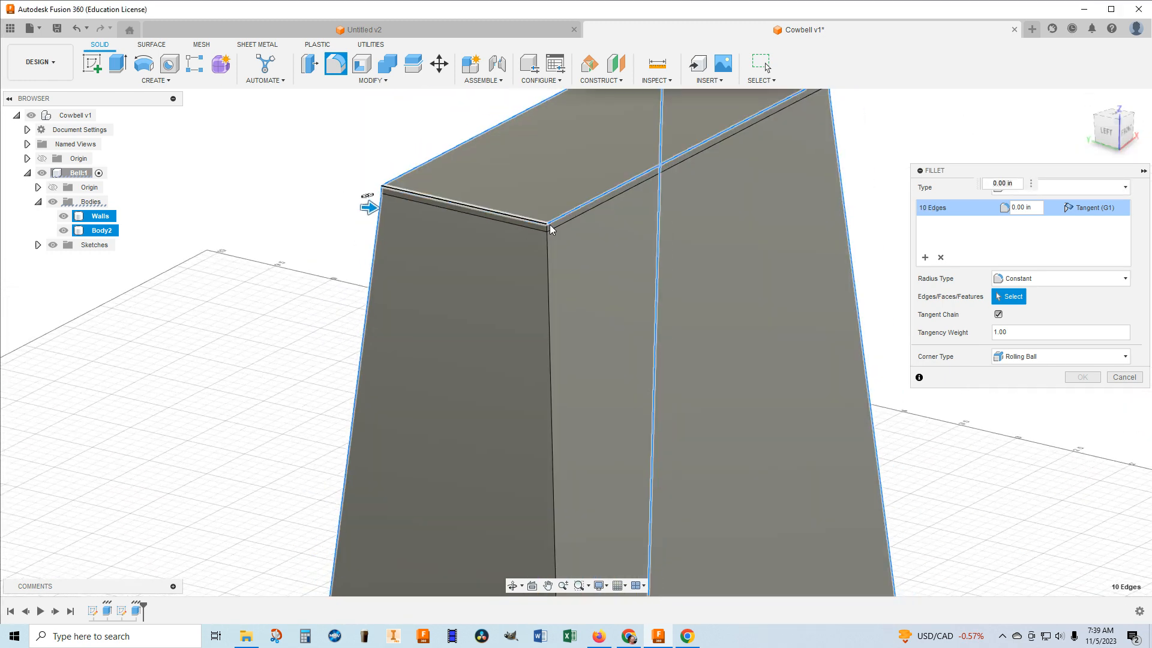
{"action": "scroll", "coordinate": [545, 243], "scroll_direction": "up", "scroll_amount": 5}
{"action": "left_click", "coordinate": [545, 243]}
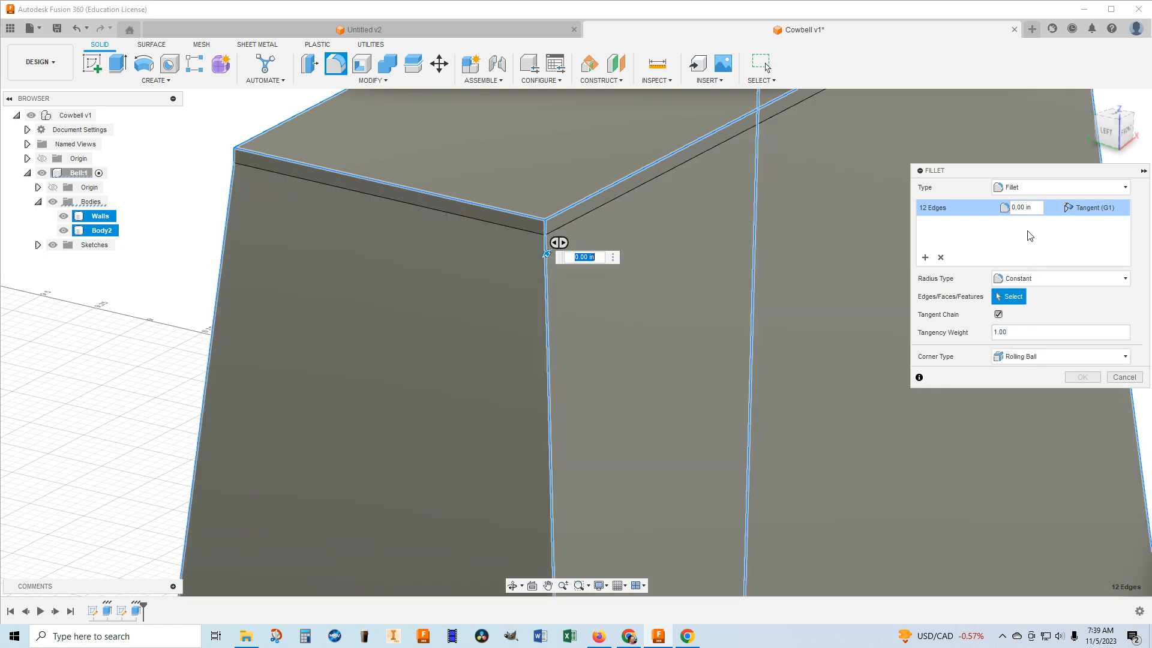
Set the radius of the selected outer edges to 0.05 in, apply the fillet and return to the home view.
{"action": "left_click", "coordinate": [1036, 207]}
{"action": "type", "text": ".05"}
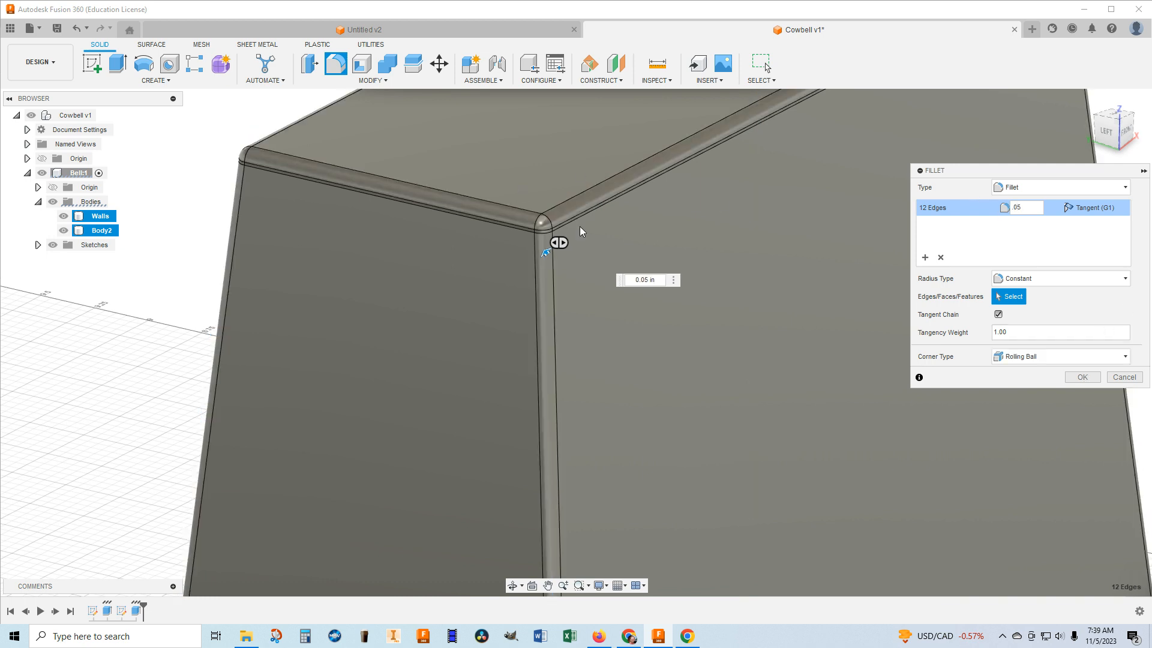
{"action": "left_click", "coordinate": [1082, 376]}
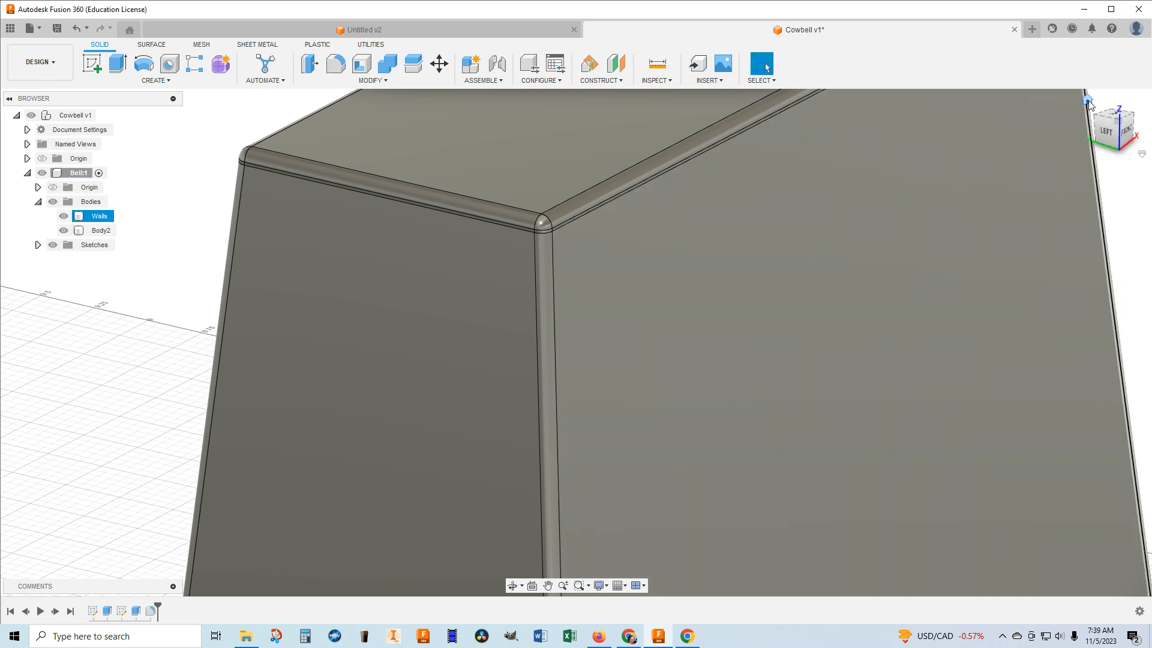
{"action": "left_click", "coordinate": [1088, 100]}
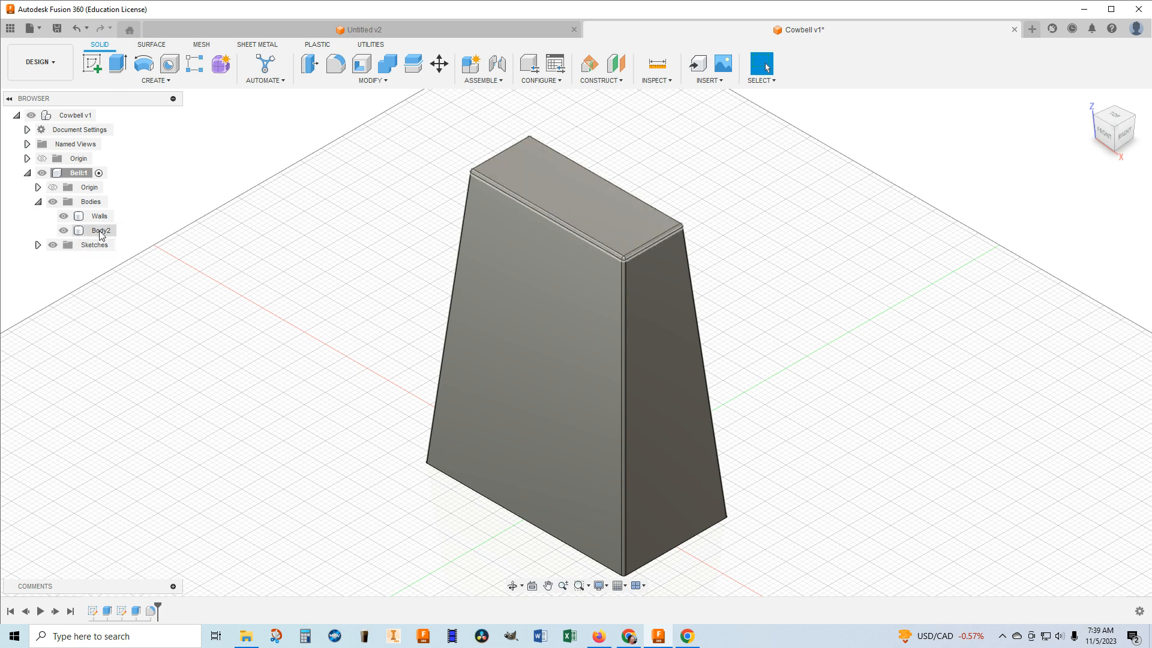
Rename the top plate body in the Bell component as Top.
{"action": "right_click", "coordinate": [99, 231]}
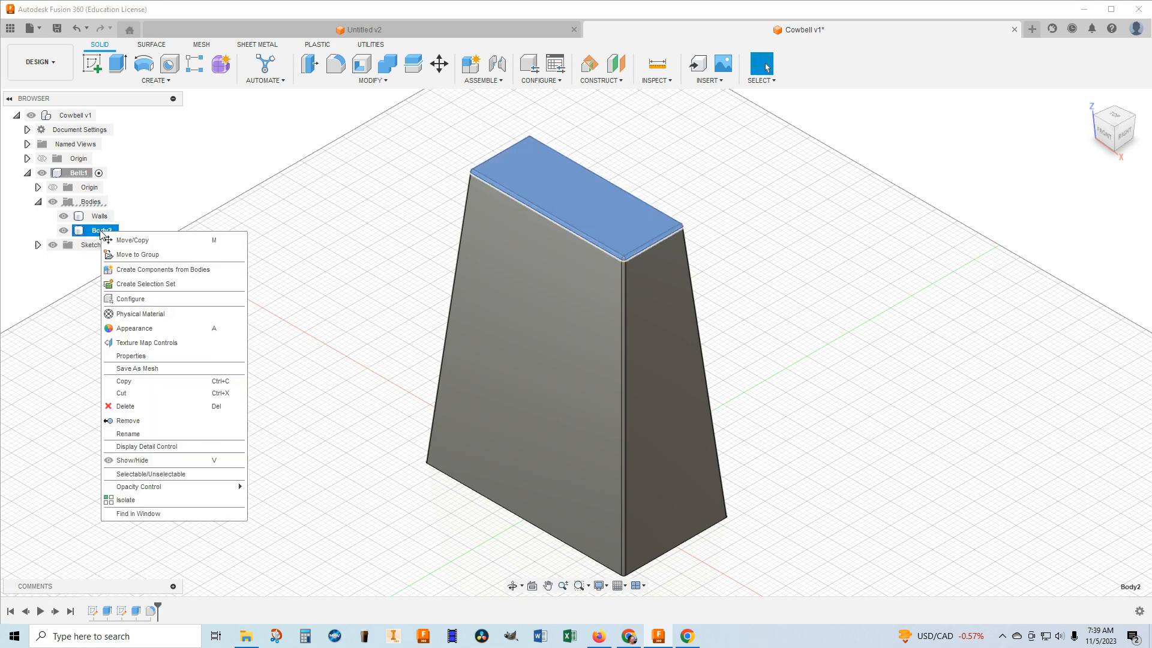
{"action": "left_click", "coordinate": [134, 435]}
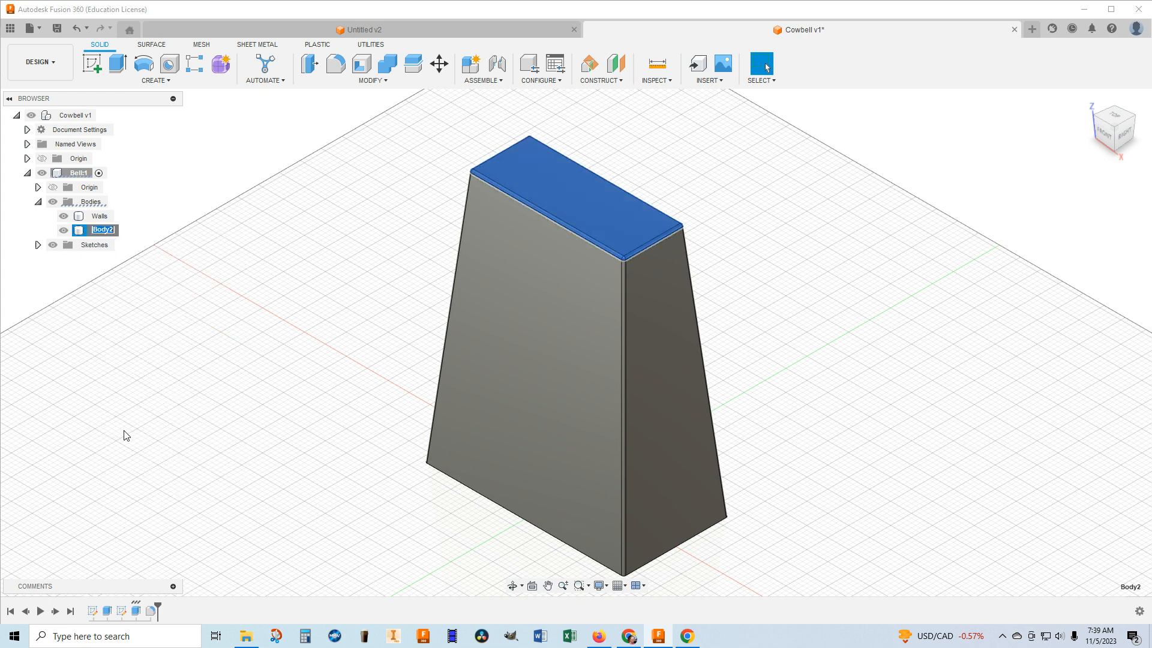
{"action": "type", "text": "Top"}
{"action": "key", "text": "Return"}
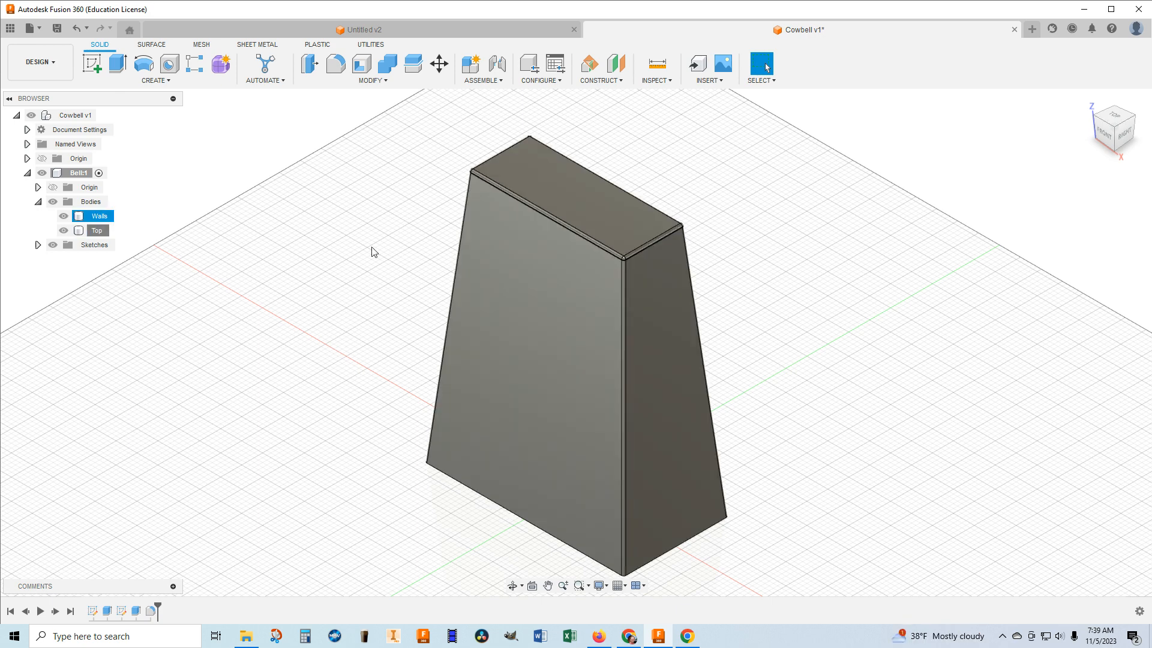
Hide and show the Walls and Top bodies in turn to inspect each one separately.
{"action": "left_click", "coordinate": [66, 221]}
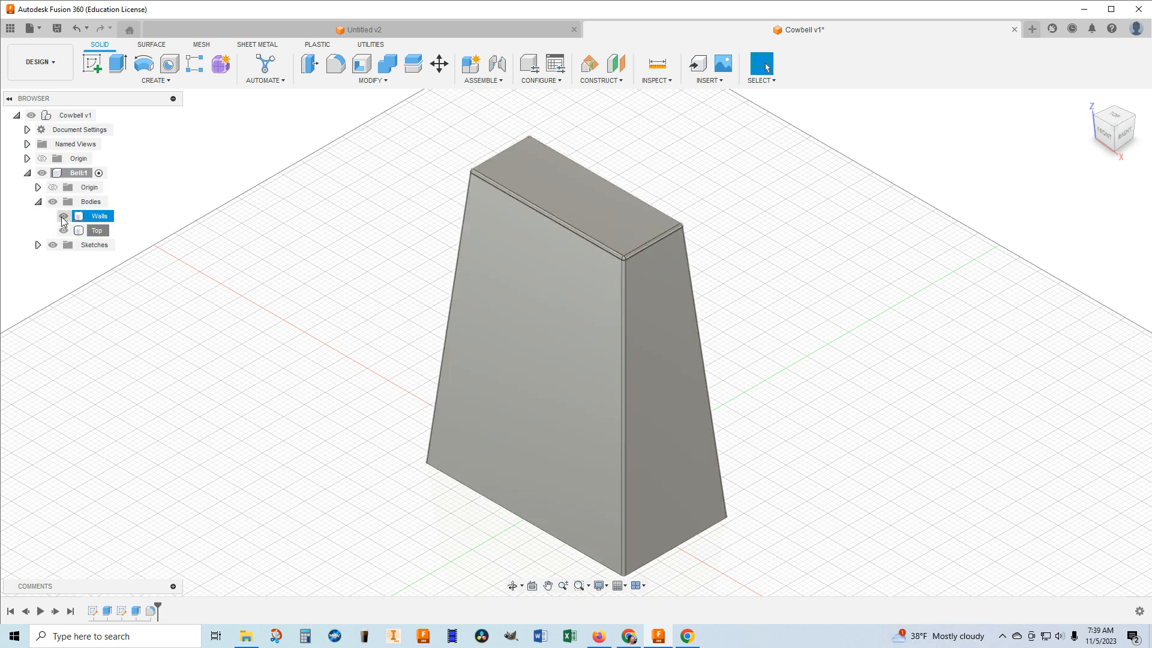
{"action": "left_click", "coordinate": [62, 216]}
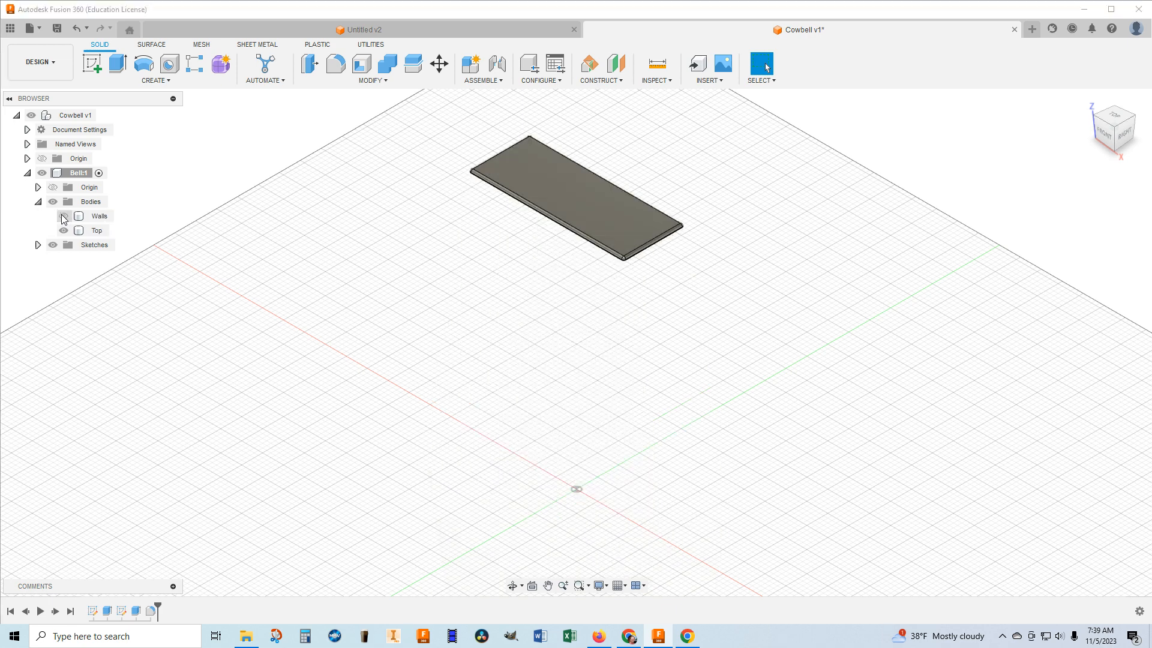
{"action": "left_click", "coordinate": [65, 221]}
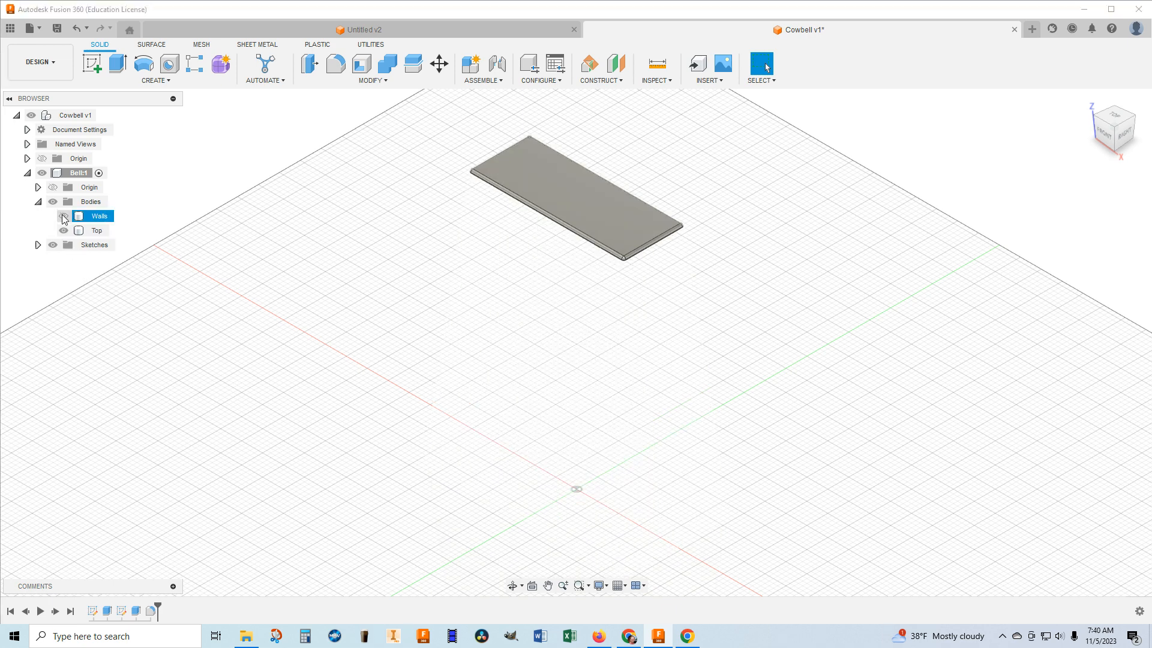
{"action": "left_click", "coordinate": [63, 217]}
{"action": "left_click", "coordinate": [64, 231]}
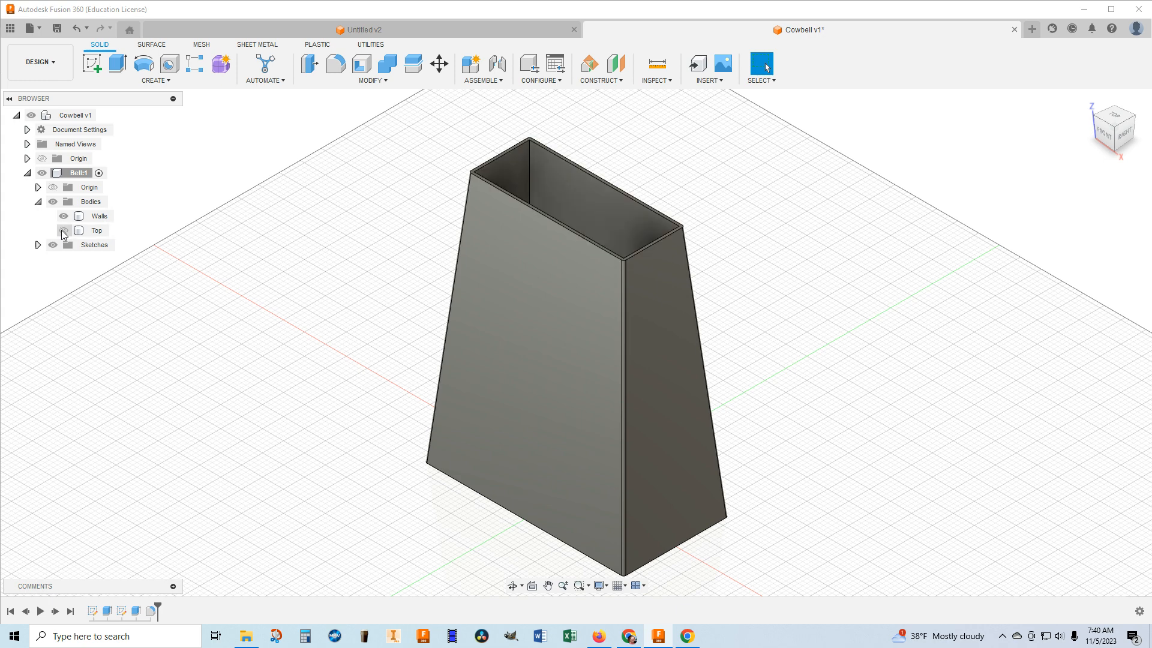
{"action": "left_click", "coordinate": [64, 231]}
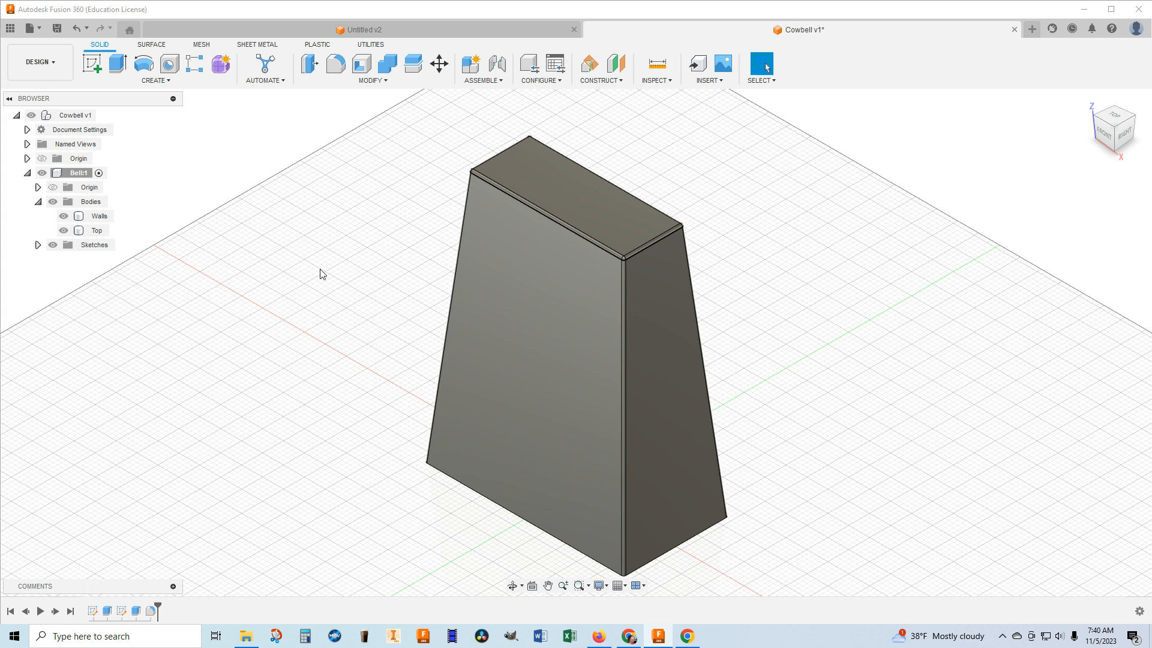
{"action": "left_click", "coordinate": [602, 424]}
{"action": "left_click", "coordinate": [844, 337]}
Show the Bell component's origin and construct an axis perpendicular to the plate's top face through the origin point.
{"action": "left_click", "coordinate": [609, 83]}
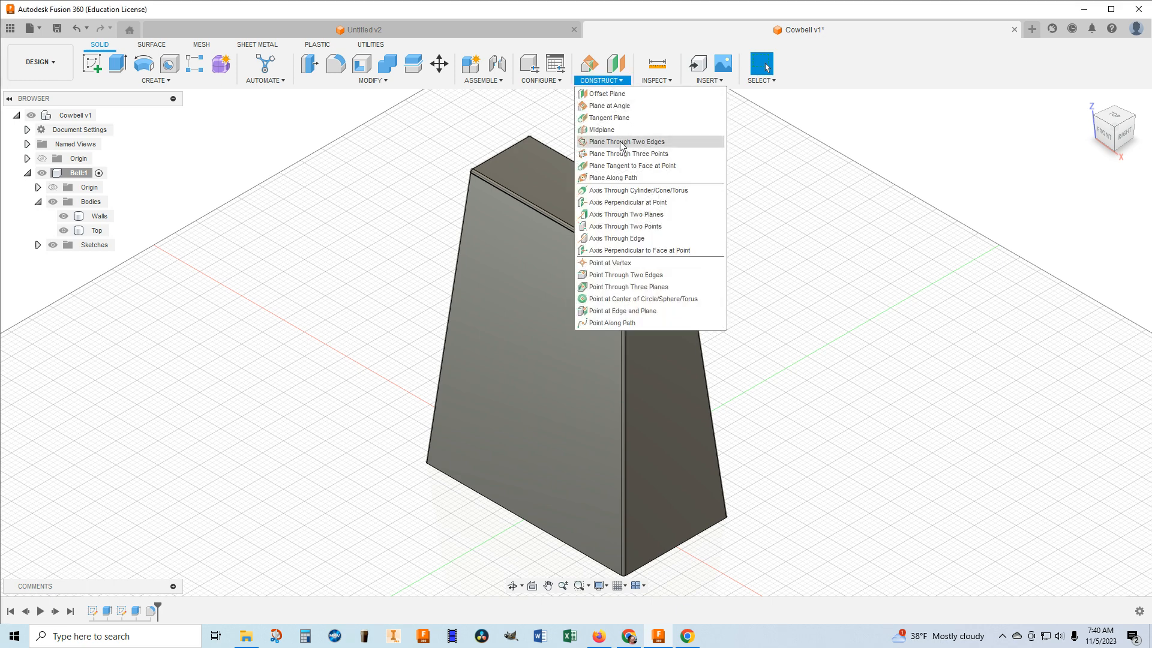
{"action": "left_click", "coordinate": [681, 252]}
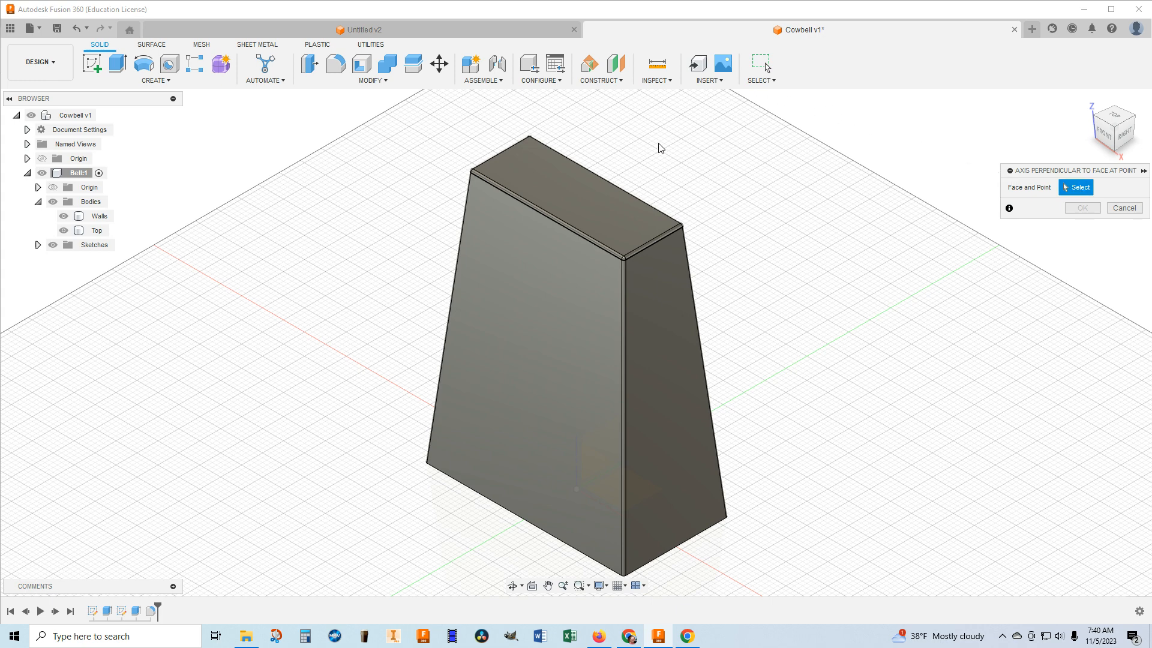
{"action": "left_click", "coordinate": [578, 199]}
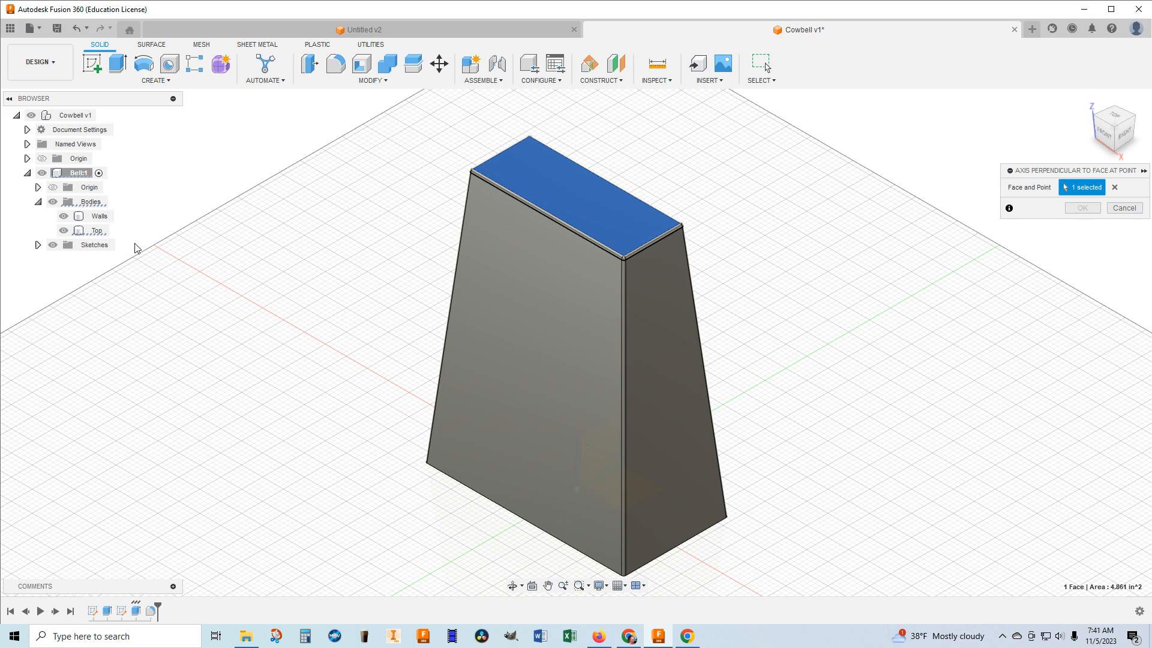
{"action": "left_click", "coordinate": [53, 188]}
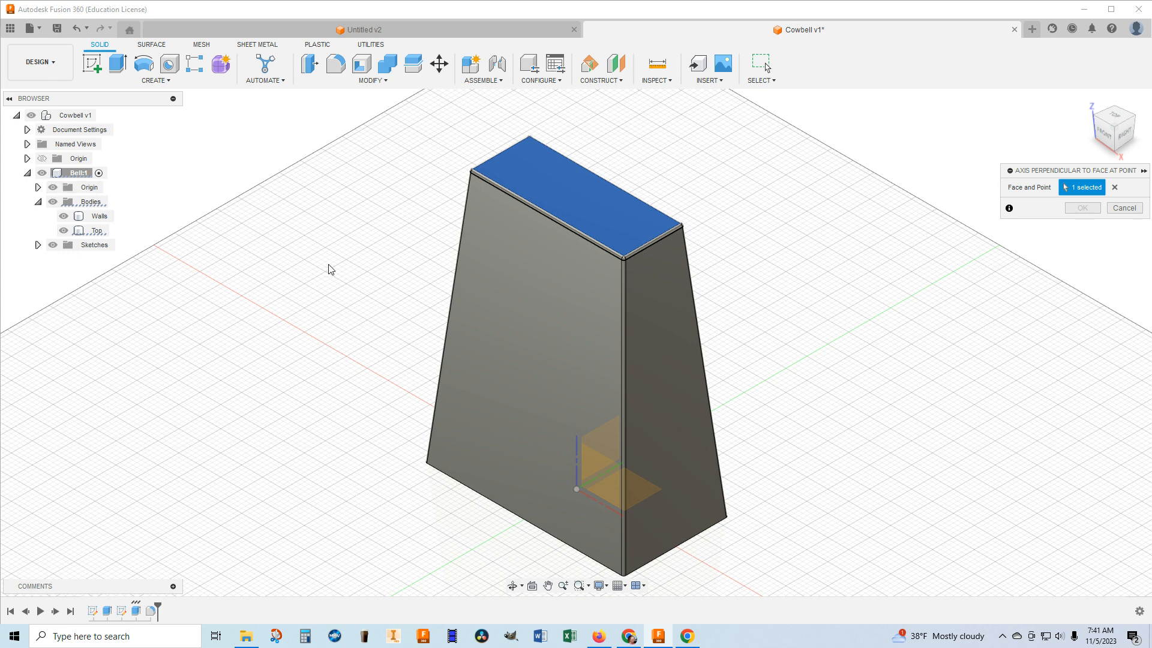
{"action": "left_click", "coordinate": [576, 490]}
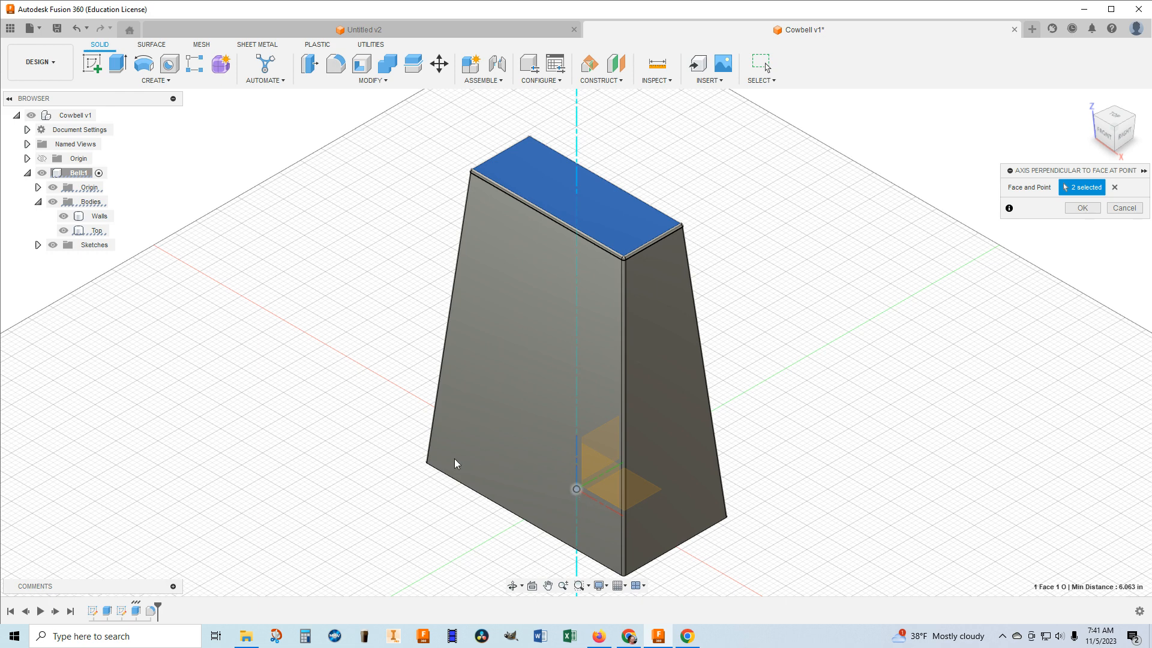
{"action": "scroll", "coordinate": [453, 458], "scroll_direction": "down", "scroll_amount": 2}
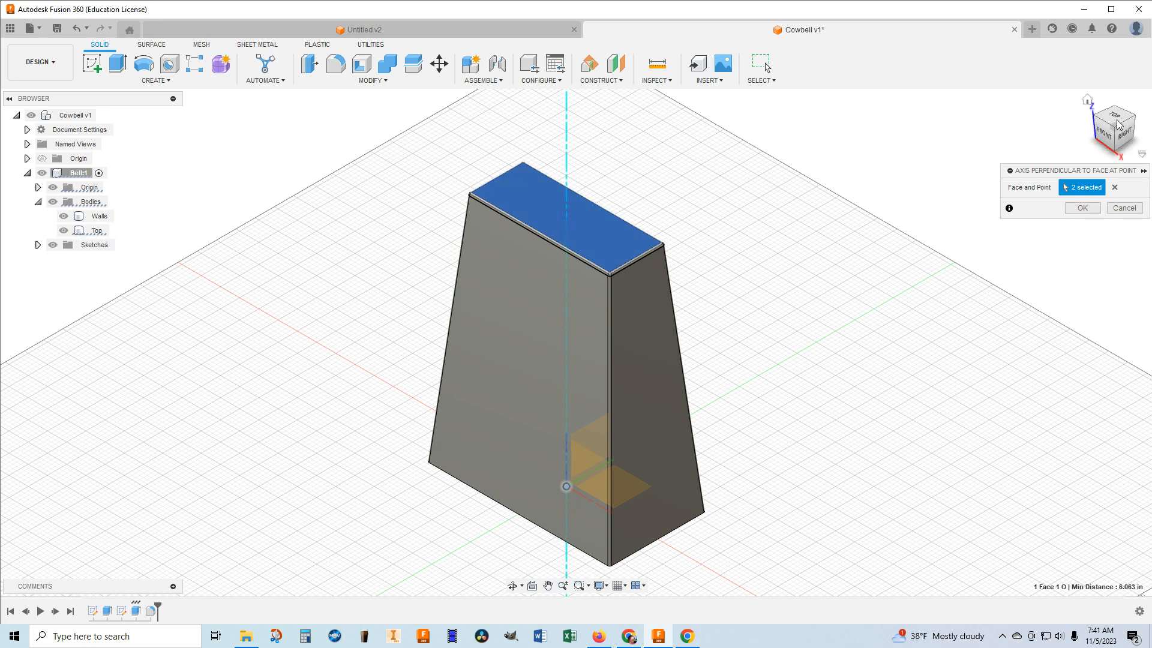
{"action": "mouse_move", "coordinate": [1114, 134]}
{"action": "left_mouse_down"}
{"action": "mouse_move", "coordinate": [1117, 54]}
{"action": "mouse_move", "coordinate": [1113, 135]}
{"action": "left_mouse_up"}
{"action": "left_click", "coordinate": [1082, 208]}
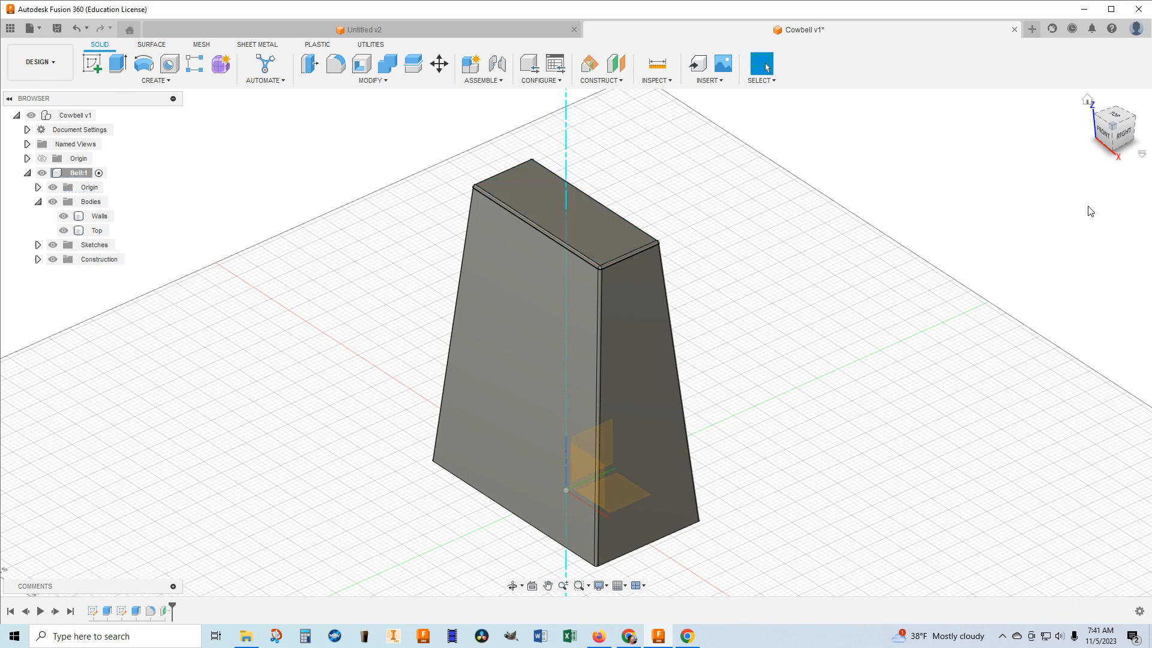
{"action": "left_click", "coordinate": [1087, 102]}
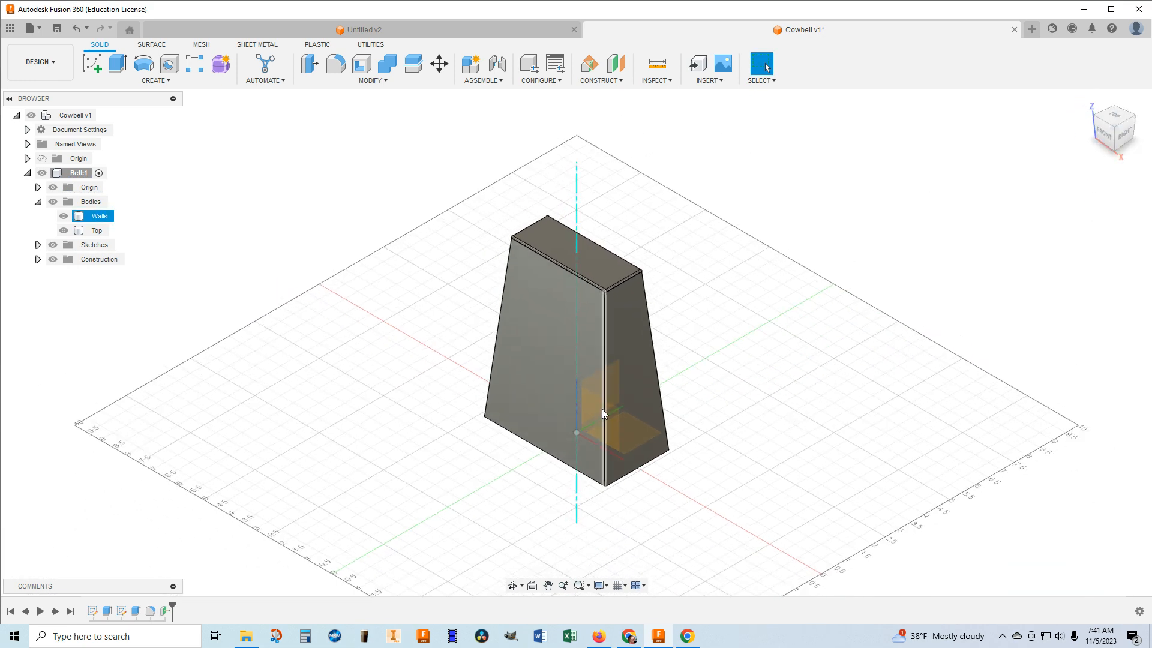
{"action": "left_click", "coordinate": [52, 187]}
{"action": "left_click", "coordinate": [53, 187]}
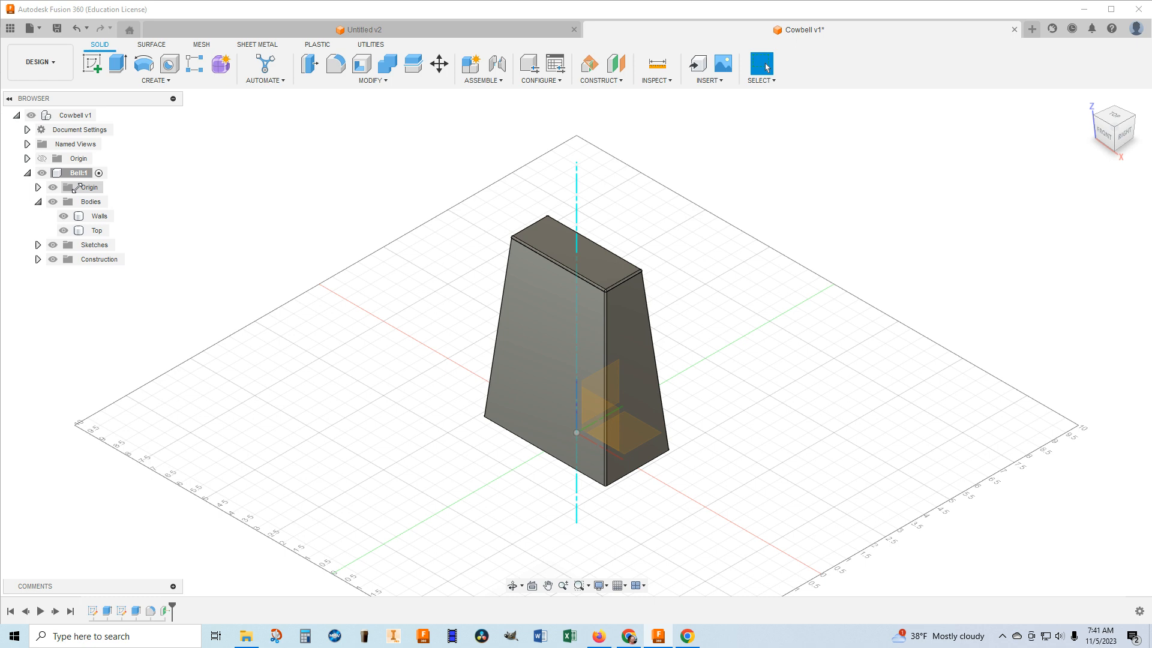
{"action": "left_click", "coordinate": [96, 231]}
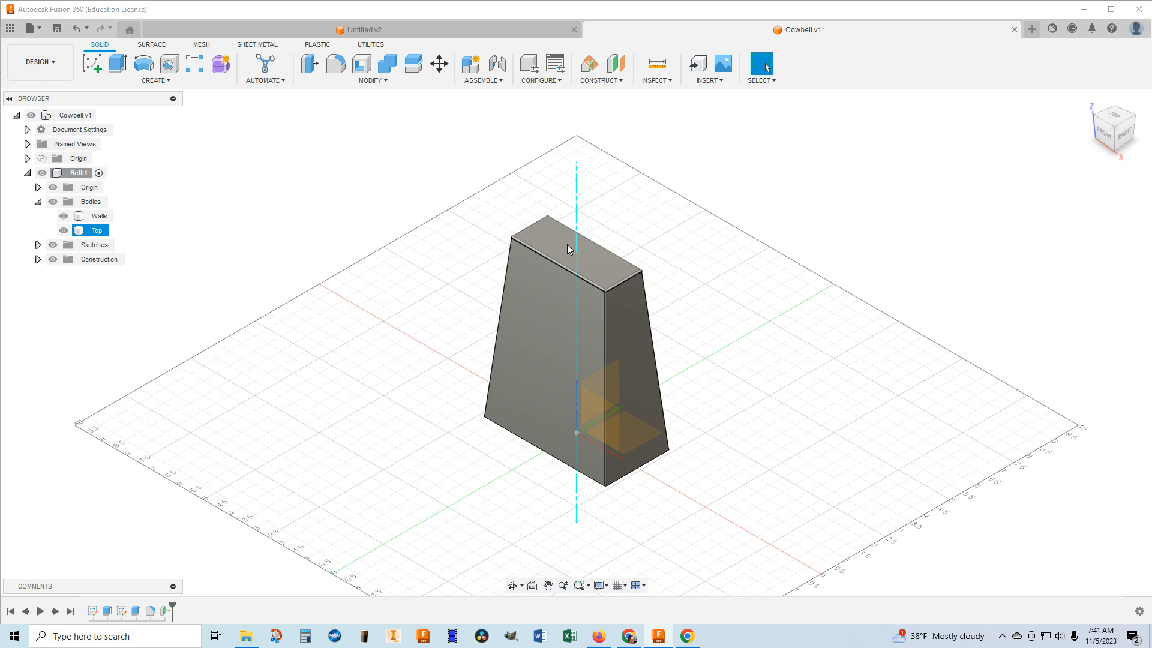
{"action": "key", "text": "Escape"}
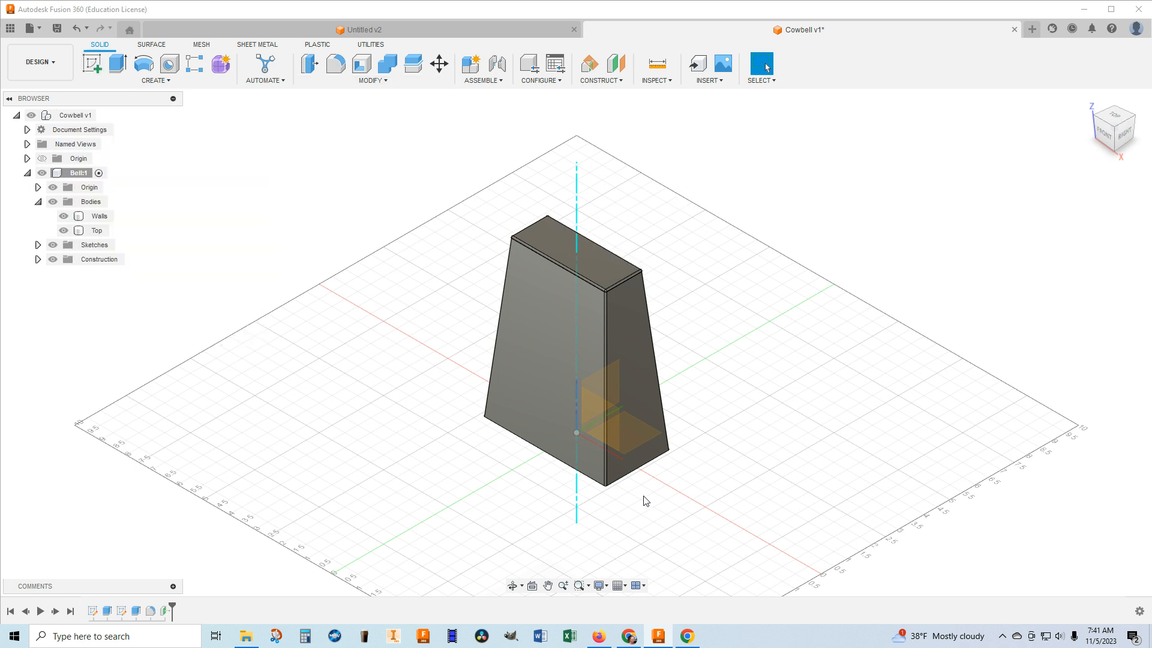
Construct a plane at an angle of 0 degrees through the bell's central vertical axis.
{"action": "left_click", "coordinate": [575, 250]}
{"action": "left_click", "coordinate": [615, 83]}
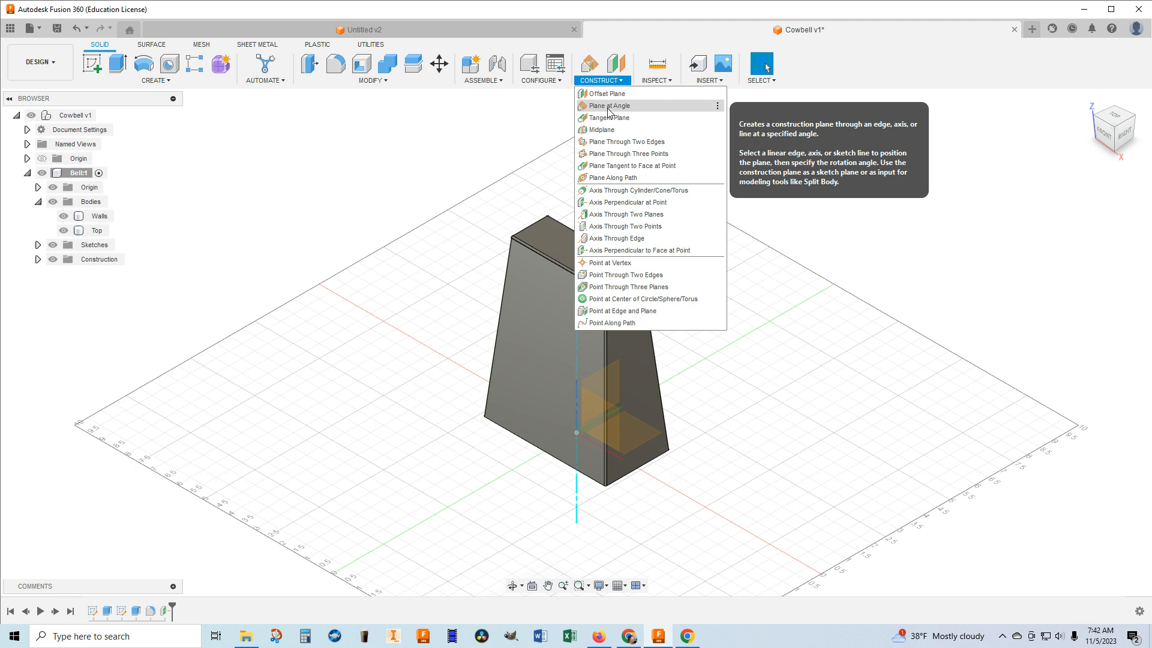
{"action": "left_click", "coordinate": [609, 106]}
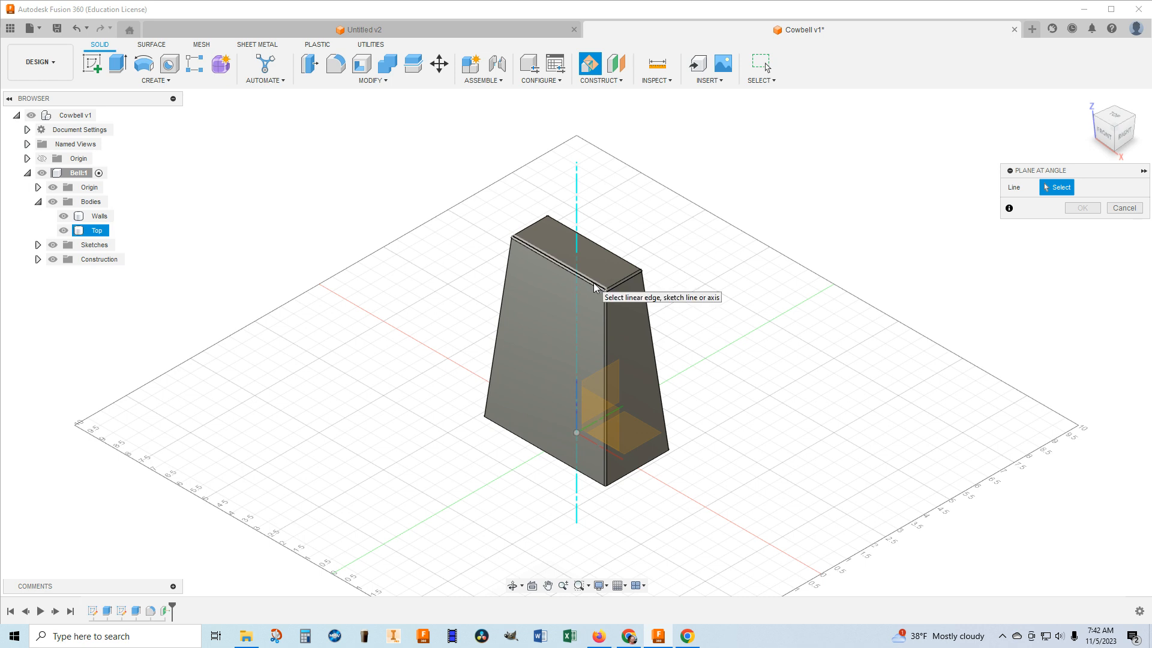
{"action": "left_click", "coordinate": [577, 252]}
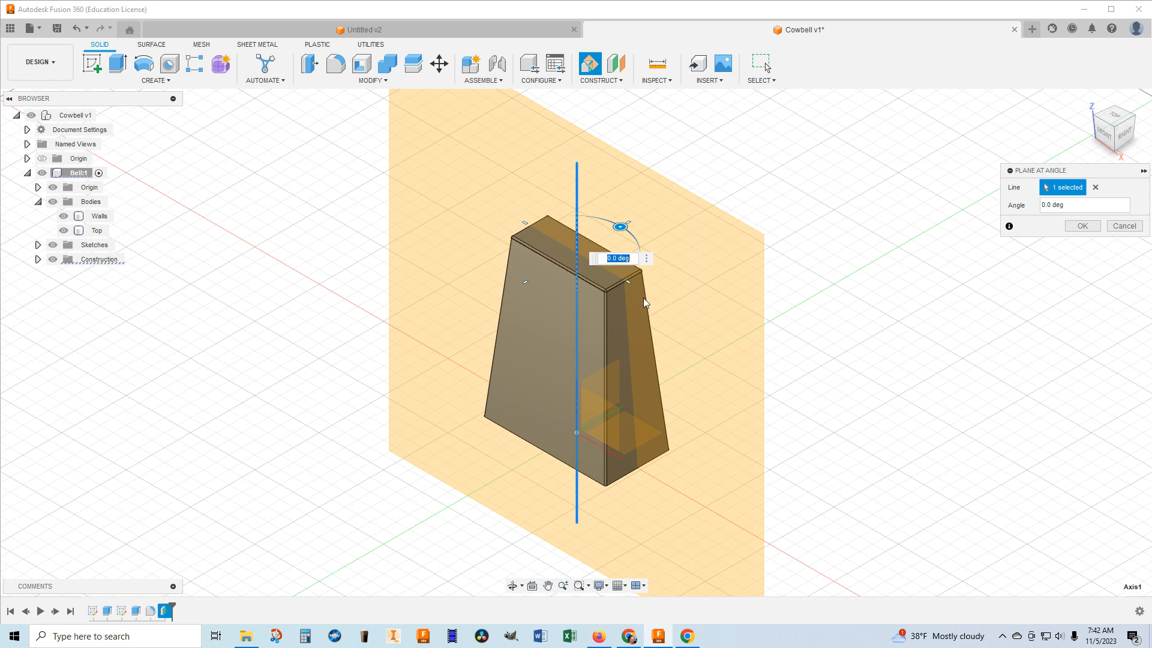
{"action": "left_click_drag", "start_coordinate": [621, 226], "coordinate": [657, 227]}
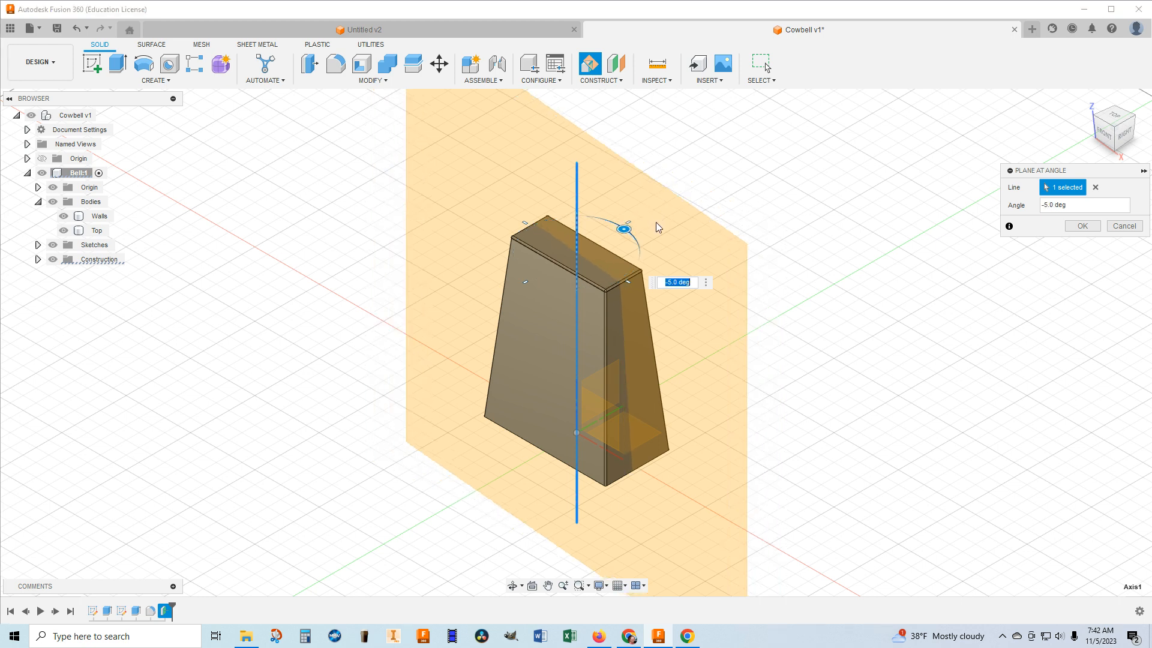
{"action": "type", "text": "0"}
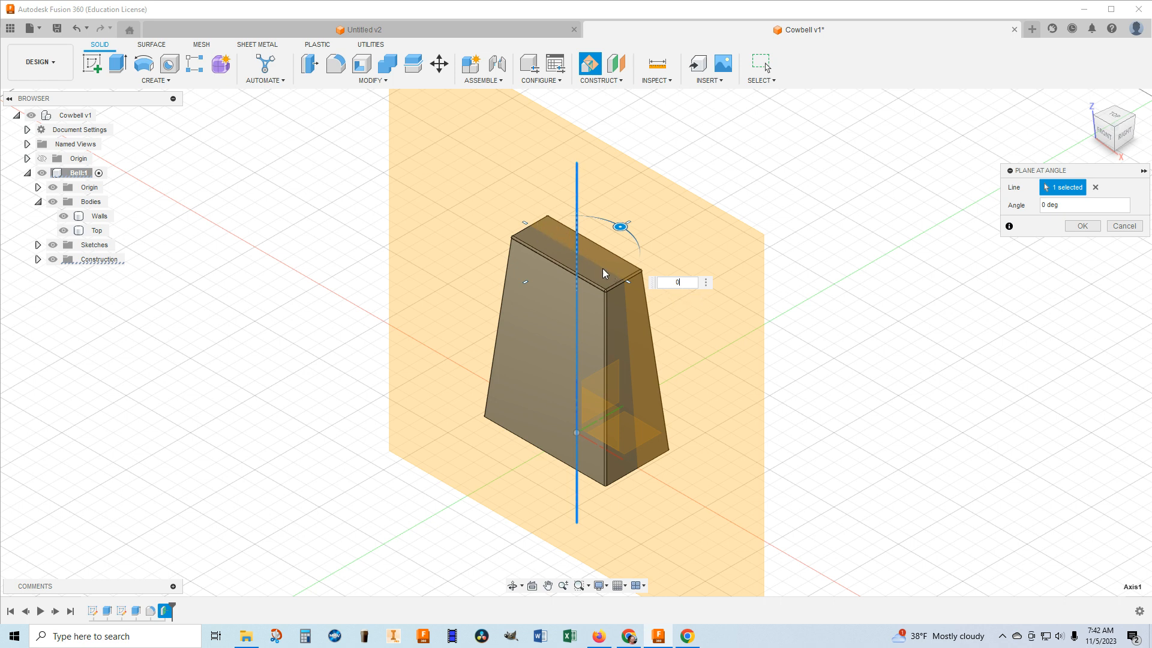
{"action": "left_click", "coordinate": [1082, 228]}
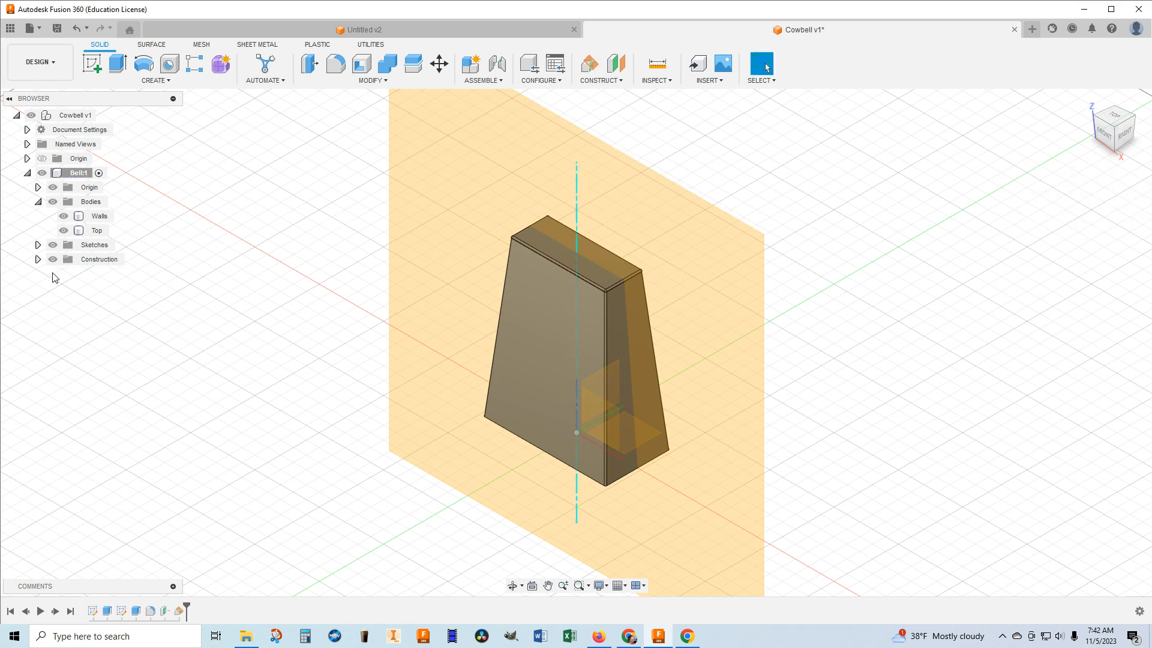
Expand the Bell component's construction geometry and start a sketch on the new vertical plane through the axis.
{"action": "left_click", "coordinate": [37, 259]}
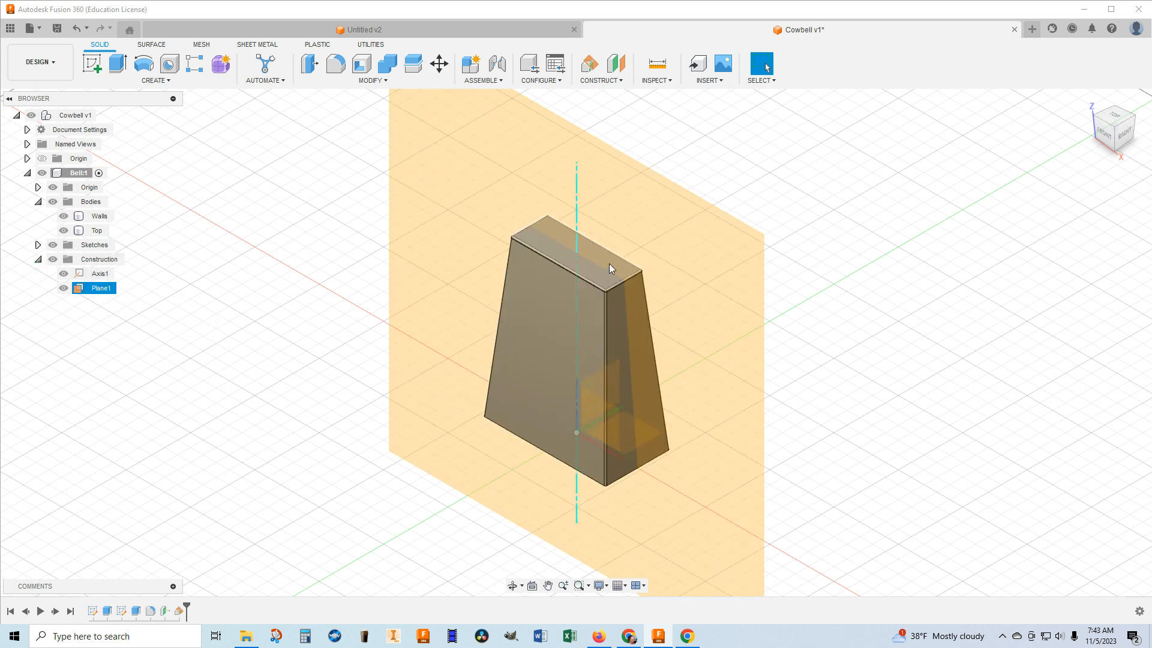
{"action": "left_click", "coordinate": [550, 240]}
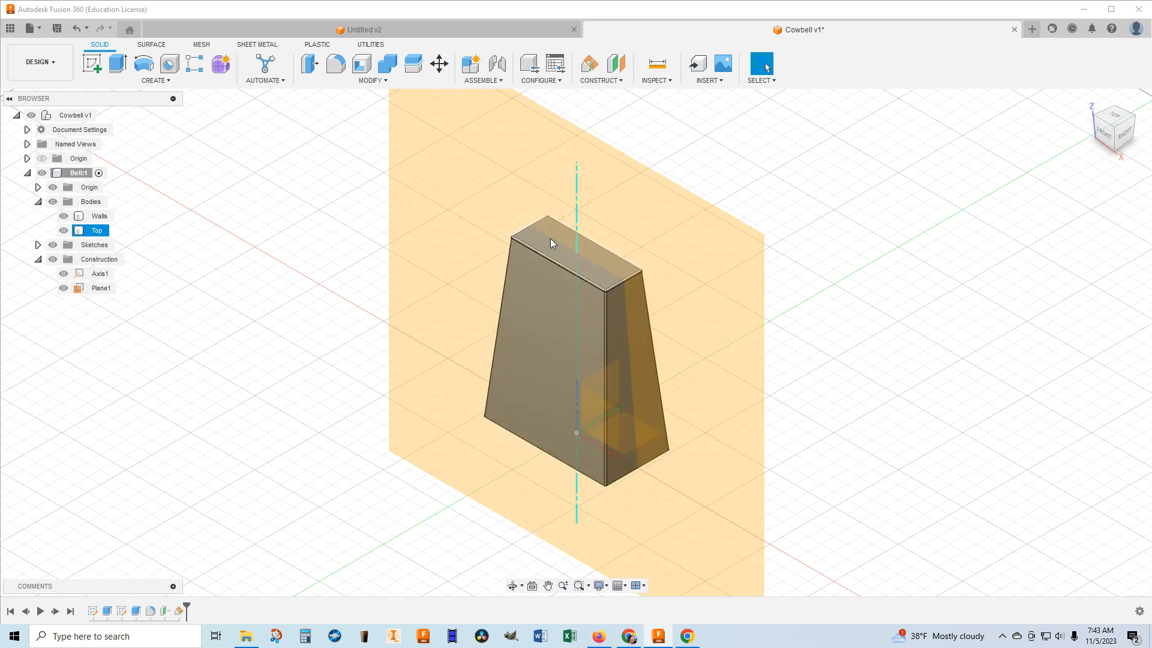
{"action": "left_click", "coordinate": [93, 67]}
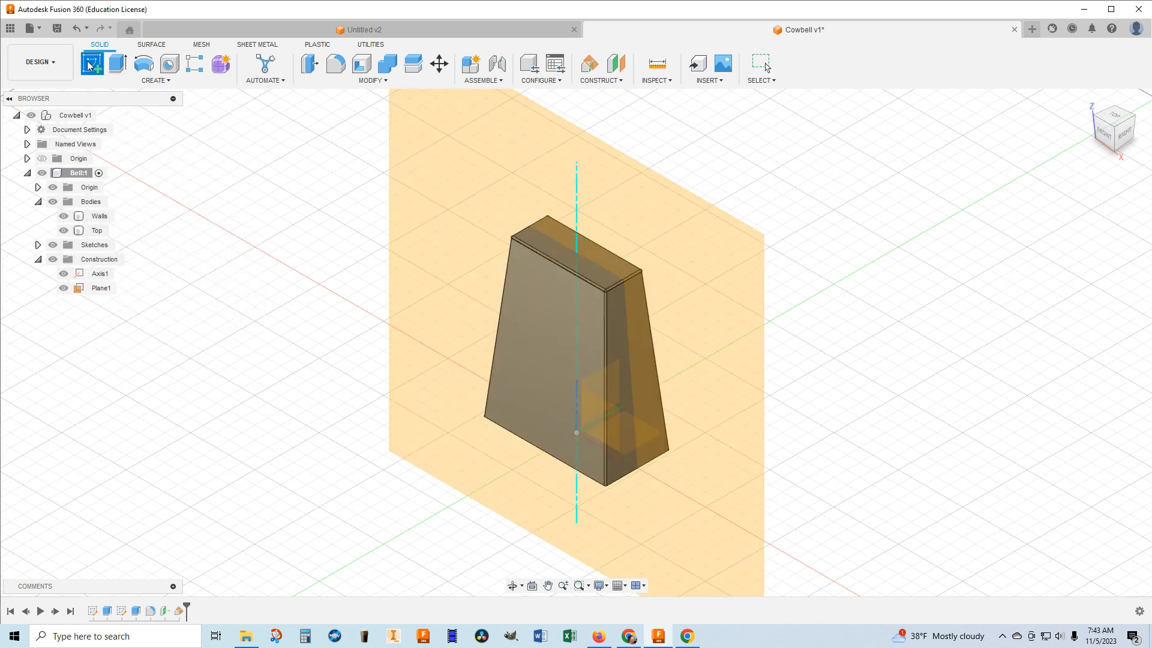
{"action": "left_click", "coordinate": [476, 181]}
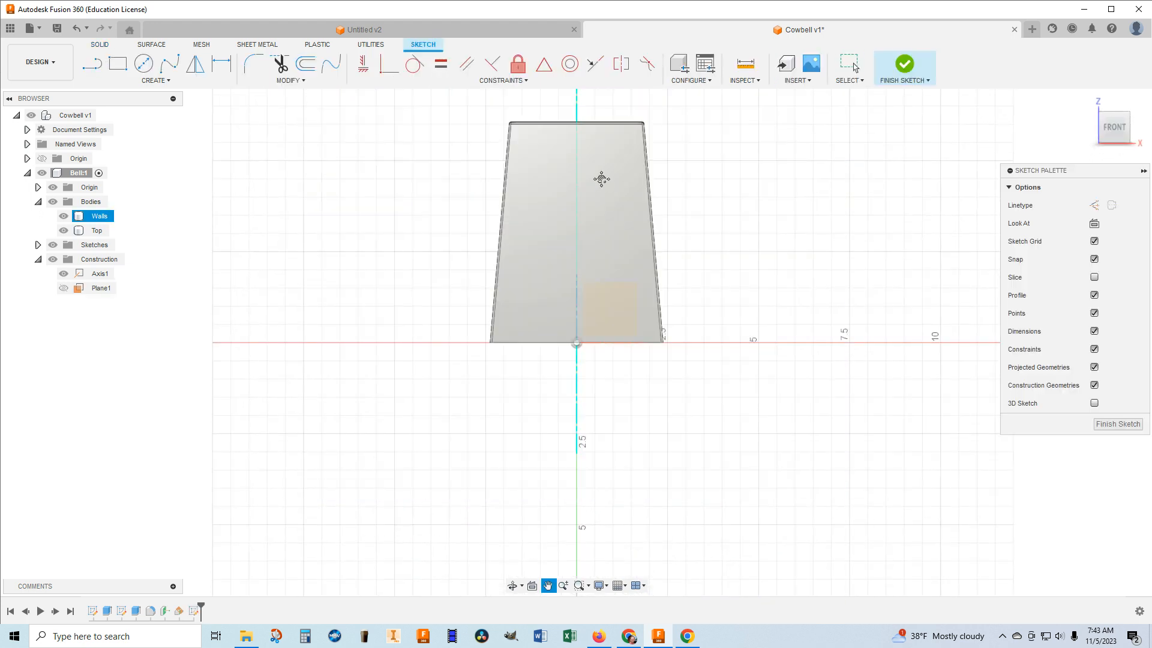
Draw a 1.5 in horizontal line in the negative X direction from where the central axis meets the top plate's upper face.
{"action": "middle_click_drag", "start_coordinate": [603, 177], "coordinate": [592, 286]}
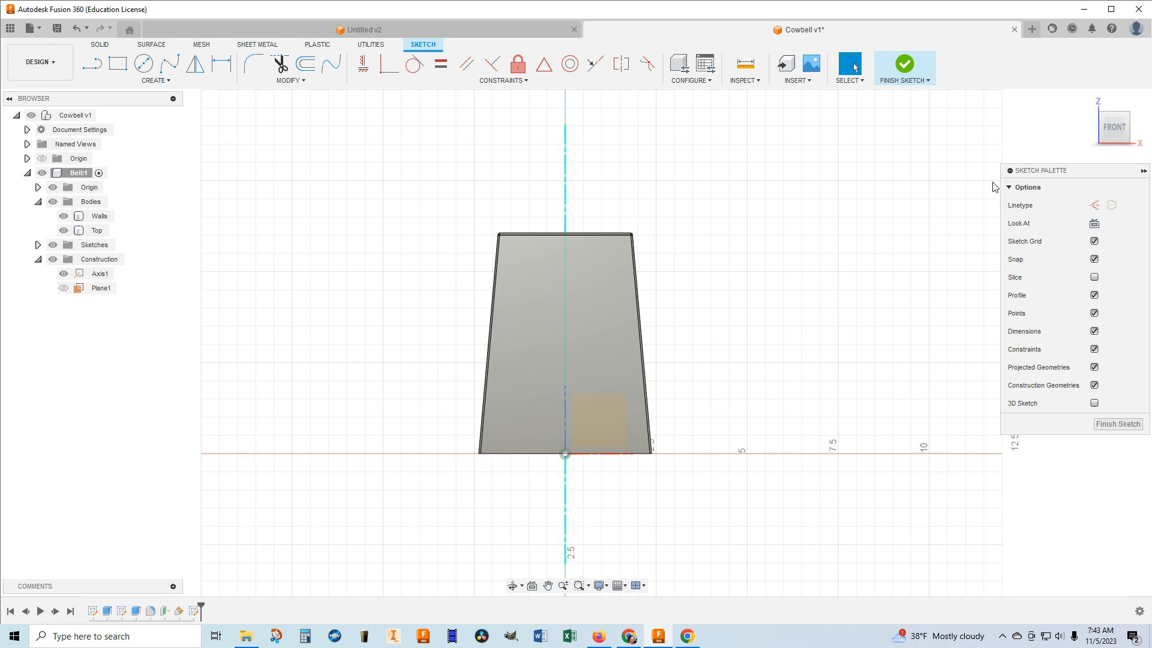
{"action": "scroll", "coordinate": [566, 243], "scroll_direction": "up", "scroll_amount": 5}
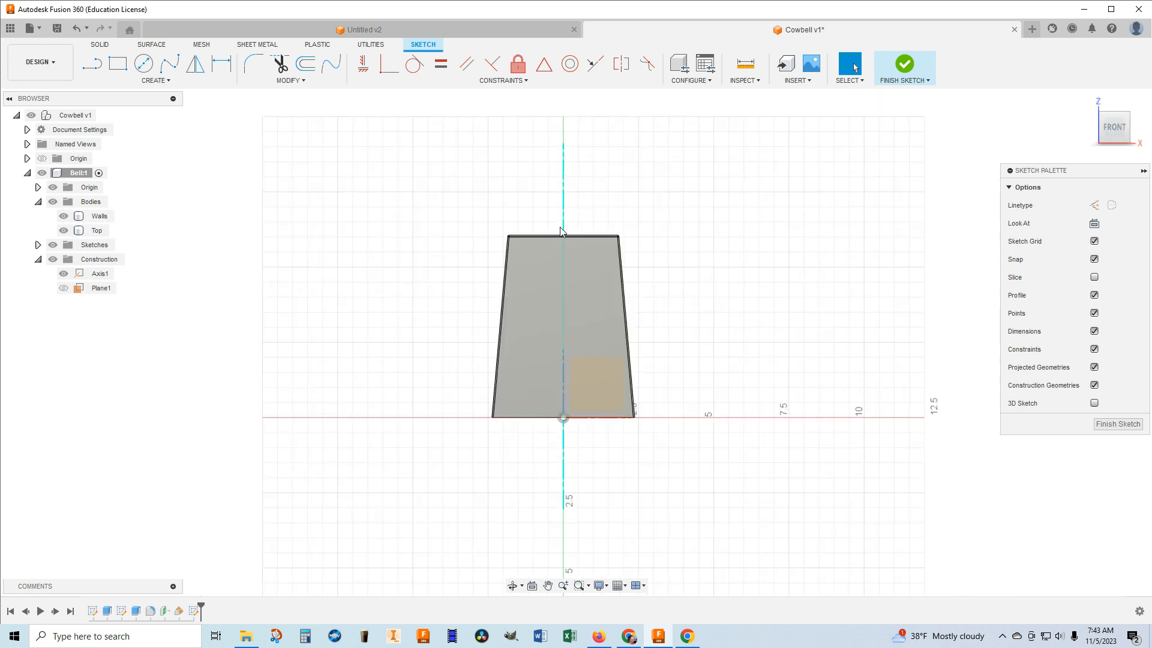
{"action": "scroll", "coordinate": [567, 244], "scroll_direction": "up", "scroll_amount": 3}
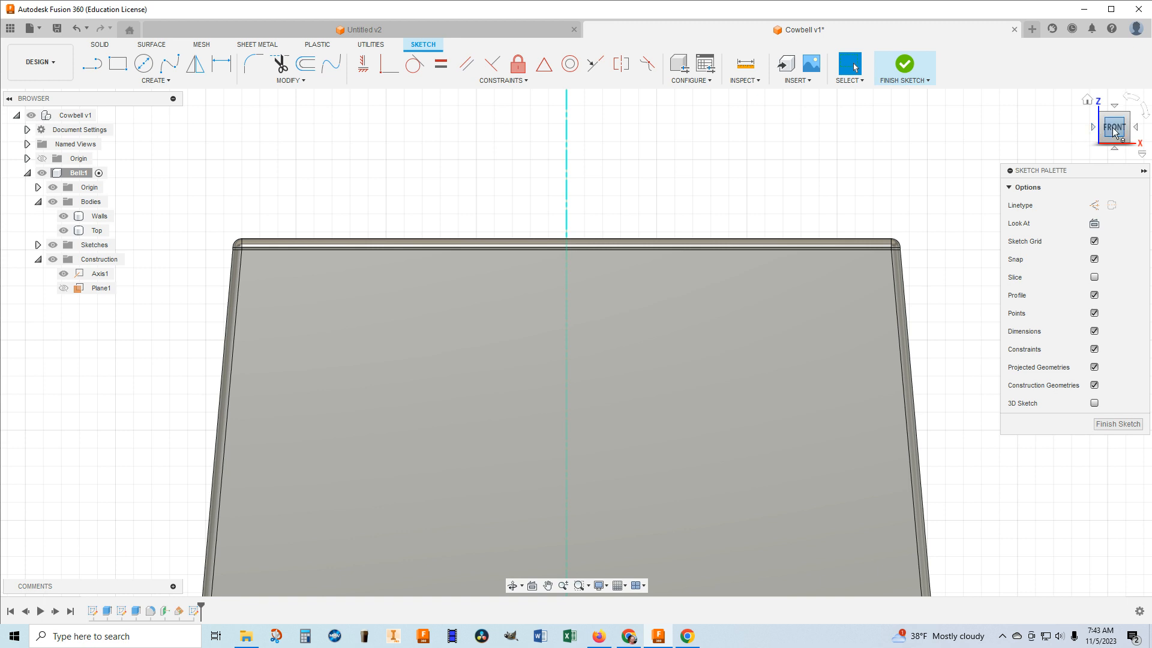
{"action": "left_click_drag", "start_coordinate": [1114, 132], "coordinate": [1112, 140]}
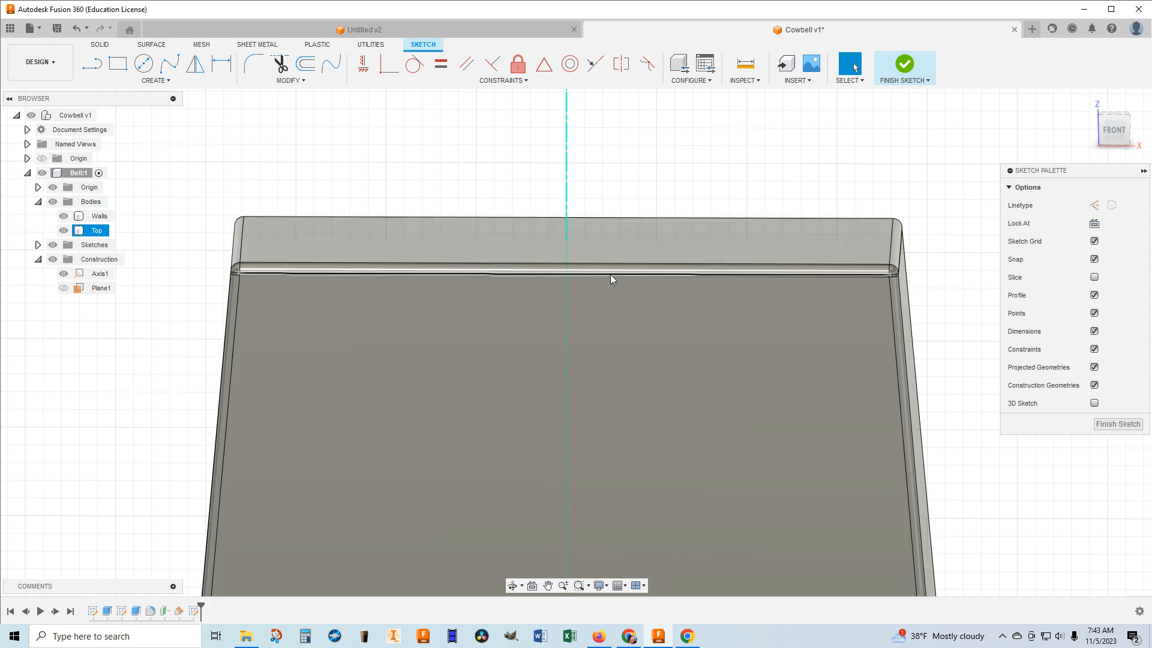
{"action": "left_click", "coordinate": [567, 241]}
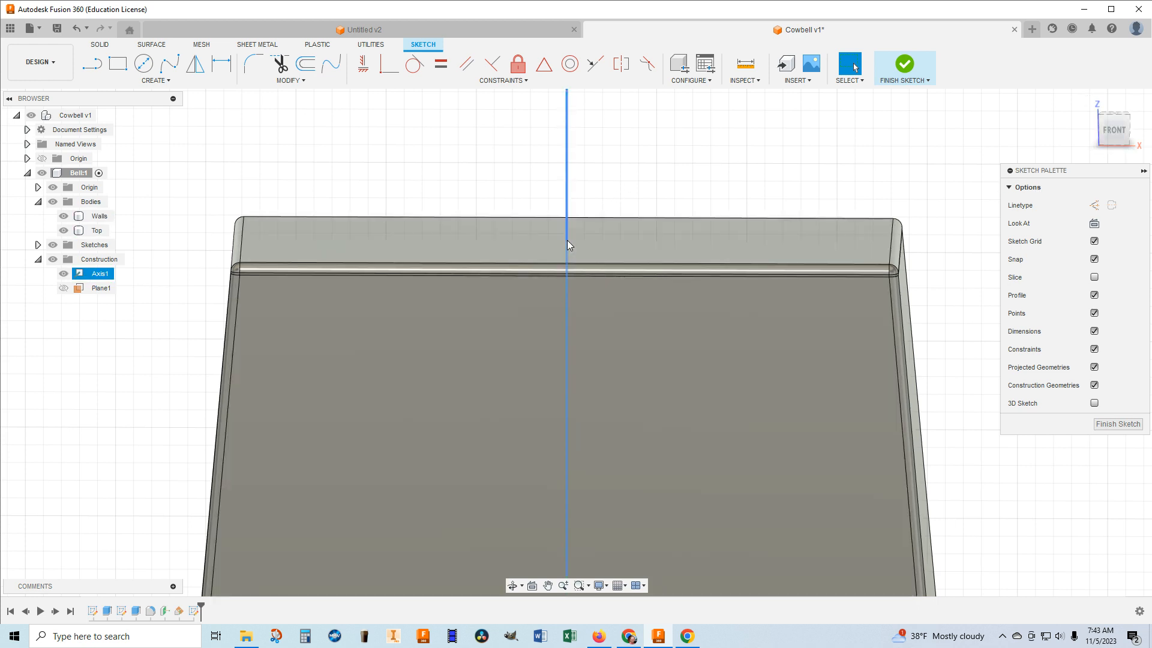
{"action": "left_click", "coordinate": [568, 245]}
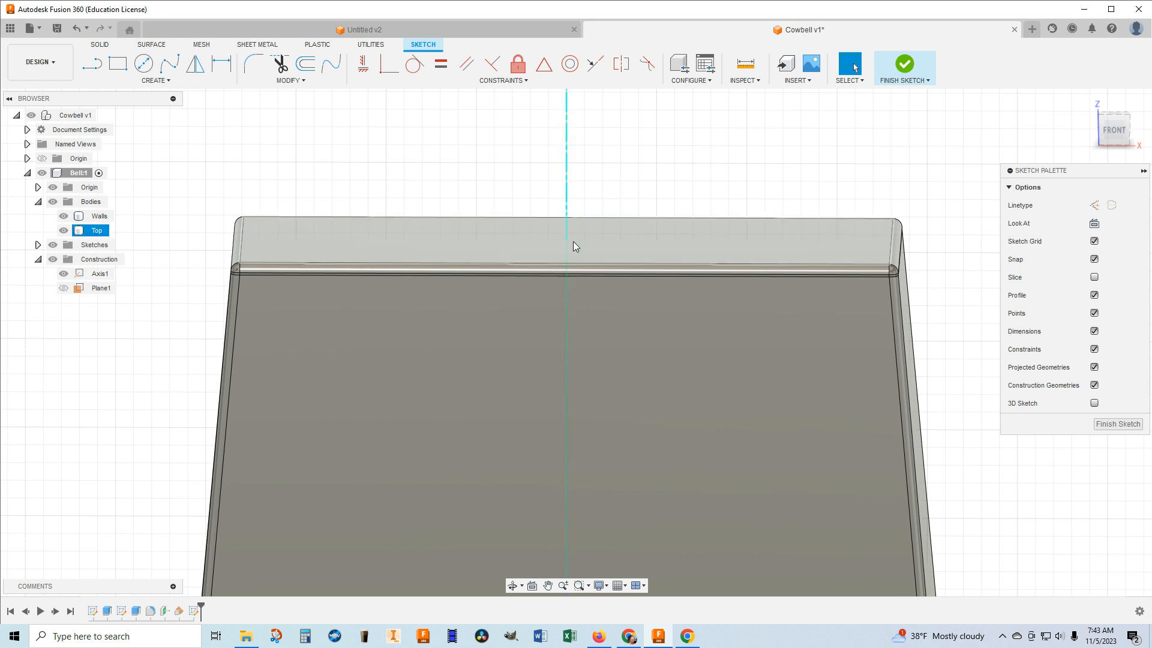
{"action": "scroll", "coordinate": [571, 240], "scroll_direction": "up", "scroll_amount": 6}
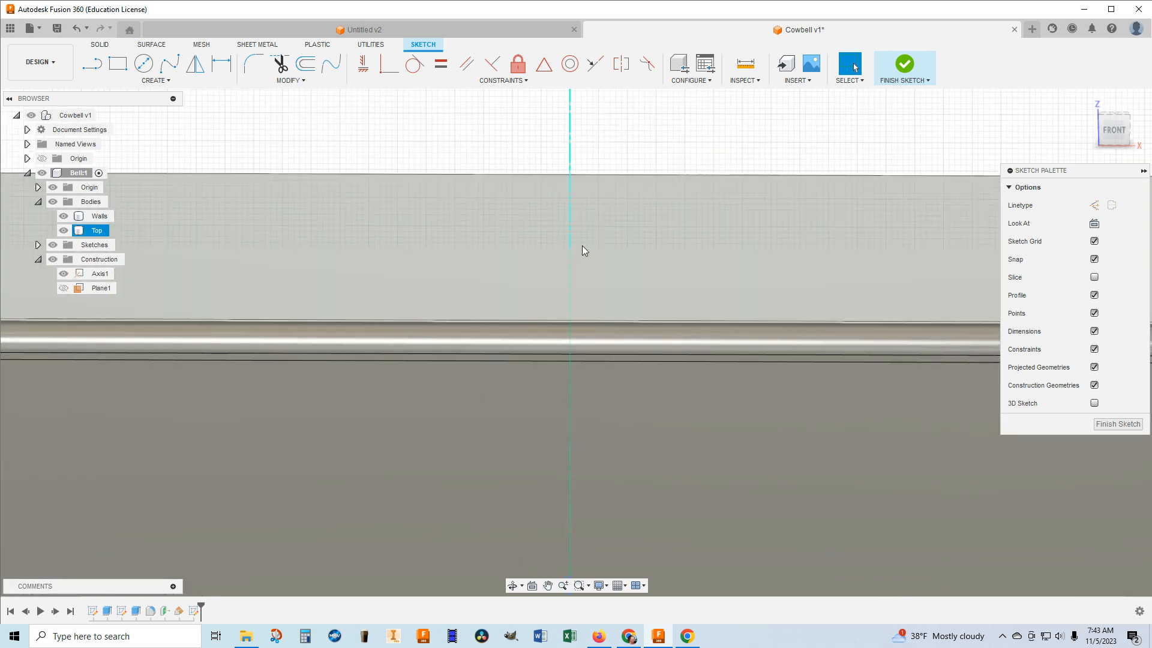
{"action": "scroll", "coordinate": [573, 246], "scroll_direction": "up", "scroll_amount": 5}
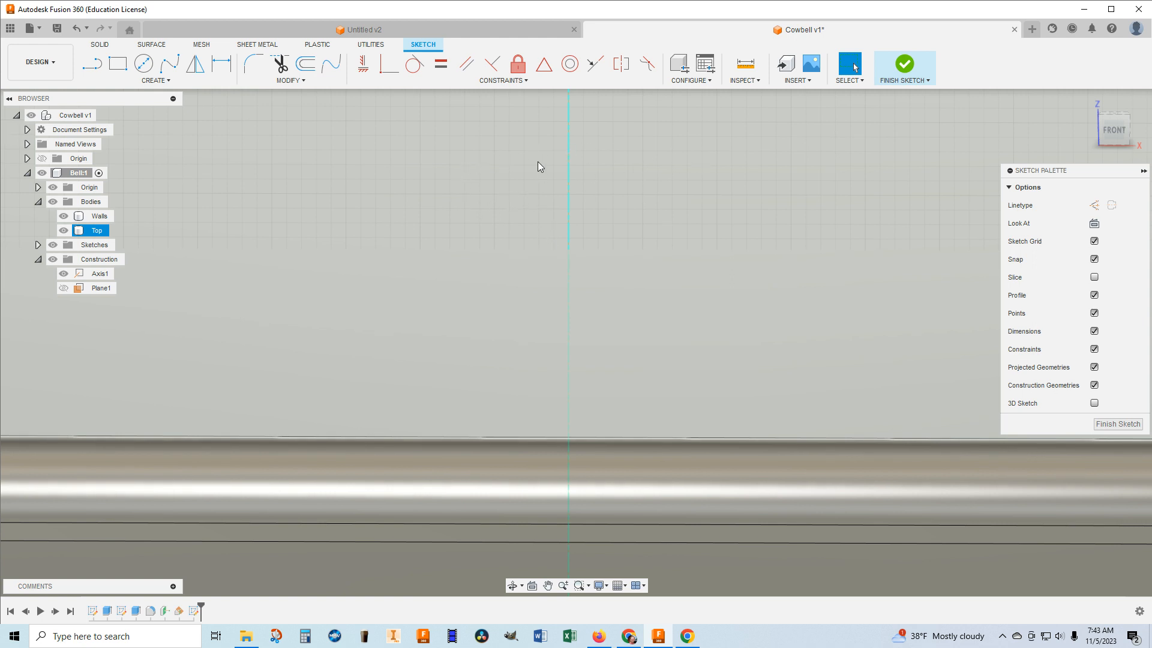
{"action": "scroll", "coordinate": [622, 222], "scroll_direction": "up", "scroll_amount": 3}
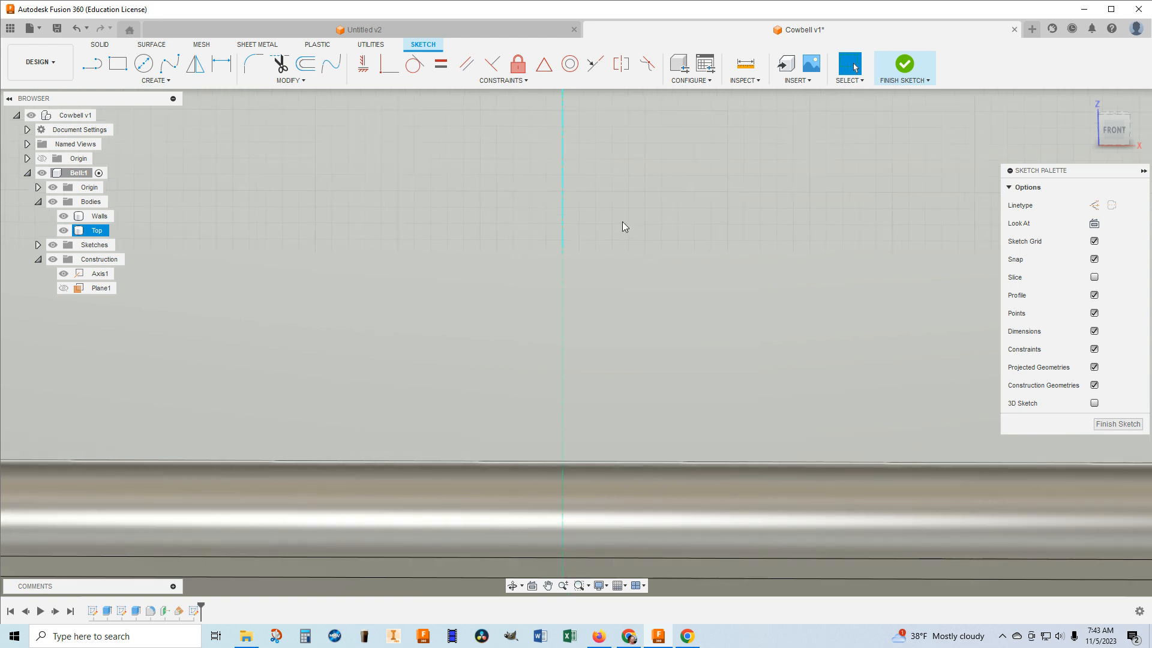
{"action": "scroll", "coordinate": [576, 231], "scroll_direction": "up", "scroll_amount": 3}
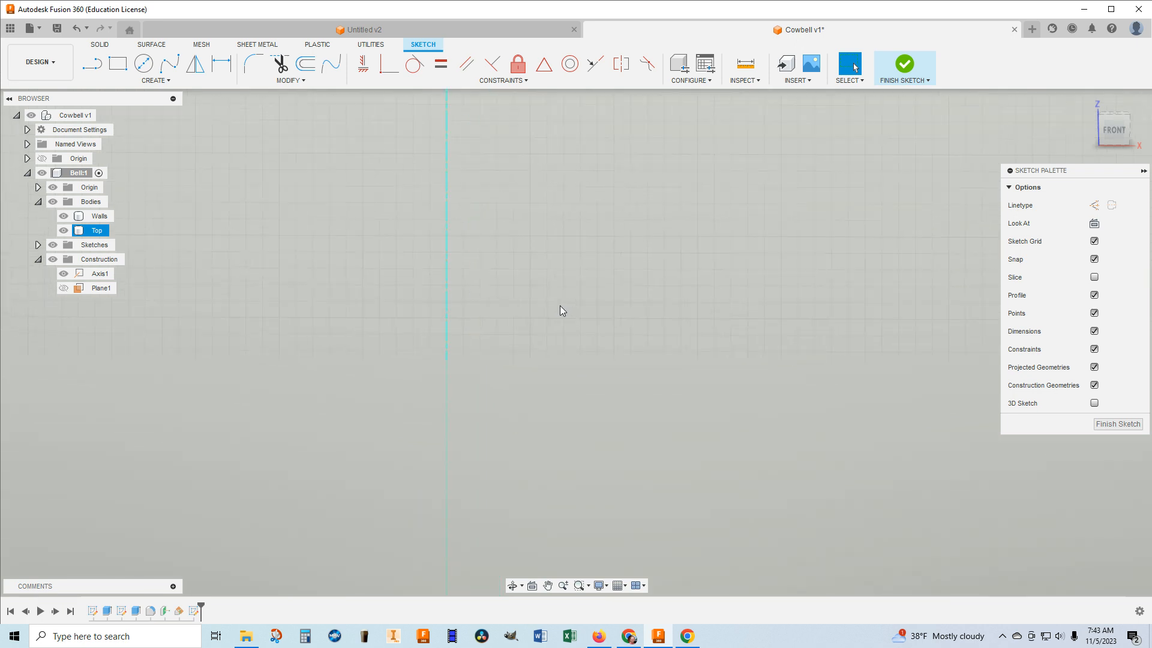
{"action": "middle_click_drag", "start_coordinate": [543, 316], "coordinate": [704, 282]}
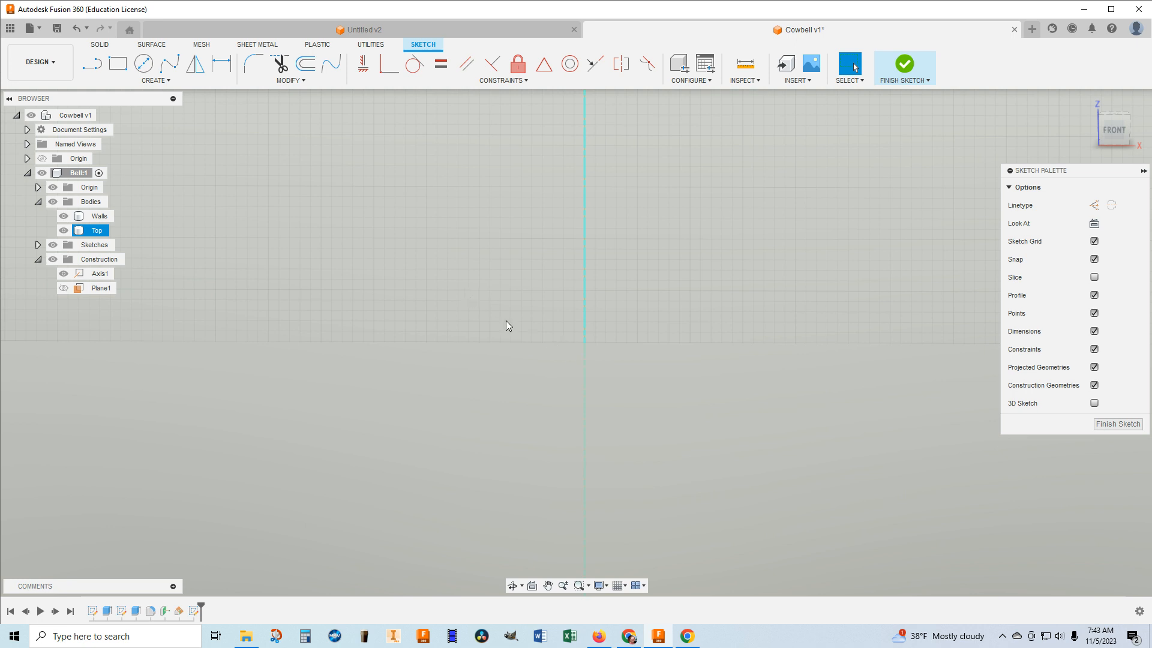
{"action": "left_click", "coordinate": [276, 160]}
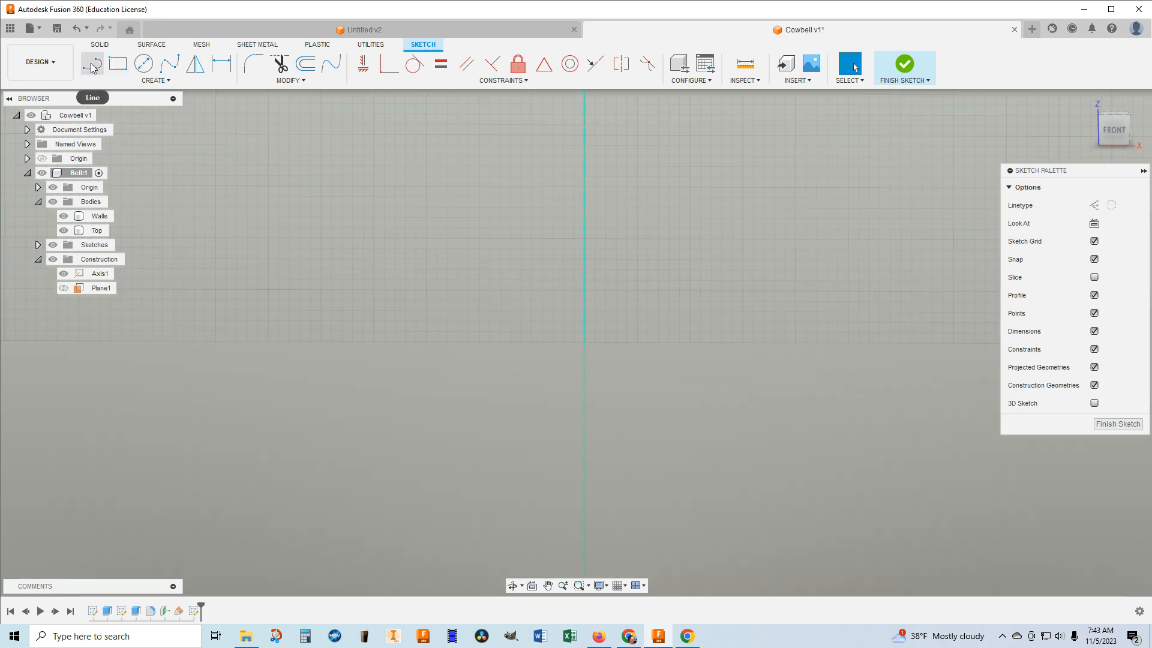
{"action": "left_click", "coordinate": [89, 67]}
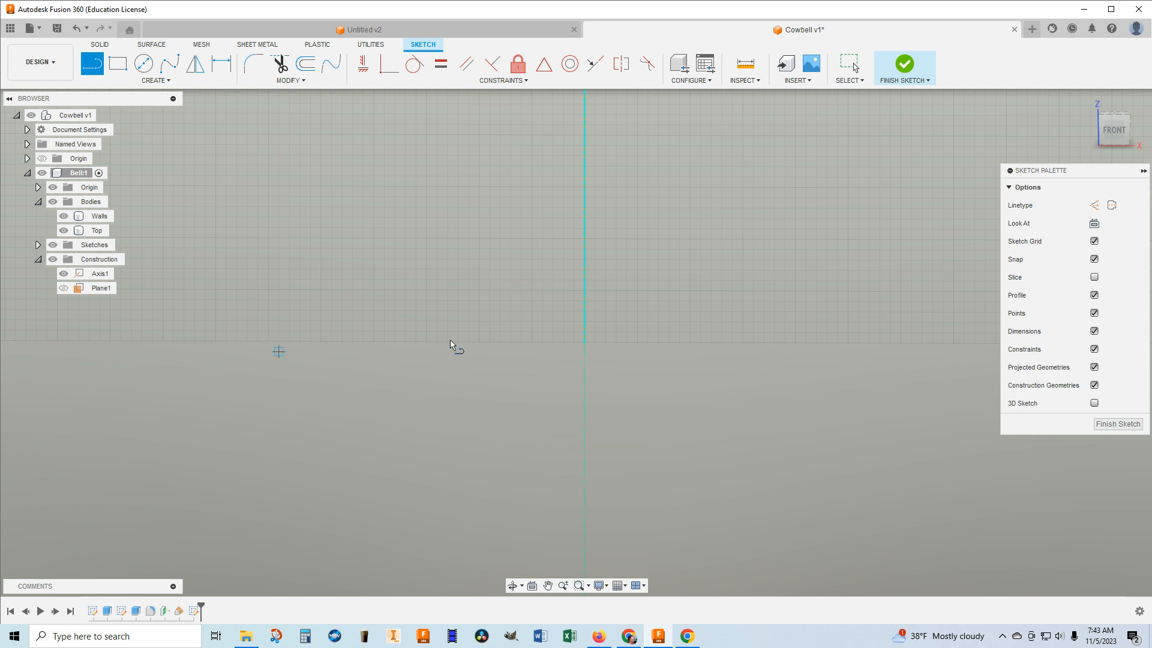
{"action": "left_click", "coordinate": [584, 343]}
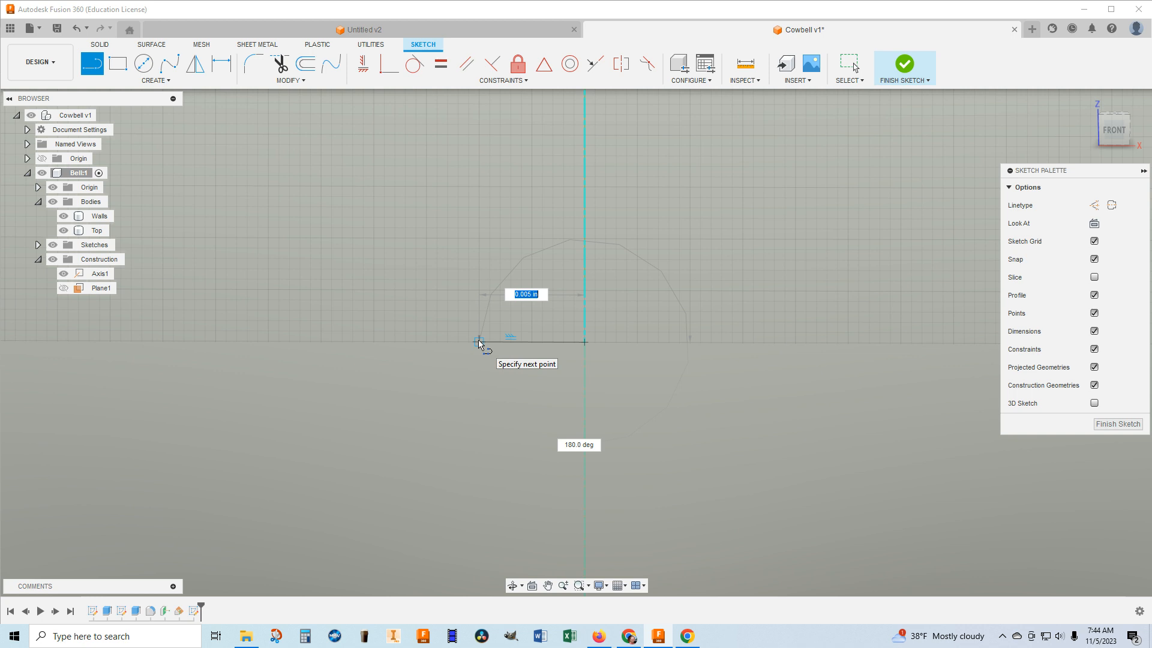
{"action": "type", "text": "1.5"}
{"action": "key", "text": "Return"}
{"action": "key", "text": "Escape"}
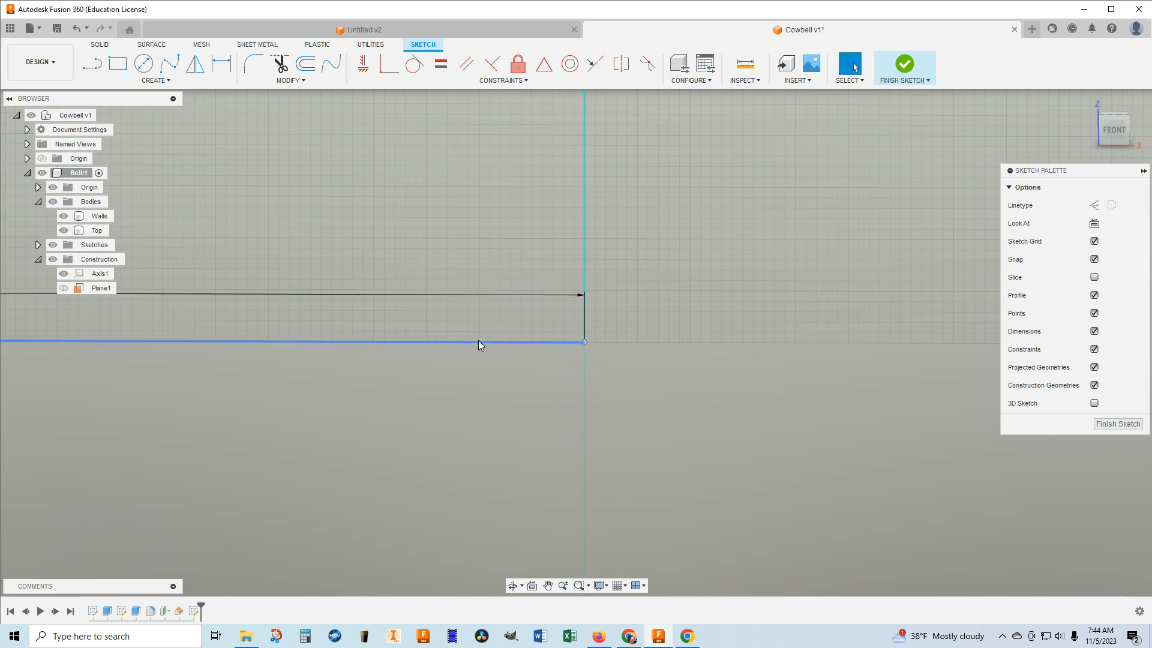
Draw a 1 in line straight up from the outer end of the 1.5 in horizontal line.
{"action": "scroll", "coordinate": [477, 332], "scroll_direction": "up", "scroll_amount": 2}
{"action": "scroll", "coordinate": [477, 333], "scroll_direction": "down", "scroll_amount": 8}
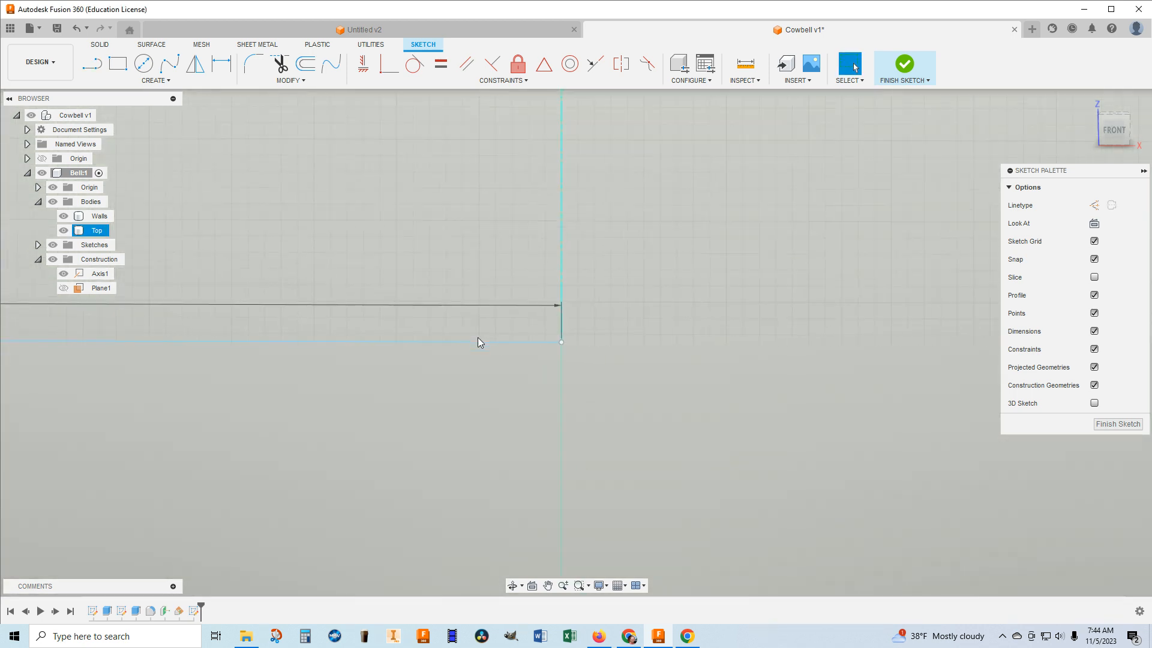
{"action": "scroll", "coordinate": [469, 320], "scroll_direction": "down", "scroll_amount": 5}
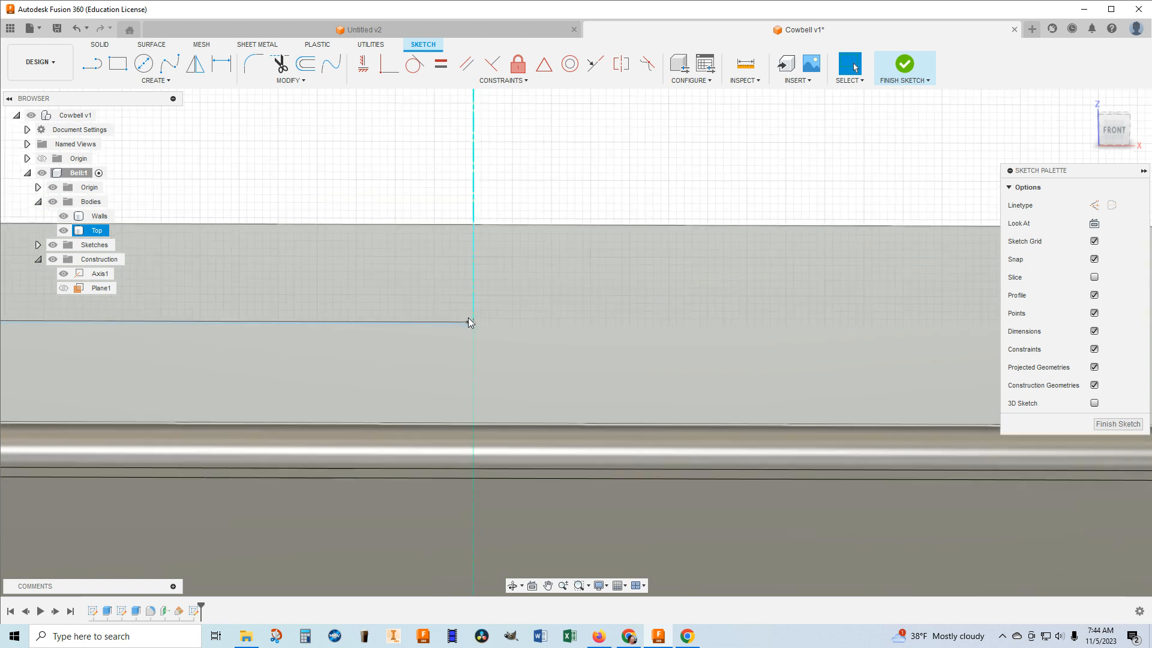
{"action": "mouse_move", "coordinate": [470, 318]}
{"action": "middle_mouse_down"}
{"action": "mouse_move", "coordinate": [620, 335]}
{"action": "mouse_move", "coordinate": [636, 355]}
{"action": "middle_mouse_up"}
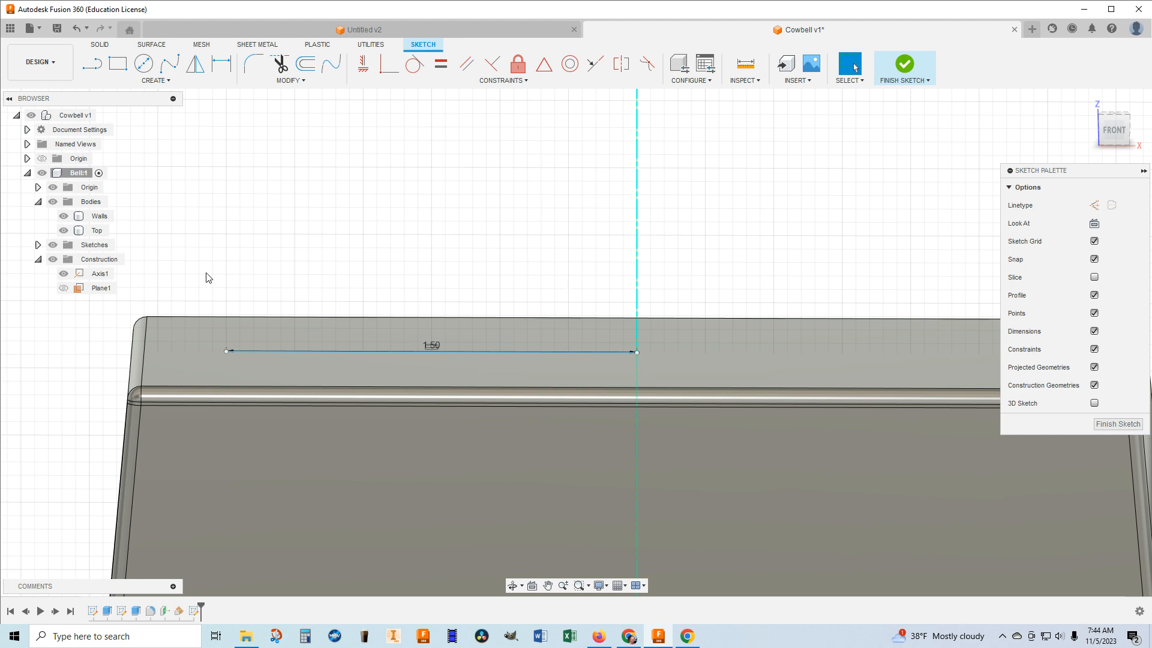
{"action": "left_click", "coordinate": [96, 68]}
{"action": "left_click", "coordinate": [226, 353]}
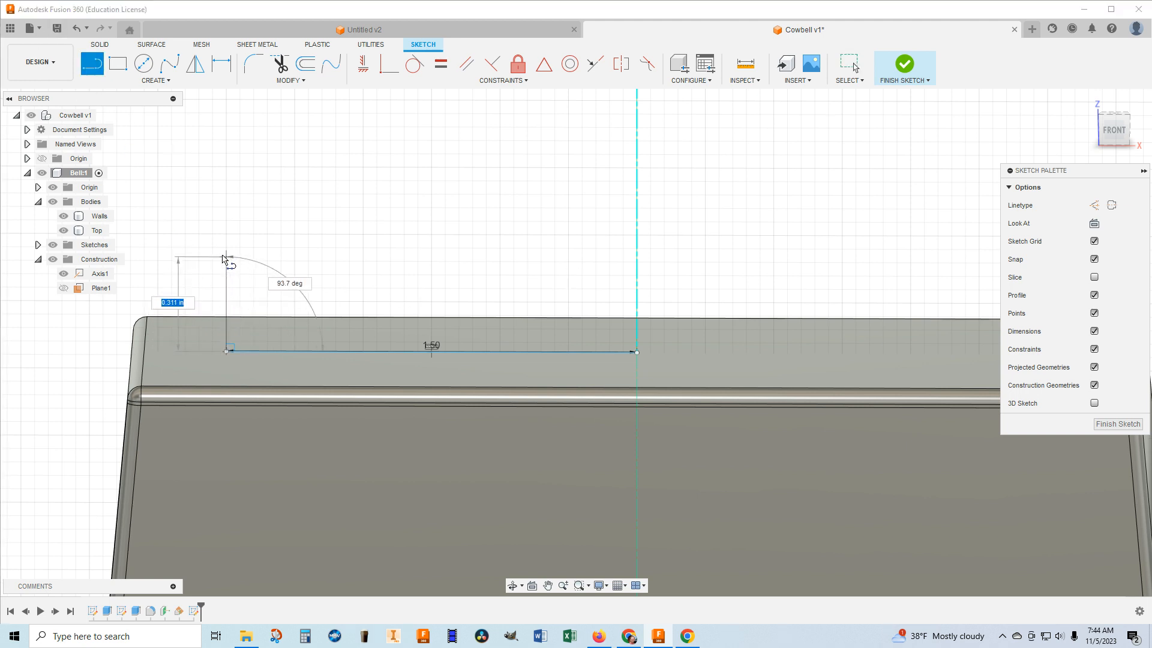
{"action": "type", "text": "1"}
{"action": "key", "text": "Return"}
{"action": "key", "text": "Escape"}
Draw a 1.5 in horizontal line from the upper end of the 1 in vertical line to the central axis.
{"action": "scroll", "coordinate": [226, 205], "scroll_direction": "down", "scroll_amount": 1}
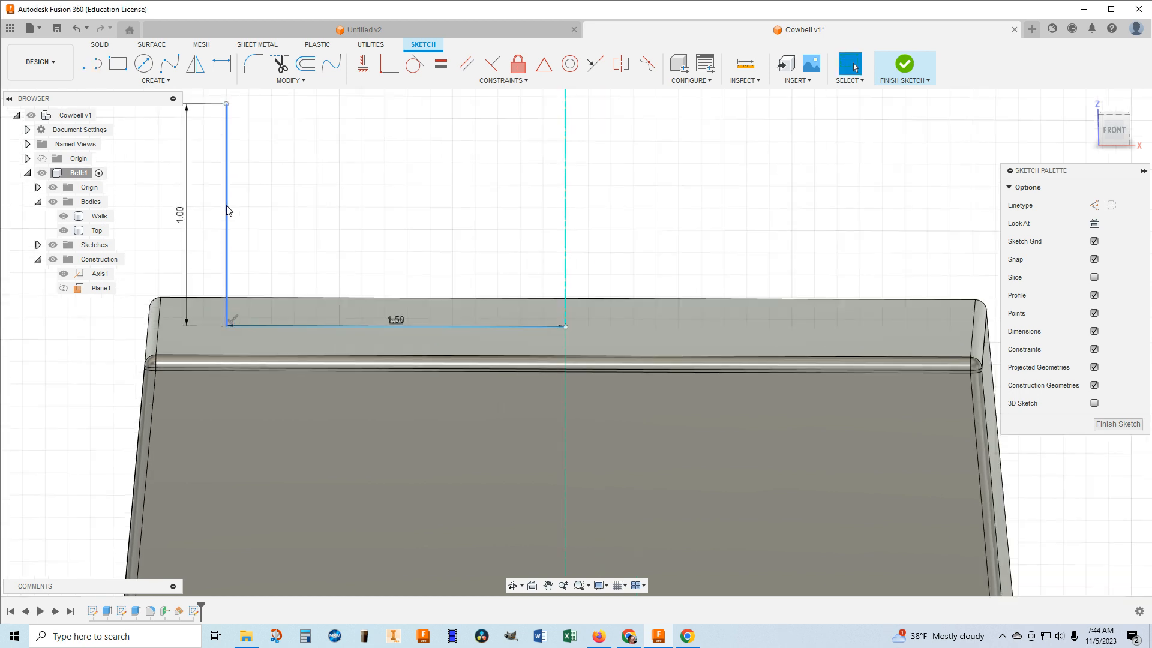
{"action": "scroll", "coordinate": [228, 210], "scroll_direction": "down", "scroll_amount": 1}
{"action": "left_click", "coordinate": [90, 65]}
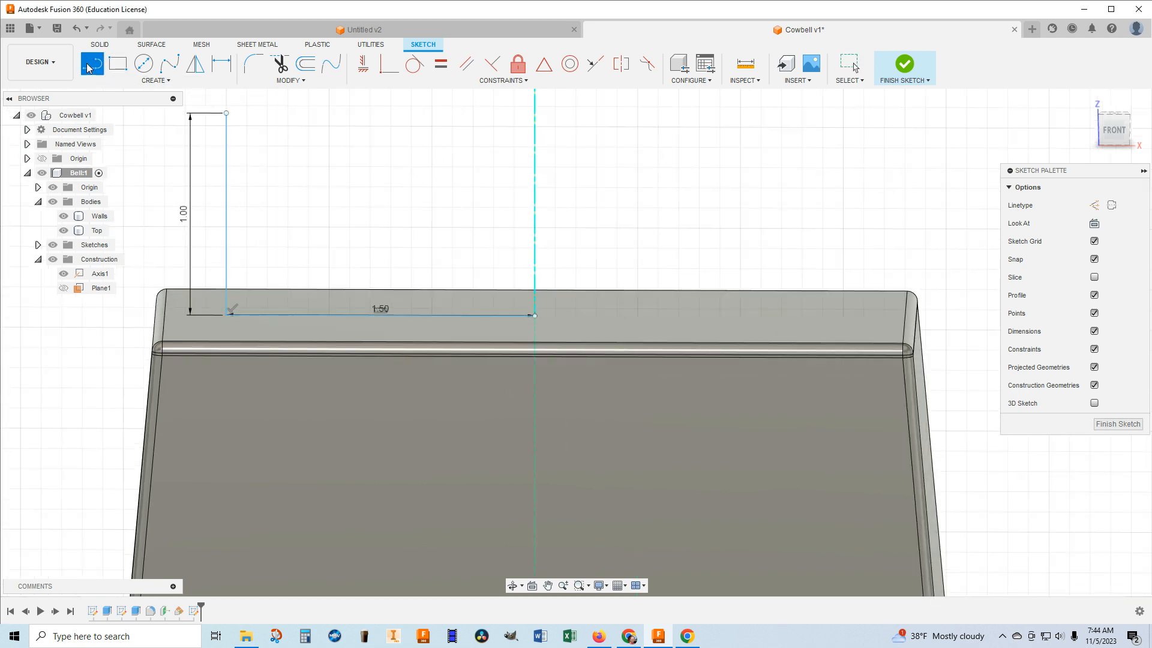
{"action": "left_click", "coordinate": [226, 113]}
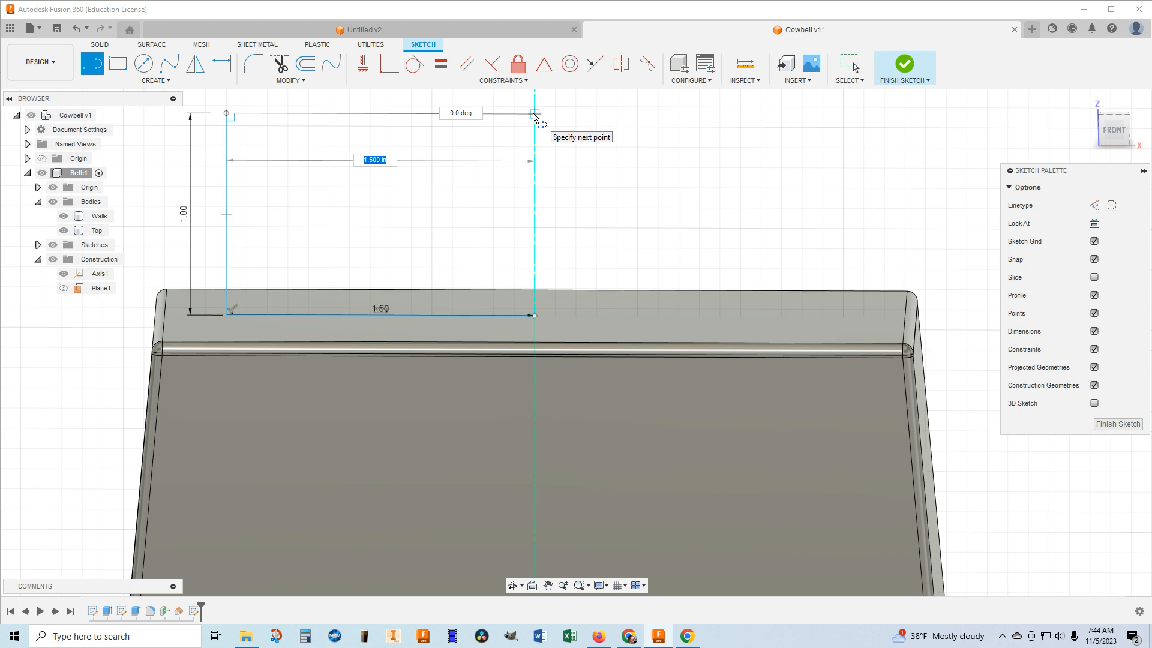
{"action": "key", "text": "Tab"}
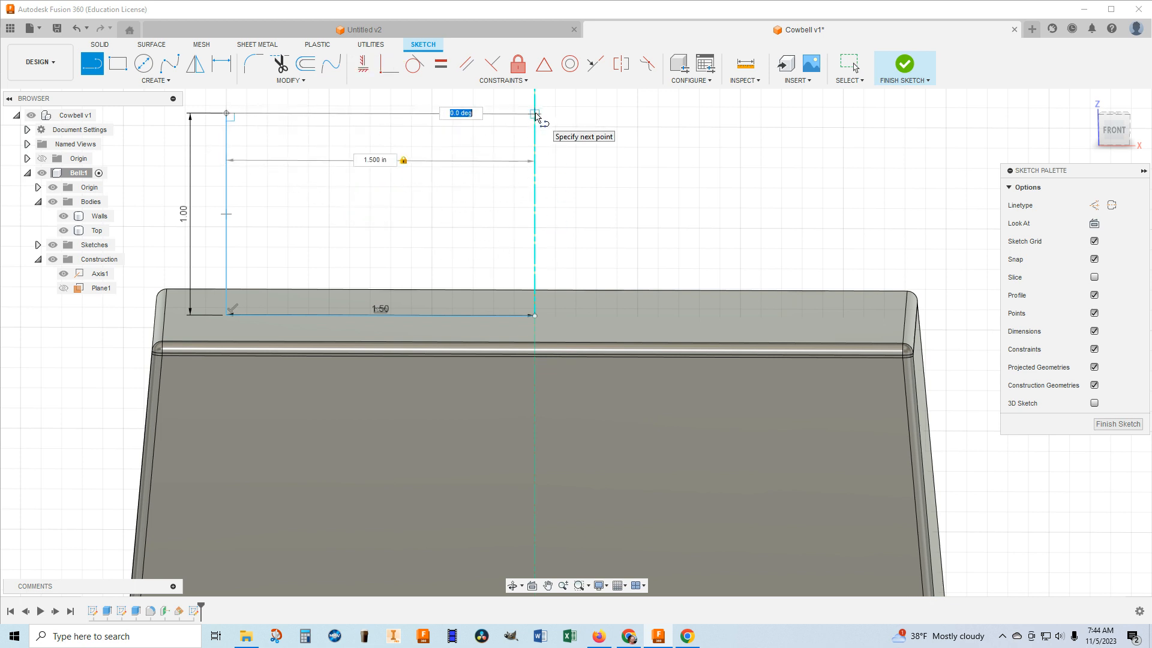
{"action": "key", "text": "Return"}
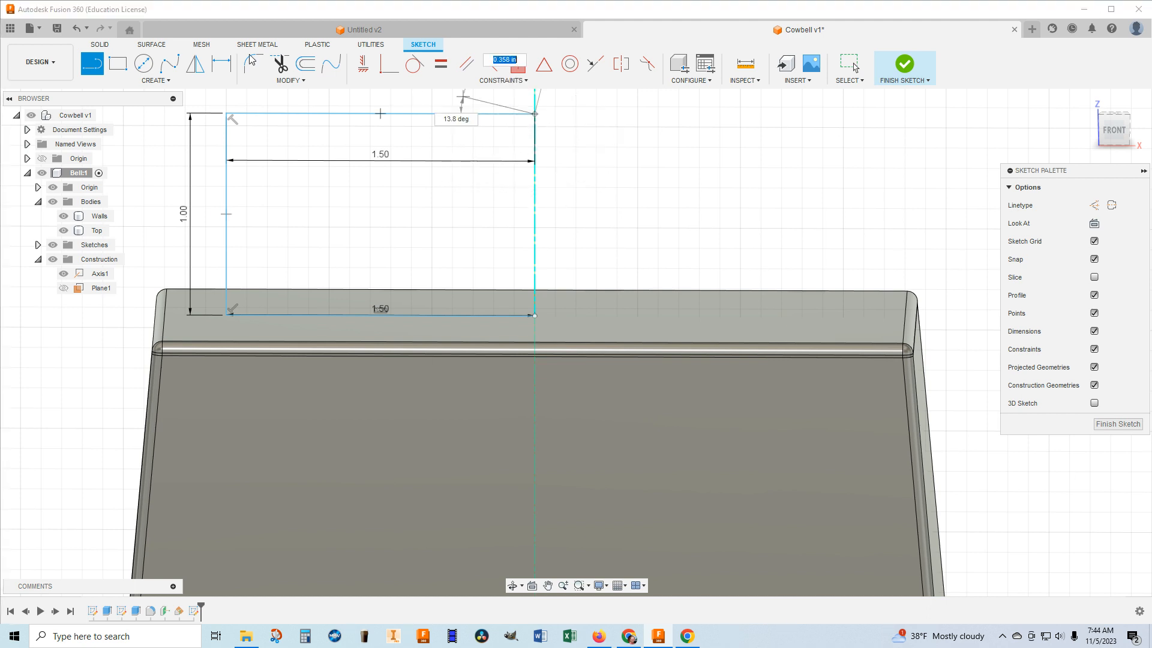
Draw a 0.0625 in line straight down along the central axis from the end of the upper horizontal line.
{"action": "left_click", "coordinate": [88, 66]}
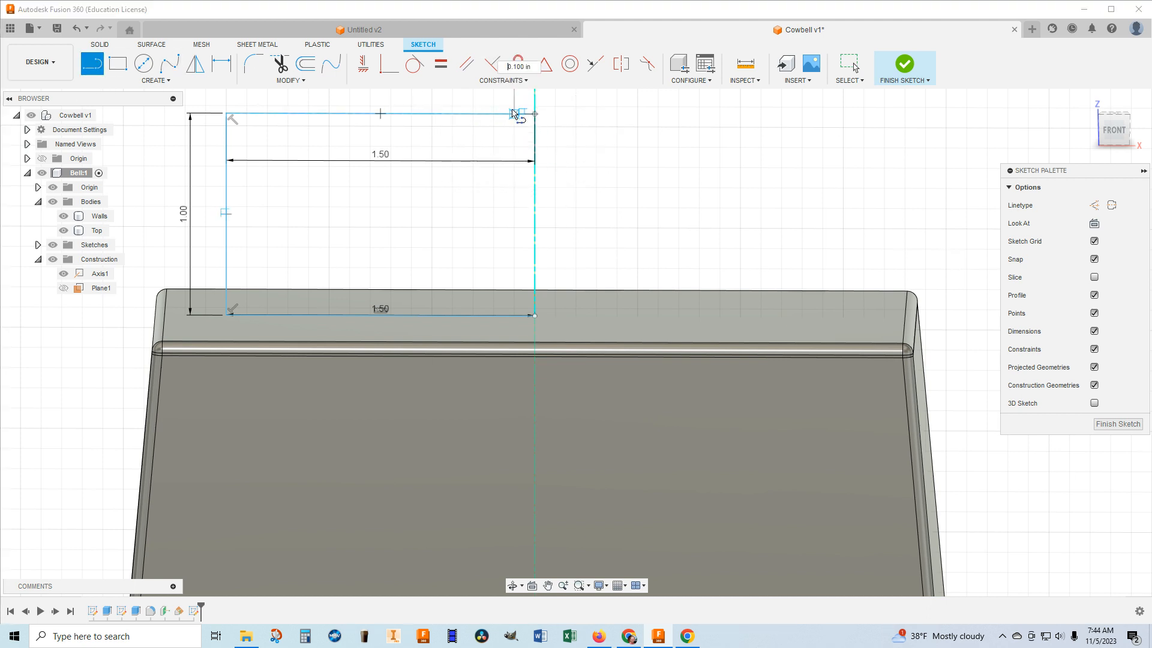
{"action": "left_click", "coordinate": [534, 114]}
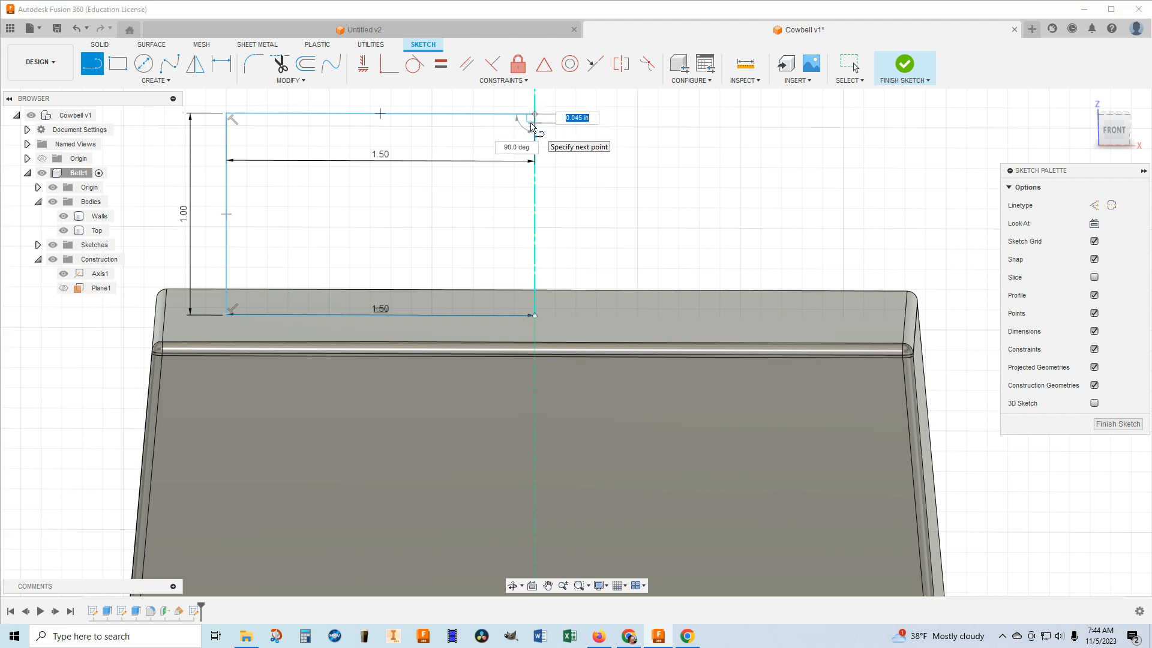
{"action": "key", "text": "BackSpace"}
{"action": "type", "text": ".0625"}
{"action": "key", "text": "Return"}
{"action": "key", "text": "Escape"}
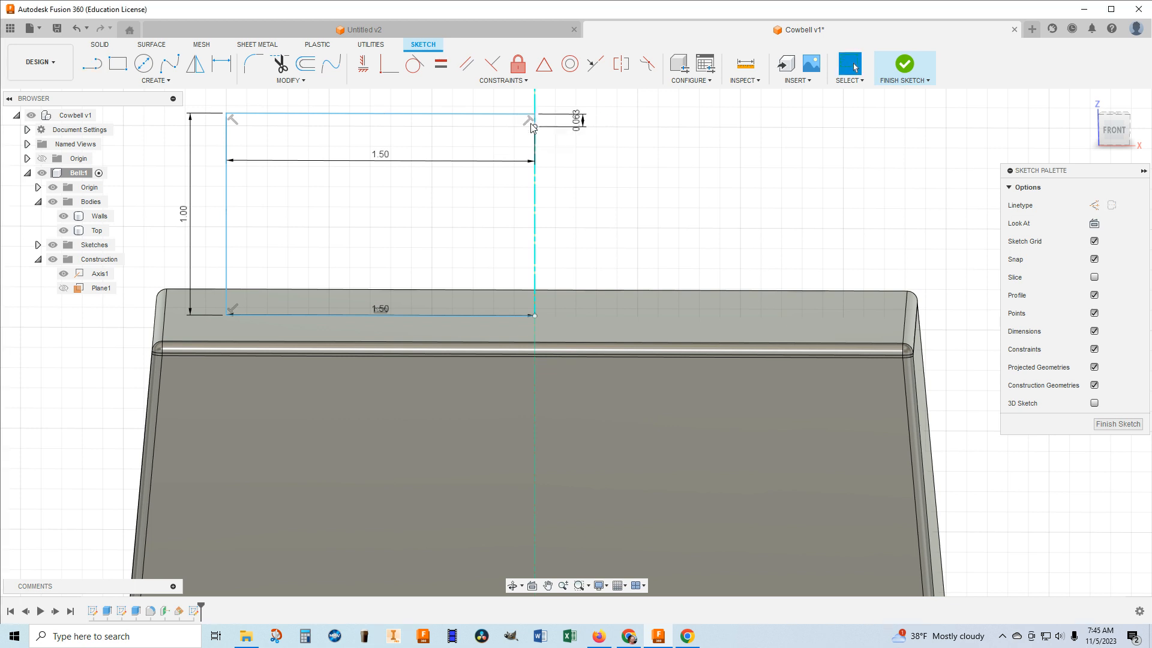
Draw a 1.4375 in horizontal line from the lower end of the short axis line back toward the vertical line.
{"action": "left_click", "coordinate": [90, 65]}
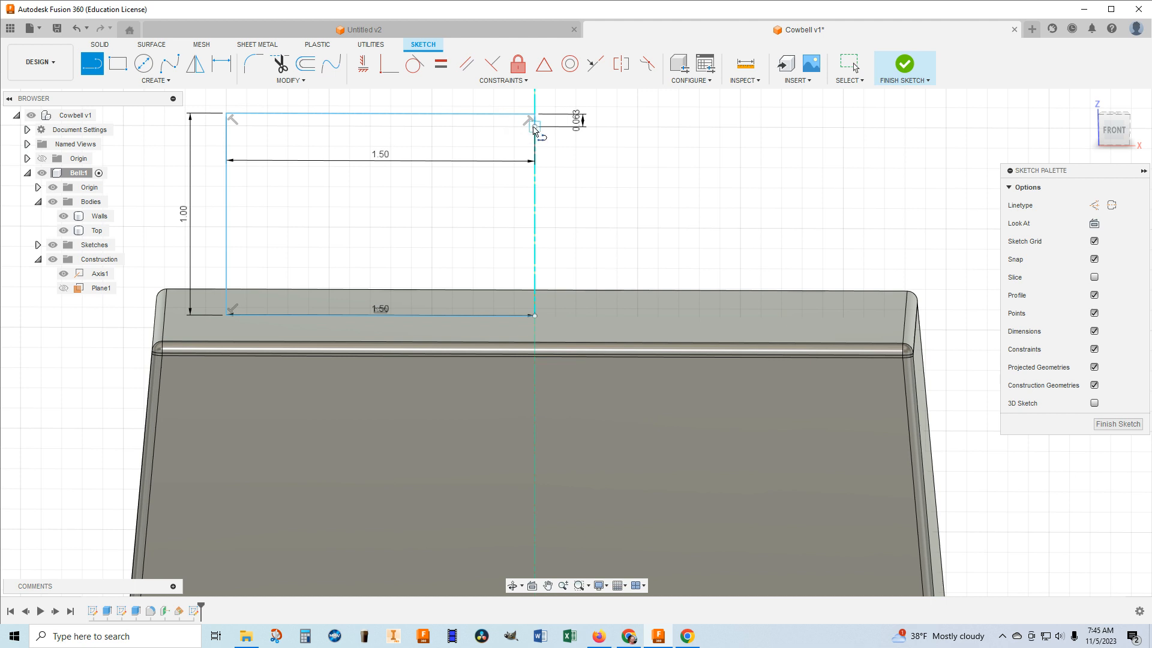
{"action": "left_click", "coordinate": [535, 126]}
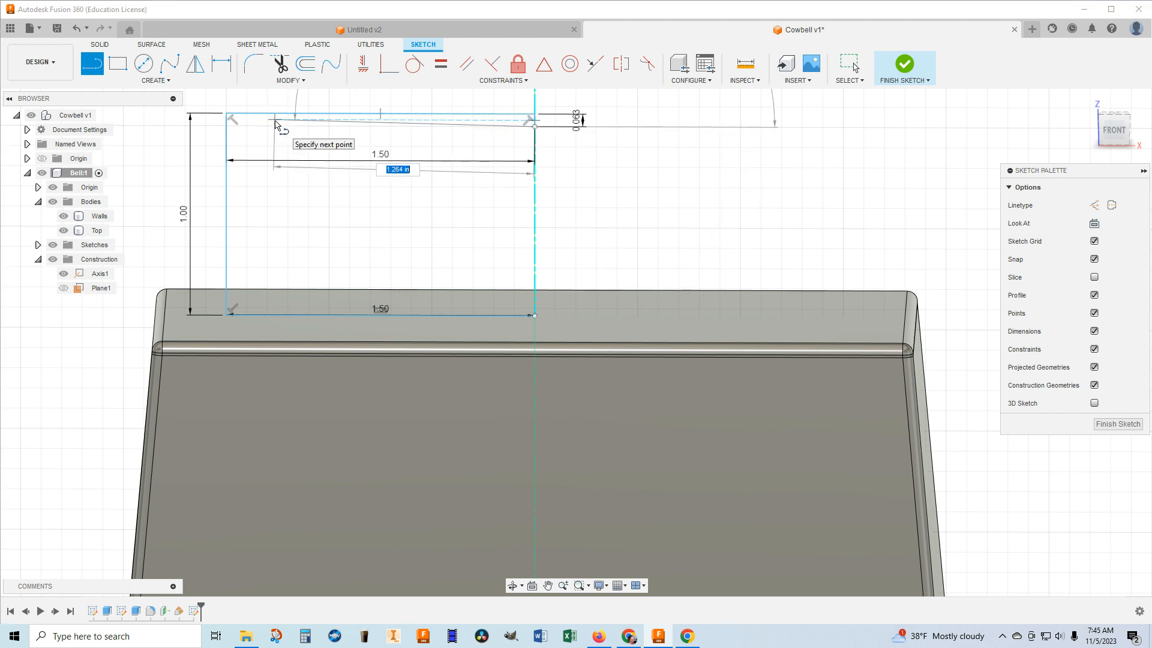
{"action": "type", "text": "1.4"}
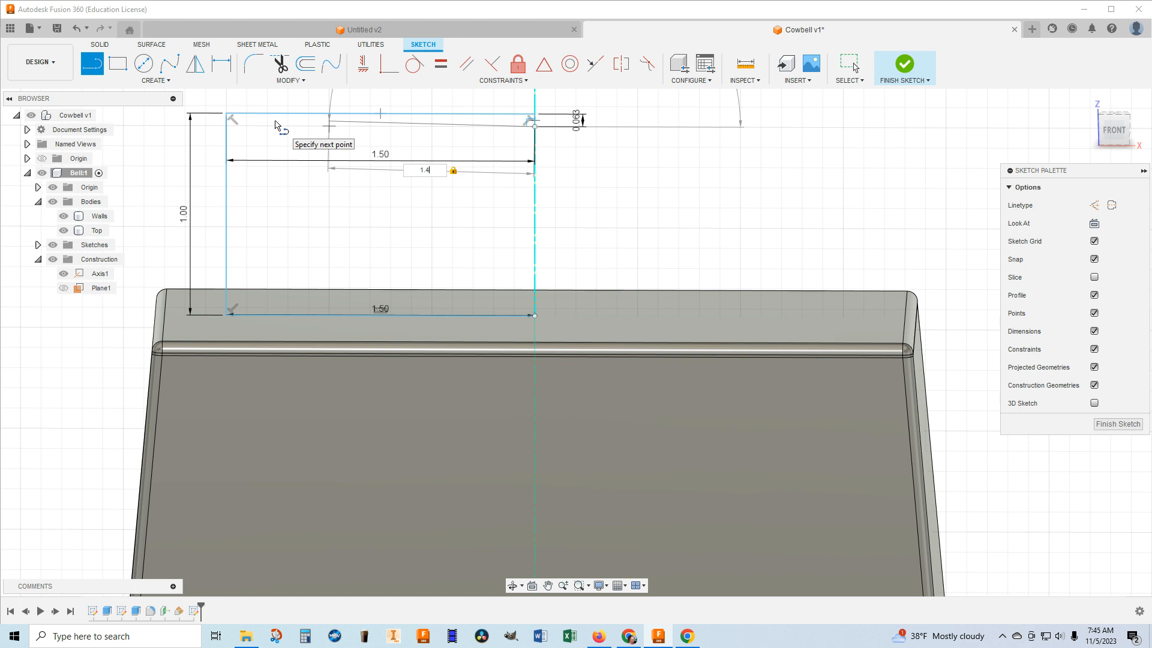
{"action": "type", "text": "375"}
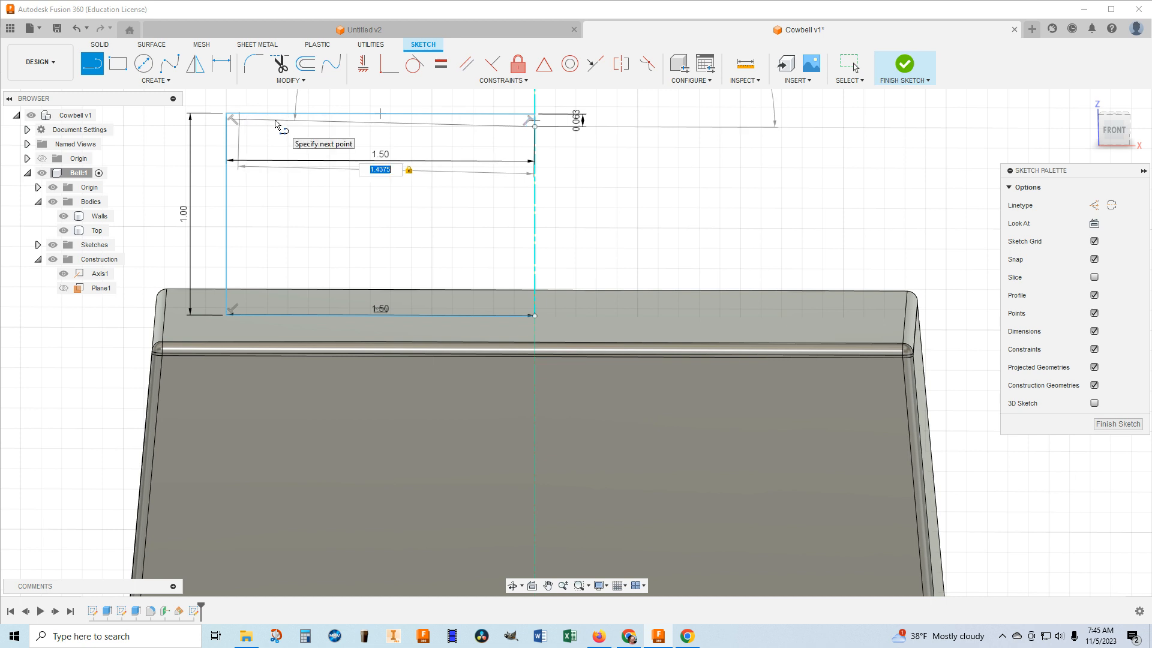
{"action": "key", "text": "Return"}
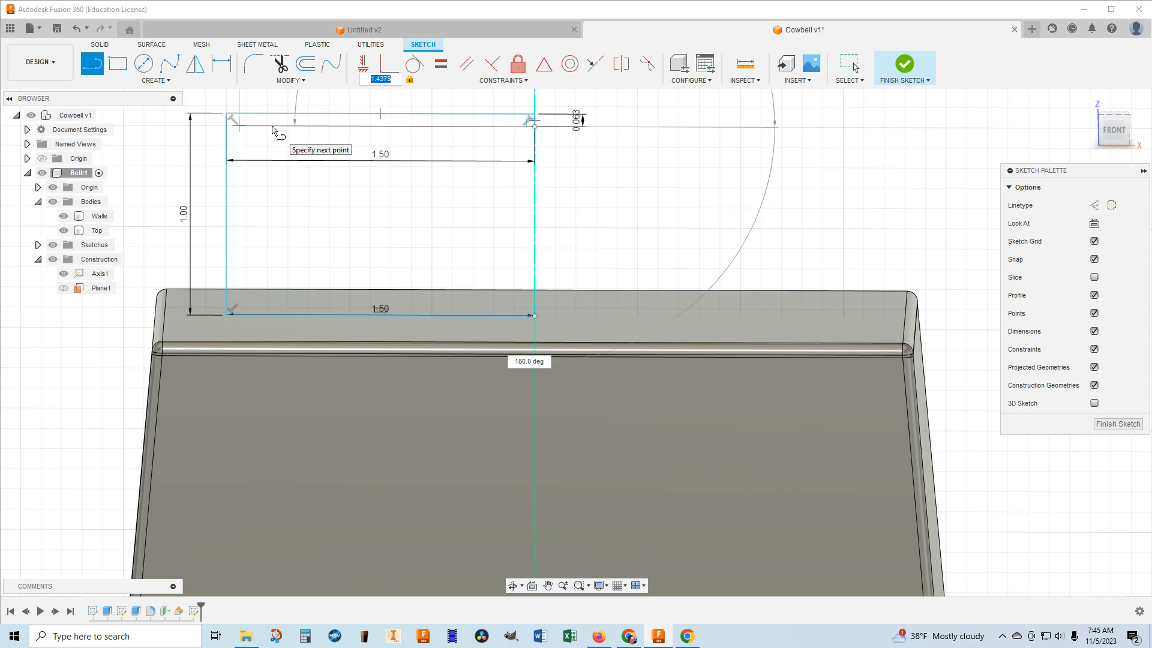
{"action": "key", "text": "Escape"}
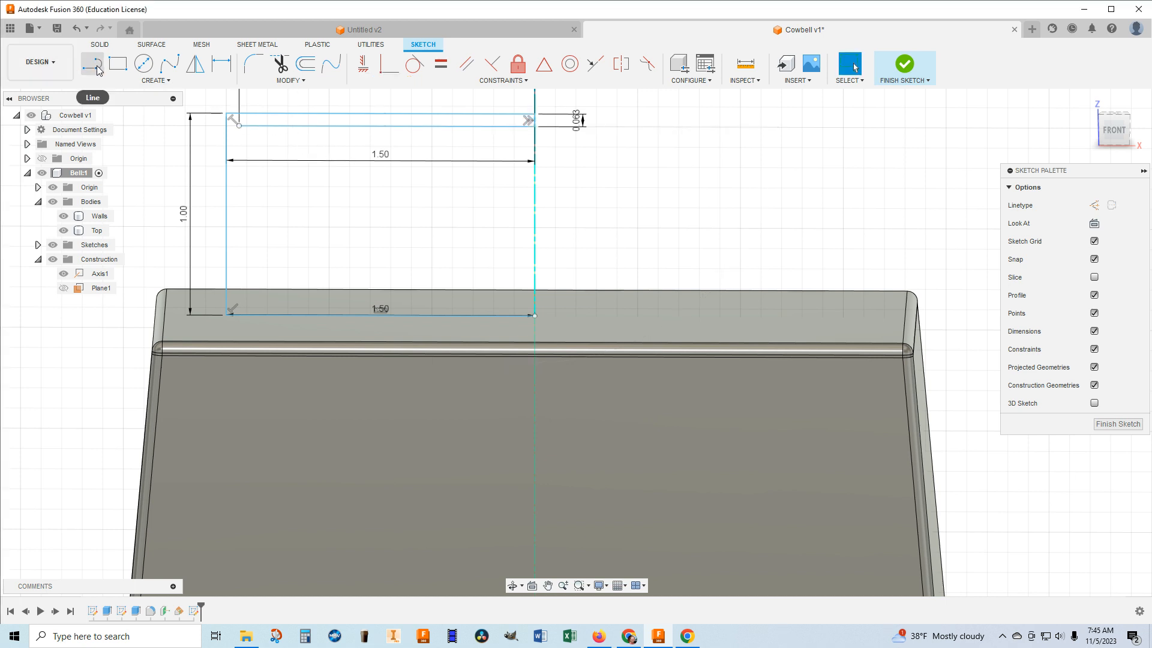
Draw a vertical line from the free end of the 1.4375 in line down to the base line.
{"action": "left_click", "coordinate": [94, 70]}
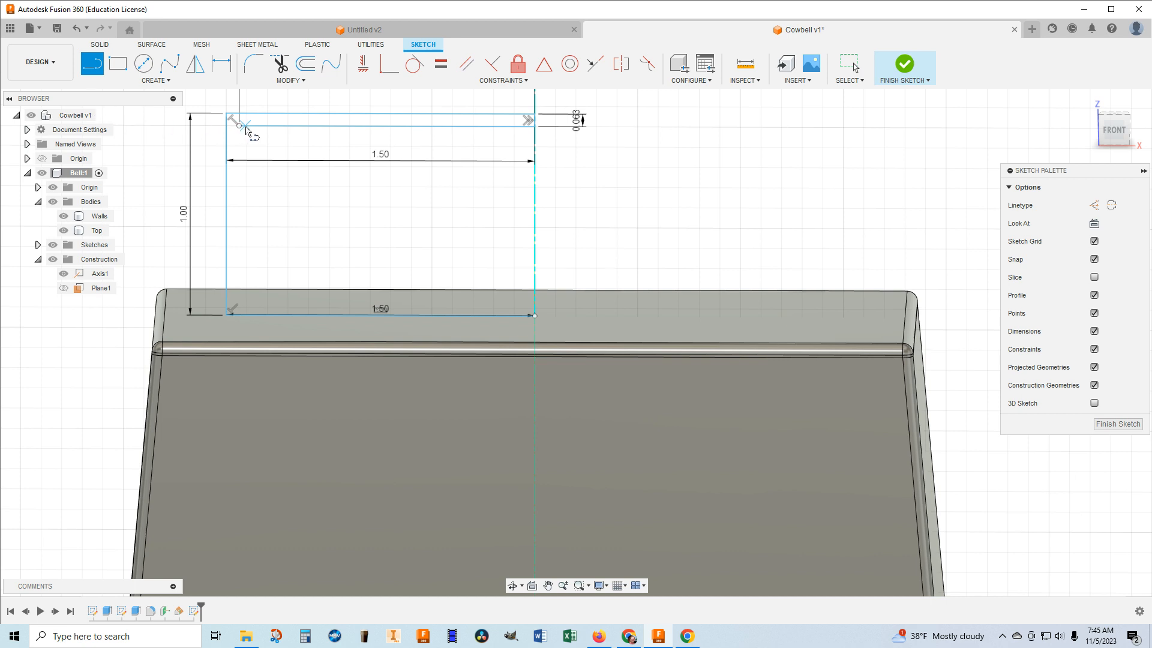
{"action": "left_click", "coordinate": [239, 126]}
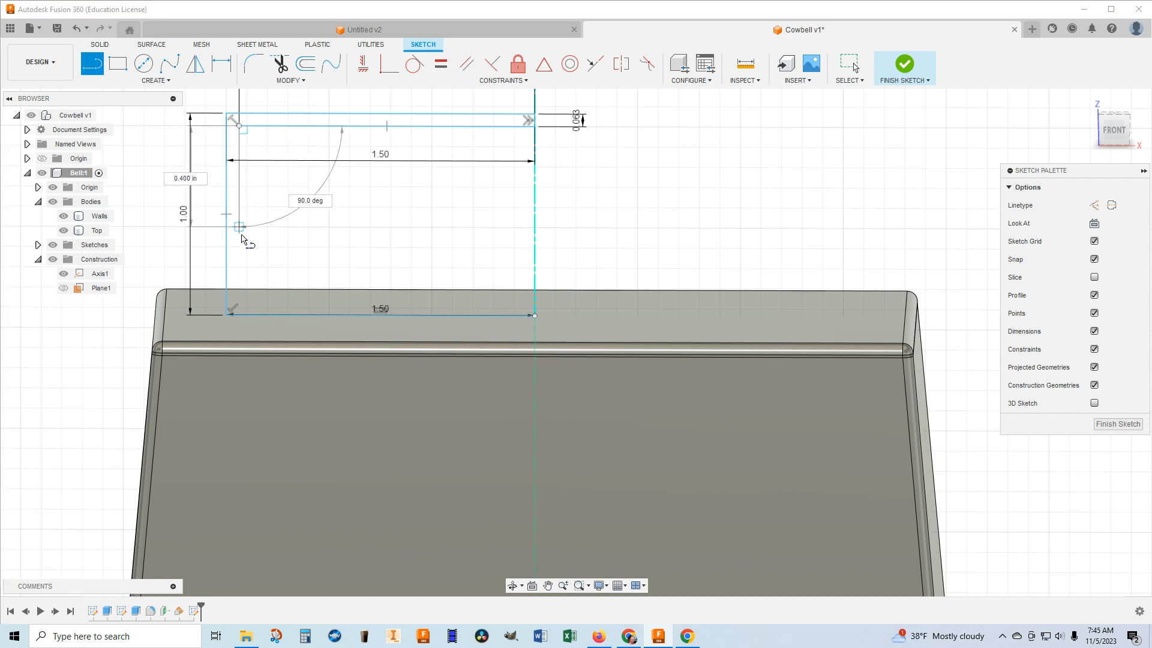
{"action": "left_click", "coordinate": [241, 316]}
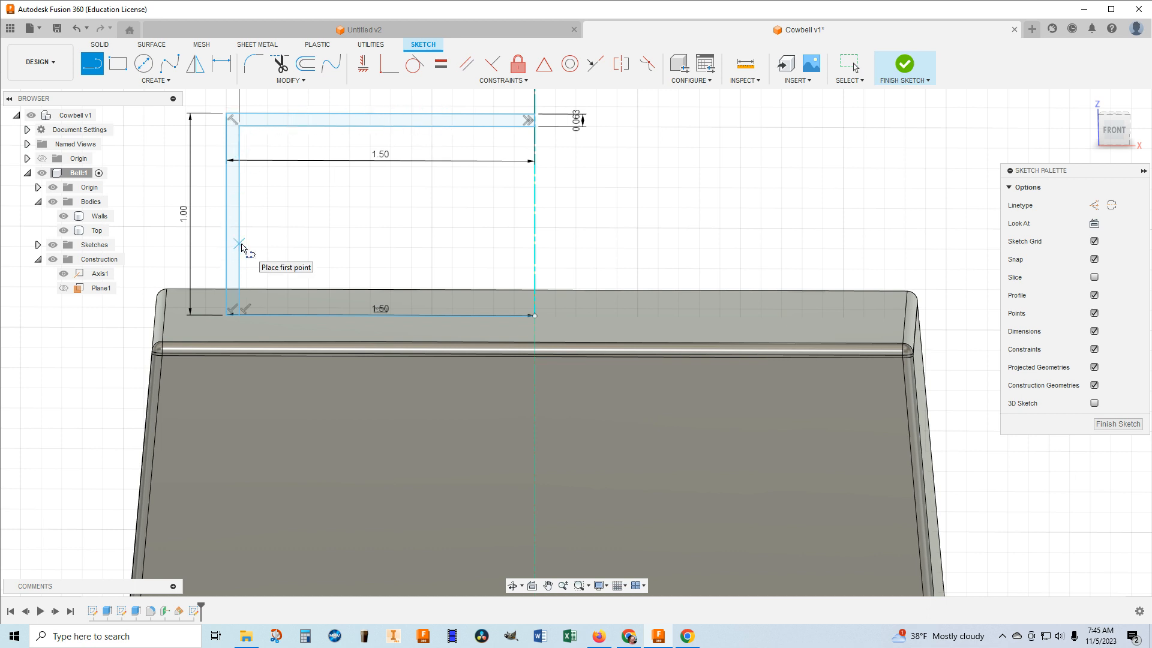
Trim the base line between the inner vertical line and the central axis.
{"action": "left_click", "coordinate": [281, 65]}
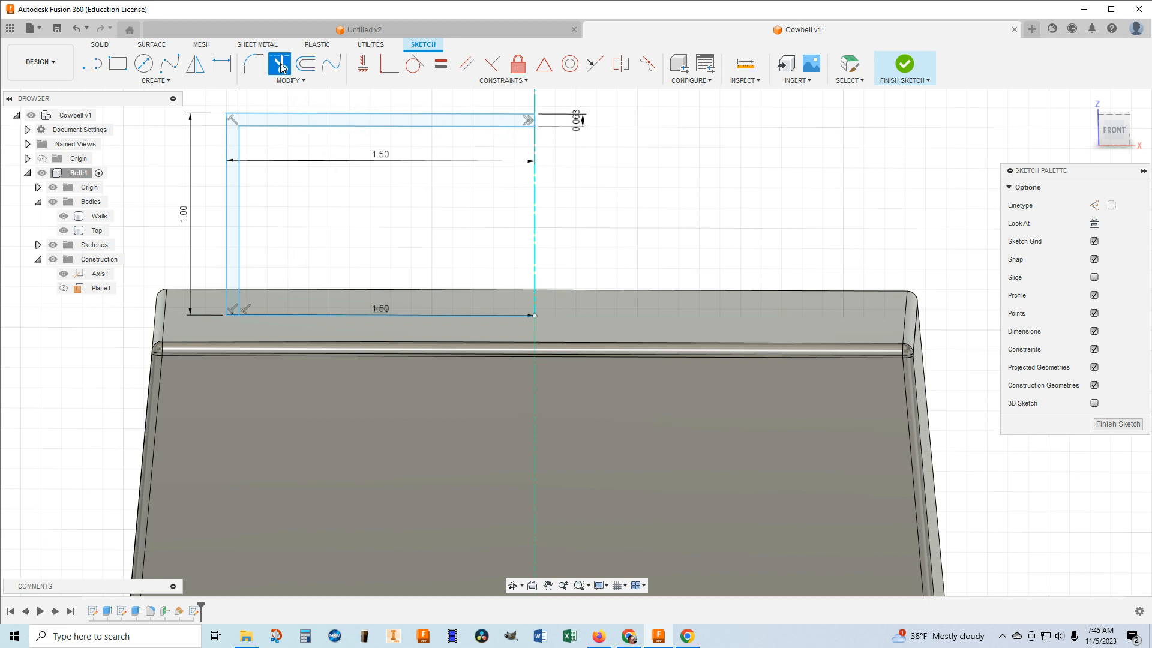
{"action": "left_click", "coordinate": [326, 315]}
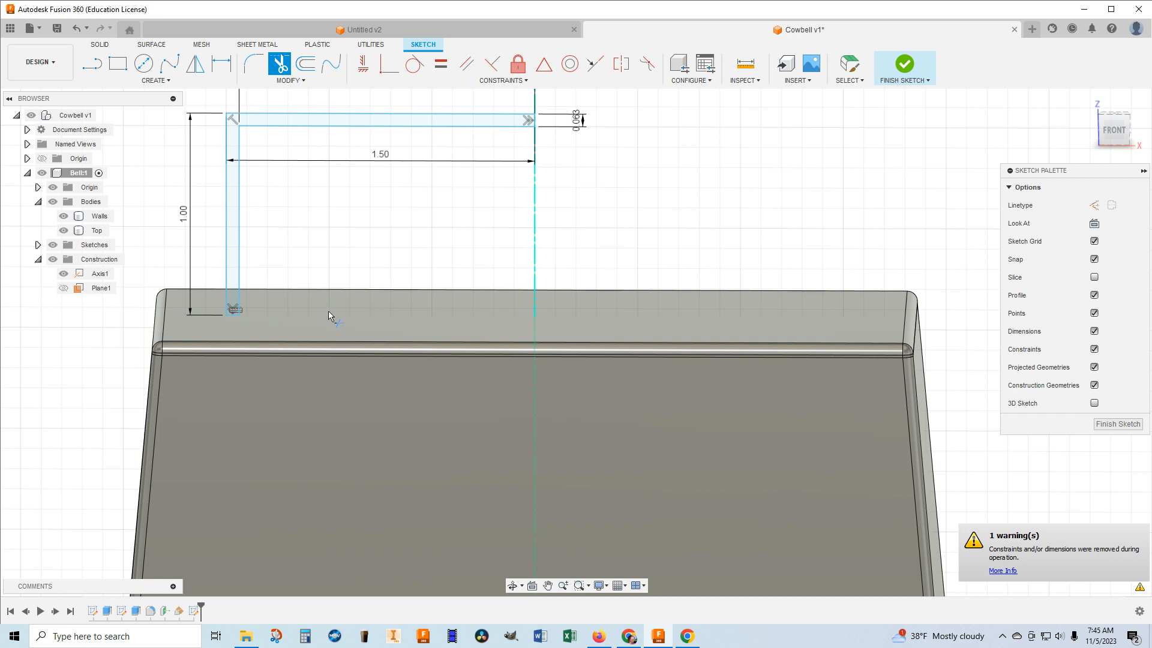
{"action": "scroll", "coordinate": [529, 117], "scroll_direction": "up", "scroll_amount": 2}
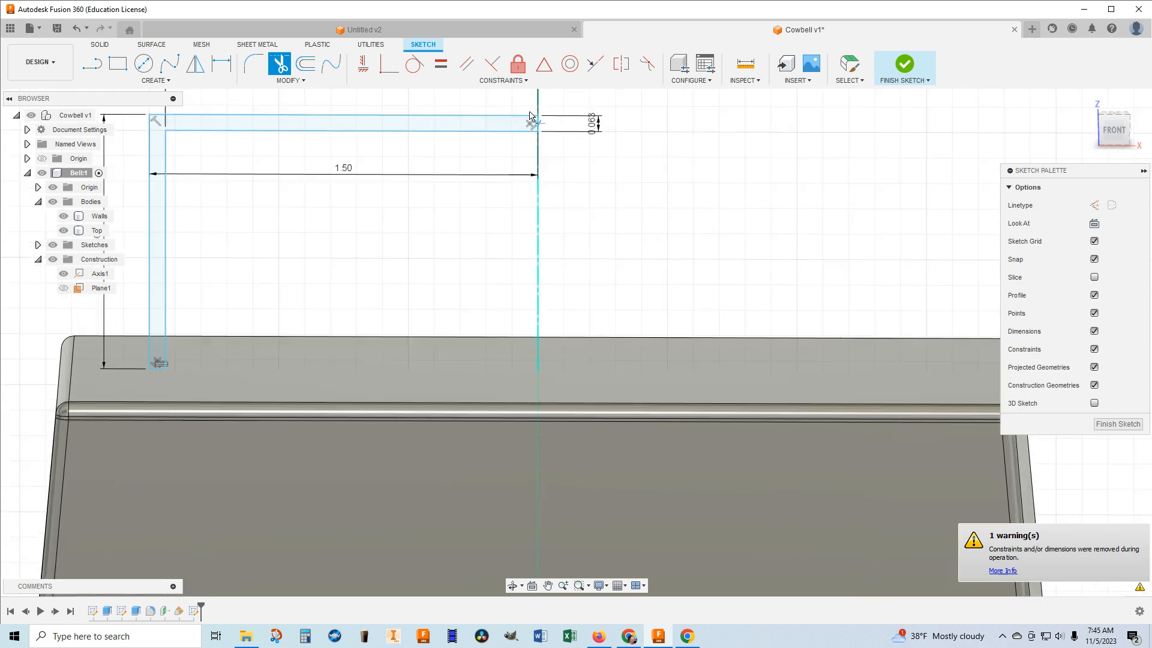
{"action": "scroll", "coordinate": [530, 116], "scroll_direction": "up", "scroll_amount": 3}
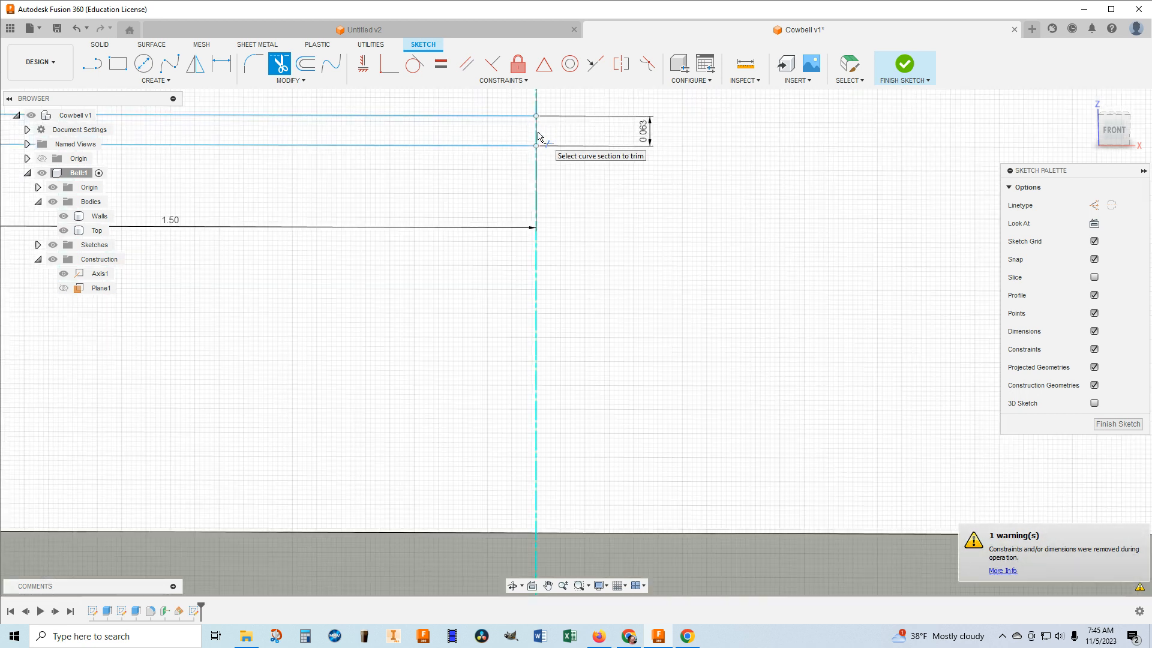
{"action": "scroll", "coordinate": [560, 138], "scroll_direction": "down", "scroll_amount": 3}
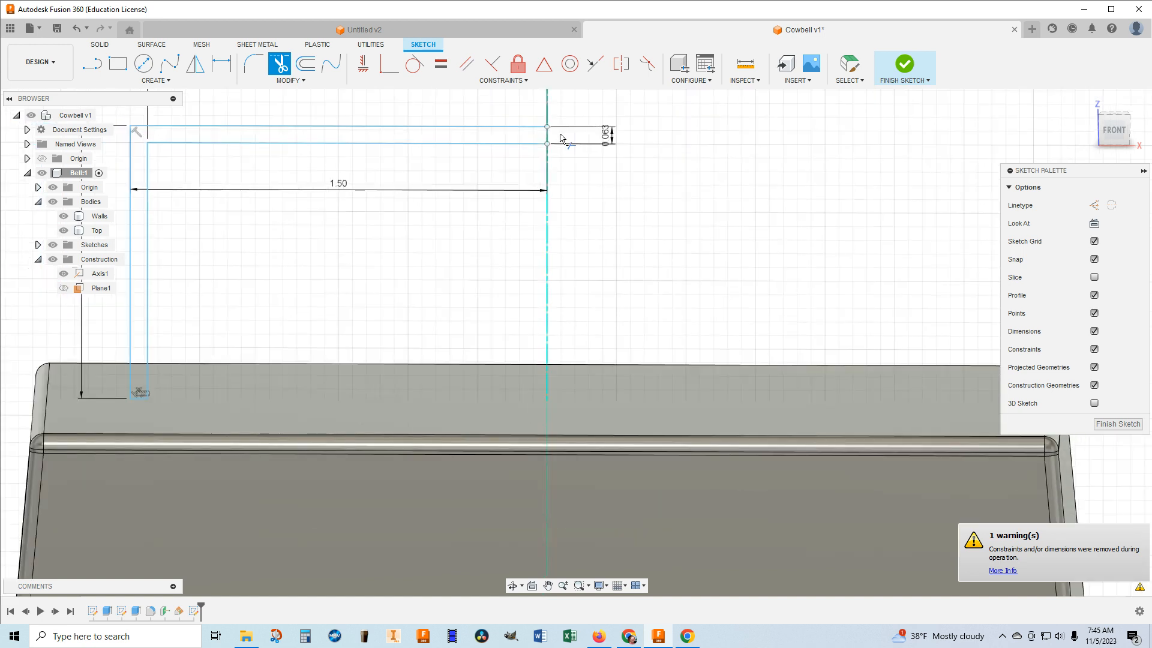
{"action": "scroll", "coordinate": [560, 138], "scroll_direction": "down", "scroll_amount": 1}
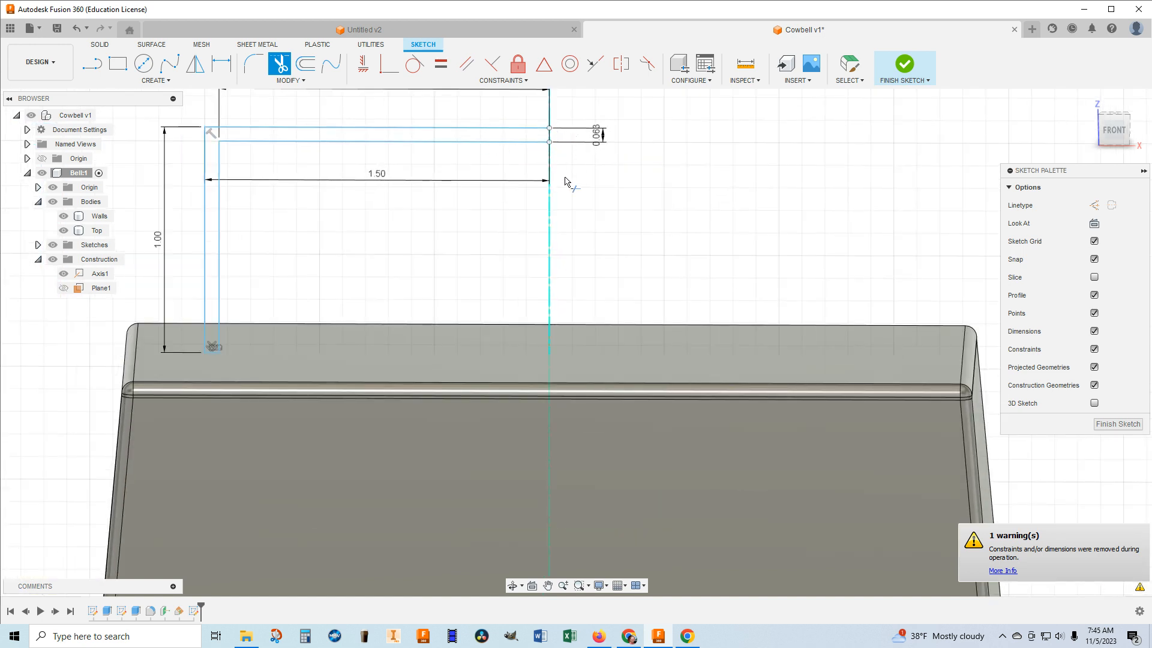
Start a sketch Mirror and select the five lines outlining the L-shaped strip, leaving out the short line on the axis.
{"action": "middle_click_drag", "start_coordinate": [583, 169], "coordinate": [545, 204]}
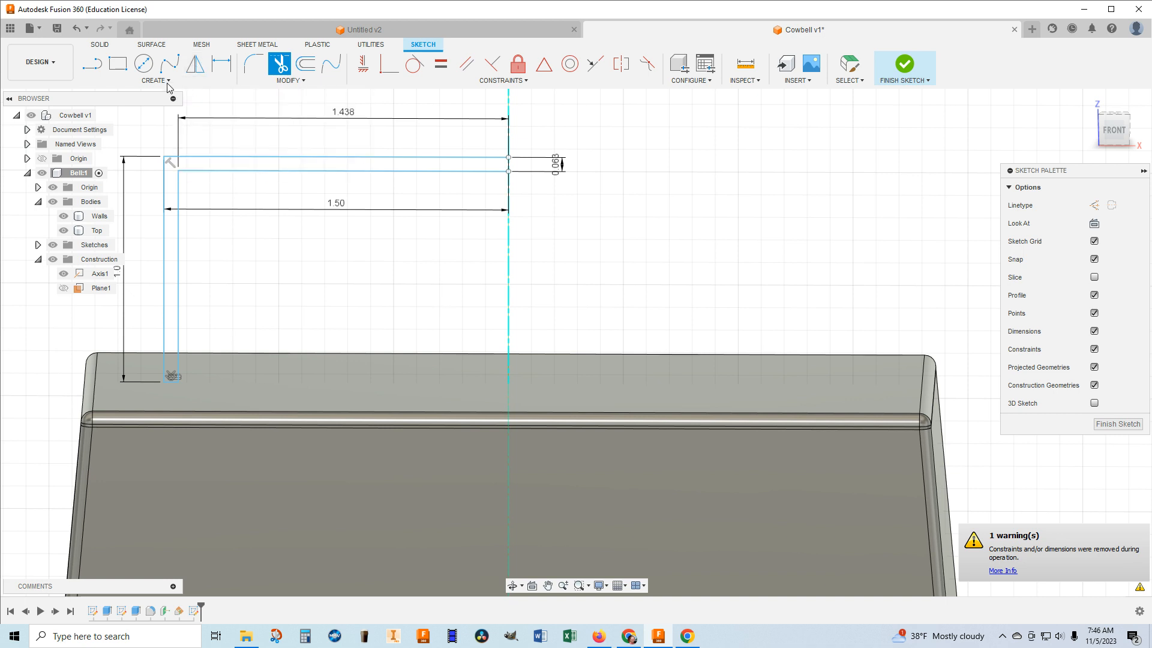
{"action": "left_click", "coordinate": [190, 81]}
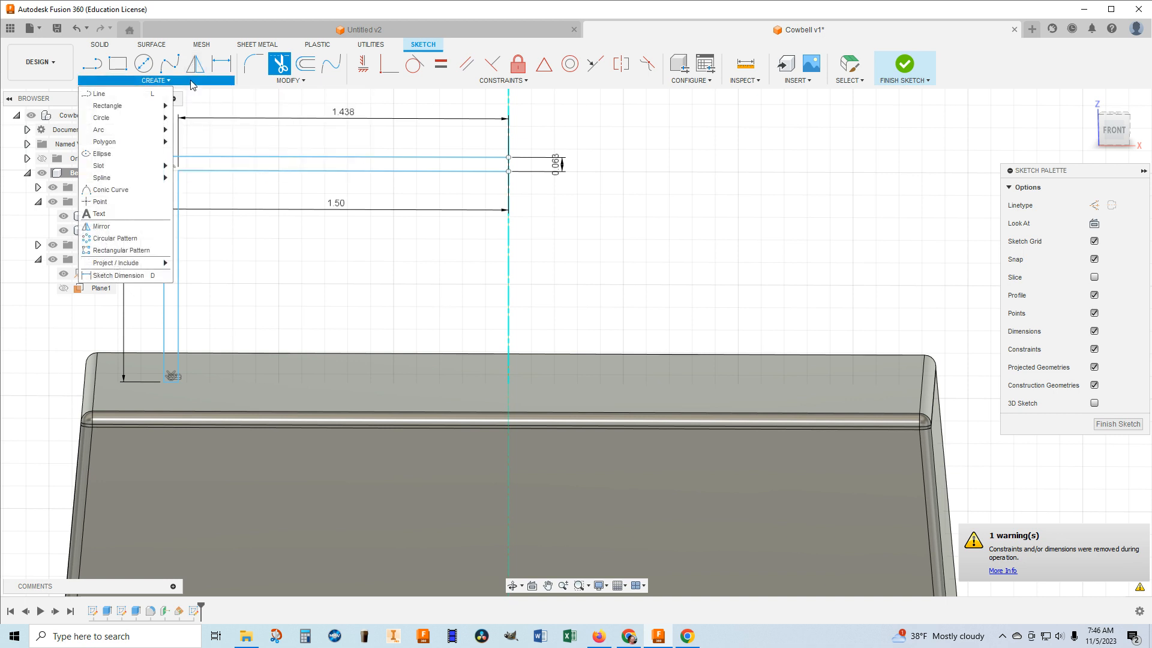
{"action": "left_click", "coordinate": [106, 226]}
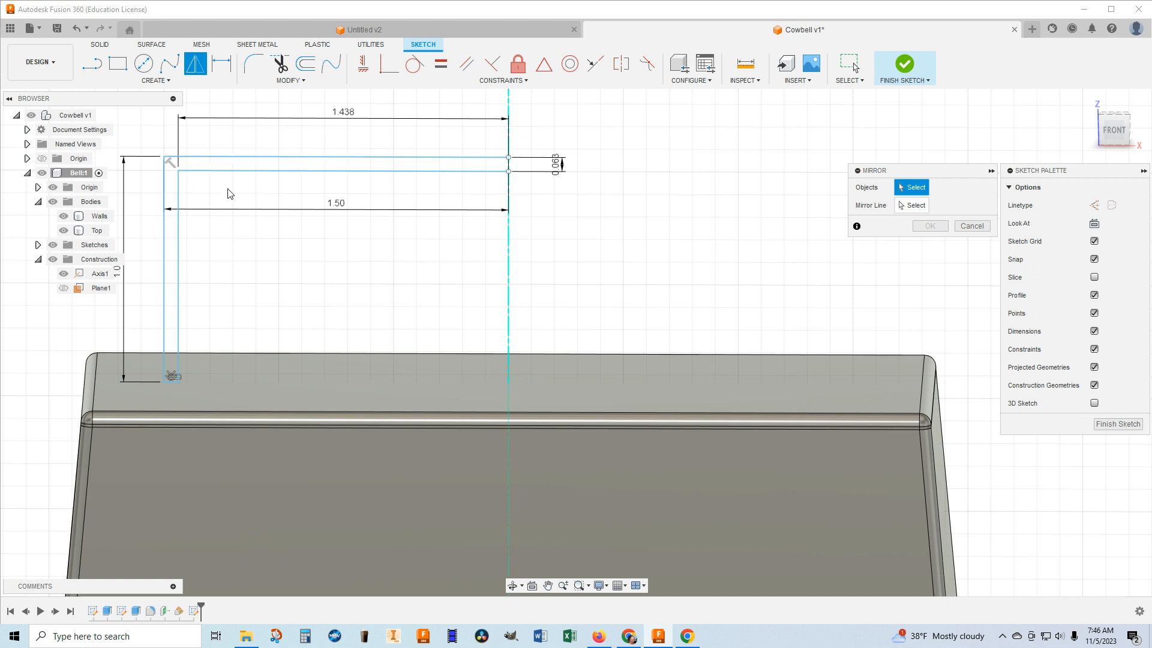
{"action": "left_click", "coordinate": [341, 159]}
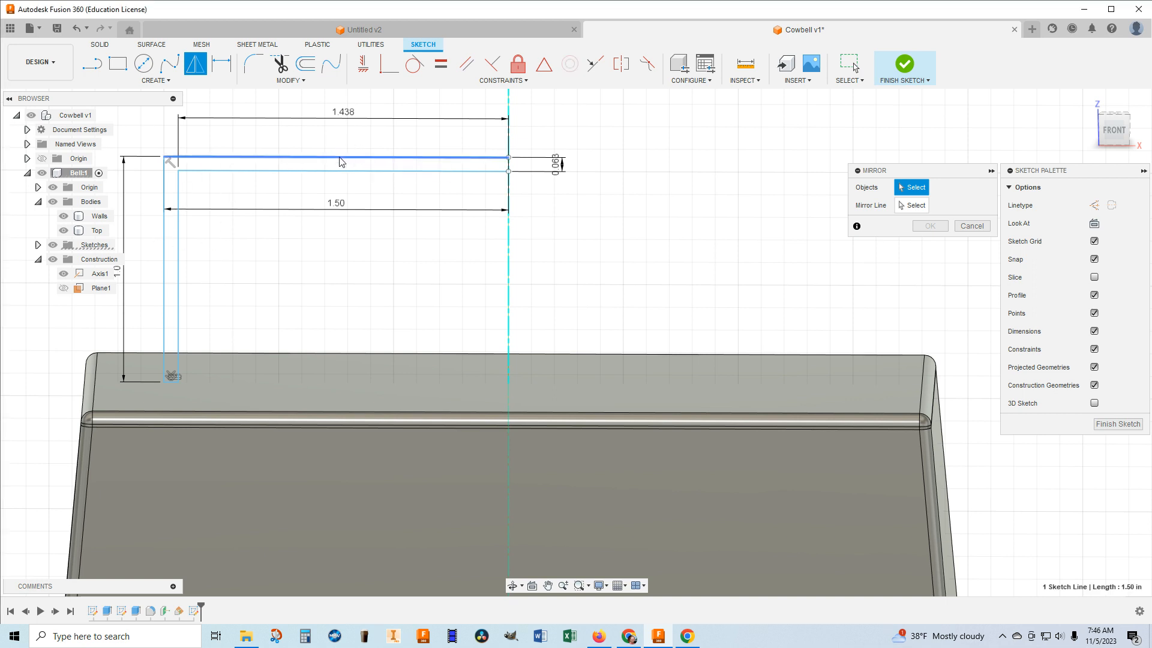
{"action": "left_click", "coordinate": [165, 192]}
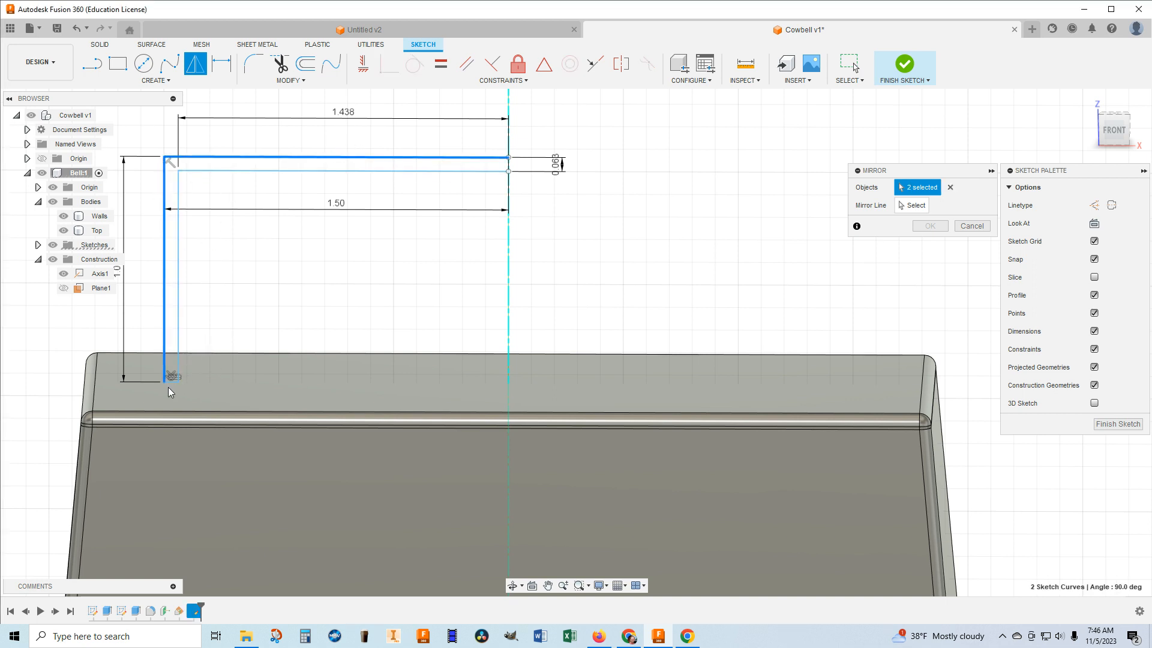
{"action": "left_click", "coordinate": [179, 295]}
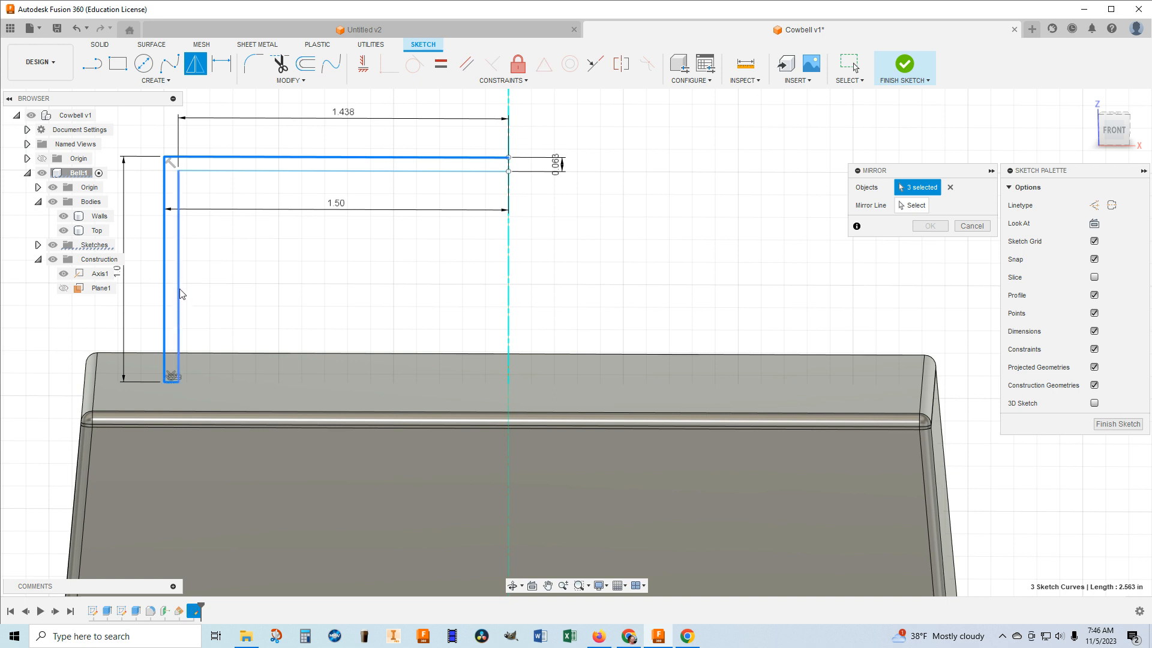
{"action": "left_click", "coordinate": [179, 289]}
{"action": "left_click", "coordinate": [299, 171]}
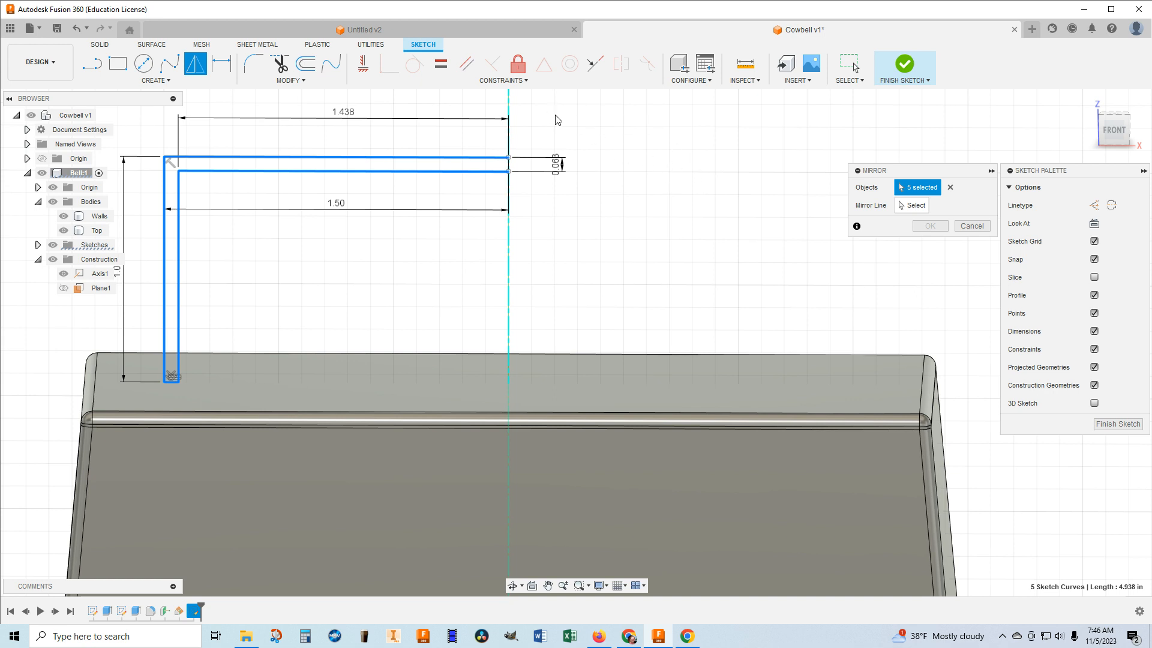
Mirror the five selected handle lines across the origin's YZ plane.
{"action": "left_click", "coordinate": [915, 206]}
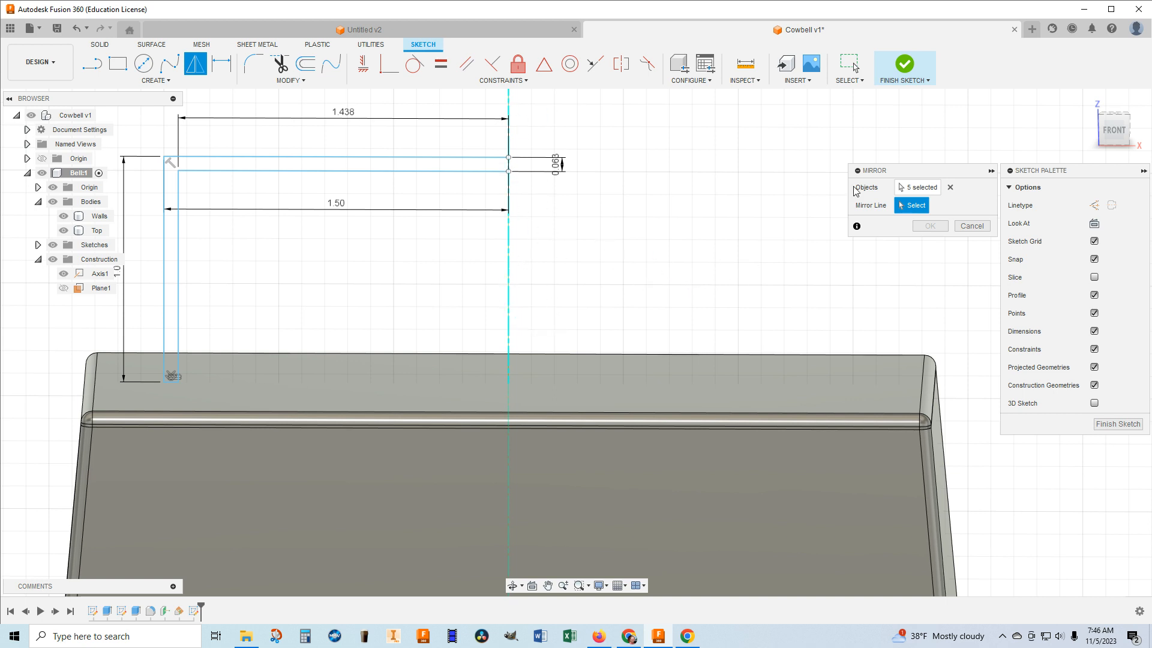
{"action": "left_click", "coordinate": [917, 190]}
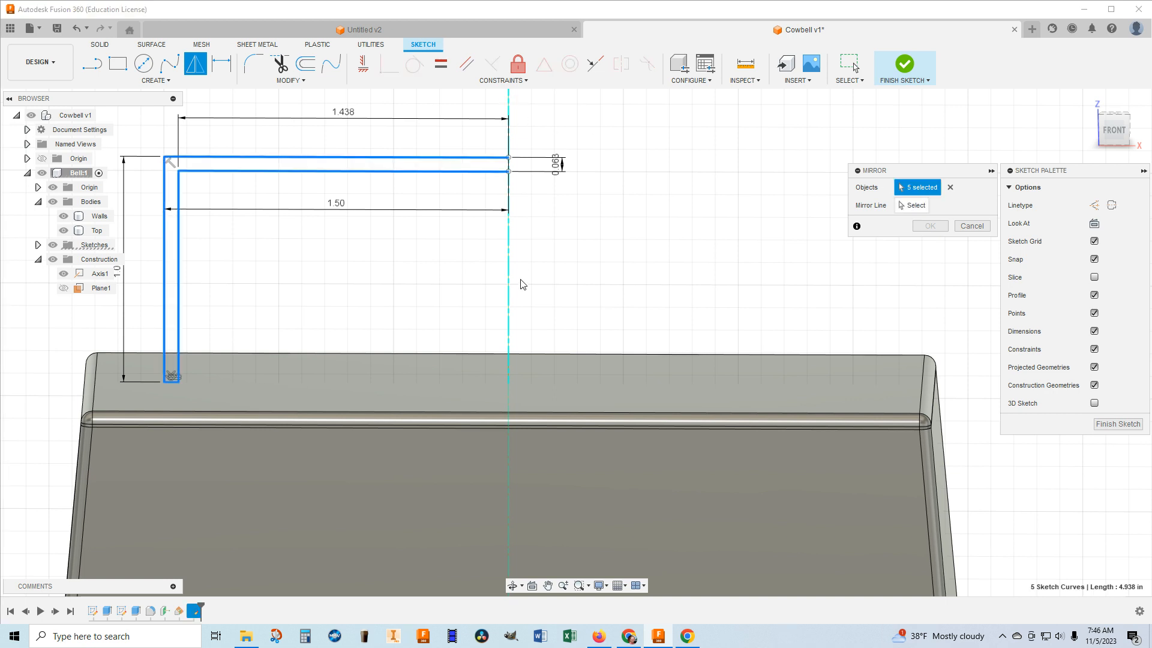
{"action": "left_click", "coordinate": [912, 205]}
{"action": "left_click_drag", "start_coordinate": [1146, 139], "coordinate": [967, 146]}
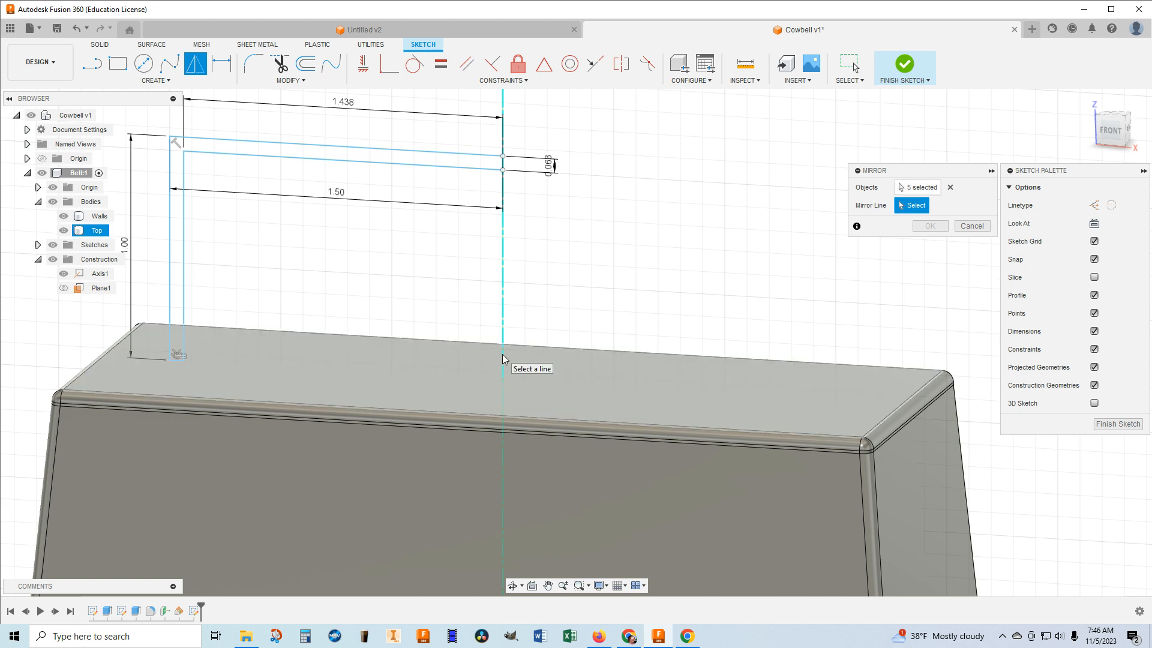
{"action": "scroll", "coordinate": [519, 420], "scroll_direction": "down", "scroll_amount": 5}
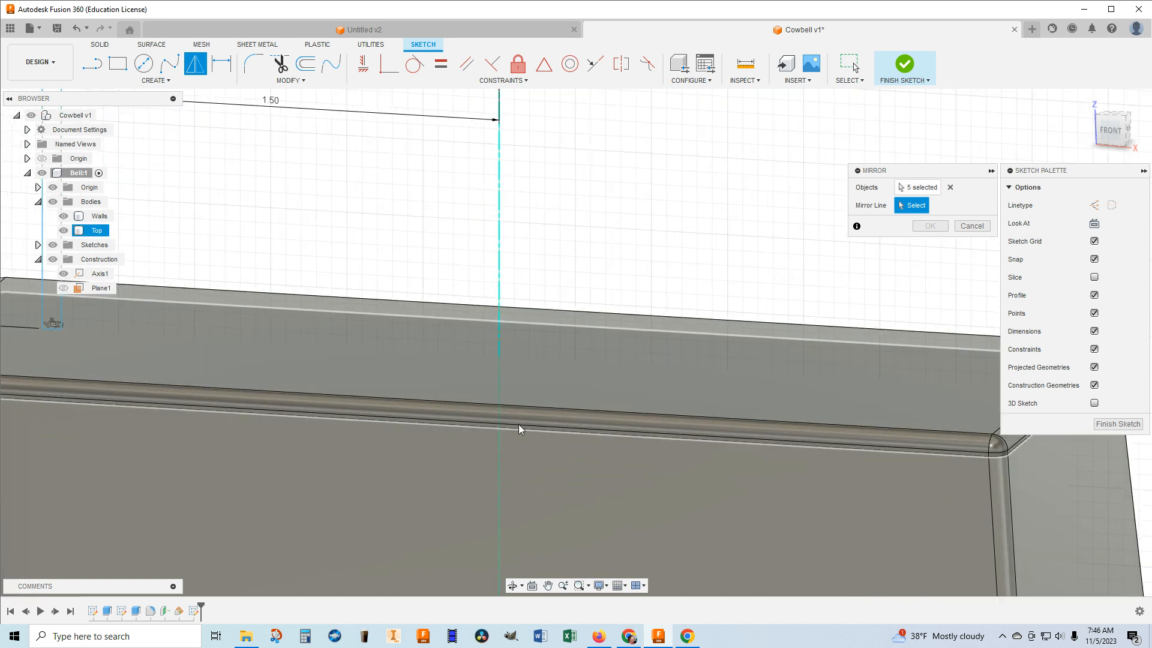
{"action": "middle_click_drag", "start_coordinate": [523, 423], "coordinate": [515, 294]}
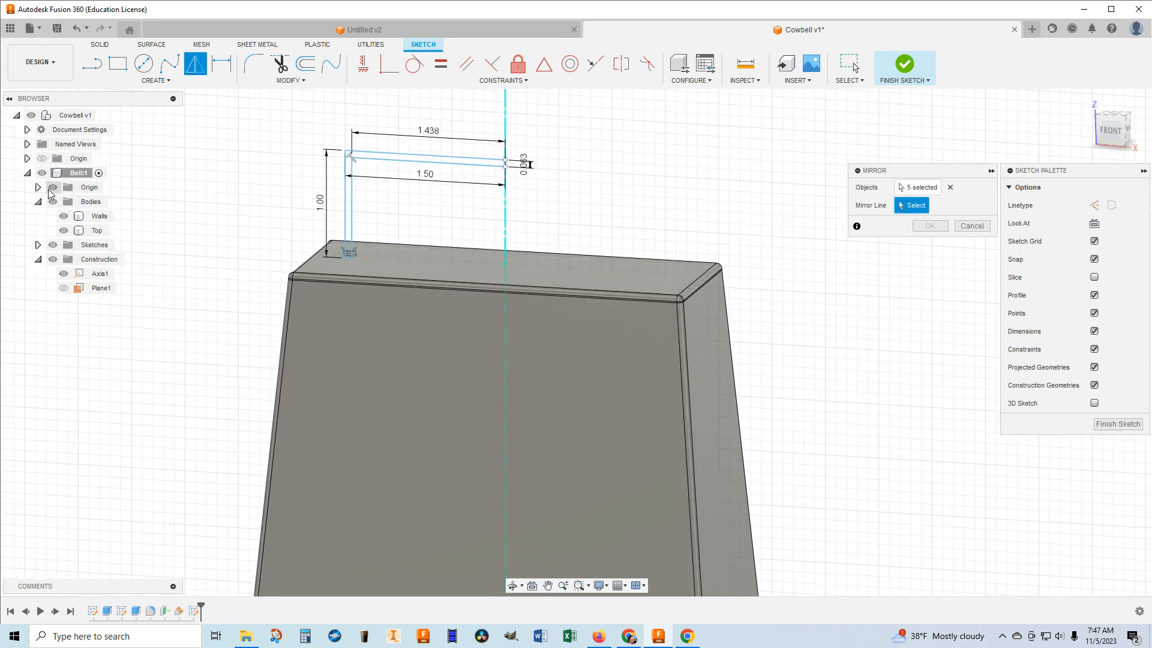
{"action": "scroll", "coordinate": [441, 481], "scroll_direction": "down", "scroll_amount": 4}
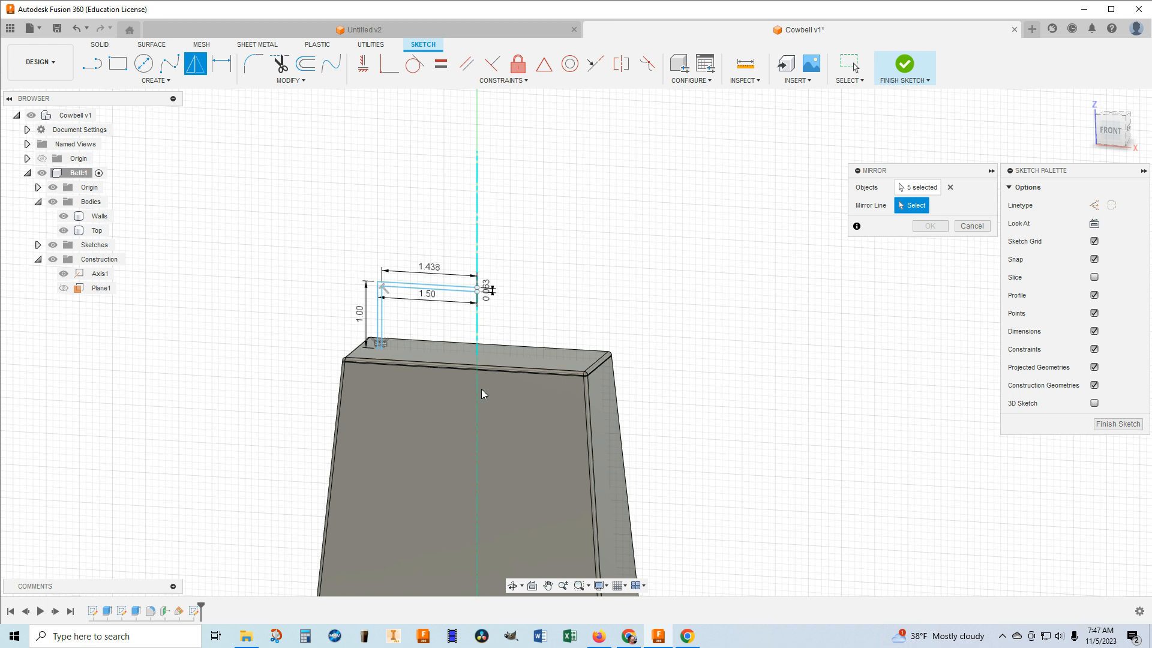
{"action": "middle_click_drag", "start_coordinate": [472, 440], "coordinate": [485, 275]}
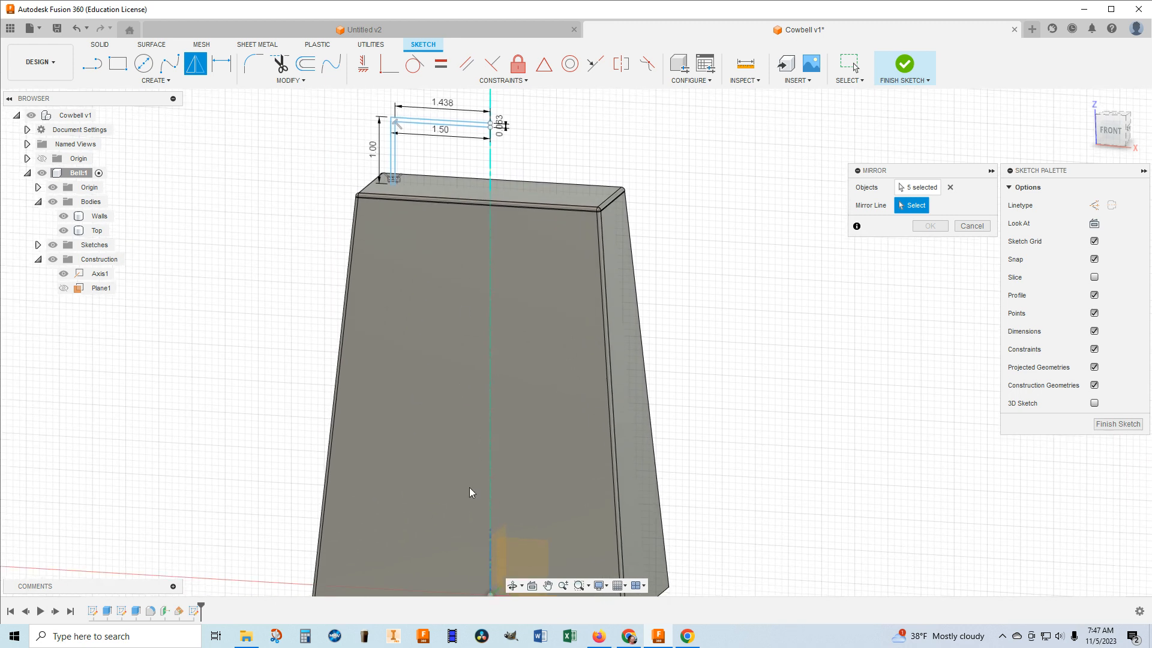
{"action": "middle_click_drag", "start_coordinate": [491, 576], "coordinate": [489, 507]}
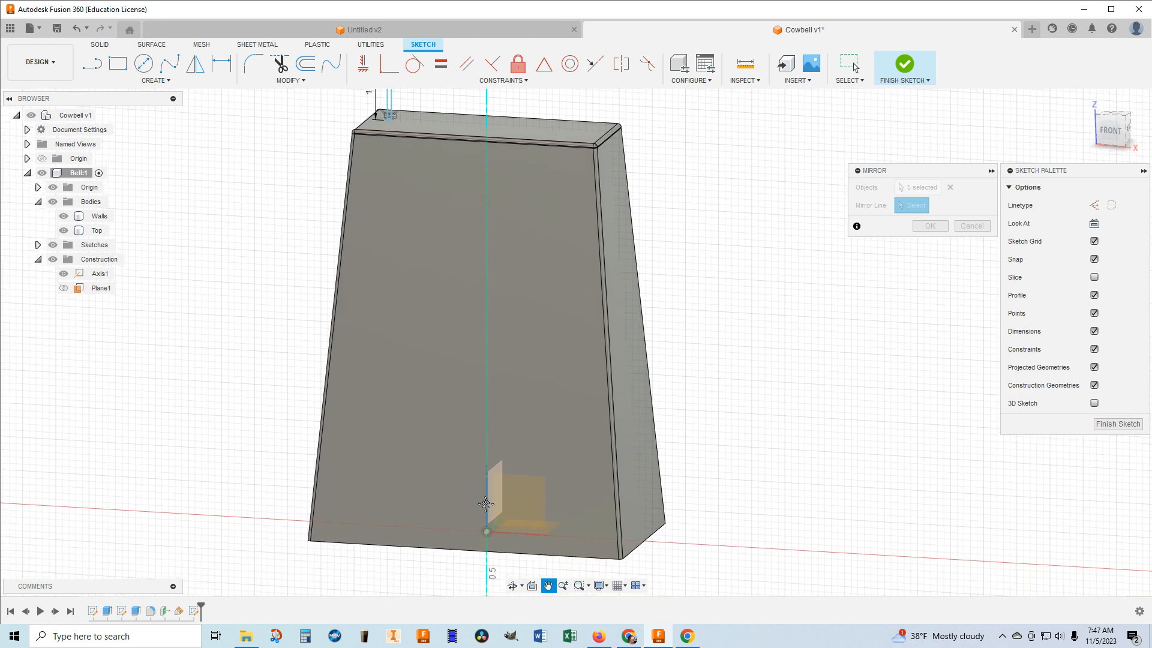
{"action": "scroll", "coordinate": [487, 501], "scroll_direction": "up", "scroll_amount": 2}
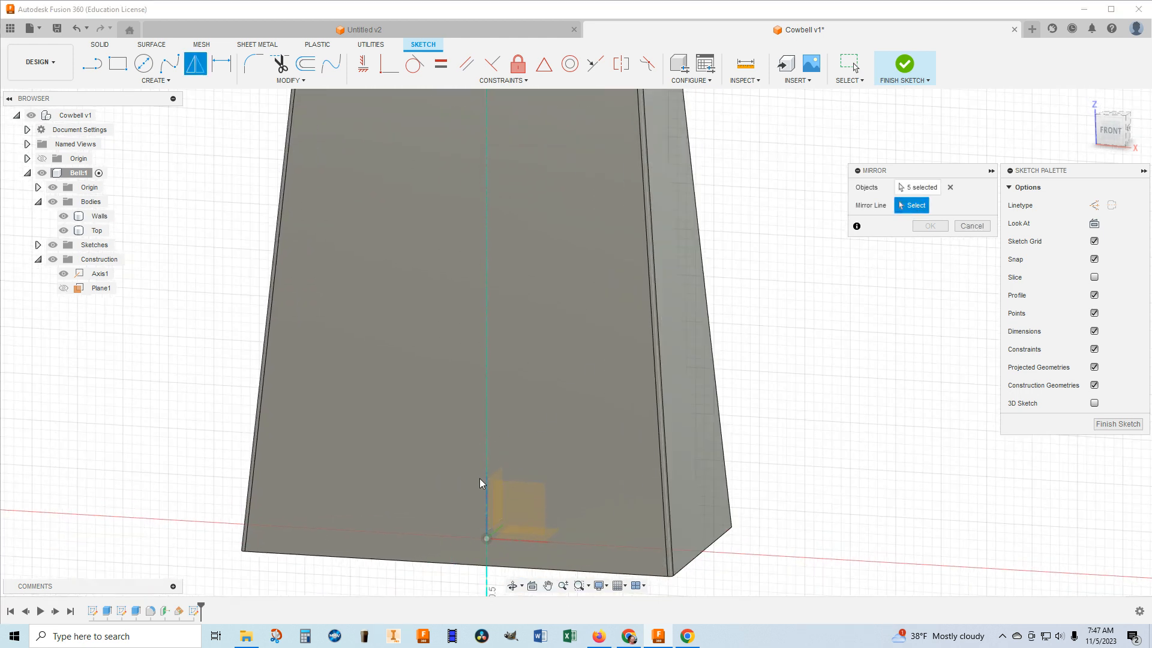
{"action": "scroll", "coordinate": [485, 502], "scroll_direction": "up", "scroll_amount": 3}
{"action": "middle_click_drag", "start_coordinate": [497, 489], "coordinate": [627, 425]}
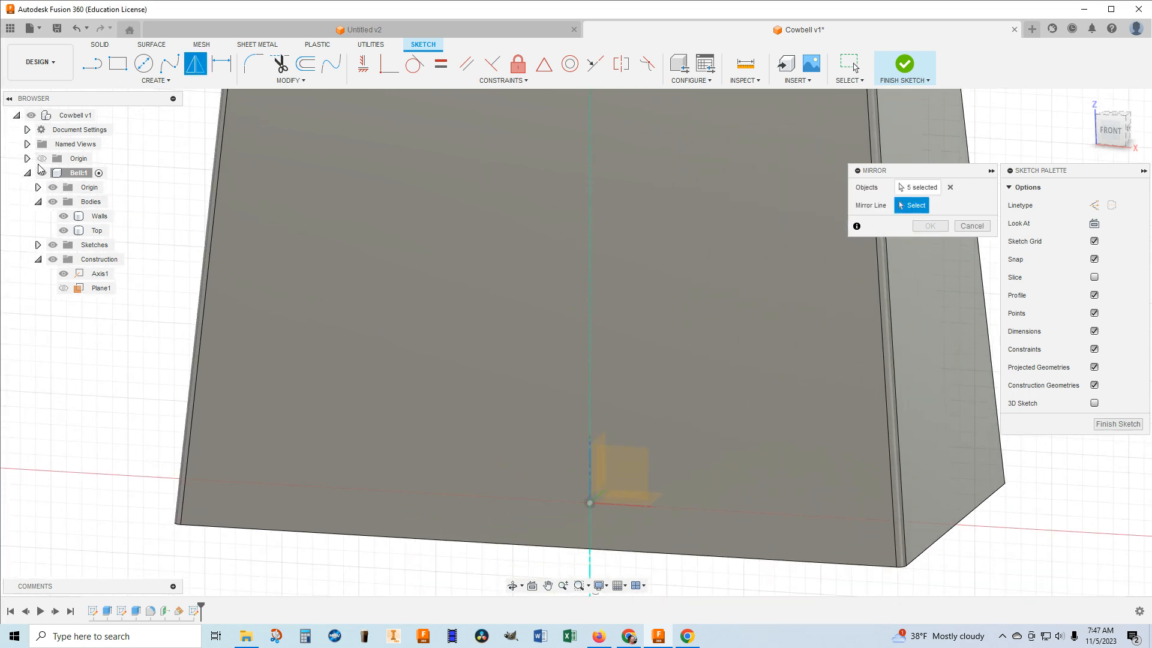
{"action": "left_click", "coordinate": [590, 484]}
{"action": "scroll", "coordinate": [590, 484], "scroll_direction": "down", "scroll_amount": 5}
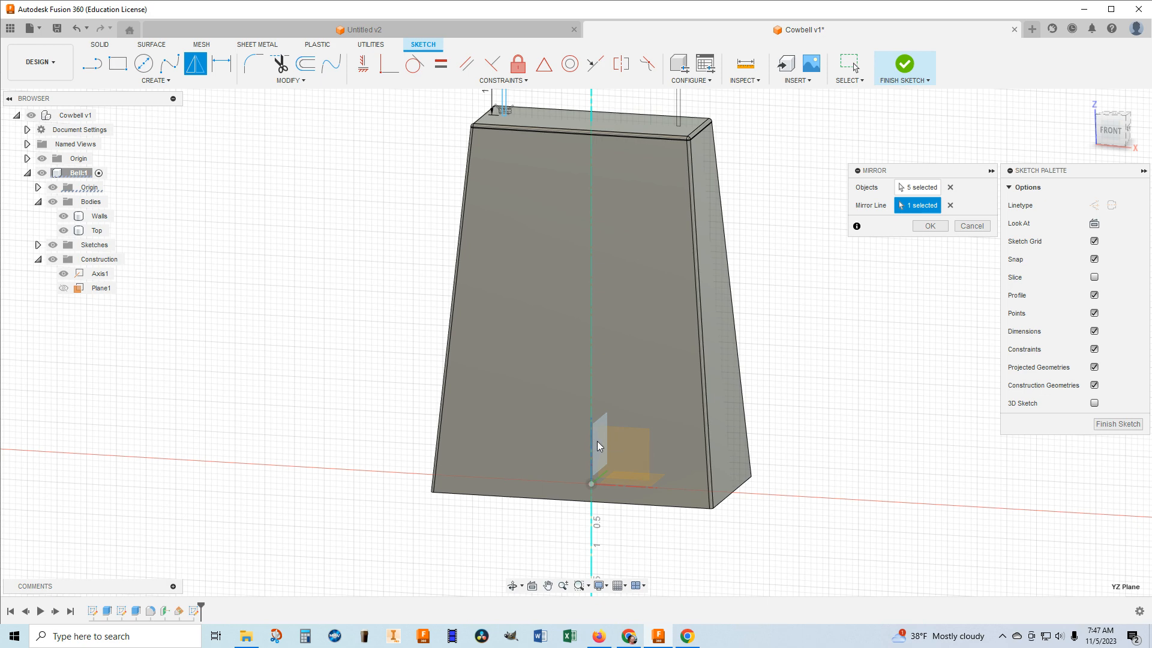
{"action": "scroll", "coordinate": [599, 315], "scroll_direction": "down", "scroll_amount": 3}
{"action": "middle_click_drag", "start_coordinate": [595, 290], "coordinate": [552, 374]}
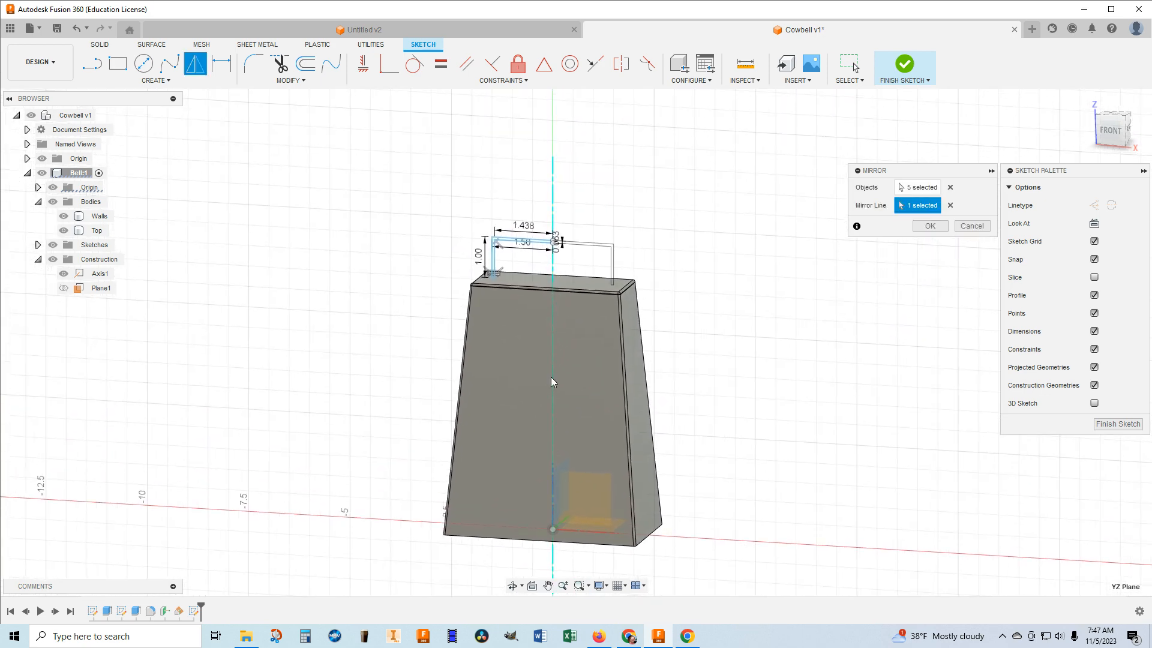
{"action": "scroll", "coordinate": [569, 248], "scroll_direction": "up", "scroll_amount": 4}
{"action": "scroll", "coordinate": [570, 248], "scroll_direction": "up", "scroll_amount": 4}
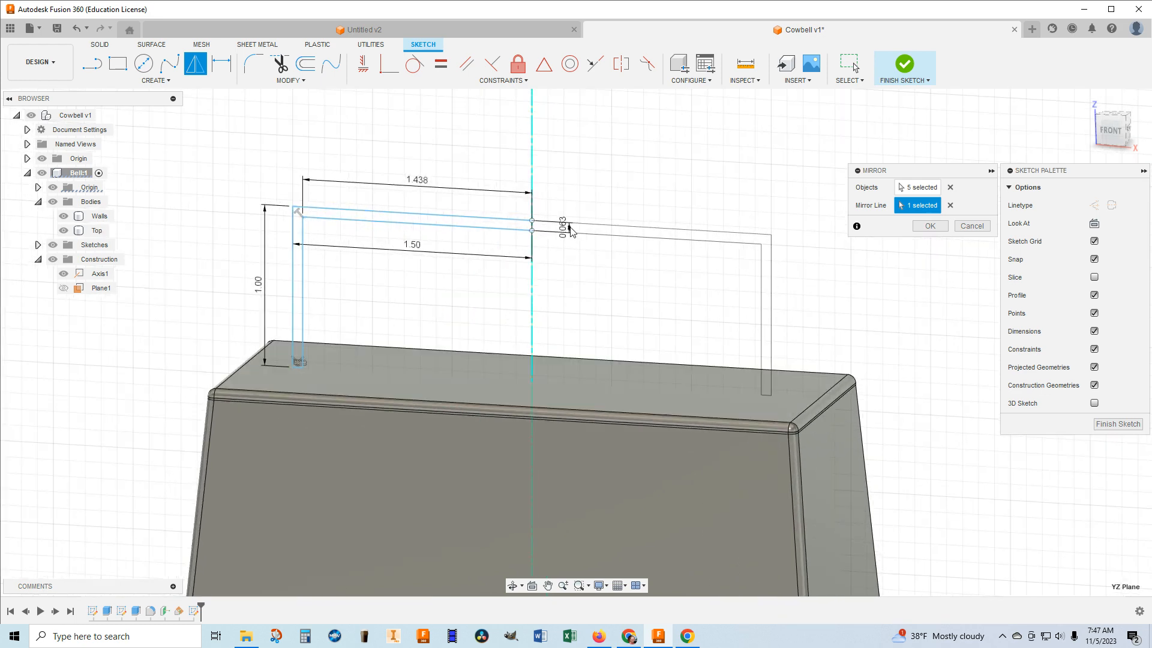
Trim the short line on the axis between the two halves of the handle profile, and finish the sketch.
{"action": "scroll", "coordinate": [541, 210], "scroll_direction": "up", "scroll_amount": 4}
{"action": "scroll", "coordinate": [541, 210], "scroll_direction": "up", "scroll_amount": 4}
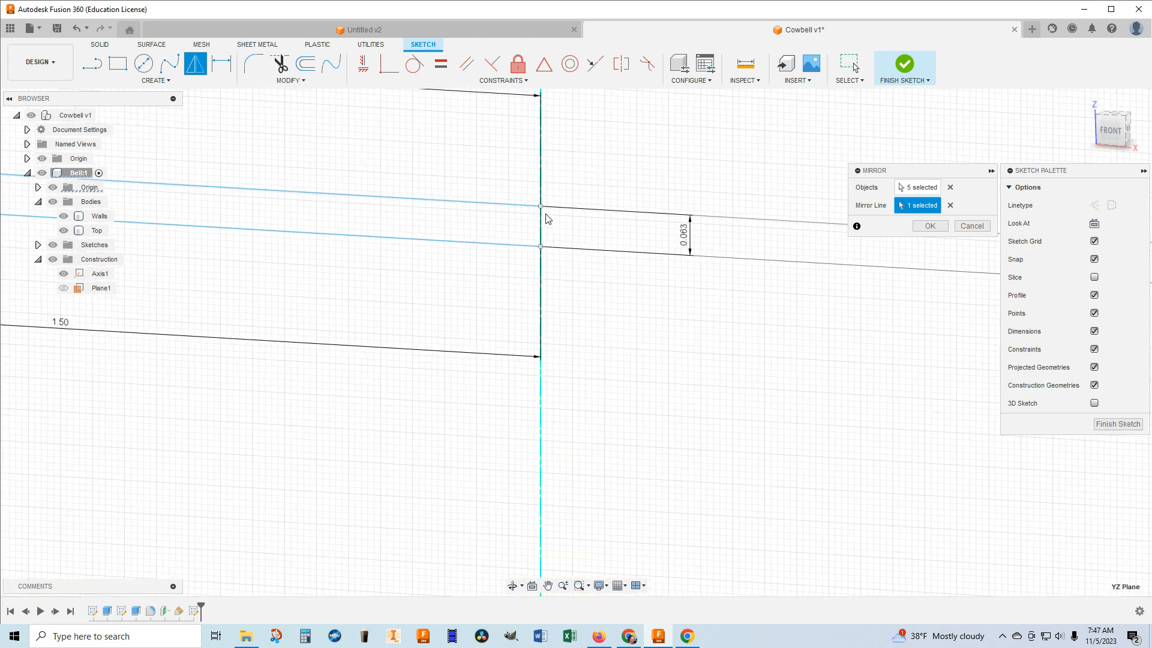
{"action": "left_click", "coordinate": [280, 63]}
{"action": "scroll", "coordinate": [517, 196], "scroll_direction": "down", "scroll_amount": 3}
{"action": "scroll", "coordinate": [517, 195], "scroll_direction": "down", "scroll_amount": 4}
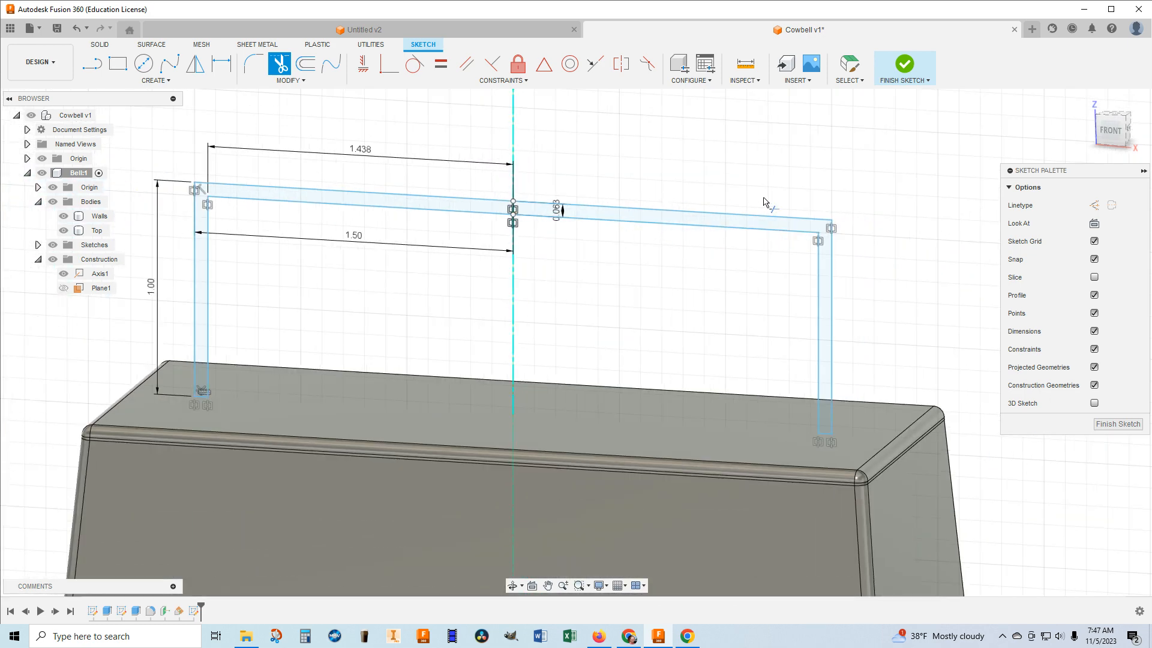
{"action": "left_click", "coordinate": [905, 64]}
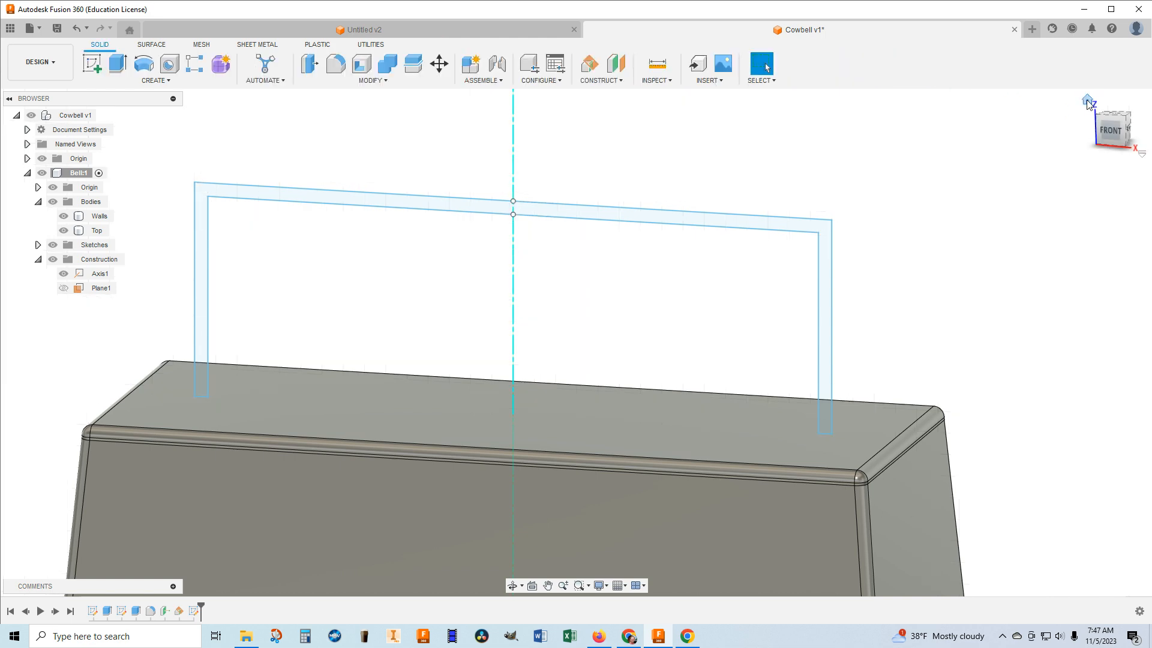
Extrude the handle profile in two directions, 0.25 in on each side, as a new body.
{"action": "left_click", "coordinate": [1089, 102]}
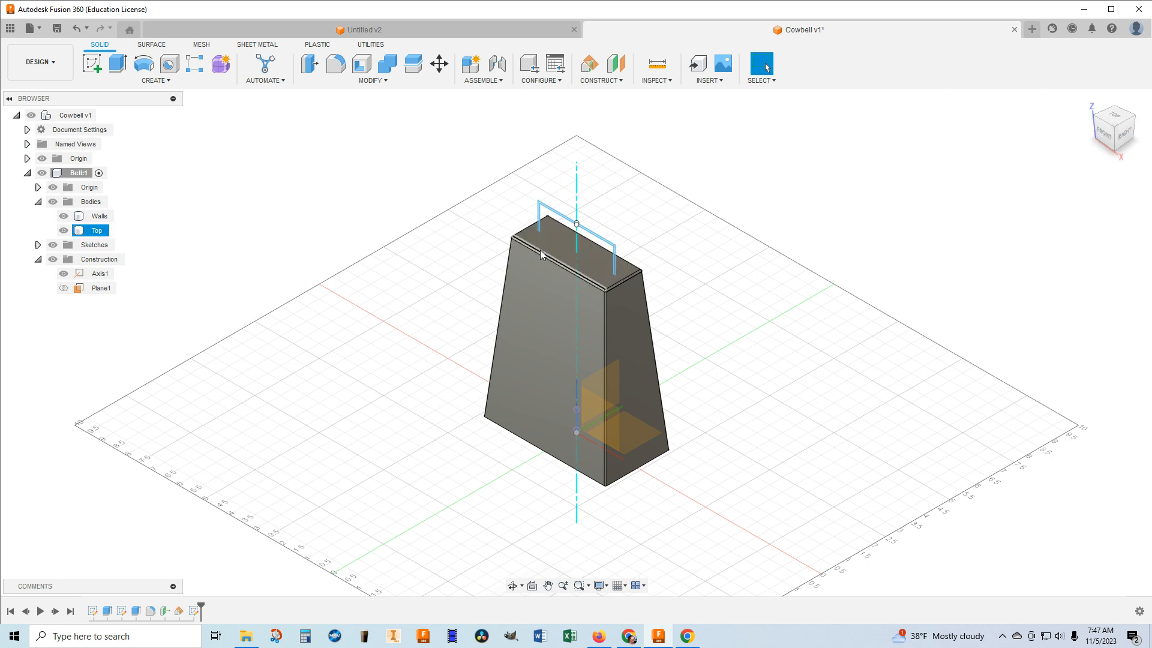
{"action": "scroll", "coordinate": [540, 255], "scroll_direction": "up", "scroll_amount": 4}
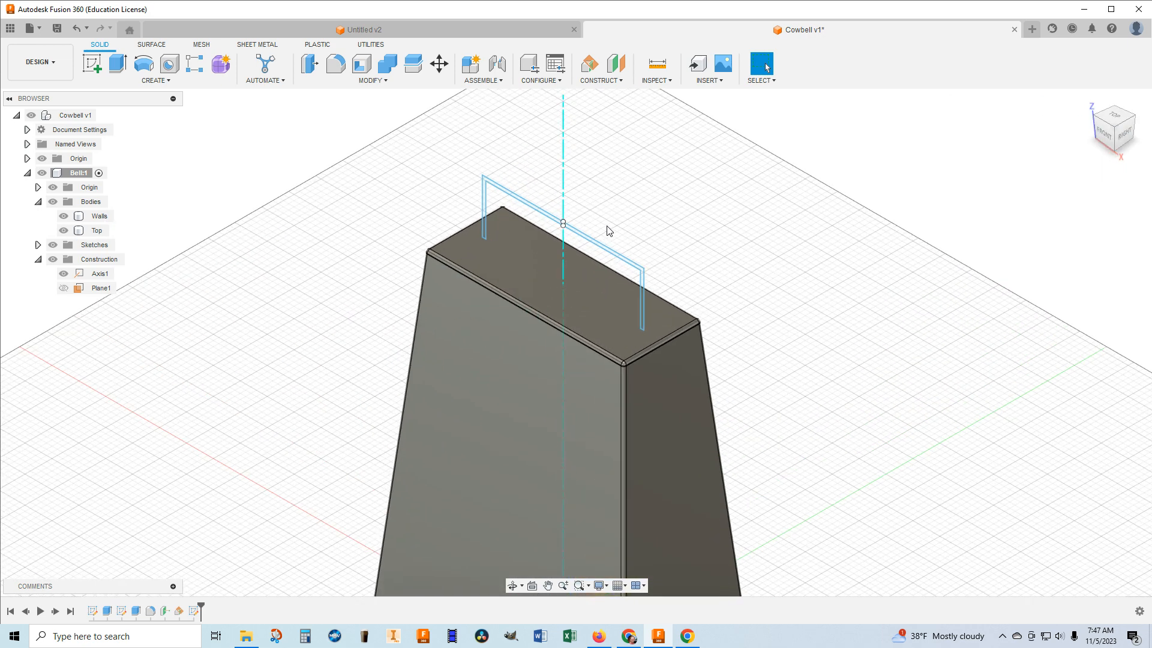
{"action": "scroll", "coordinate": [589, 233], "scroll_direction": "up", "scroll_amount": 1}
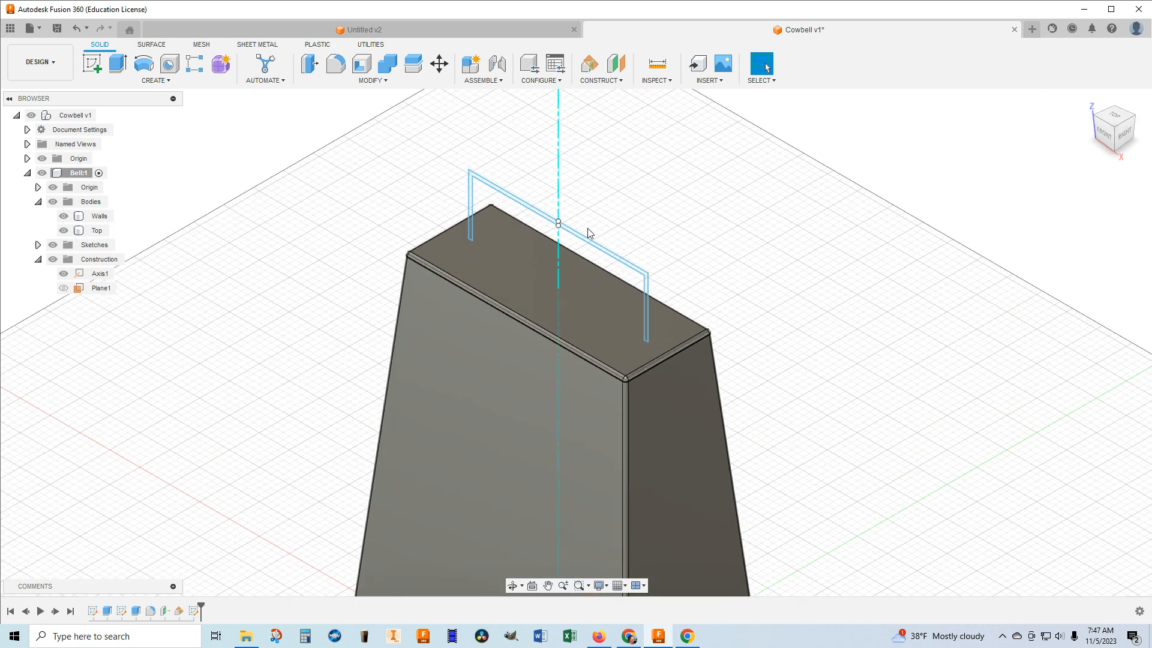
{"action": "left_click", "coordinate": [116, 64]}
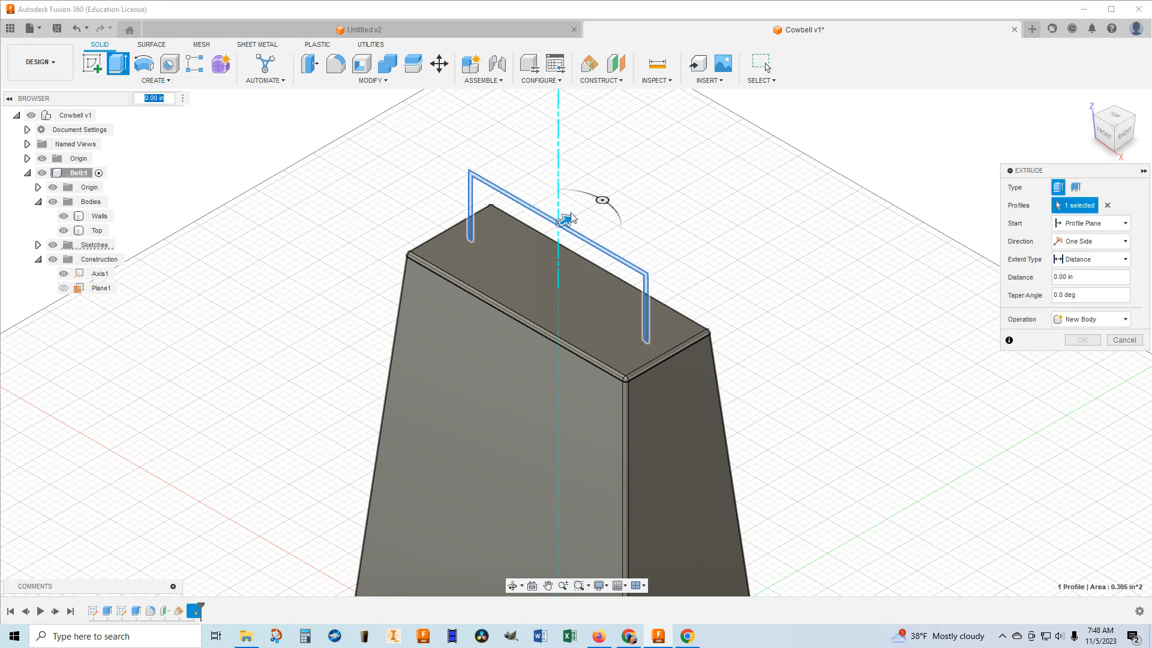
{"action": "left_click", "coordinate": [1124, 241]}
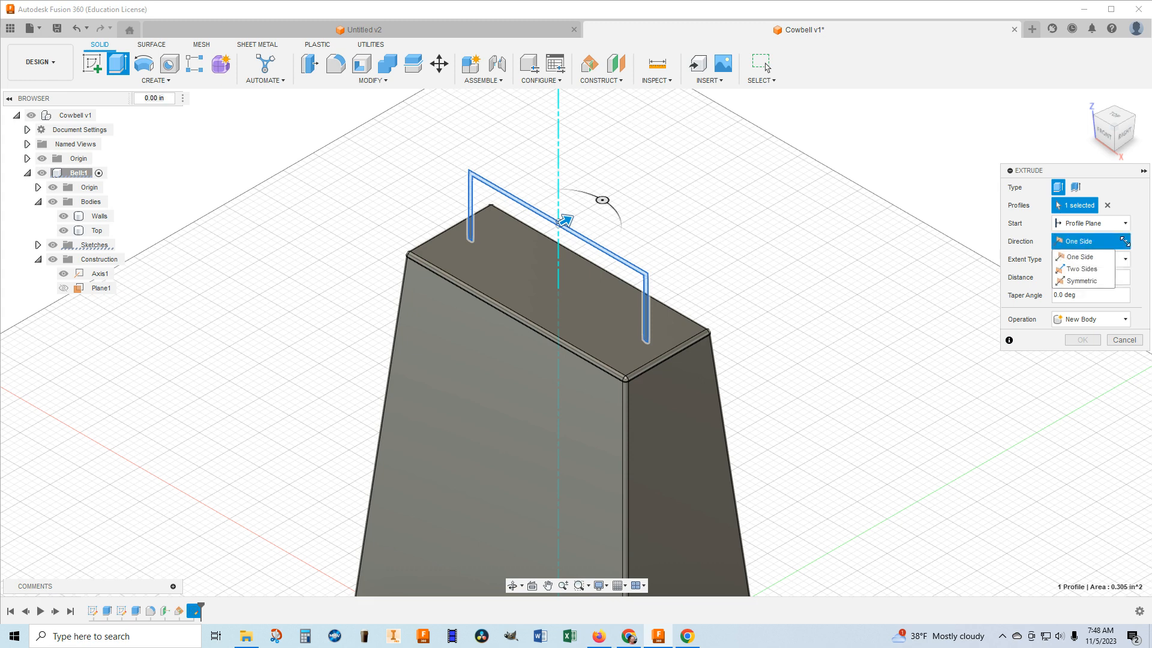
{"action": "left_click", "coordinate": [1080, 270]}
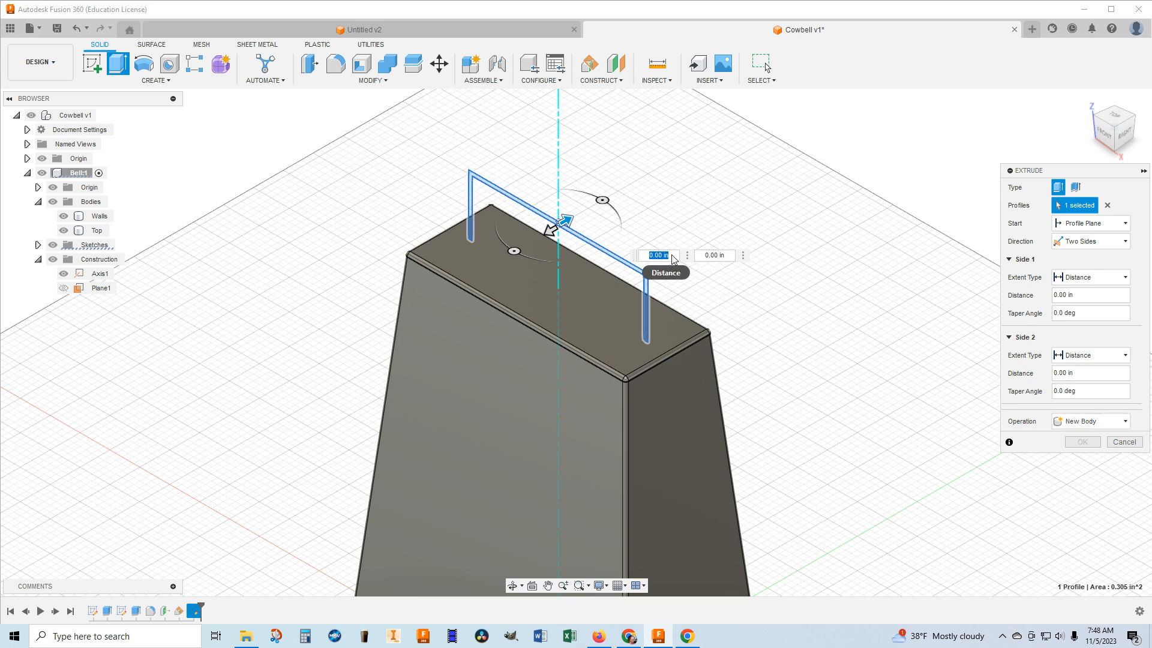
{"action": "type", "text": ".25"}
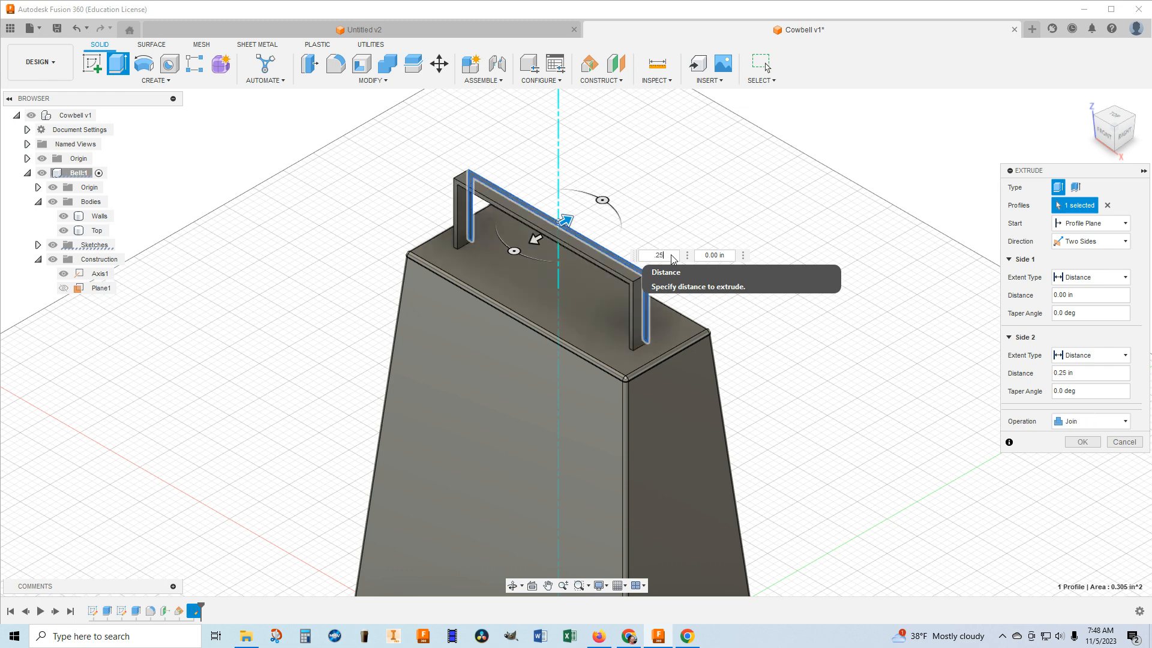
{"action": "left_click", "coordinate": [731, 256]}
{"action": "type", "text": ".25"}
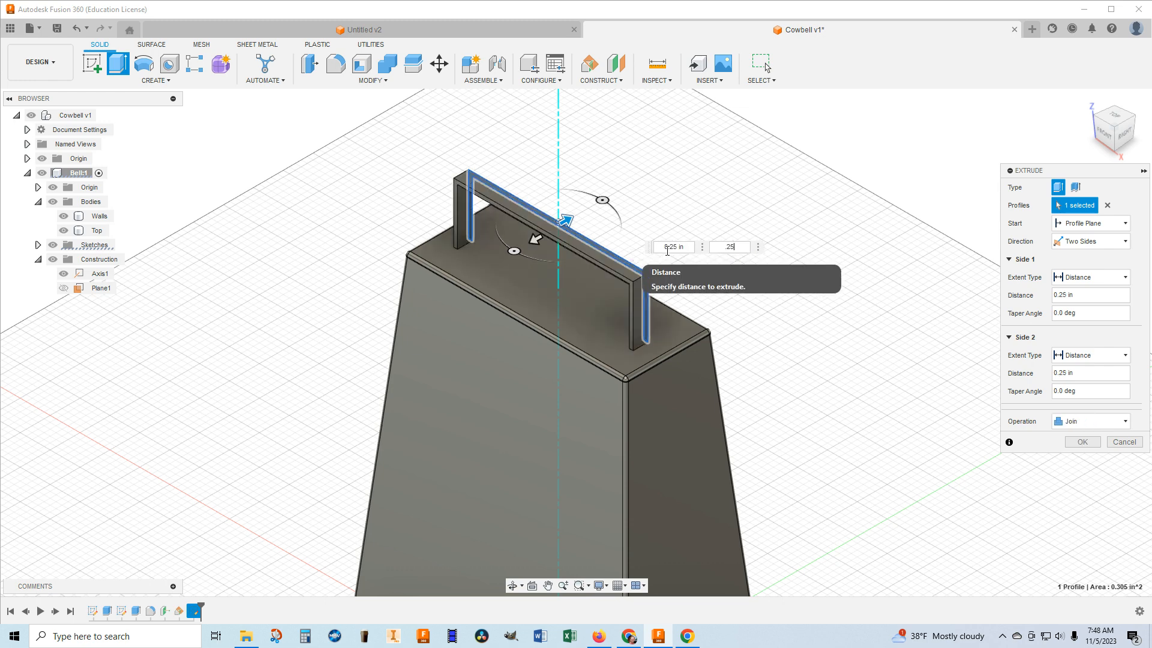
{"action": "left_click", "coordinate": [1080, 427]}
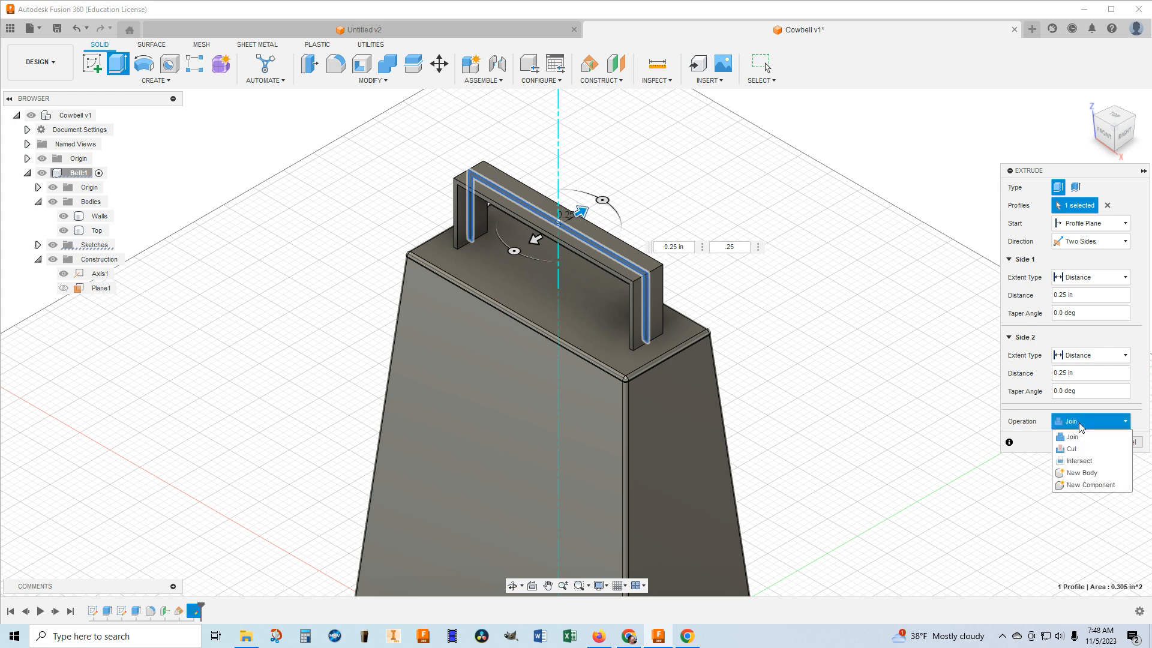
{"action": "left_click", "coordinate": [1074, 474]}
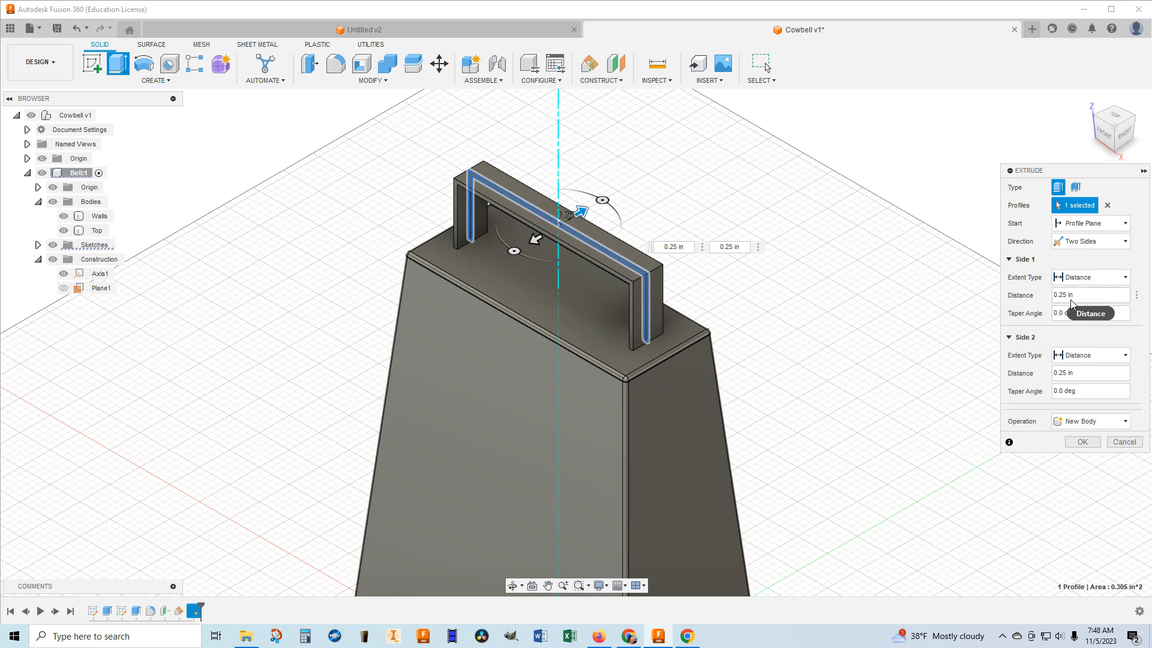
{"action": "left_click", "coordinate": [1082, 444]}
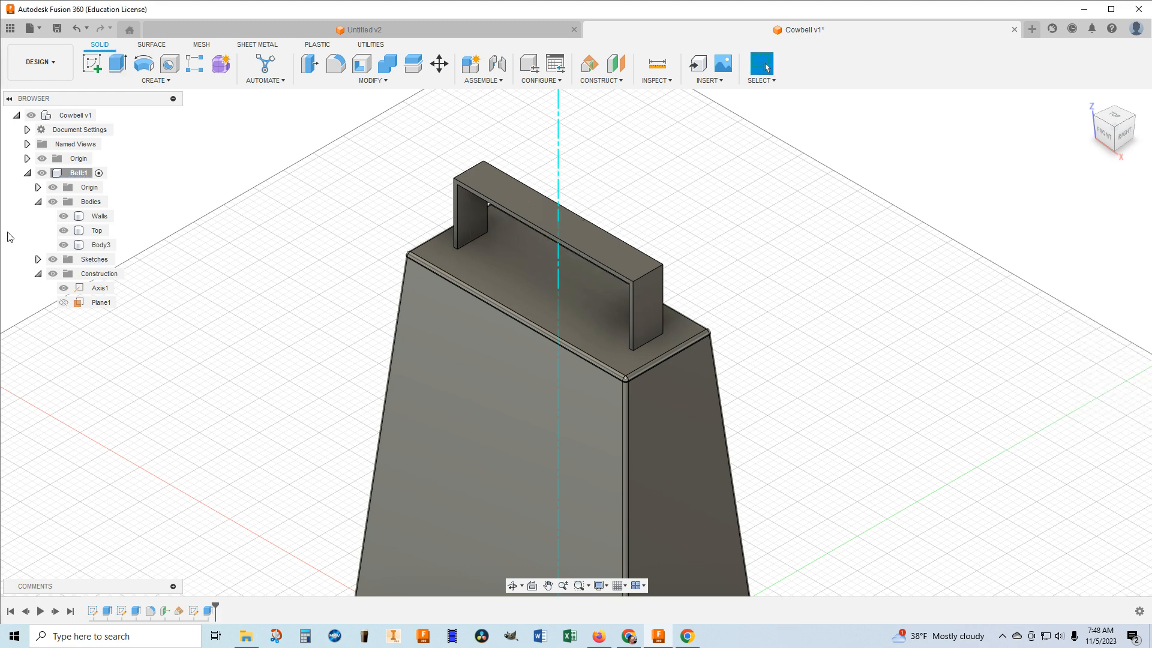
Rename the new handle body as Handle.
{"action": "right_click", "coordinate": [99, 250]}
{"action": "left_click", "coordinate": [123, 449]}
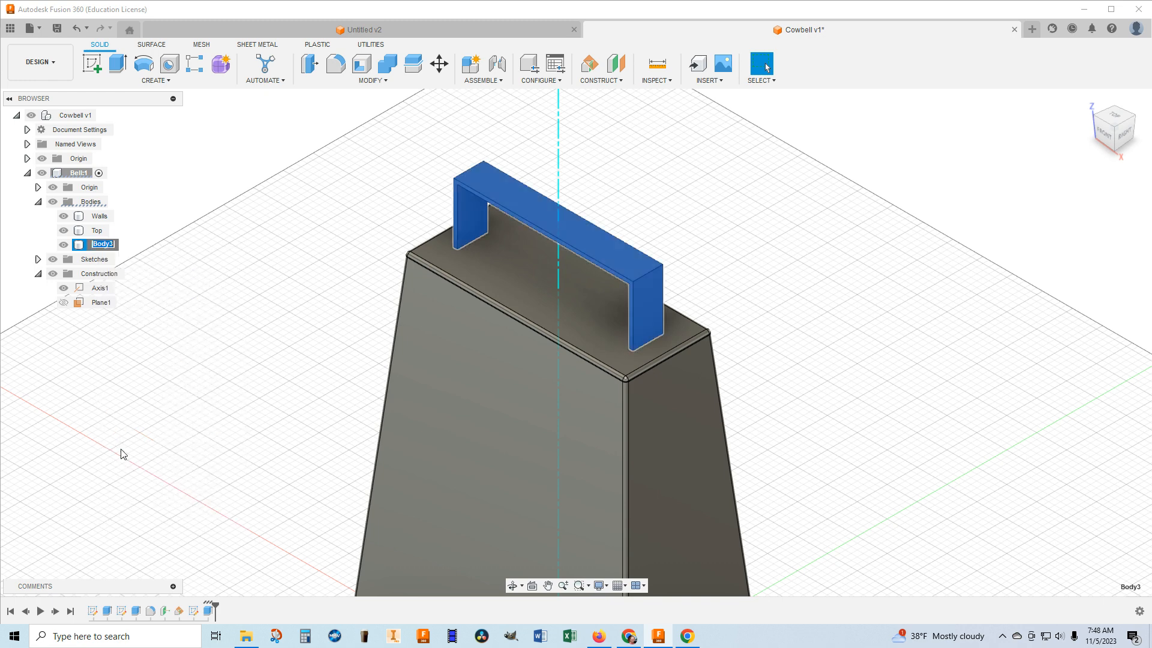
{"action": "type", "text": "Handle"}
{"action": "left_click", "coordinate": [124, 407]}
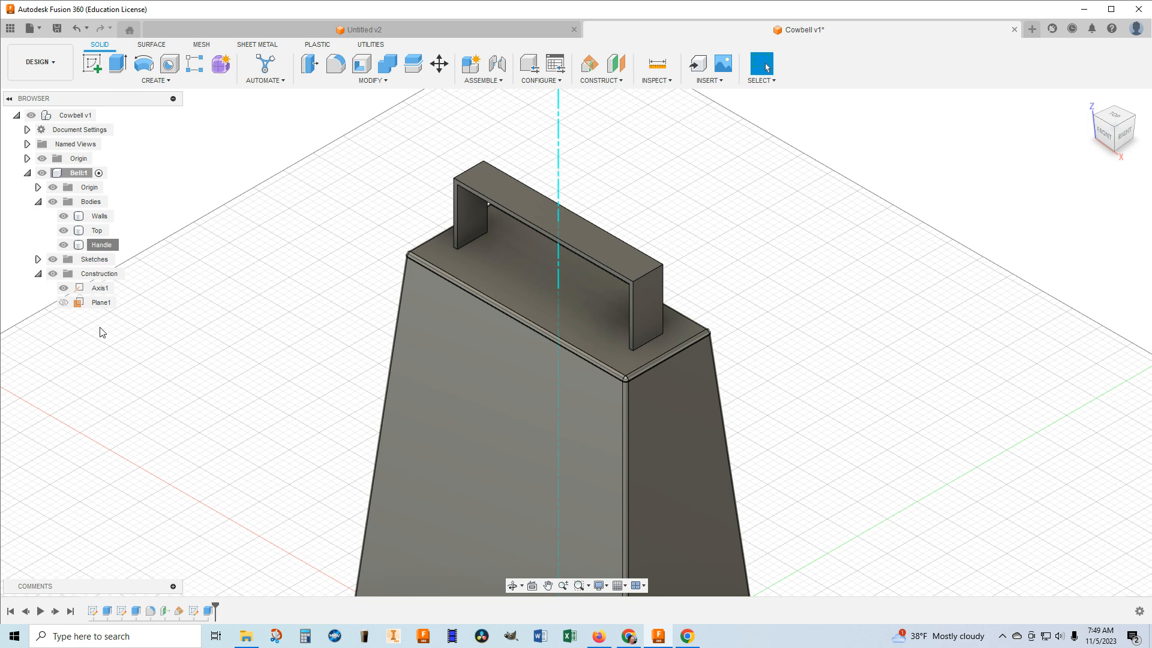
Start a Fillet and select the handle's front edges along the crossbar and both legs, plus the outer corner edge at the right end.
{"action": "scroll", "coordinate": [462, 189], "scroll_direction": "up", "scroll_amount": 5}
{"action": "scroll", "coordinate": [457, 190], "scroll_direction": "up", "scroll_amount": 3}
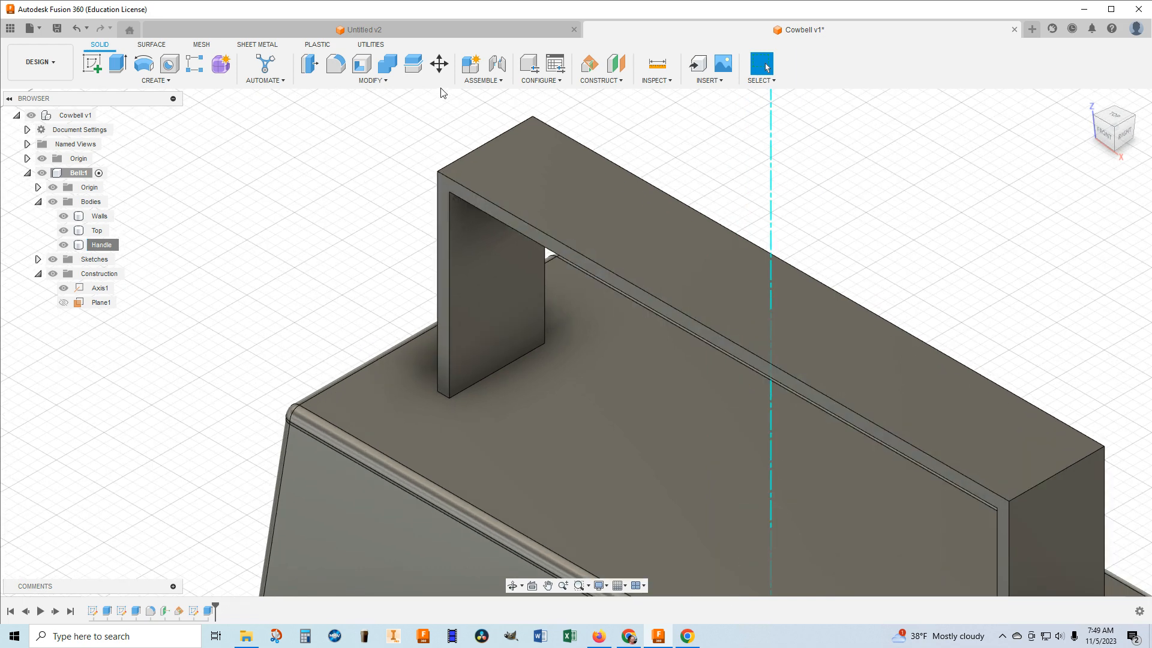
{"action": "left_click", "coordinate": [336, 63]}
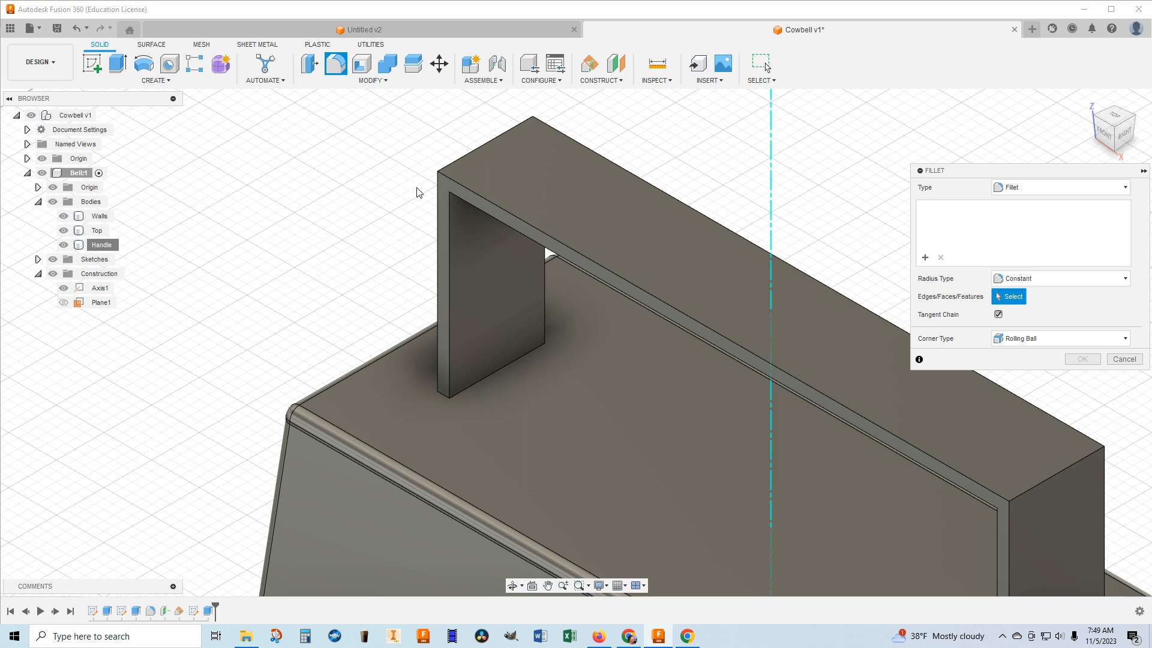
{"action": "left_click", "coordinate": [454, 190]}
{"action": "left_click", "coordinate": [449, 192]}
{"action": "left_click", "coordinate": [449, 210]}
{"action": "left_click", "coordinate": [548, 249]}
{"action": "middle_click_drag", "start_coordinate": [553, 262], "coordinate": [215, 84]}
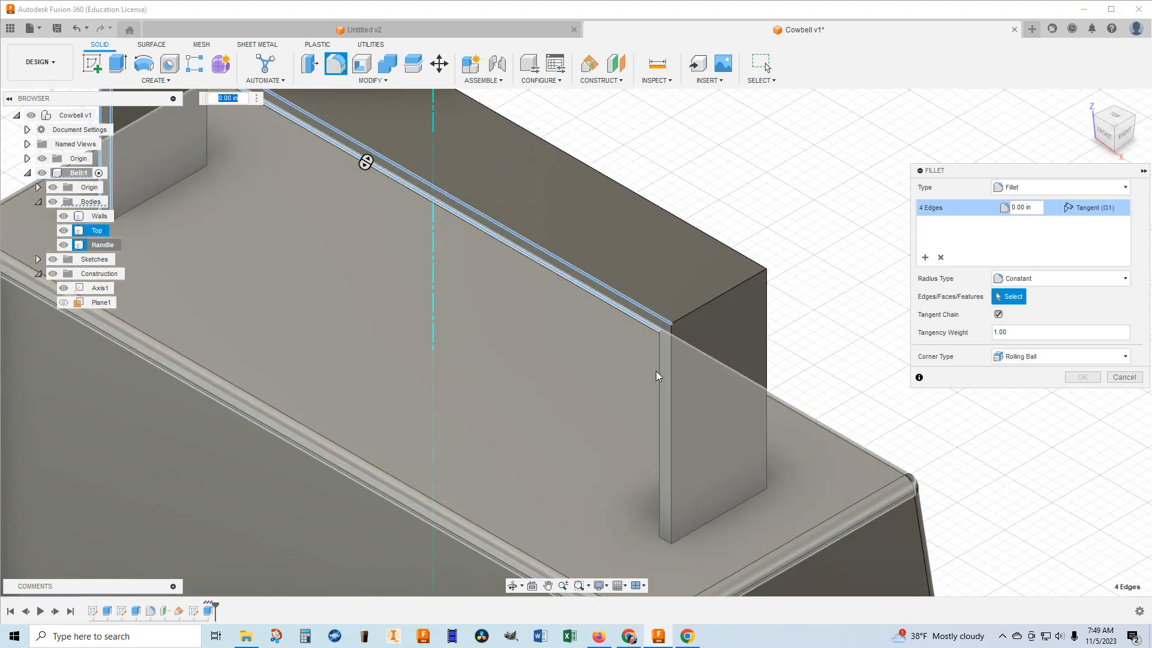
{"action": "left_click", "coordinate": [660, 370]}
{"action": "left_click", "coordinate": [673, 370]}
{"action": "left_click", "coordinate": [697, 307]}
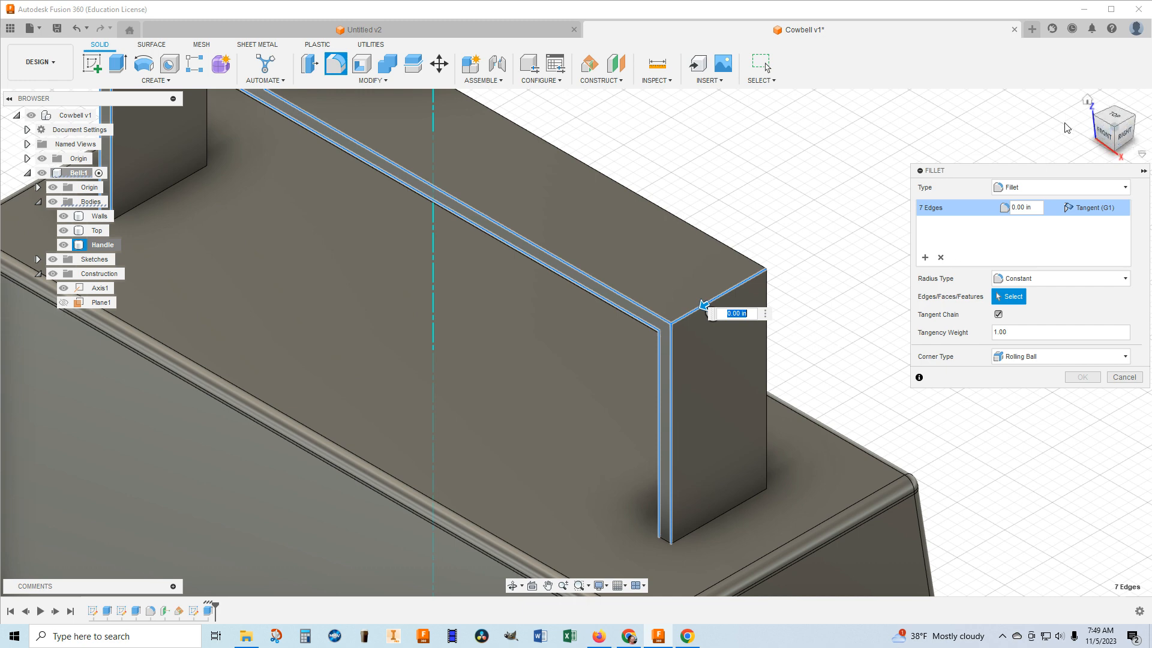
Add the handle's back edges along the crossbar and the inner and outer edges of both back legs to the fillet selection.
{"action": "left_click_drag", "start_coordinate": [1117, 129], "coordinate": [1036, 128]}
{"action": "middle_click_drag", "start_coordinate": [853, 265], "coordinate": [1151, 257]}
{"action": "left_click_drag", "start_coordinate": [1117, 129], "coordinate": [1084, 136]}
{"action": "middle_click_drag", "start_coordinate": [906, 181], "coordinate": [1088, 188]}
{"action": "left_click_drag", "start_coordinate": [1098, 133], "coordinate": [1065, 136]}
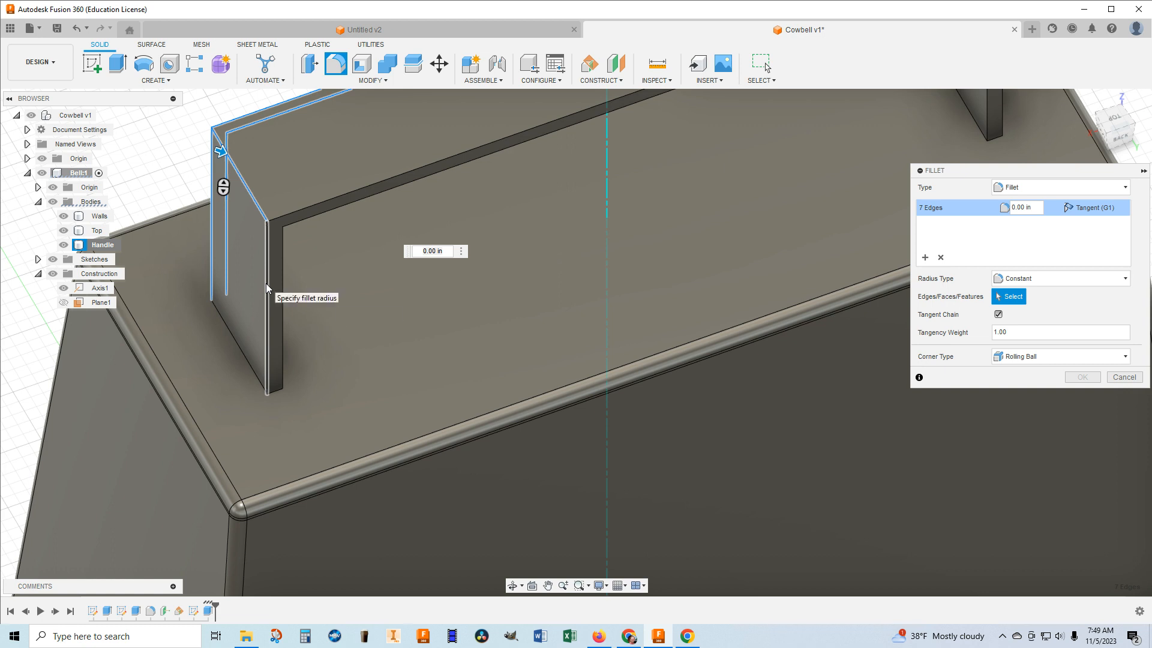
{"action": "left_click", "coordinate": [265, 283]}
{"action": "left_click", "coordinate": [282, 249]}
{"action": "middle_click_drag", "start_coordinate": [795, 144], "coordinate": [574, 356]}
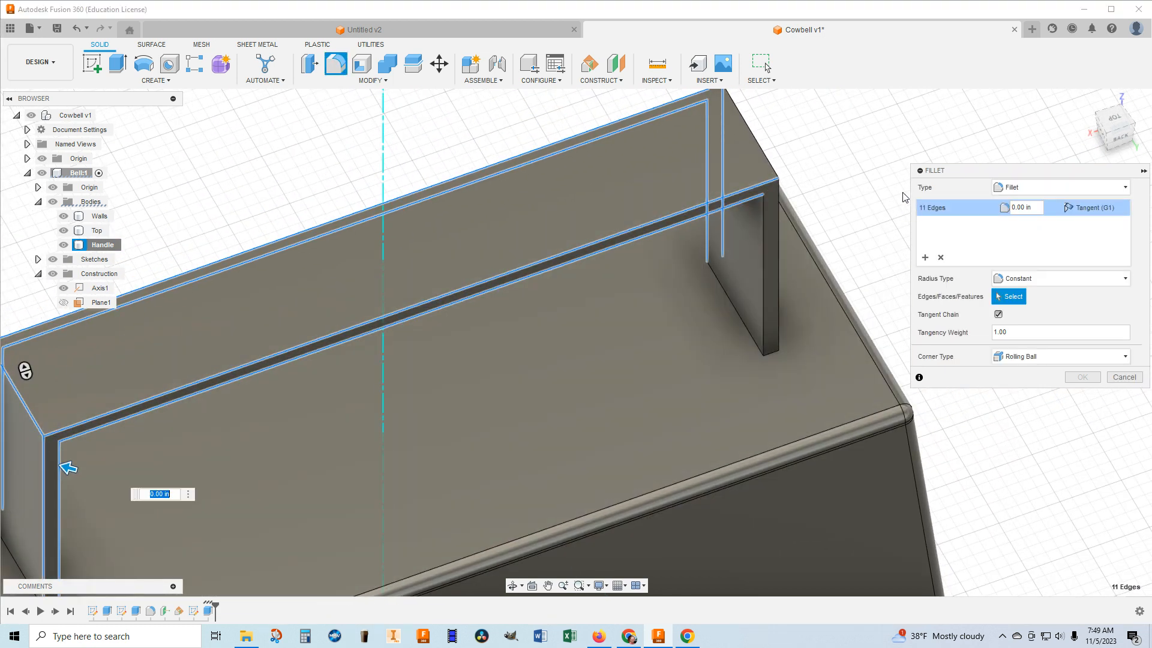
{"action": "left_click", "coordinate": [760, 233]}
{"action": "left_click", "coordinate": [778, 240]}
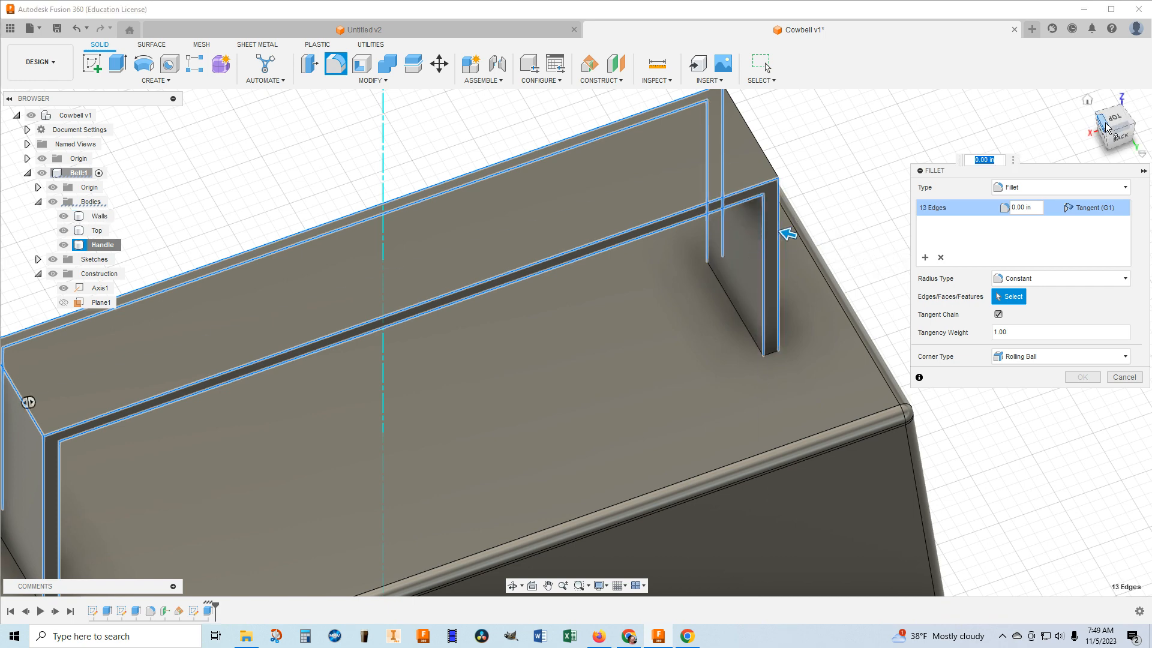
{"action": "middle_click_drag", "start_coordinate": [576, 342], "coordinate": [618, 359], "text": "shift"}
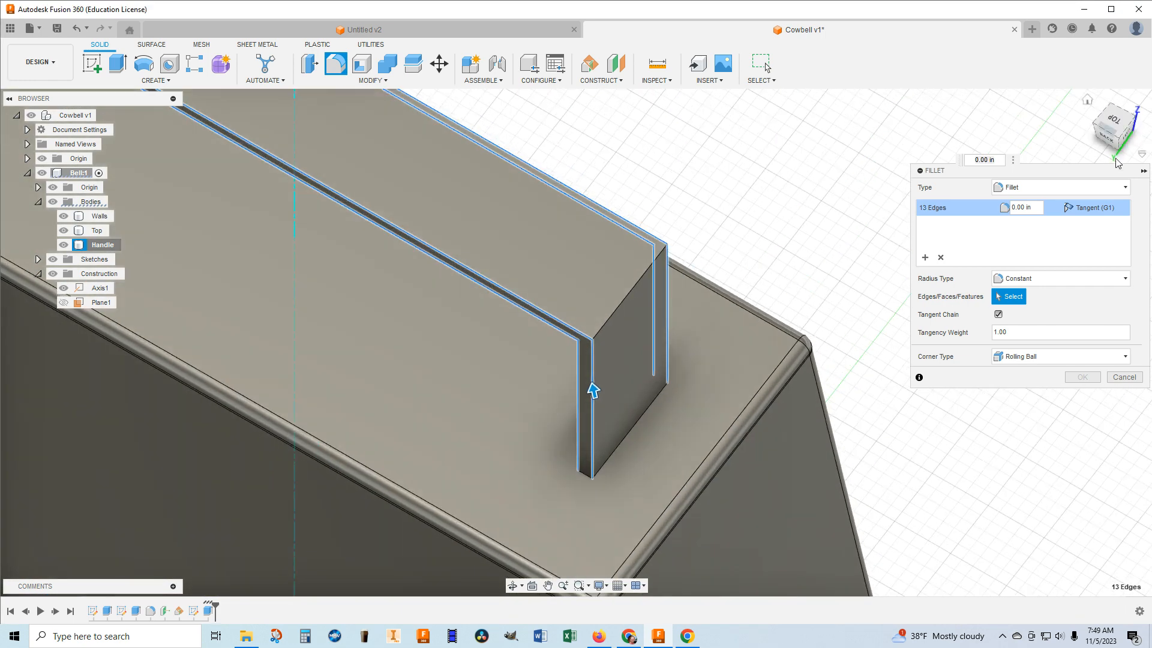
Add the remaining outer corner edge at the crossbar's other end and fillet all selected handle edges with a 0.025 in radius.
{"action": "left_click", "coordinate": [634, 296]}
{"action": "middle_click_drag", "start_coordinate": [723, 307], "coordinate": [800, 320]}
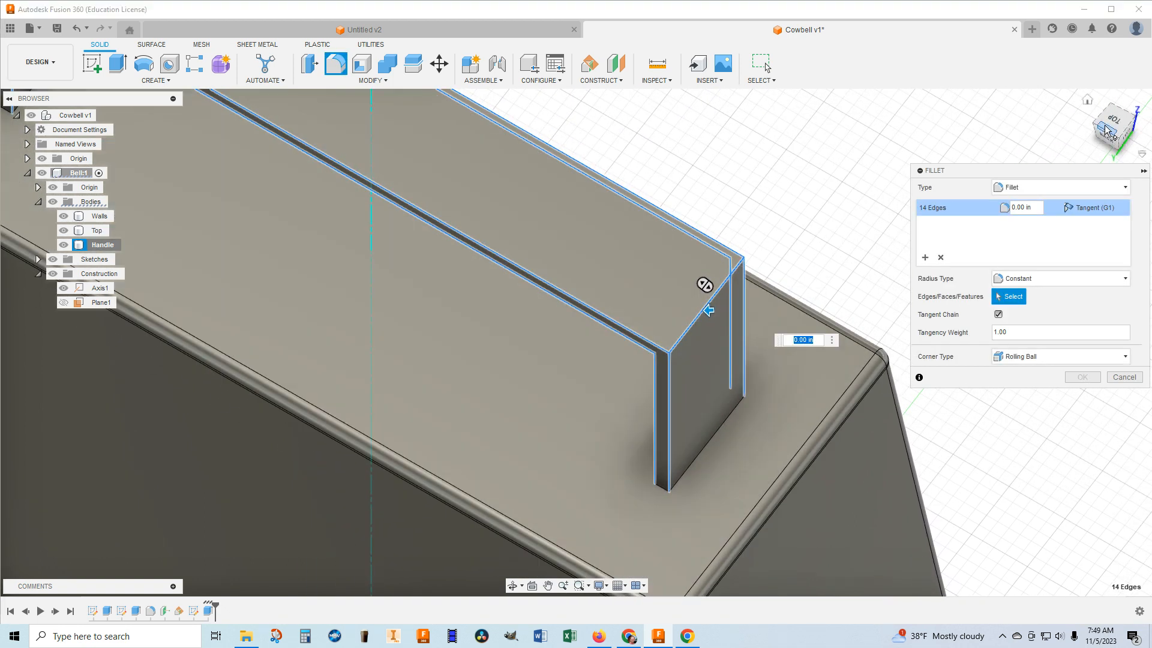
{"action": "left_click", "coordinate": [1041, 207]}
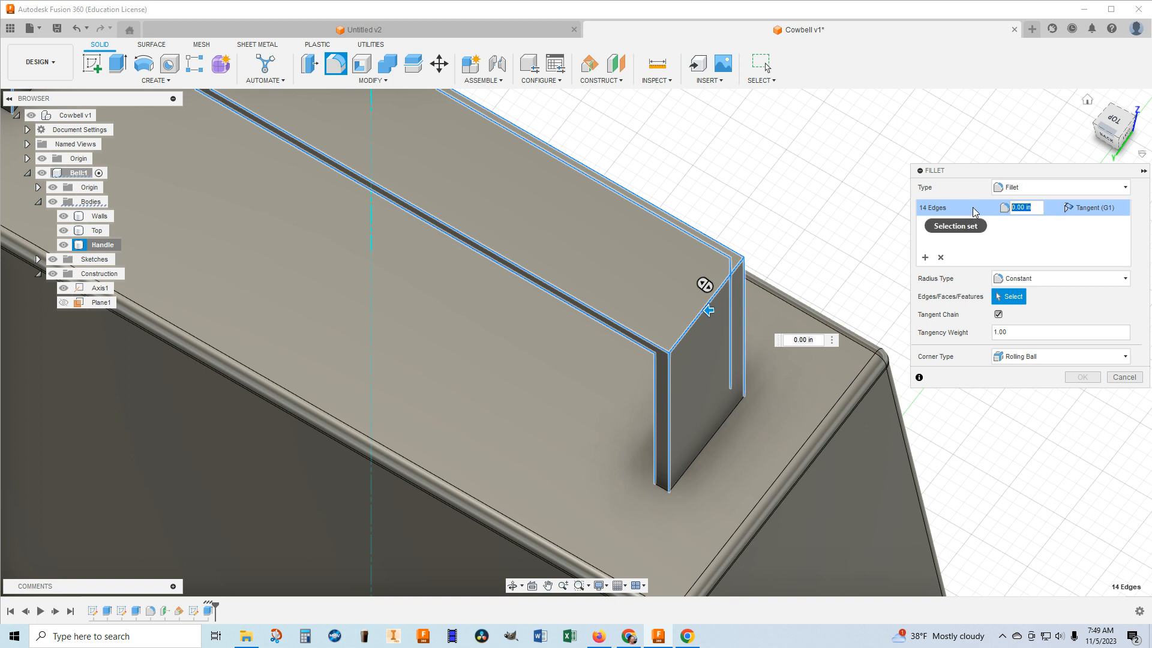
{"action": "key", "text": "BackSpace"}
{"action": "type", "text": ".025"}
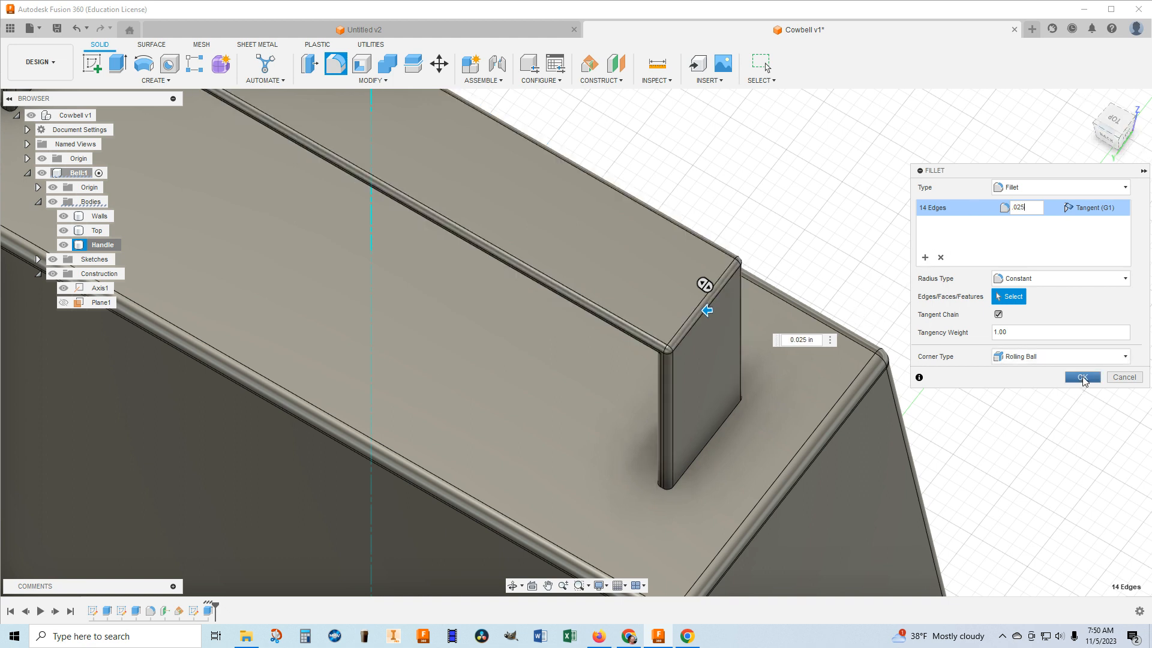
{"action": "left_click", "coordinate": [1082, 376]}
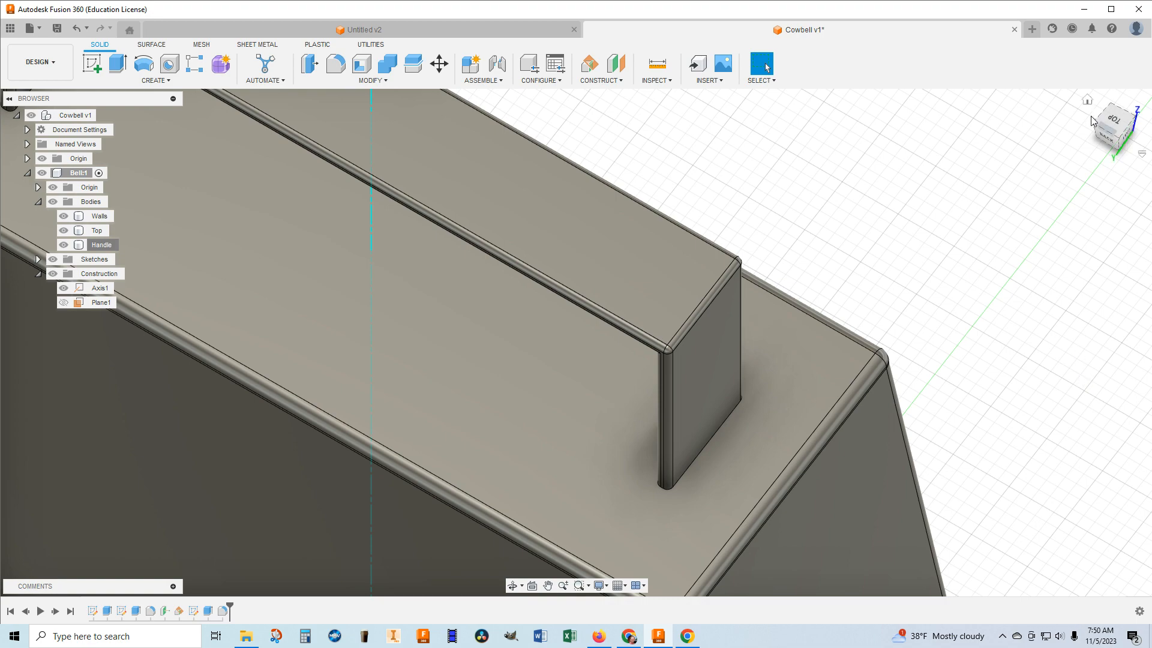
Hide the Walls body so that only the Top and Handle bodies are displayed.
{"action": "left_click", "coordinate": [1088, 102]}
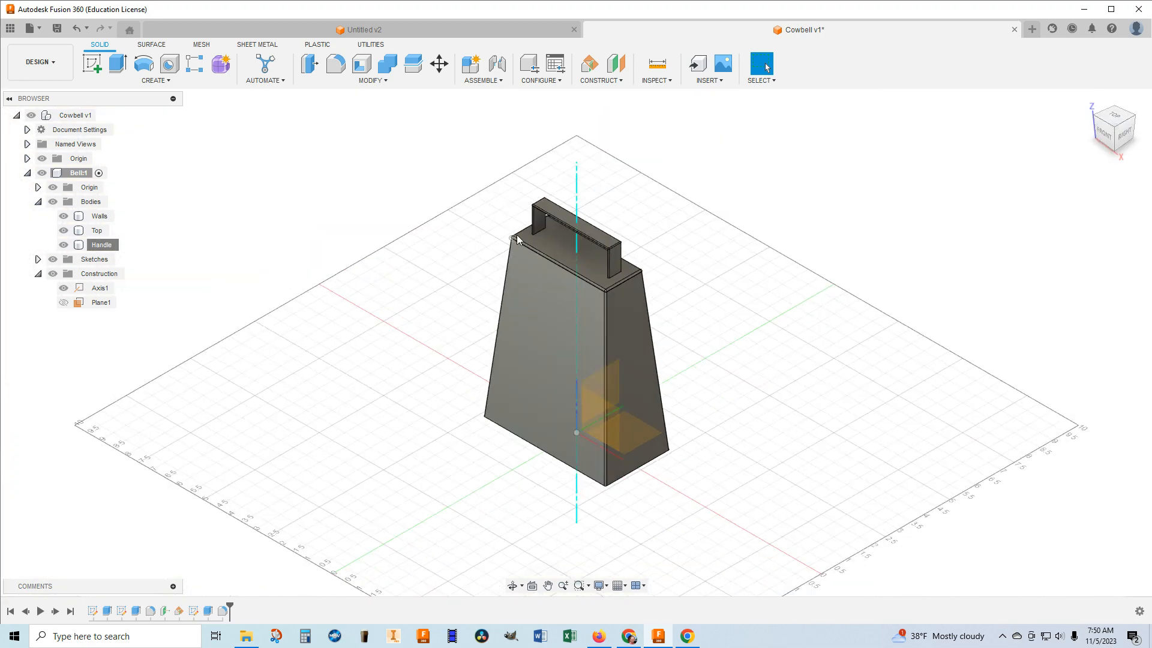
{"action": "scroll", "coordinate": [570, 226], "scroll_direction": "up", "scroll_amount": 3}
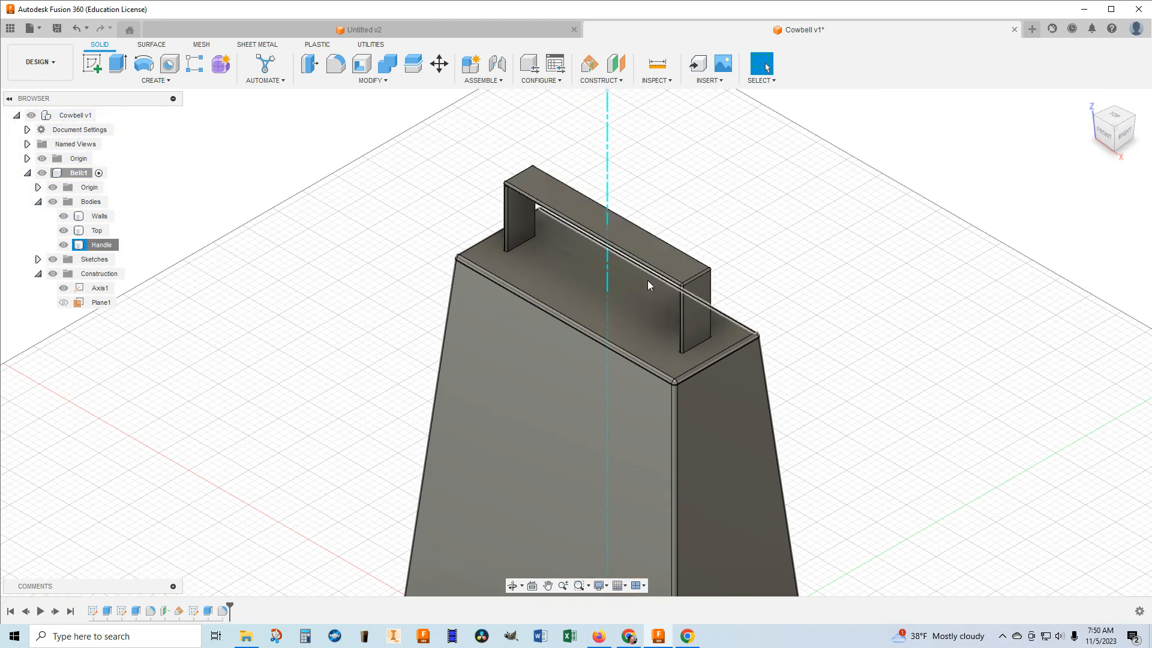
{"action": "scroll", "coordinate": [666, 315], "scroll_direction": "down", "scroll_amount": 2}
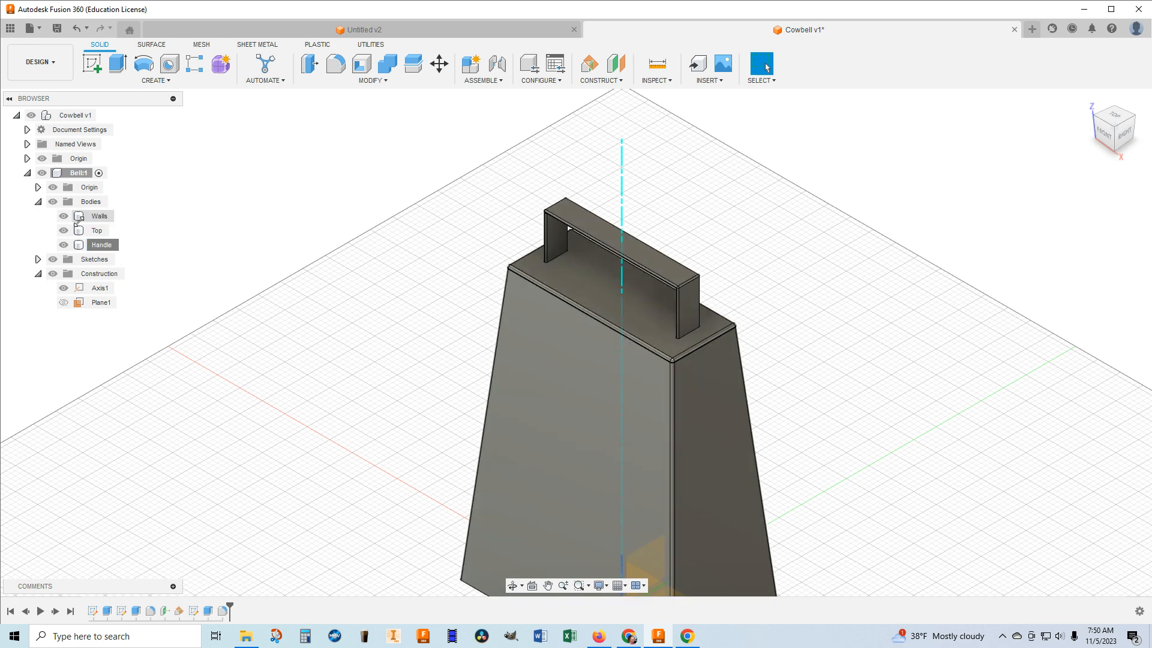
{"action": "left_click", "coordinate": [671, 324]}
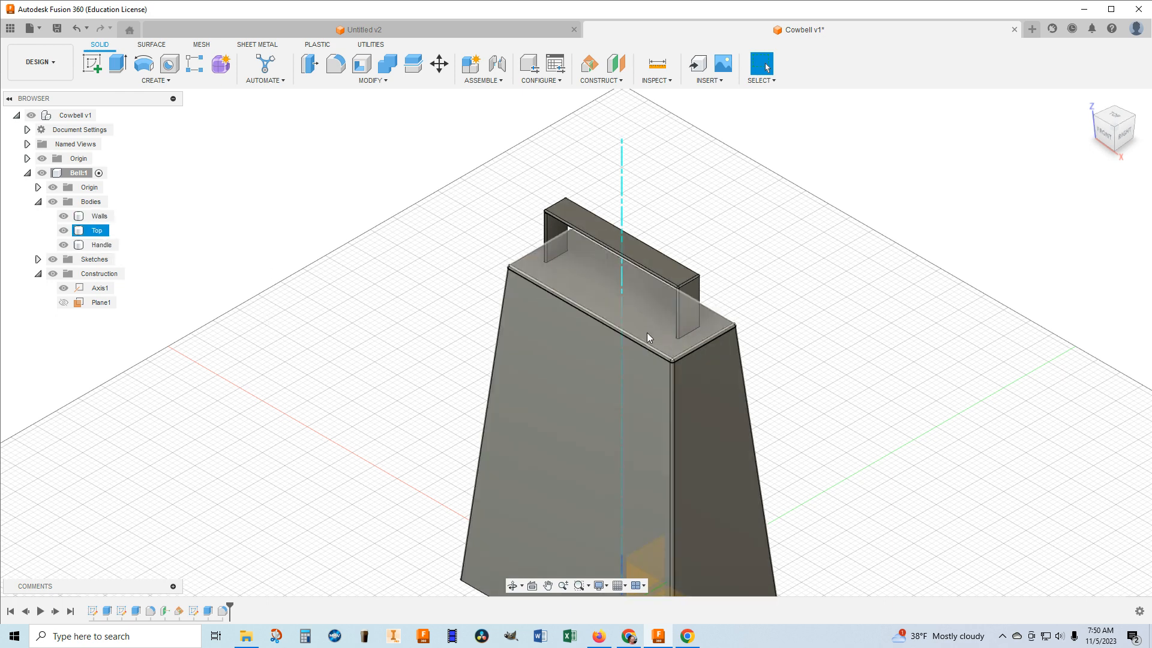
{"action": "left_click", "coordinate": [75, 216]}
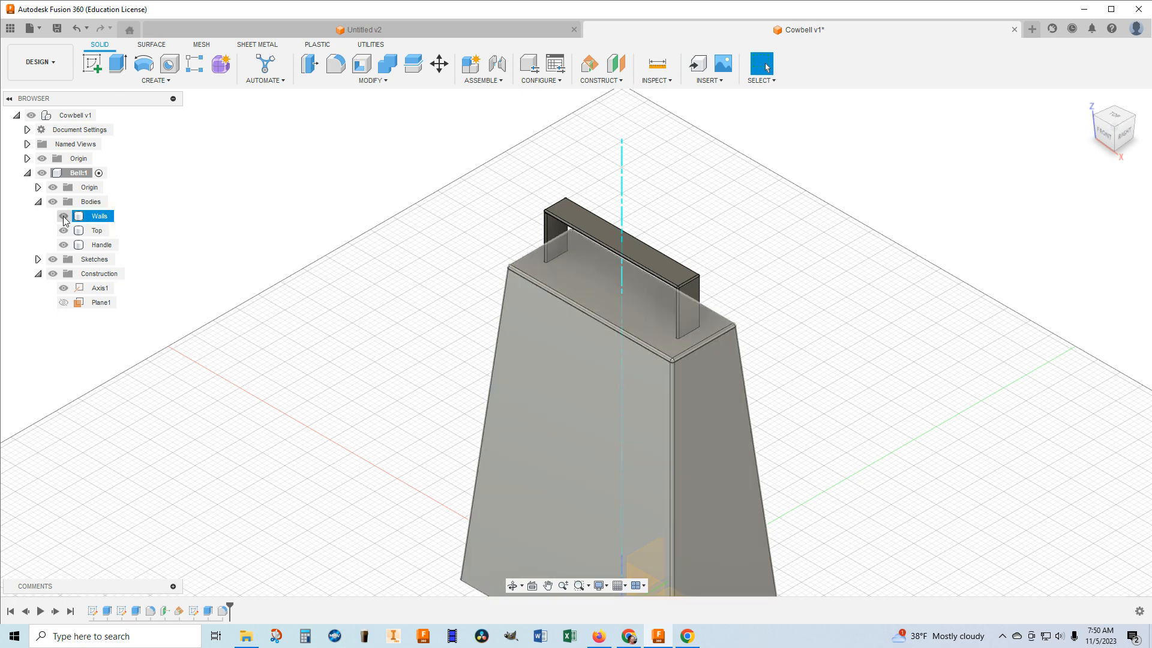
{"action": "left_click", "coordinate": [64, 216]}
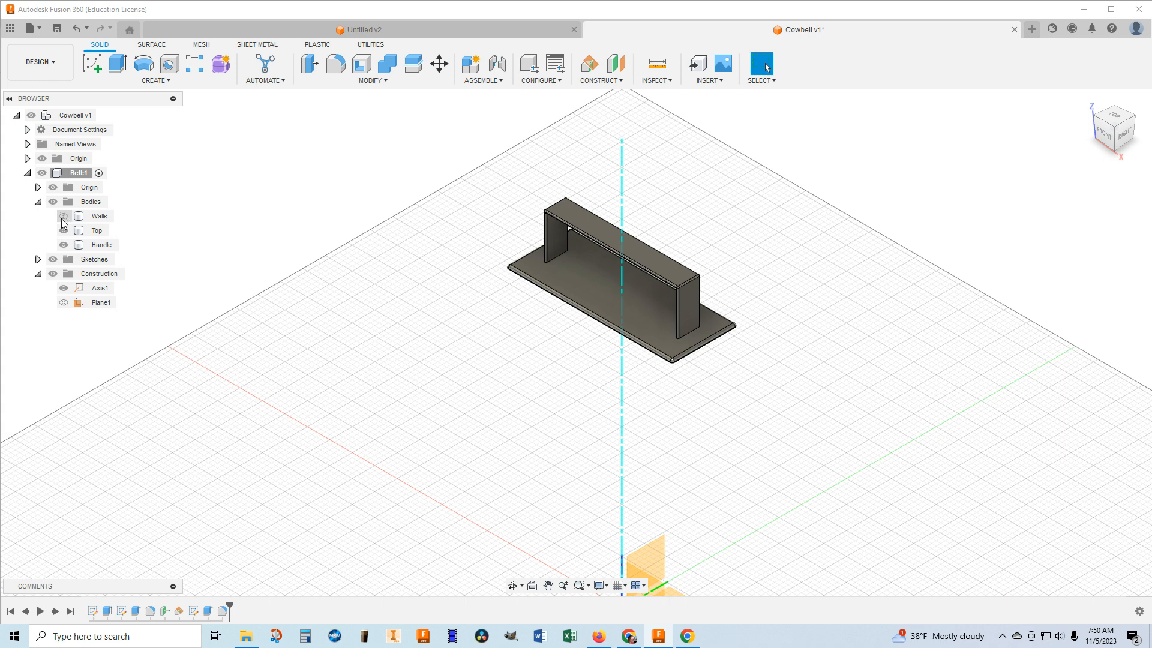
Show the construction plane Plane1 through the middle of the handle and top plate.
{"action": "left_click", "coordinate": [64, 303]}
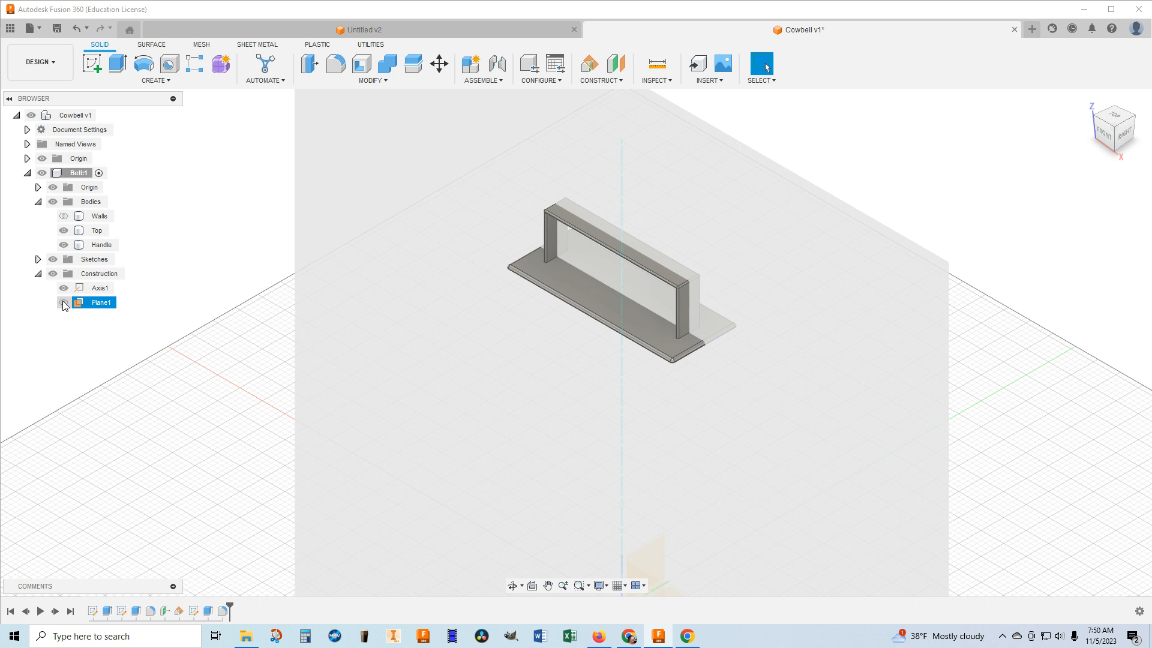
{"action": "left_click", "coordinate": [63, 303]}
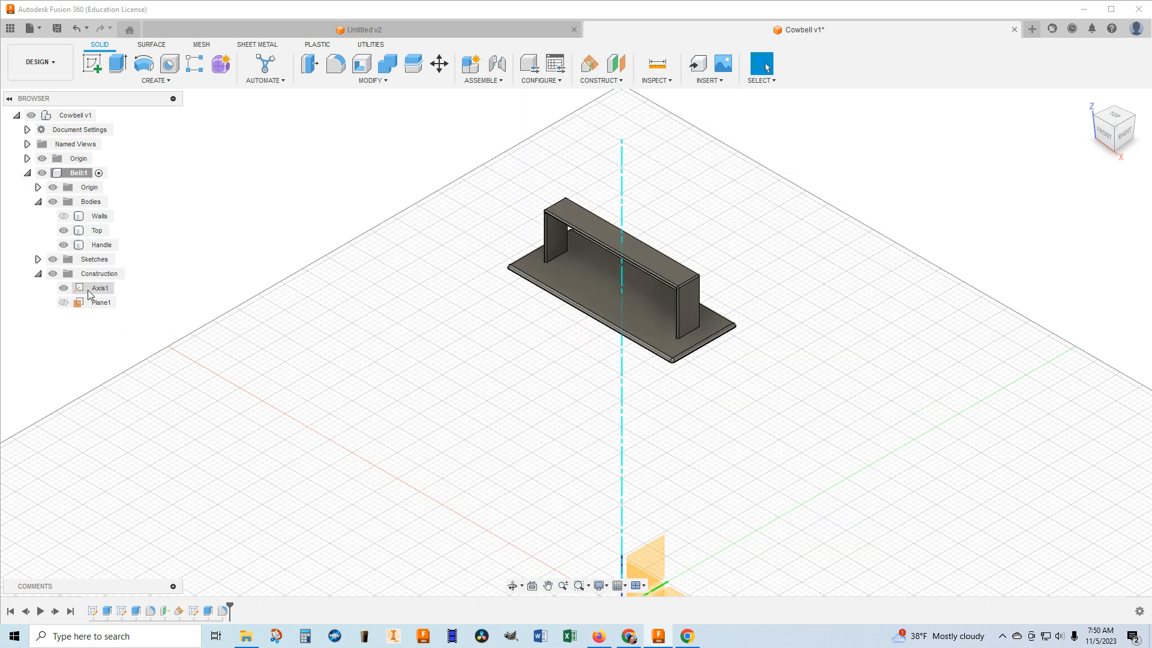
{"action": "left_click", "coordinate": [64, 303]}
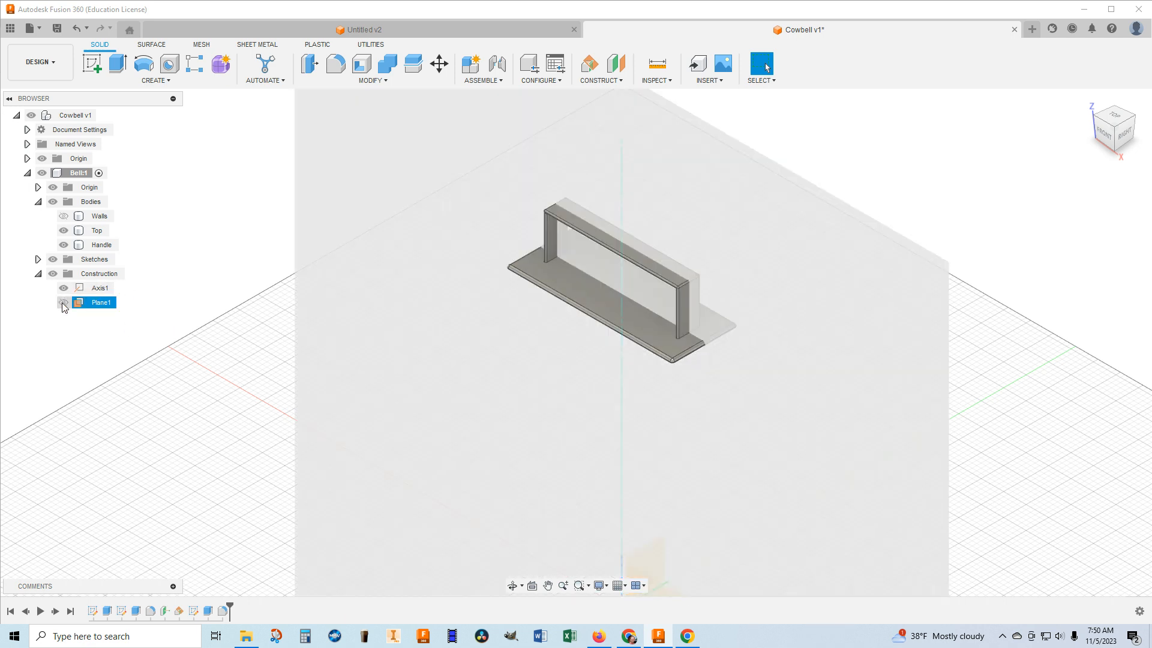
{"action": "left_click", "coordinate": [64, 303]}
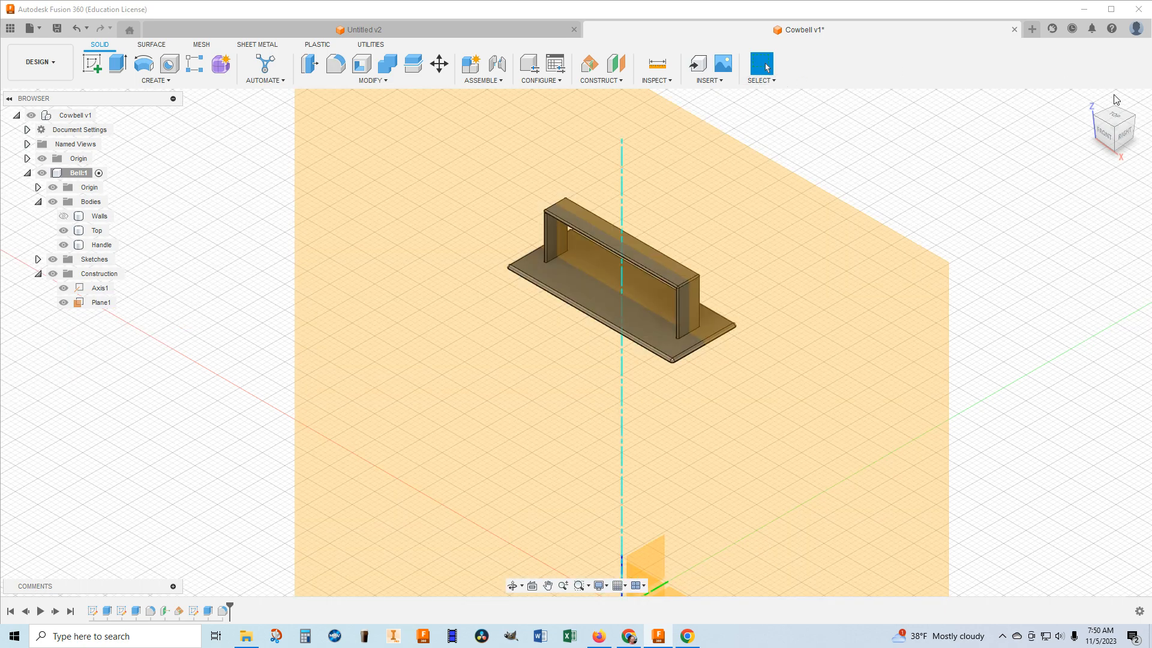
Create a new sketch on Plane1, the vertical mid-plane through the handle and top plate.
{"action": "mouse_move", "coordinate": [1110, 126]}
{"action": "left_mouse_down"}
{"action": "mouse_move", "coordinate": [1132, 68]}
{"action": "mouse_move", "coordinate": [1149, 89]}
{"action": "left_mouse_up"}
{"action": "middle_click_drag", "start_coordinate": [824, 189], "coordinate": [780, 233]}
{"action": "left_click_drag", "start_coordinate": [1112, 128], "coordinate": [1112, 113]}
{"action": "left_click", "coordinate": [607, 310]}
{"action": "scroll", "coordinate": [607, 311], "scroll_direction": "up", "scroll_amount": 2}
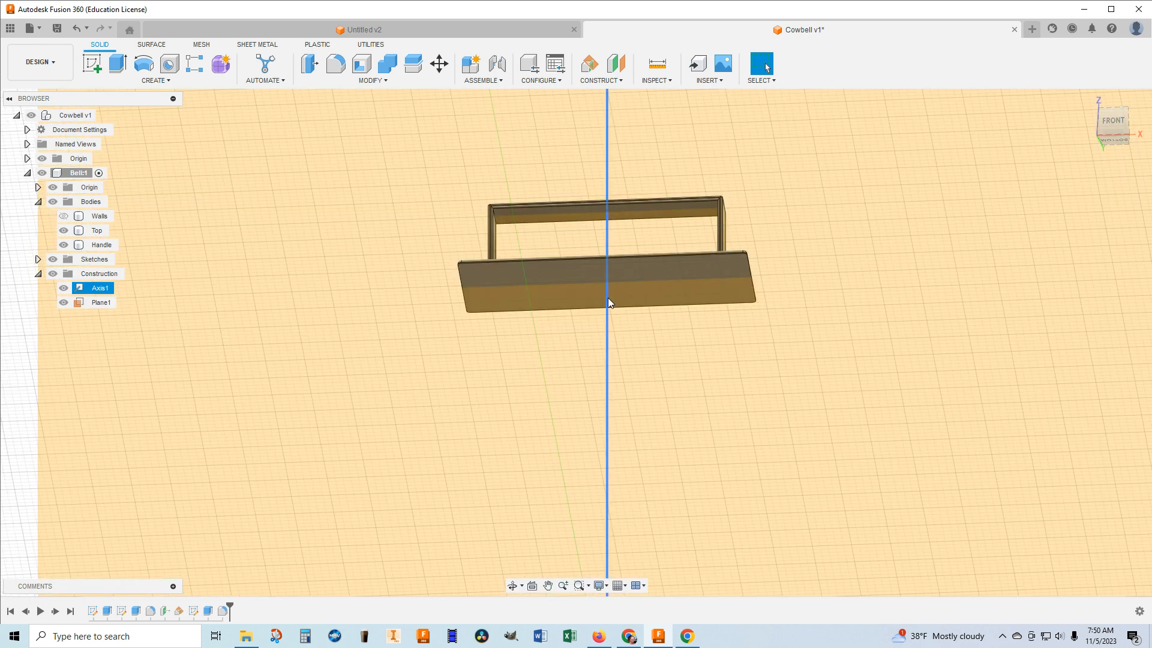
{"action": "left_click", "coordinate": [627, 285]}
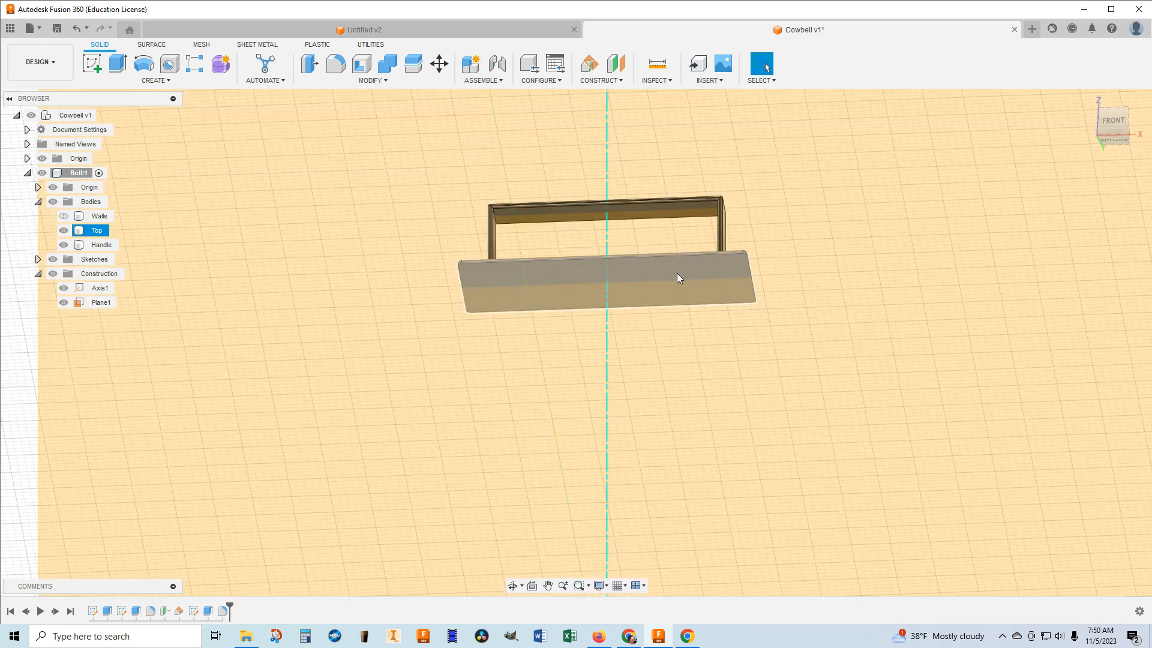
{"action": "left_click", "coordinate": [644, 275]}
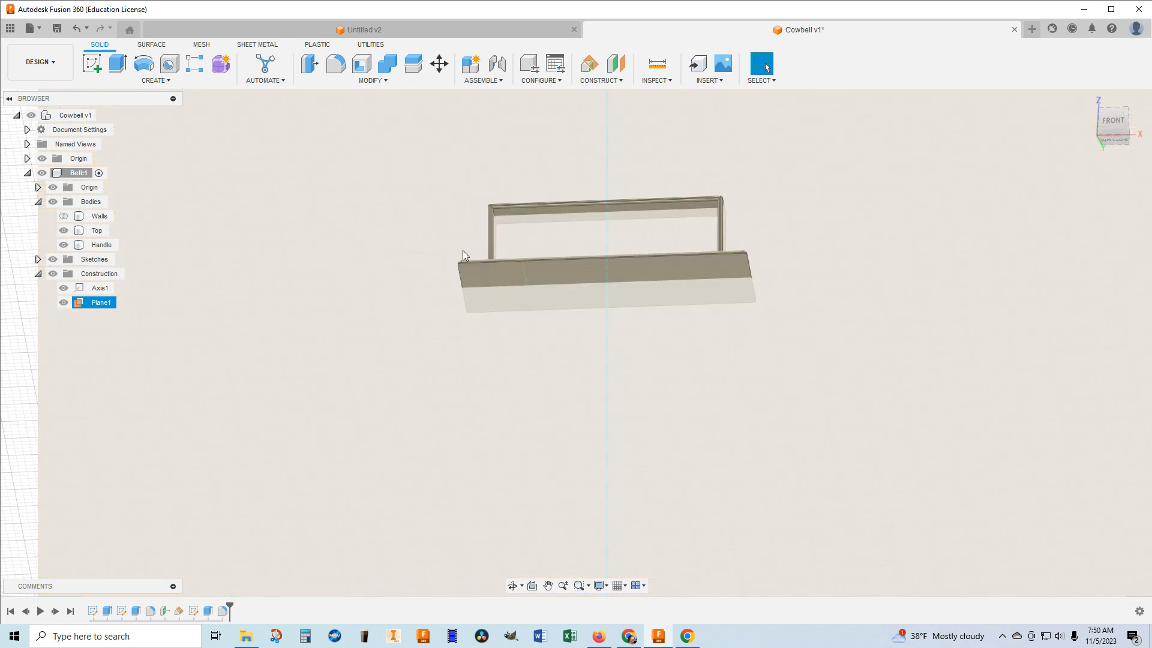
{"action": "left_click", "coordinate": [91, 63]}
{"action": "left_click", "coordinate": [563, 269]}
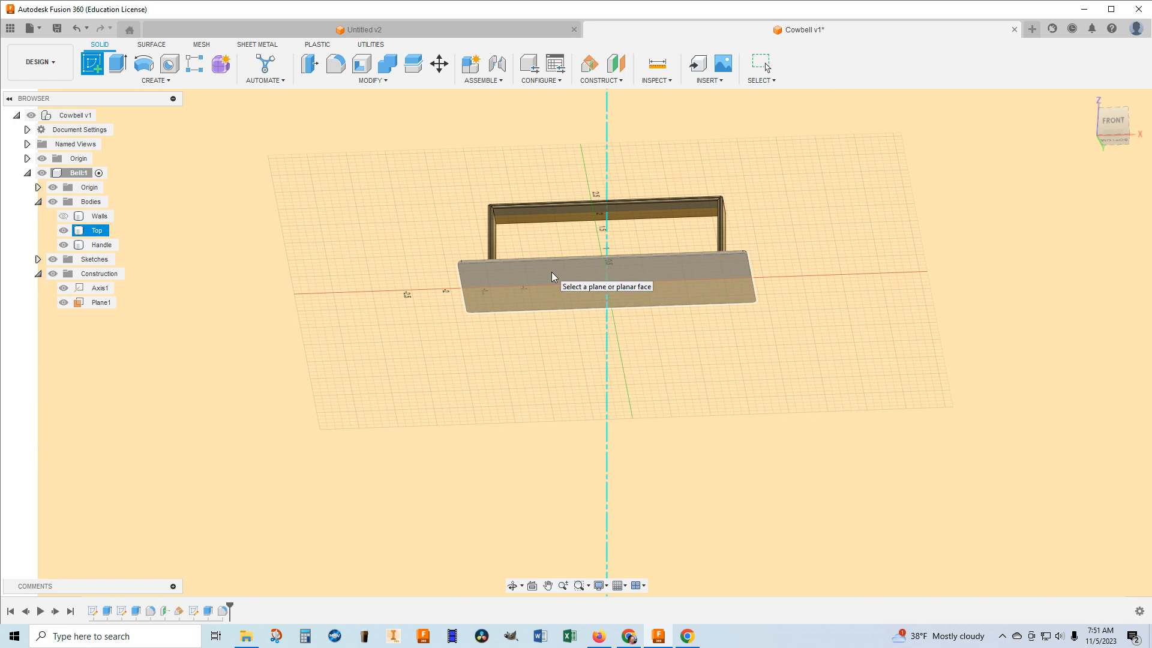
{"action": "key", "text": "Escape"}
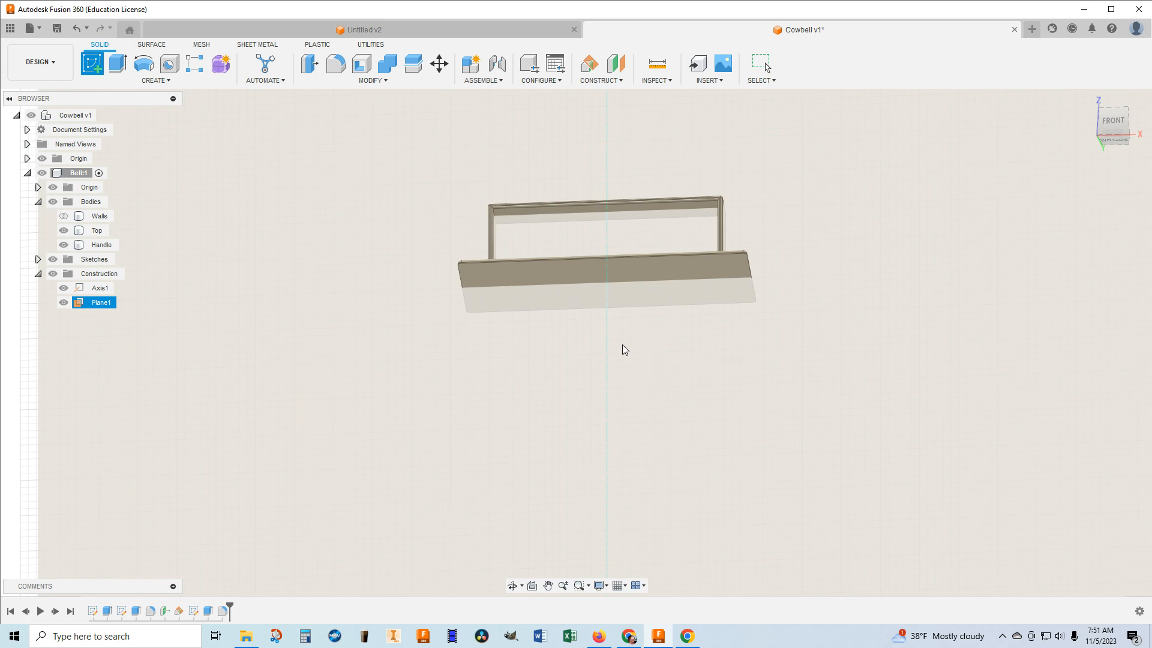
{"action": "left_click", "coordinate": [872, 318]}
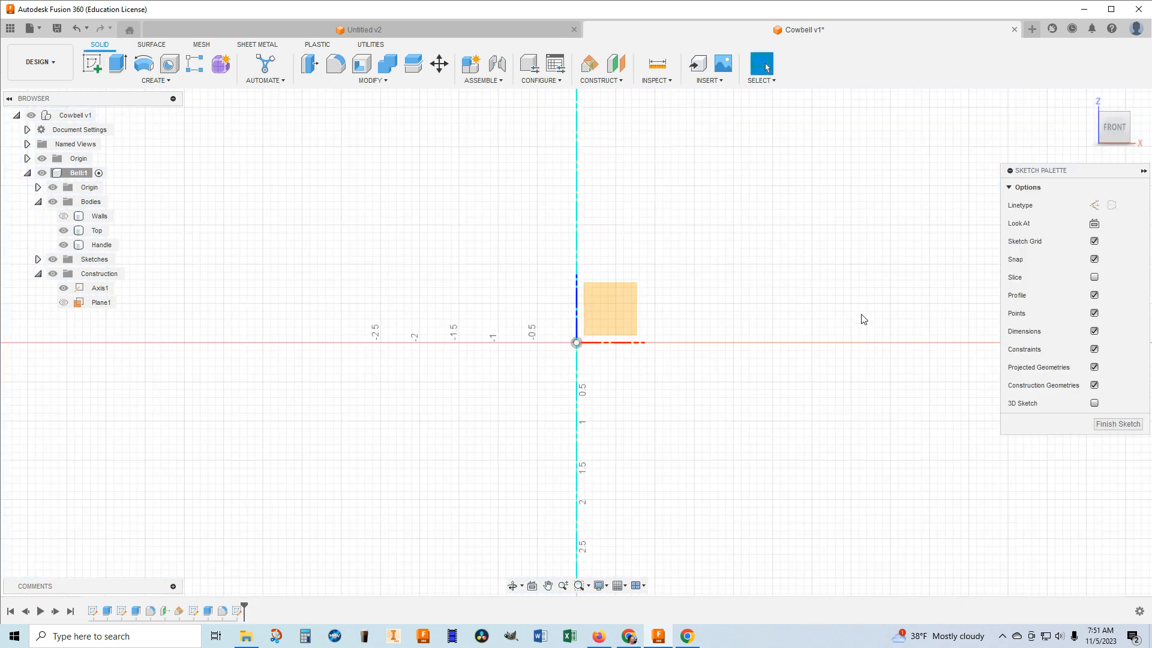
Start a circle in the Plane1 sketch for the area beneath the top plate.
{"action": "scroll", "coordinate": [780, 267], "scroll_direction": "down", "scroll_amount": 10}
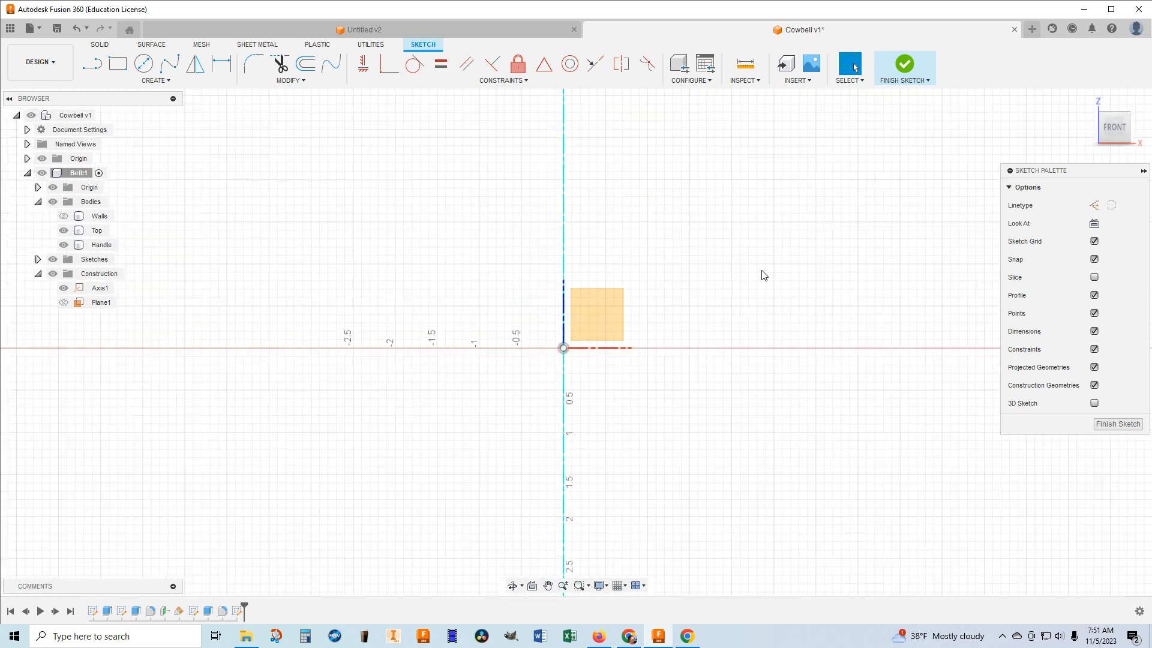
{"action": "middle_click_drag", "start_coordinate": [757, 266], "coordinate": [711, 424]}
{"action": "scroll", "coordinate": [662, 312], "scroll_direction": "up", "scroll_amount": 5}
{"action": "scroll", "coordinate": [633, 287], "scroll_direction": "up", "scroll_amount": 5}
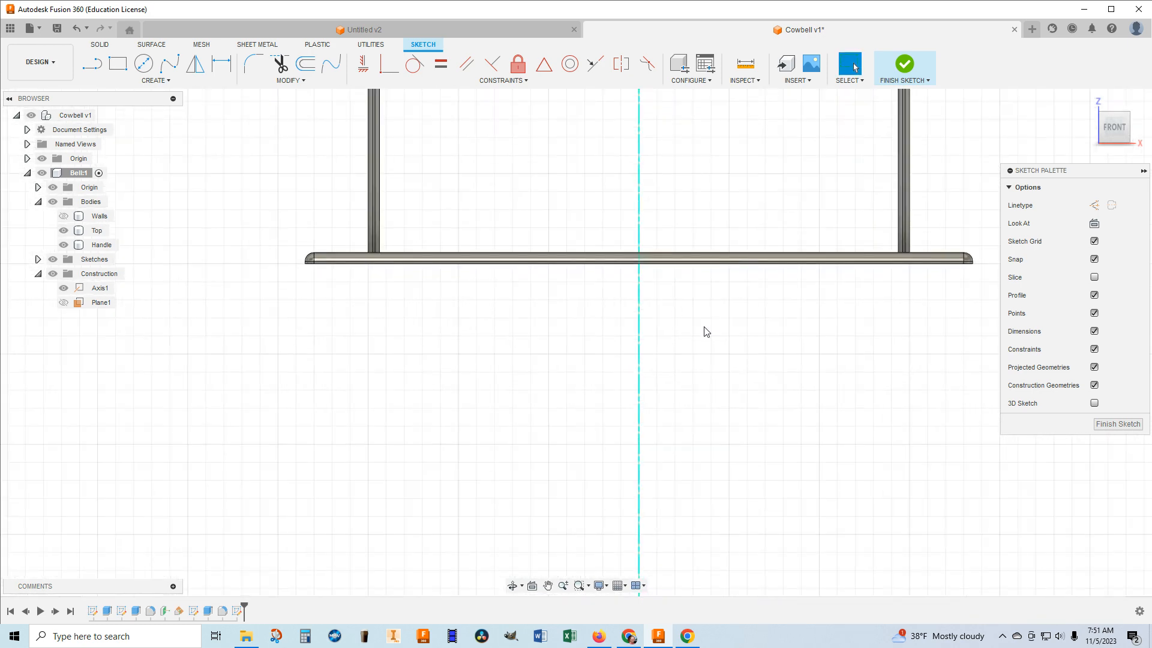
{"action": "left_click_drag", "start_coordinate": [1109, 131], "coordinate": [1106, 103]}
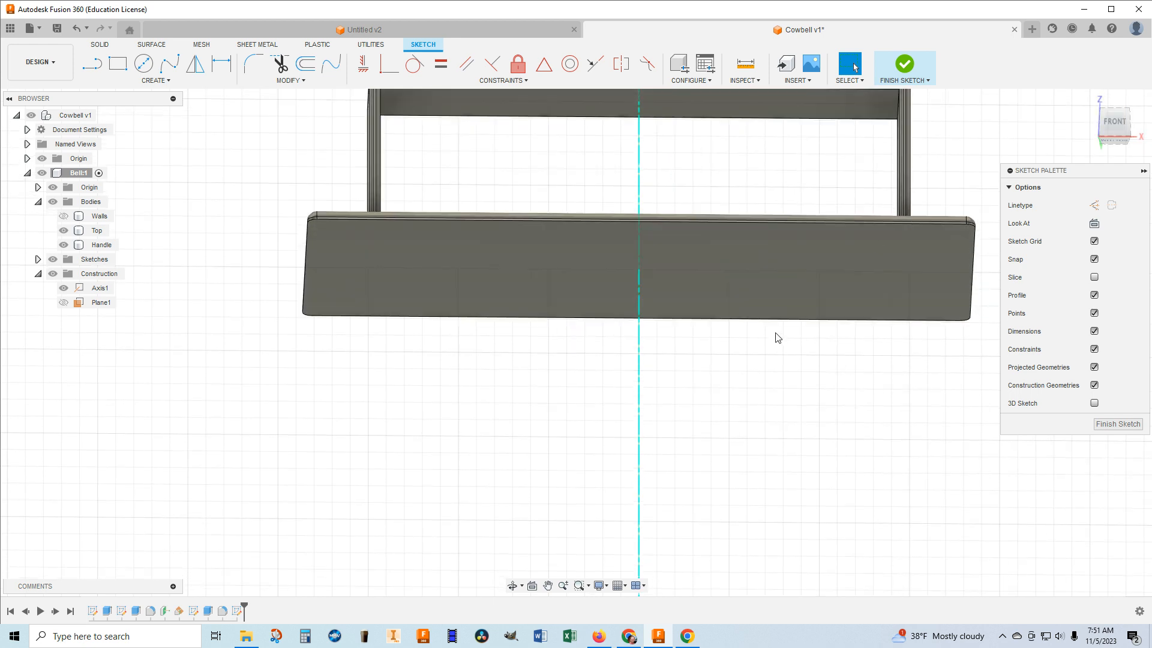
{"action": "scroll", "coordinate": [780, 334], "scroll_direction": "up", "scroll_amount": 1}
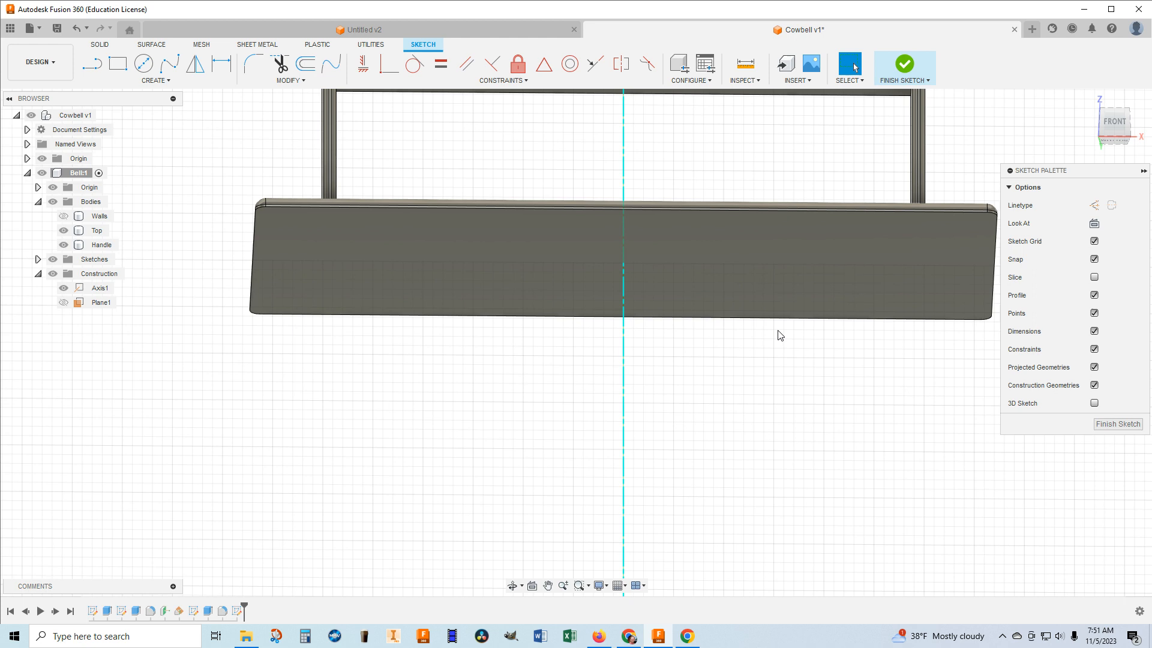
{"action": "scroll", "coordinate": [780, 335], "scroll_direction": "up", "scroll_amount": 2}
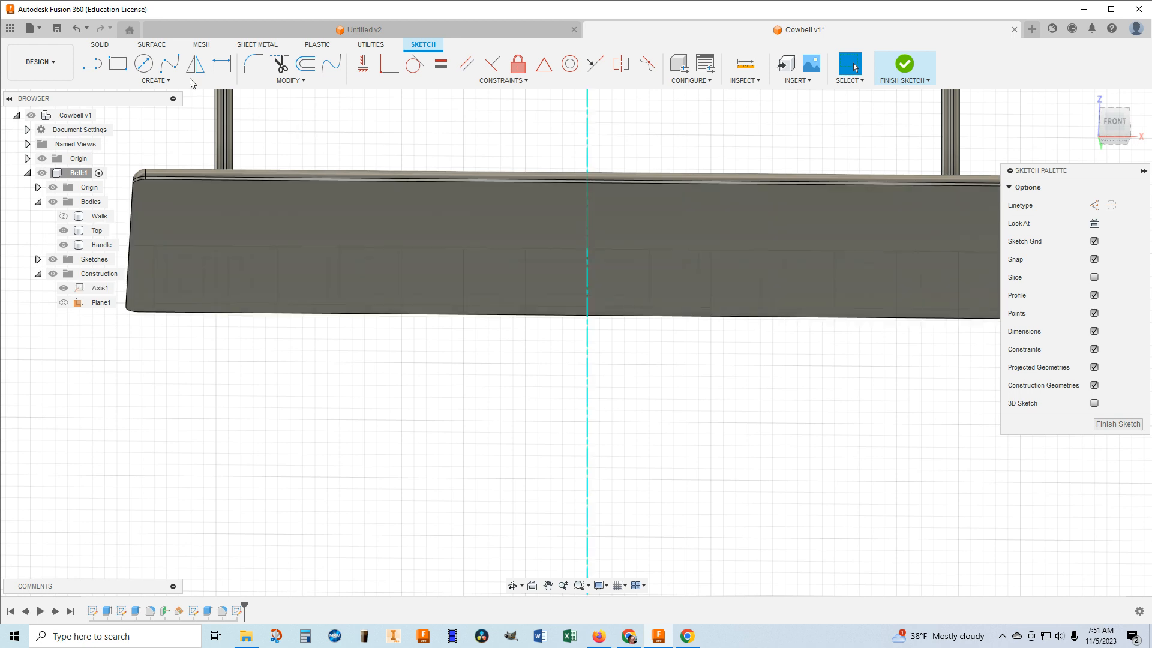
{"action": "left_click", "coordinate": [143, 66]}
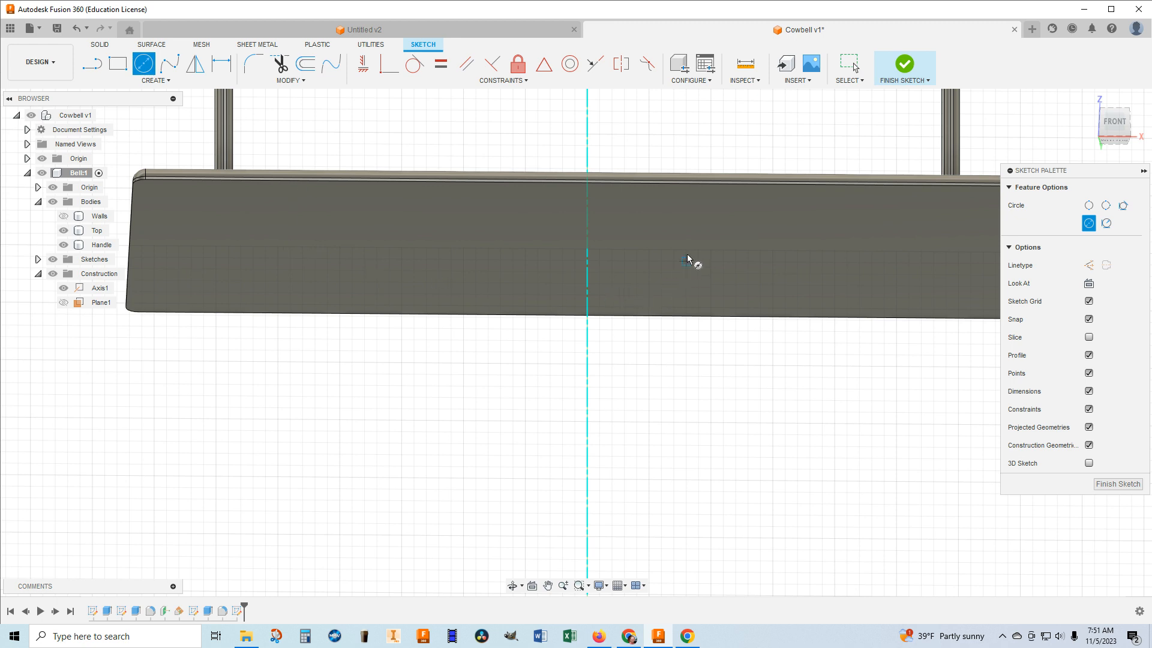
Draw a 0.5 in diameter circle centred on the vertical axis at the underside of the top plate.
{"action": "left_click", "coordinate": [587, 249]}
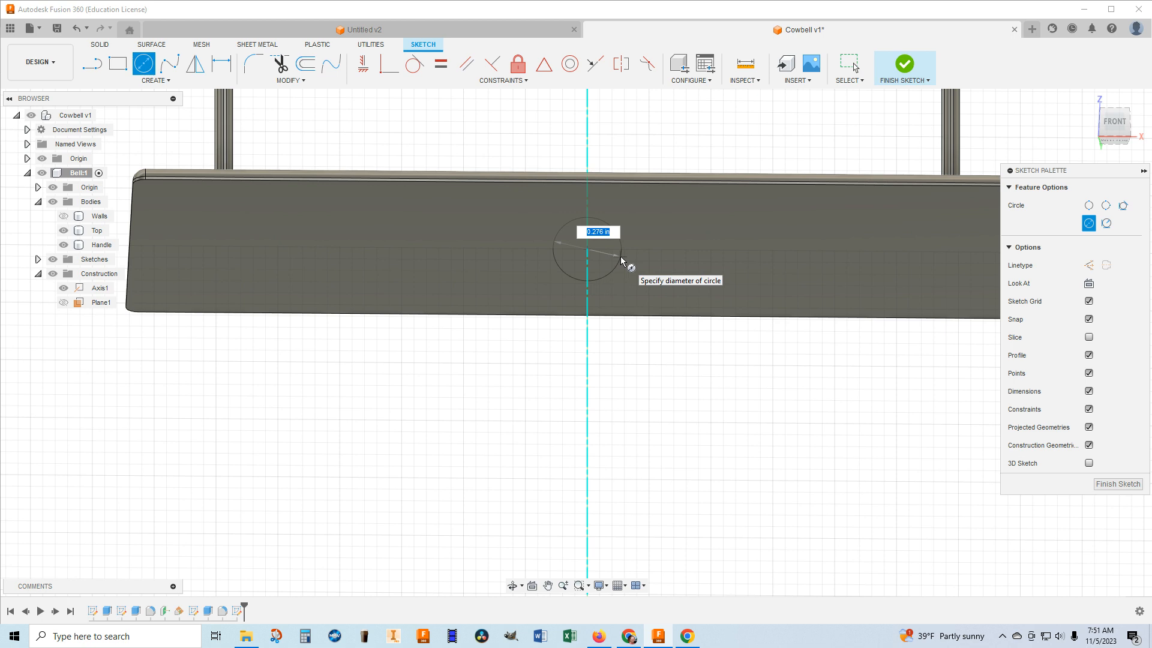
{"action": "key", "text": "BackSpace"}
{"action": "key", "text": "Tab"}
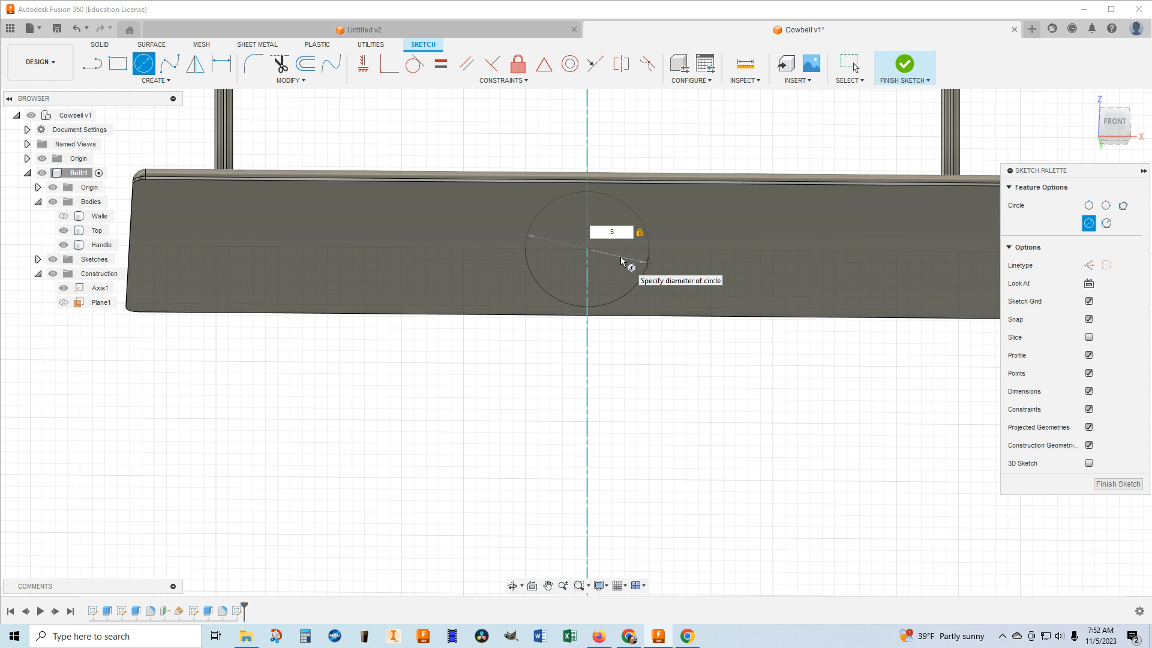
{"action": "key", "text": "Return"}
{"action": "key", "text": "Escape"}
{"action": "mouse_move", "coordinate": [576, 343]}
{"action": "middle_mouse_down", "text": "shift"}
{"action": "mouse_move", "coordinate": [509, 333]}
{"action": "mouse_move", "coordinate": [502, 348]}
{"action": "mouse_move", "coordinate": [532, 344]}
{"action": "mouse_move", "coordinate": [553, 297]}
{"action": "mouse_move", "coordinate": [576, 354]}
{"action": "middle_mouse_up", "text": "shift"}
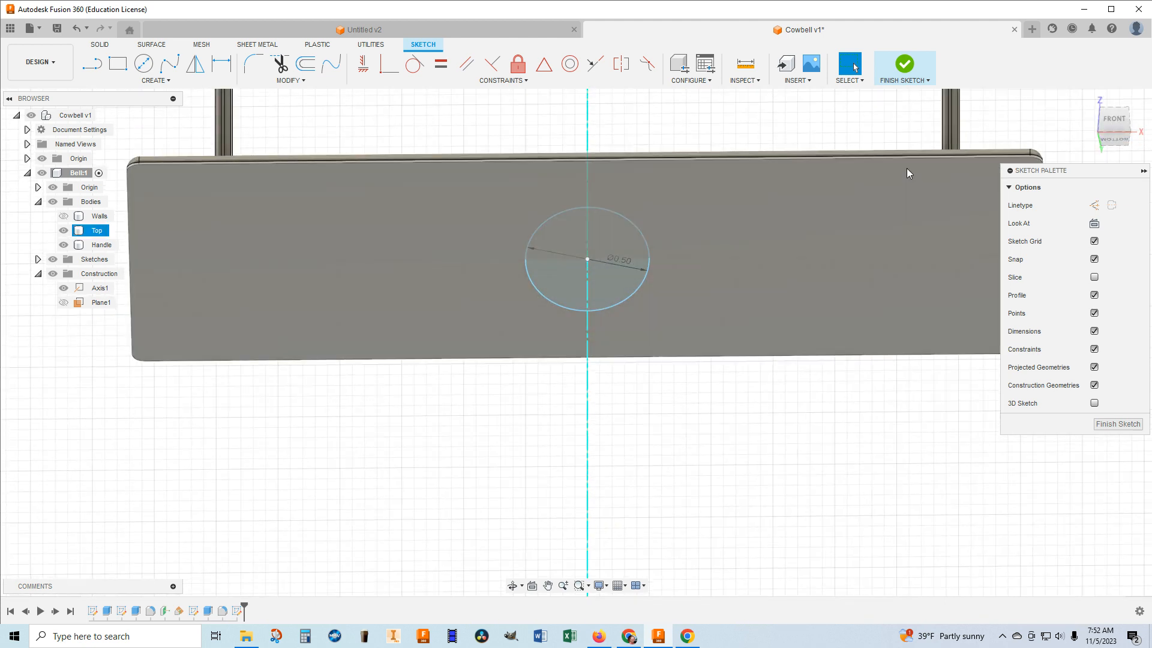
Draw a horizontal line across the full diameter of the 0.5 in circle, passing through its centre.
{"action": "scroll", "coordinate": [639, 281], "scroll_direction": "up", "scroll_amount": 3}
{"action": "left_click", "coordinate": [641, 271]}
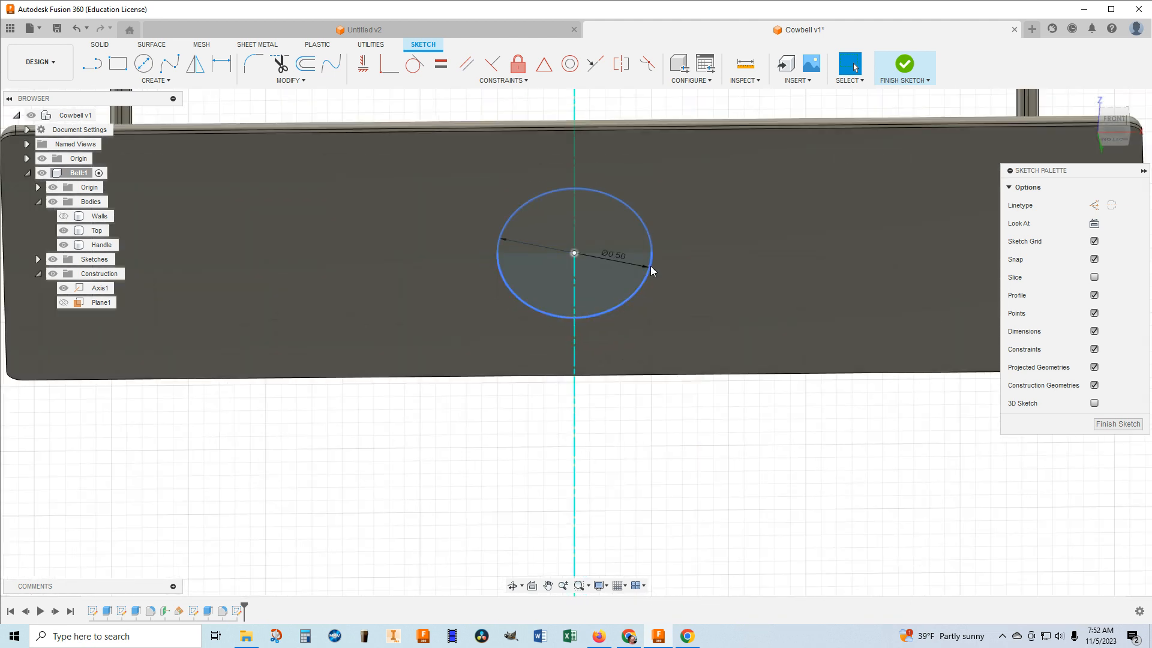
{"action": "left_click", "coordinate": [92, 66]}
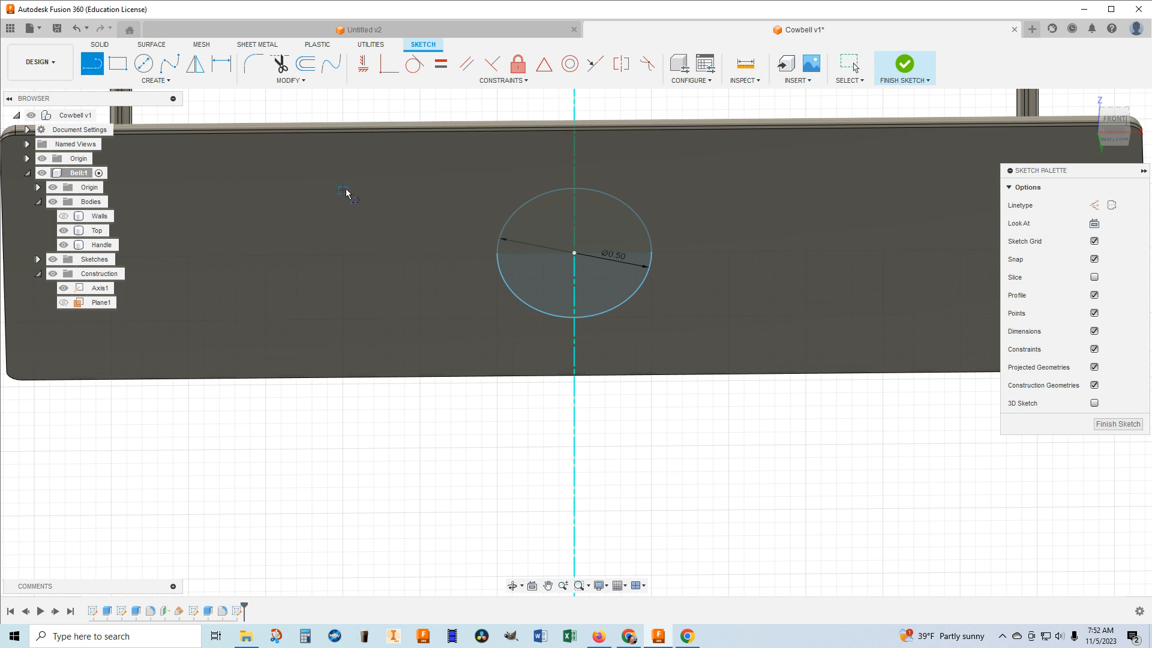
{"action": "scroll", "coordinate": [496, 258], "scroll_direction": "up", "scroll_amount": 5}
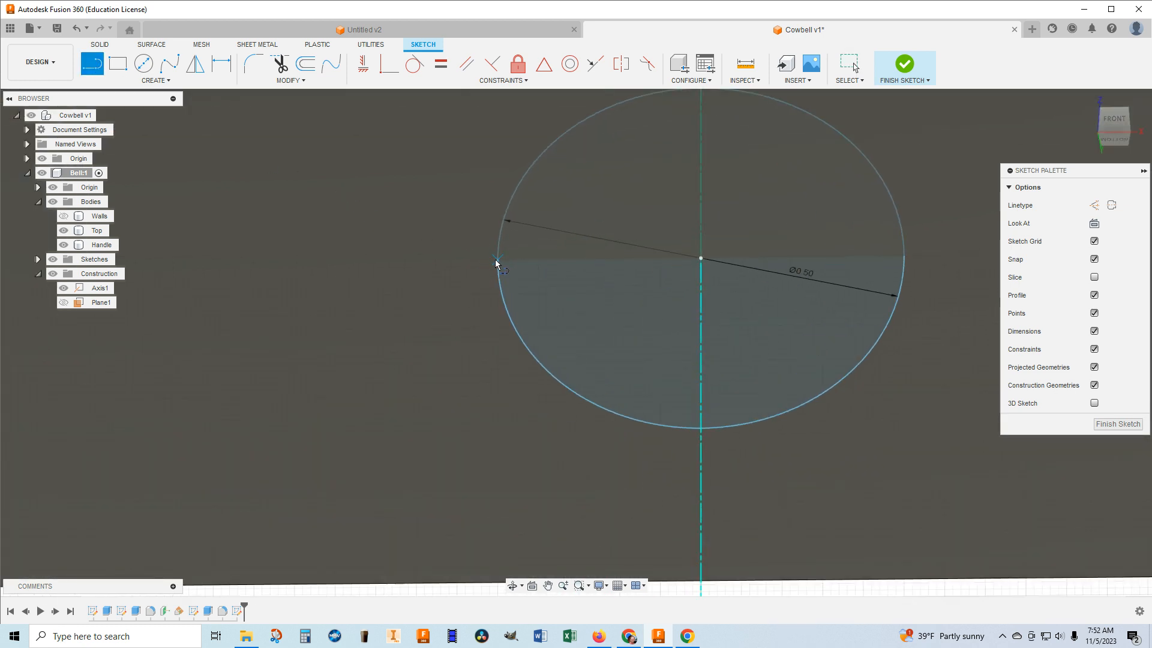
{"action": "left_click", "coordinate": [497, 259]}
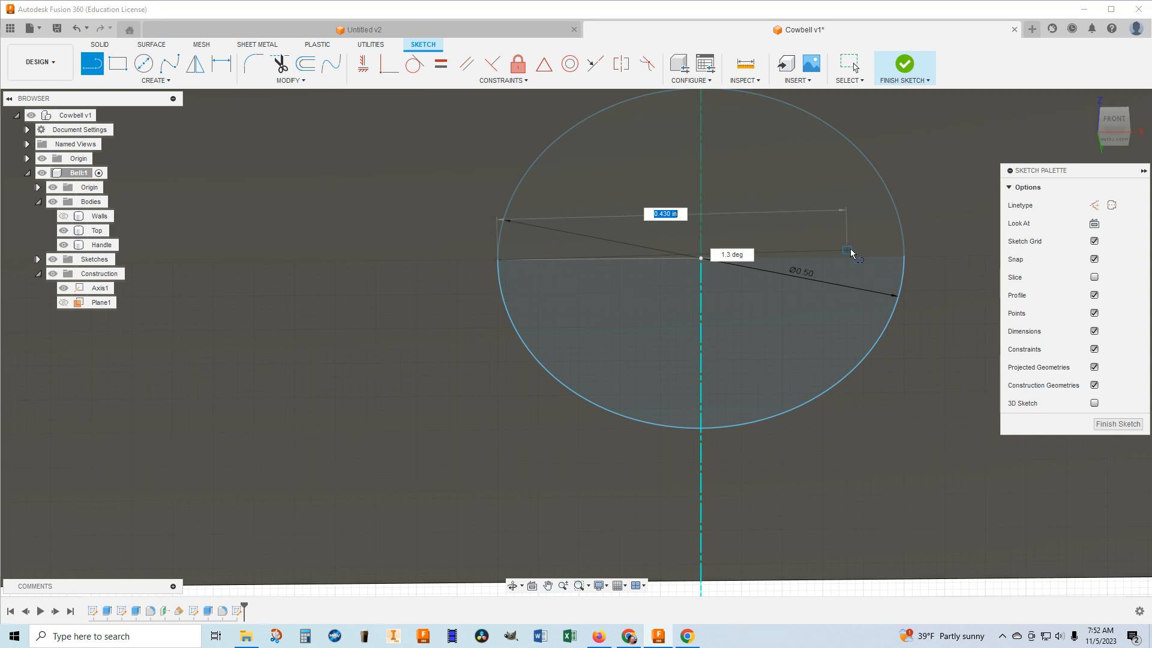
{"action": "left_click", "coordinate": [904, 258]}
{"action": "scroll", "coordinate": [903, 259], "scroll_direction": "down", "scroll_amount": 1}
{"action": "scroll", "coordinate": [903, 261], "scroll_direction": "down", "scroll_amount": 1}
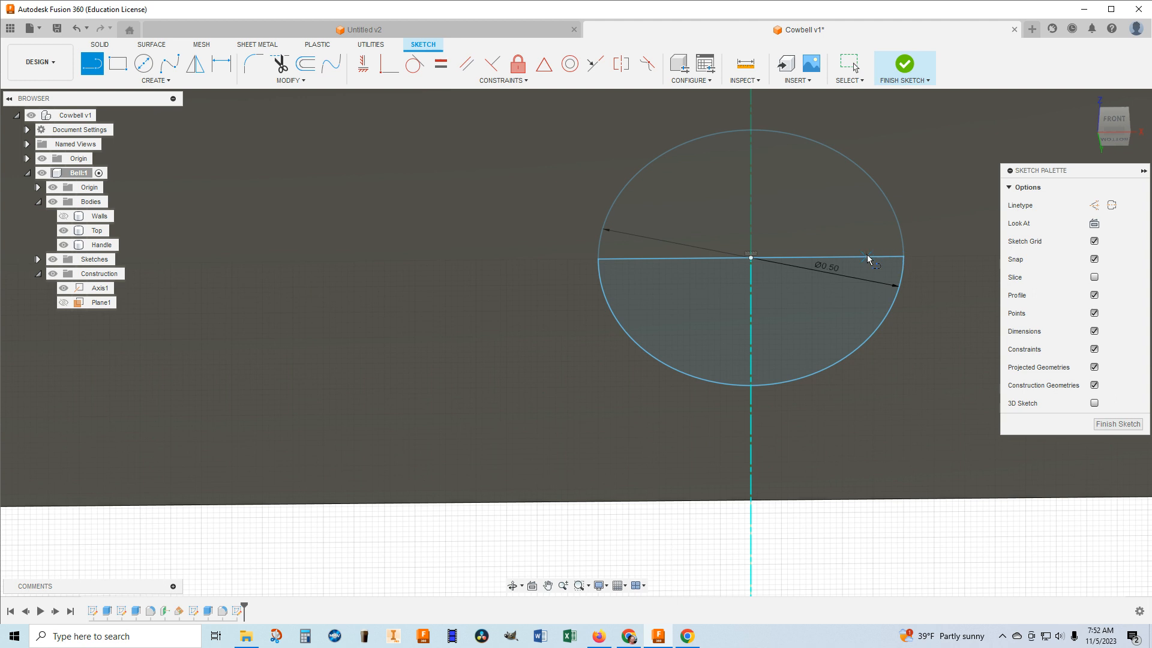
{"action": "left_click", "coordinate": [281, 67]}
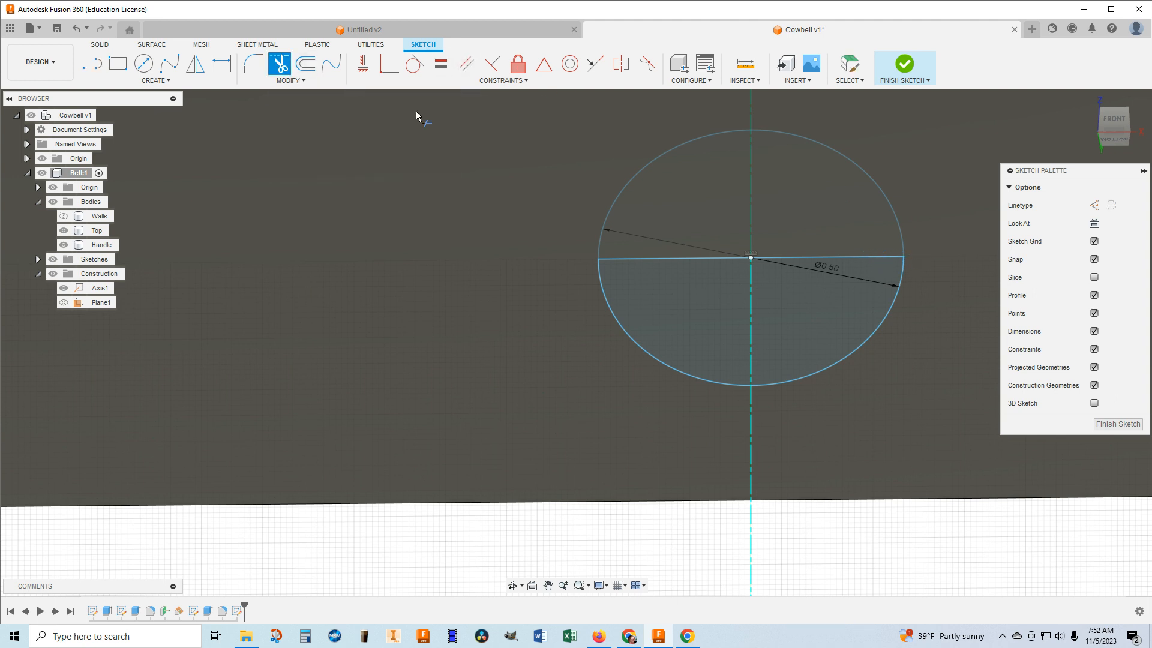
{"action": "left_click", "coordinate": [649, 164]}
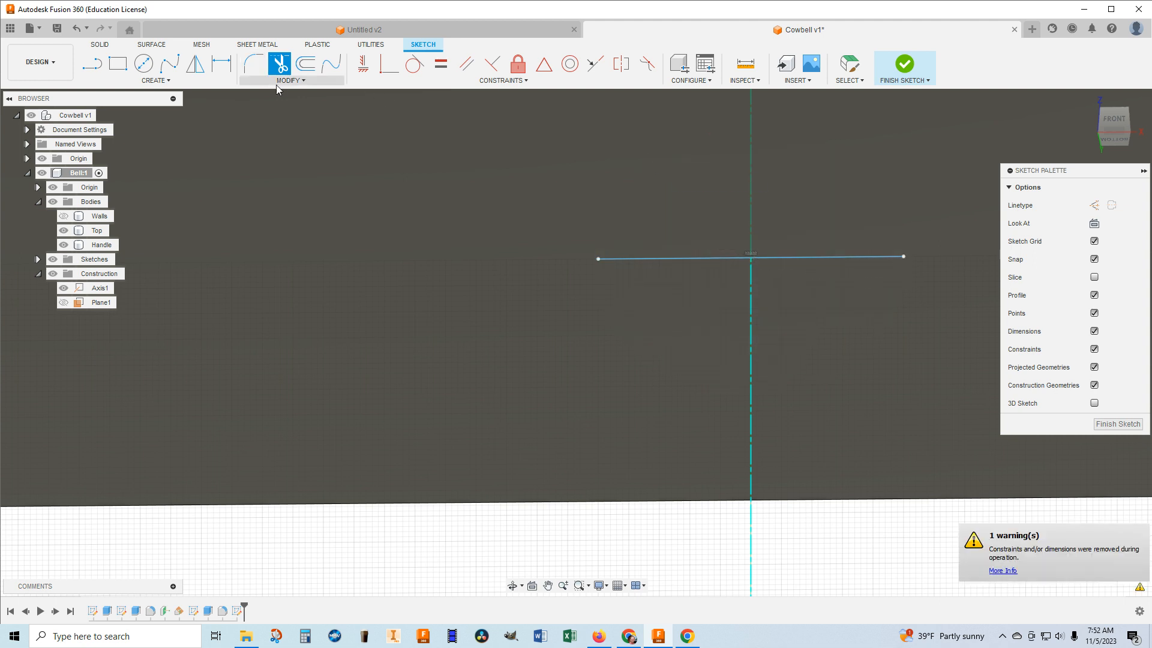
{"action": "left_click", "coordinate": [77, 29]}
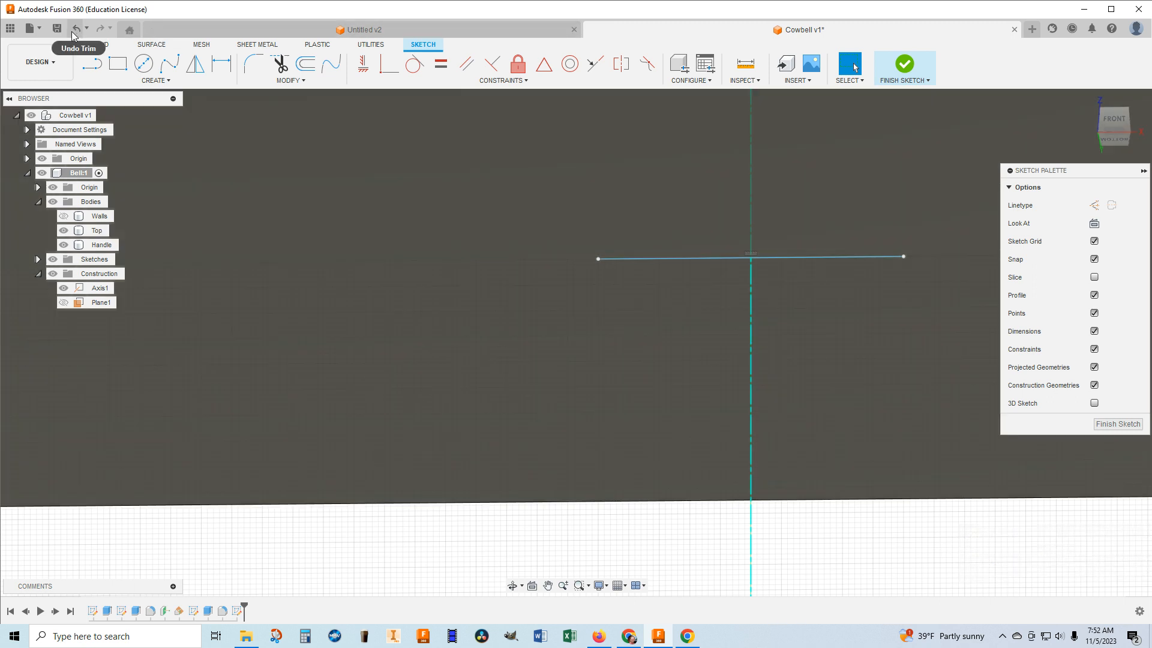
{"action": "left_click", "coordinate": [74, 30]}
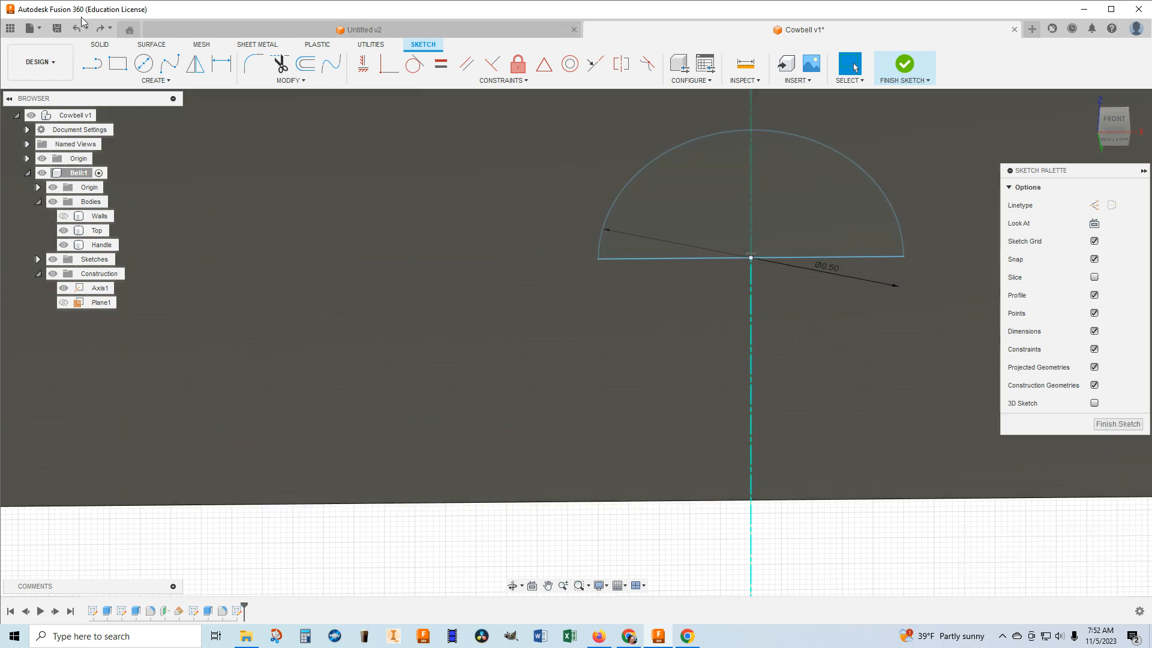
{"action": "left_click", "coordinate": [75, 30]}
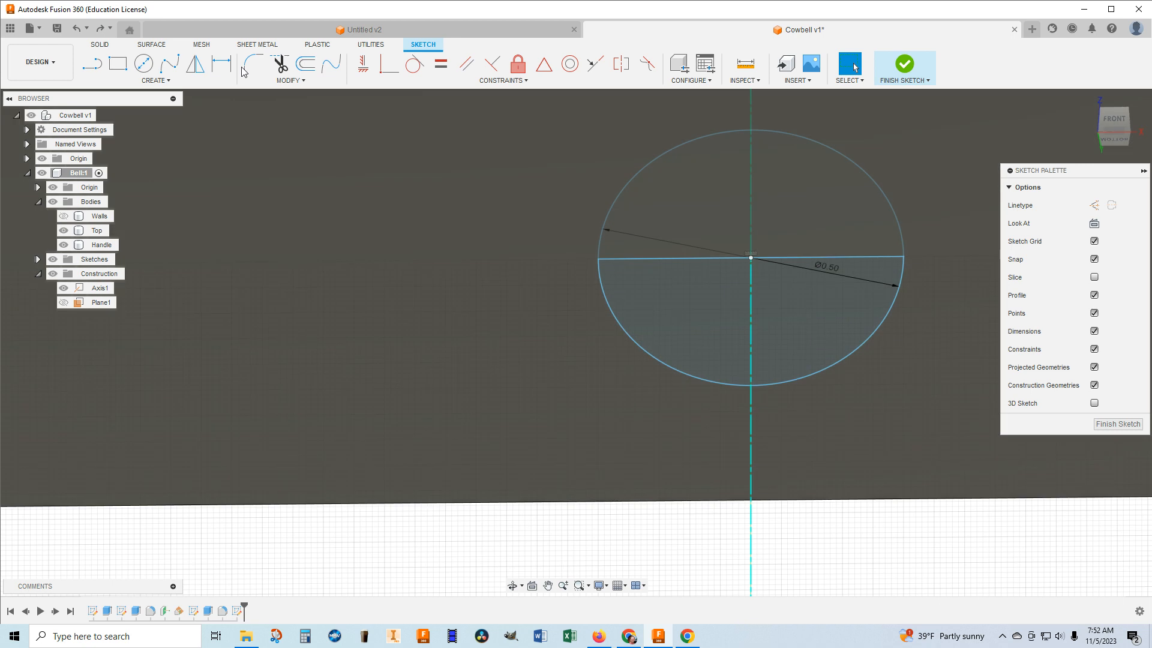
Trim away the circle's upper half and the horizontal line, leaving the lower semicircular arc, and finish the sketch.
{"action": "left_click", "coordinate": [280, 63]}
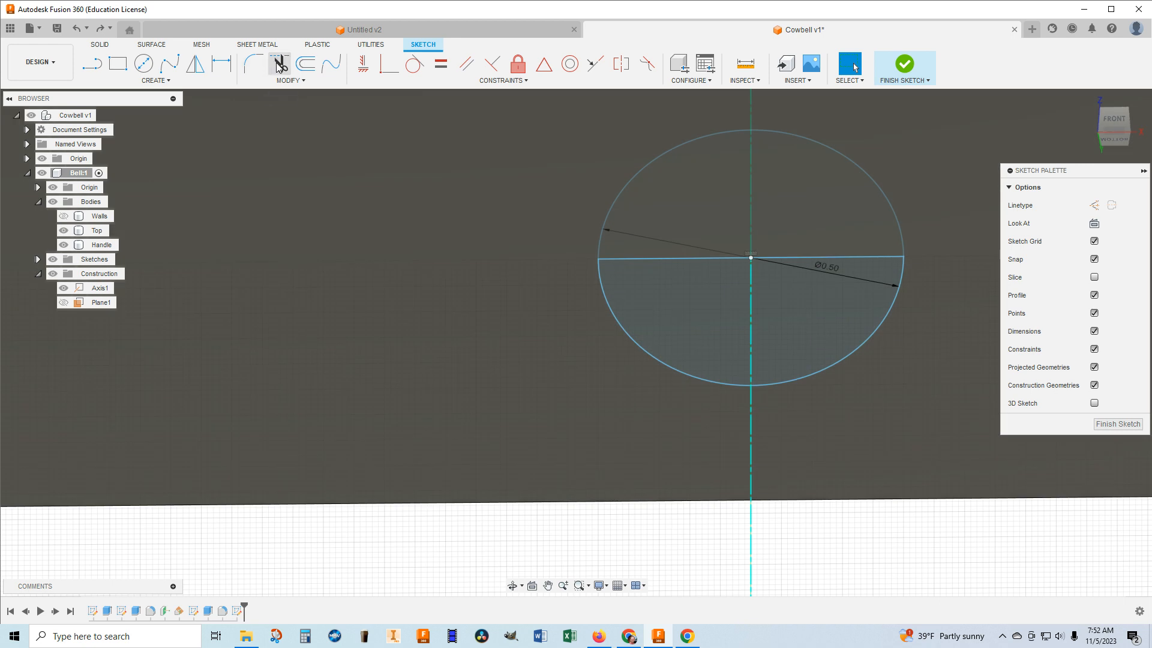
{"action": "left_click", "coordinate": [665, 153]}
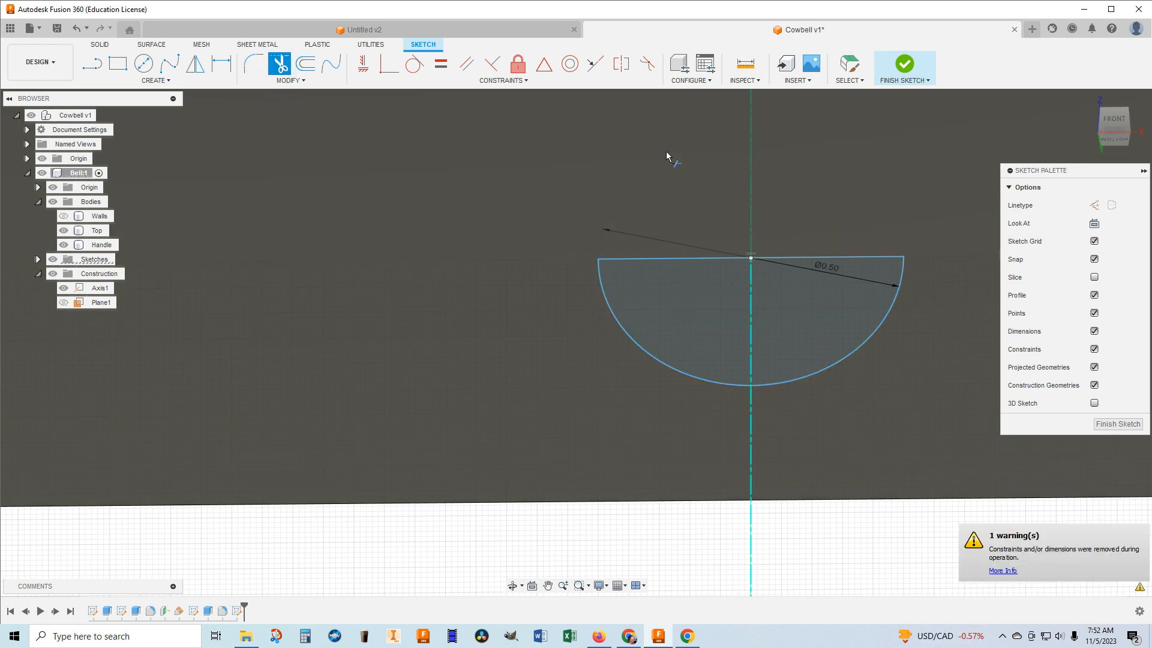
{"action": "left_click", "coordinate": [700, 258]}
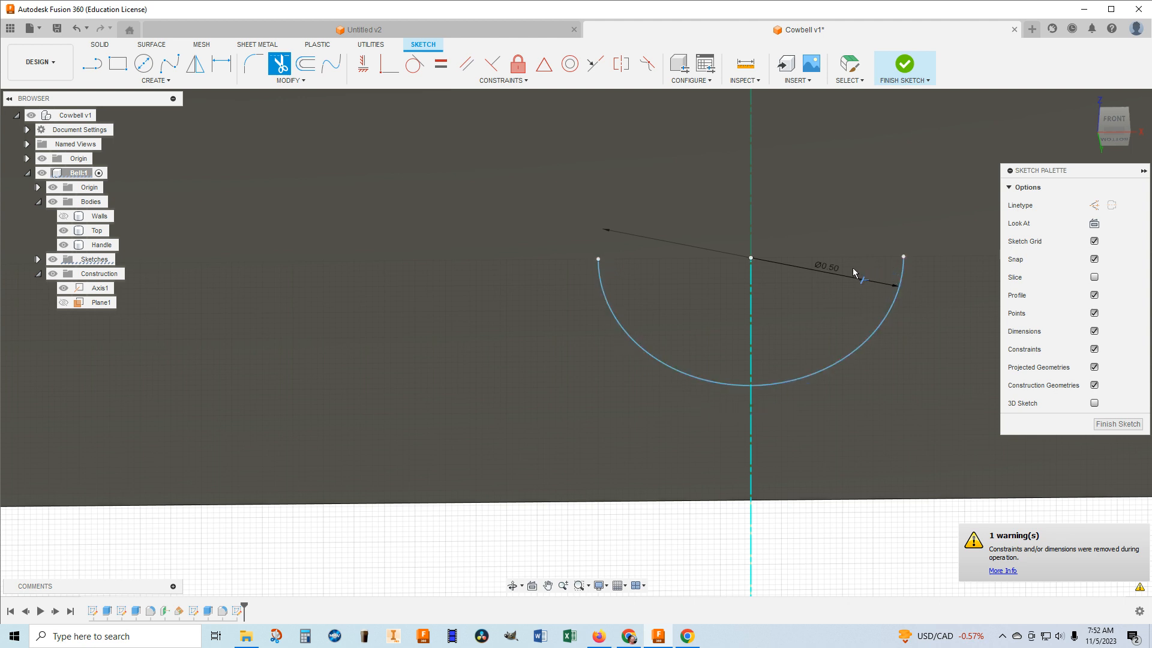
{"action": "left_click", "coordinate": [1115, 120]}
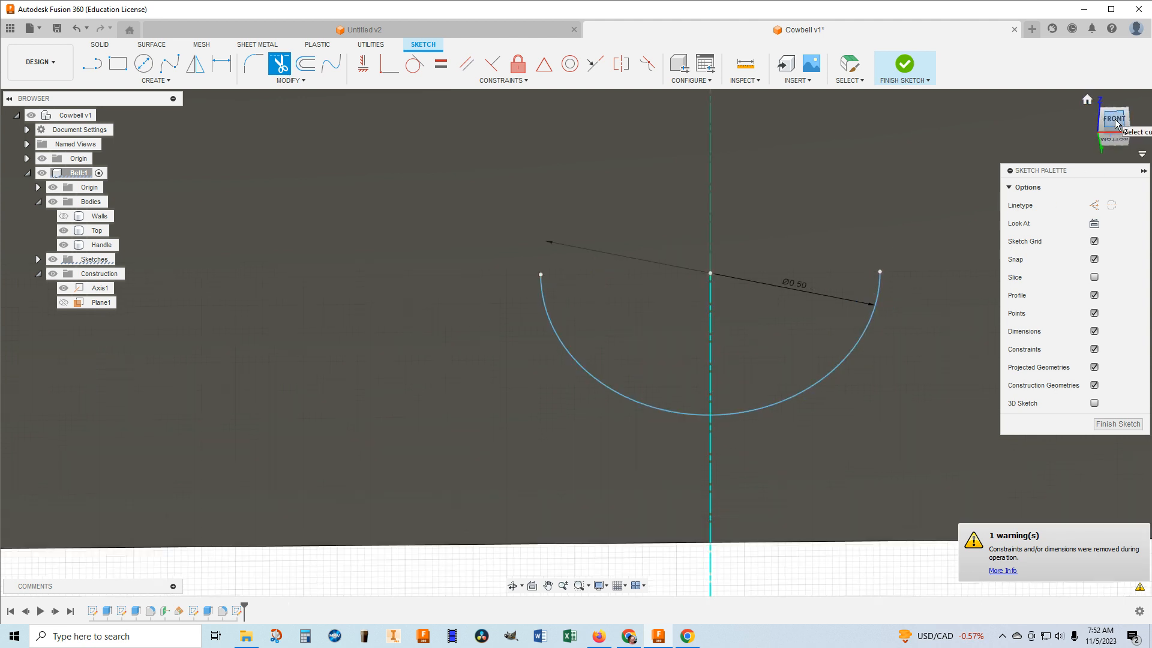
{"action": "scroll", "coordinate": [913, 229], "scroll_direction": "down", "scroll_amount": 5}
{"action": "middle_click_drag", "start_coordinate": [913, 224], "coordinate": [804, 251]}
{"action": "mouse_move", "coordinate": [1114, 125]}
{"action": "left_mouse_down"}
{"action": "mouse_move", "coordinate": [1087, 157]}
{"action": "mouse_move", "coordinate": [1088, 175]}
{"action": "mouse_move", "coordinate": [1087, 153]}
{"action": "mouse_move", "coordinate": [1100, 155]}
{"action": "mouse_move", "coordinate": [1117, 130]}
{"action": "mouse_move", "coordinate": [1104, 126]}
{"action": "mouse_move", "coordinate": [1114, 129]}
{"action": "left_mouse_up"}
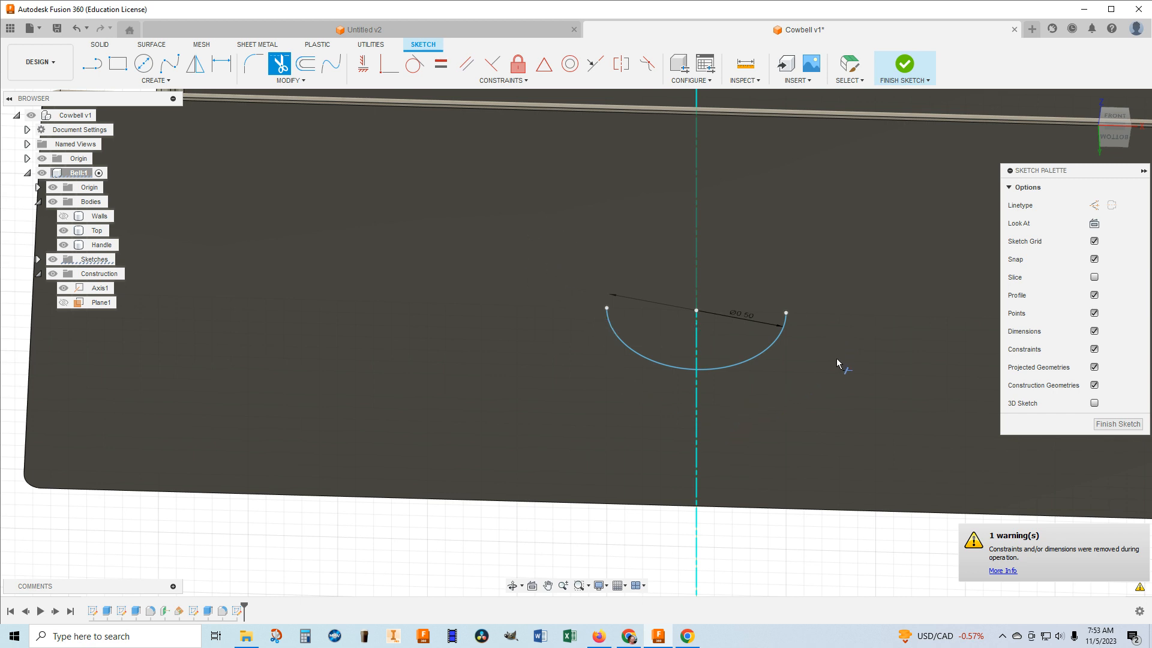
{"action": "left_click", "coordinate": [907, 64]}
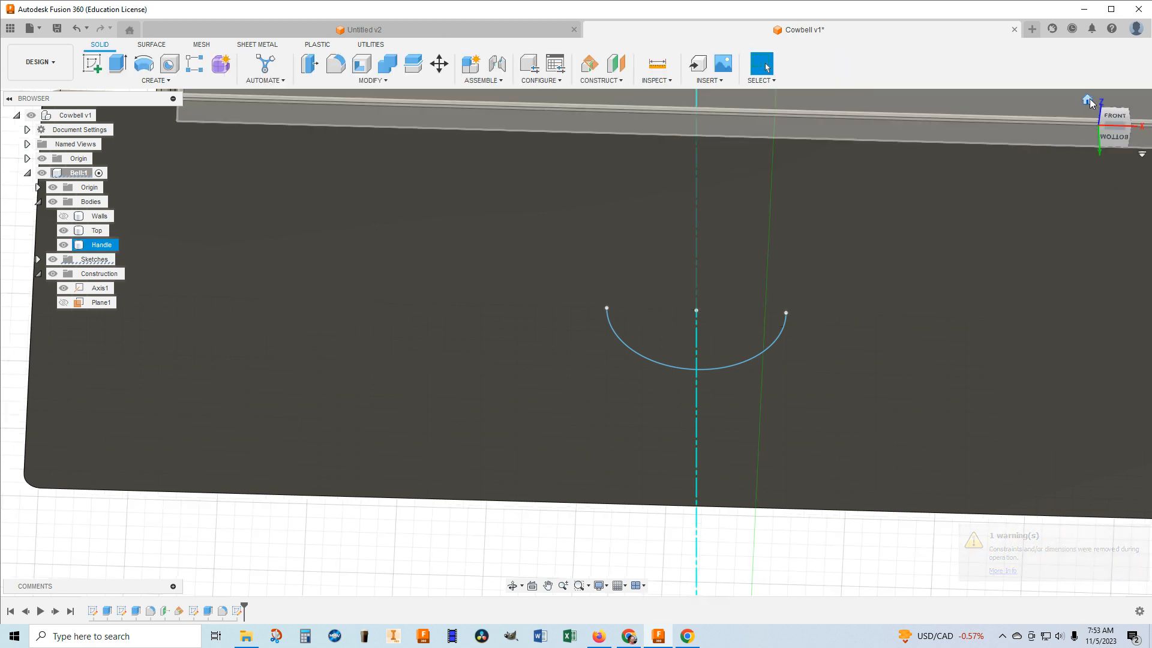
Create a new sketch on the underside face of the Top body.
{"action": "left_click", "coordinate": [1088, 100]}
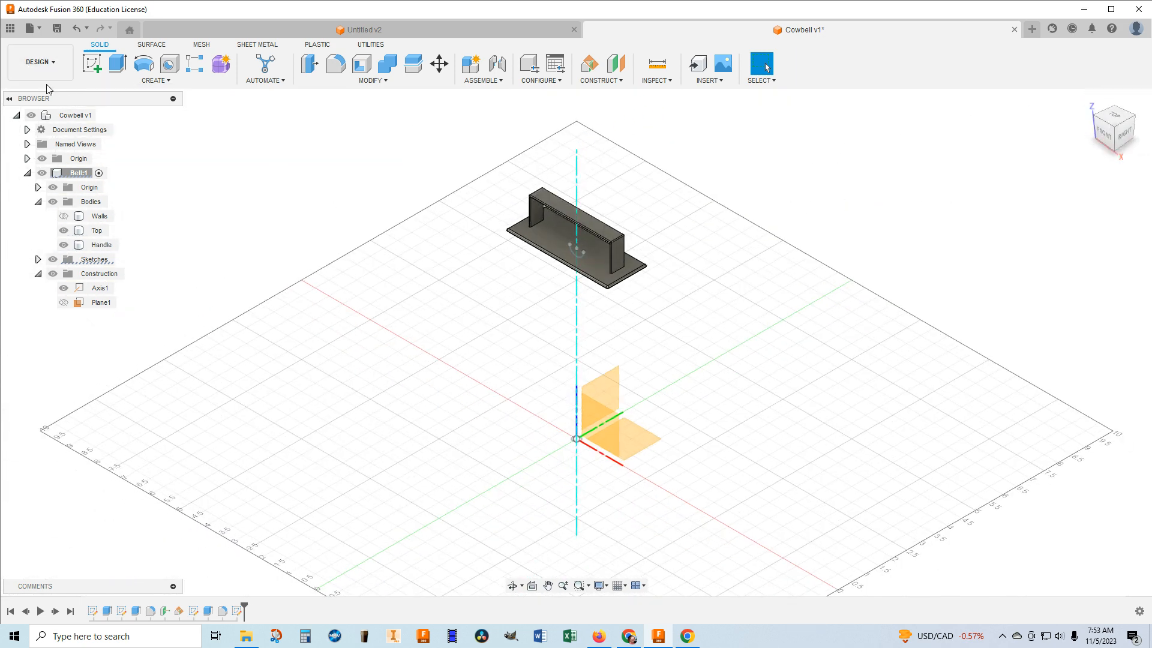
{"action": "left_click", "coordinate": [93, 66]}
{"action": "scroll", "coordinate": [600, 270], "scroll_direction": "up", "scroll_amount": 3}
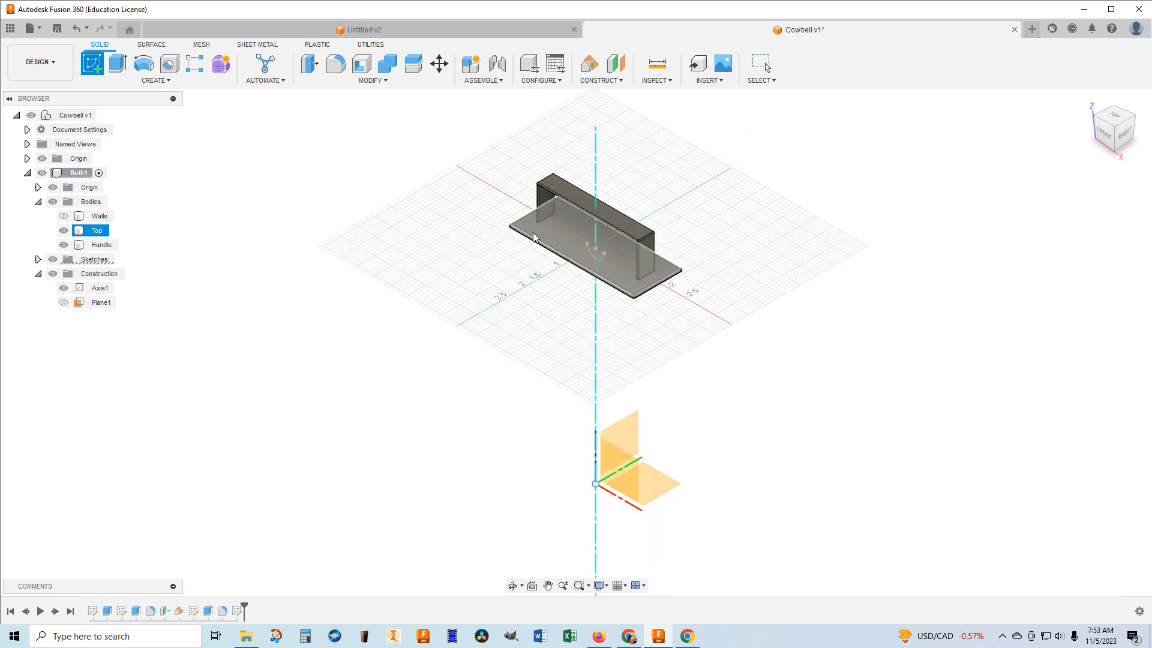
{"action": "scroll", "coordinate": [606, 271], "scroll_direction": "up", "scroll_amount": 1}
{"action": "left_click_drag", "start_coordinate": [1108, 138], "coordinate": [1122, 101]}
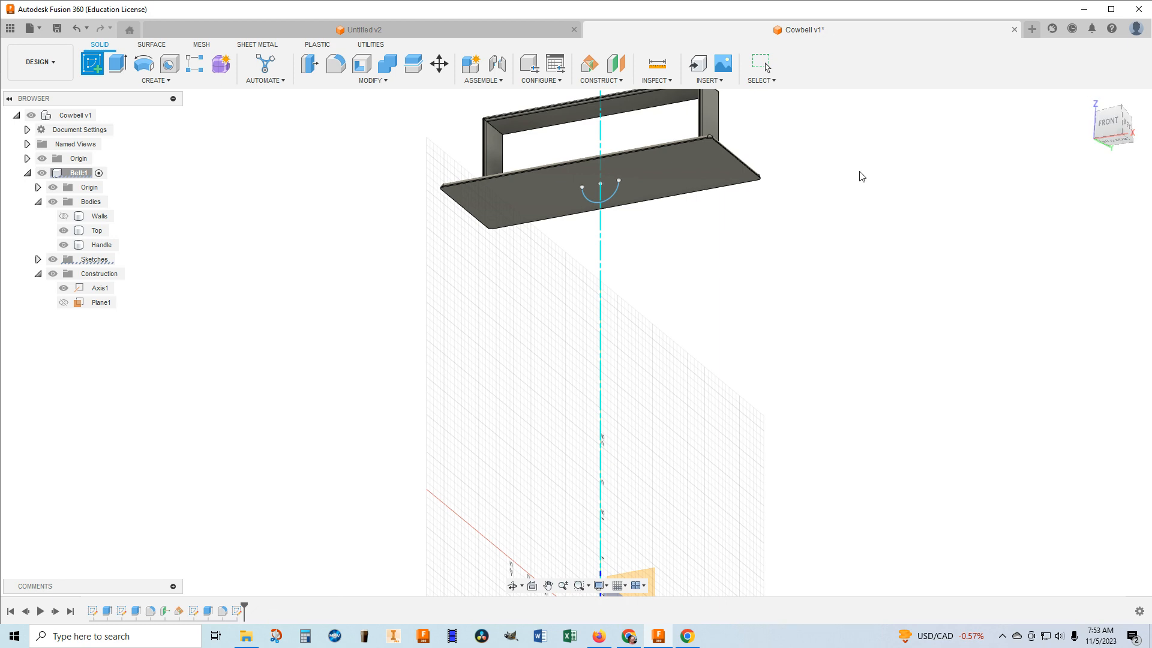
{"action": "left_click", "coordinate": [536, 192]}
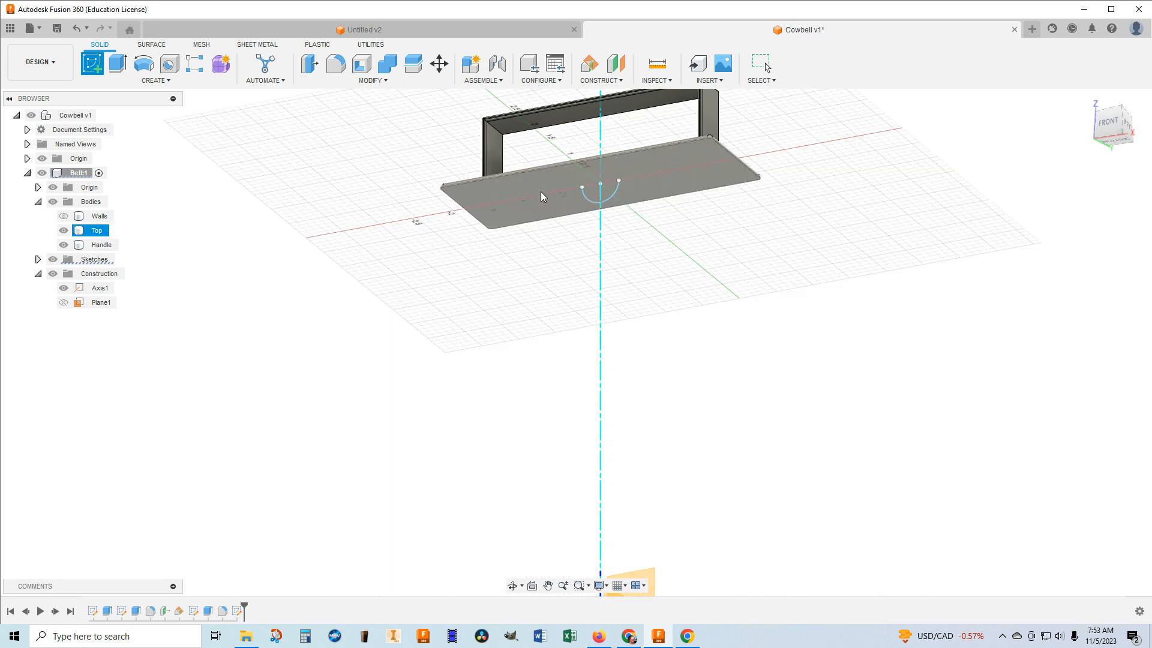
{"action": "left_click", "coordinate": [543, 186]}
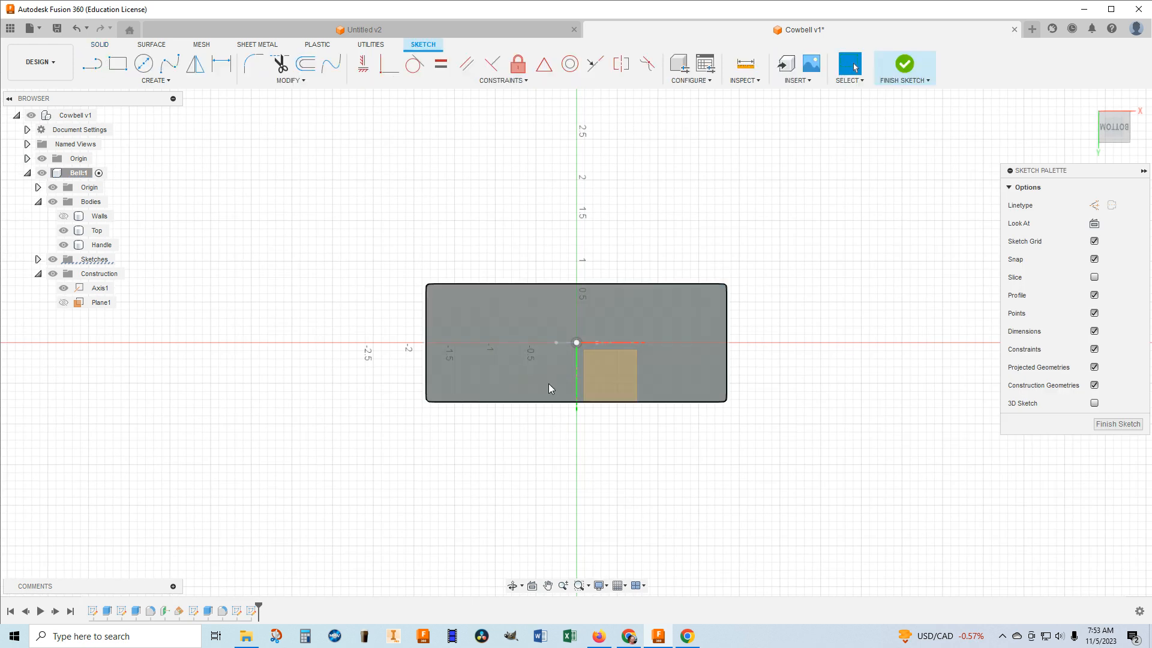
Draw a 0.125 in diameter circle centred on the left end of the semicircular arc and finish the sketch.
{"action": "scroll", "coordinate": [546, 351], "scroll_direction": "up", "scroll_amount": 5}
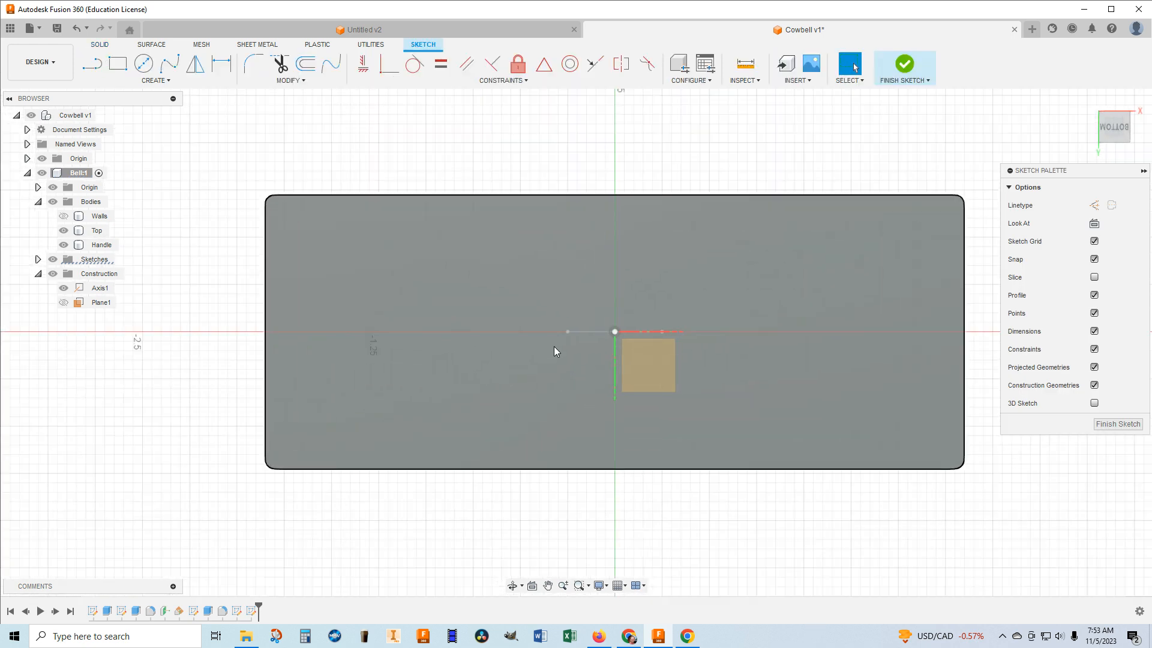
{"action": "key", "text": "c"}
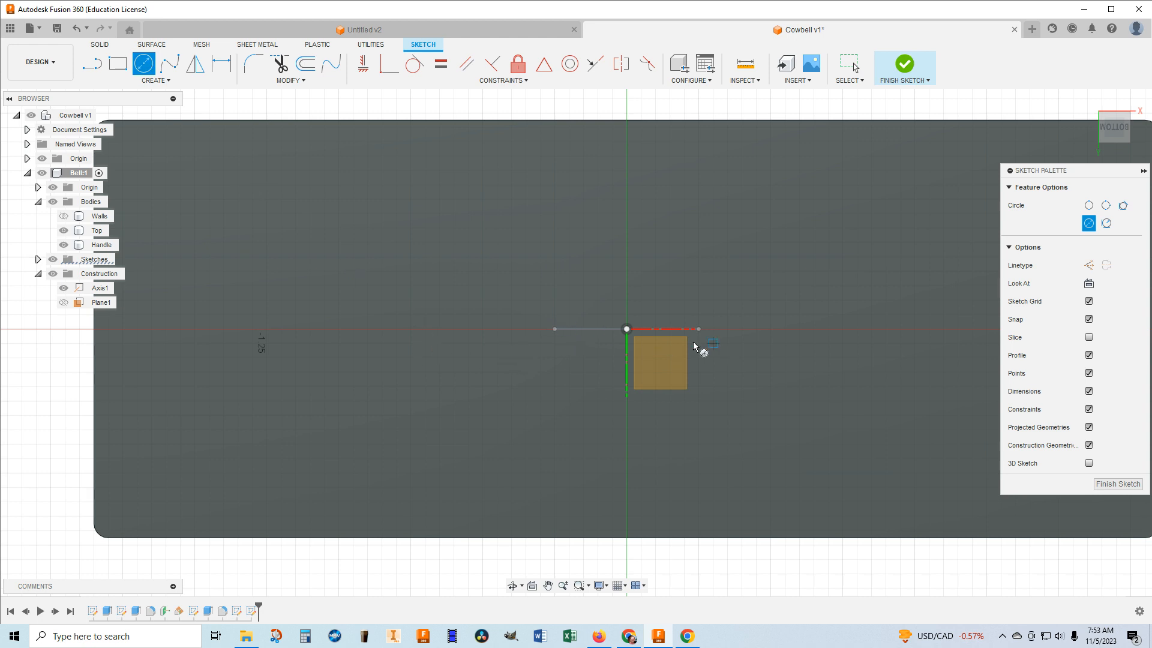
{"action": "left_click", "coordinate": [554, 328]}
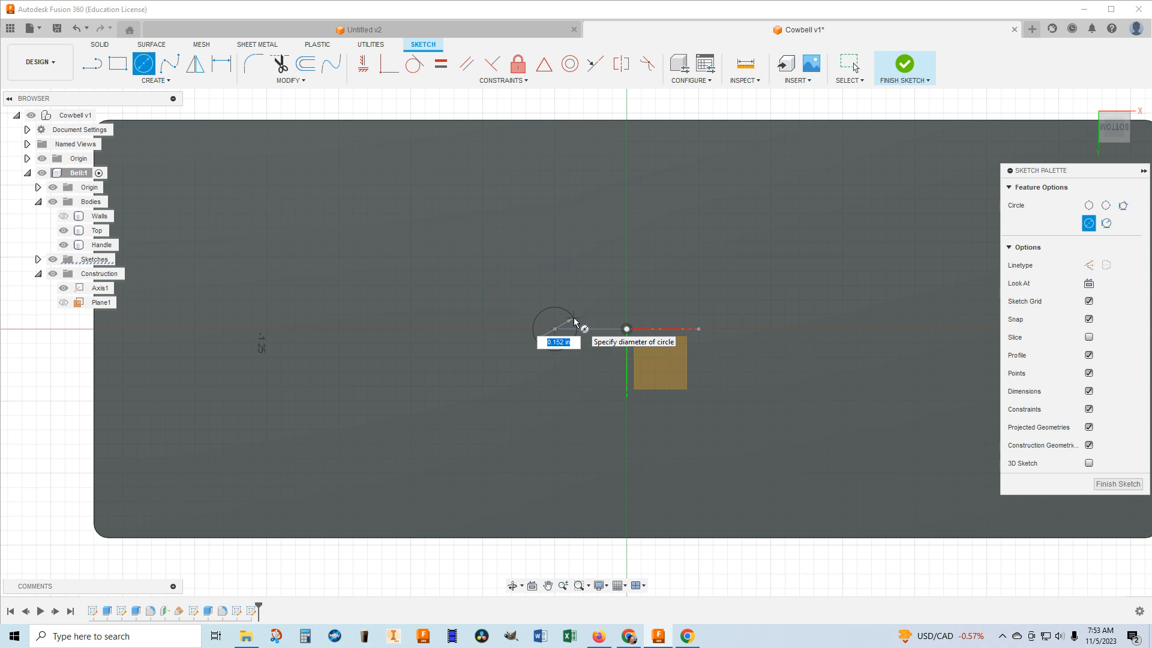
{"action": "key", "text": "BackSpace"}
{"action": "key", "text": "Tab"}
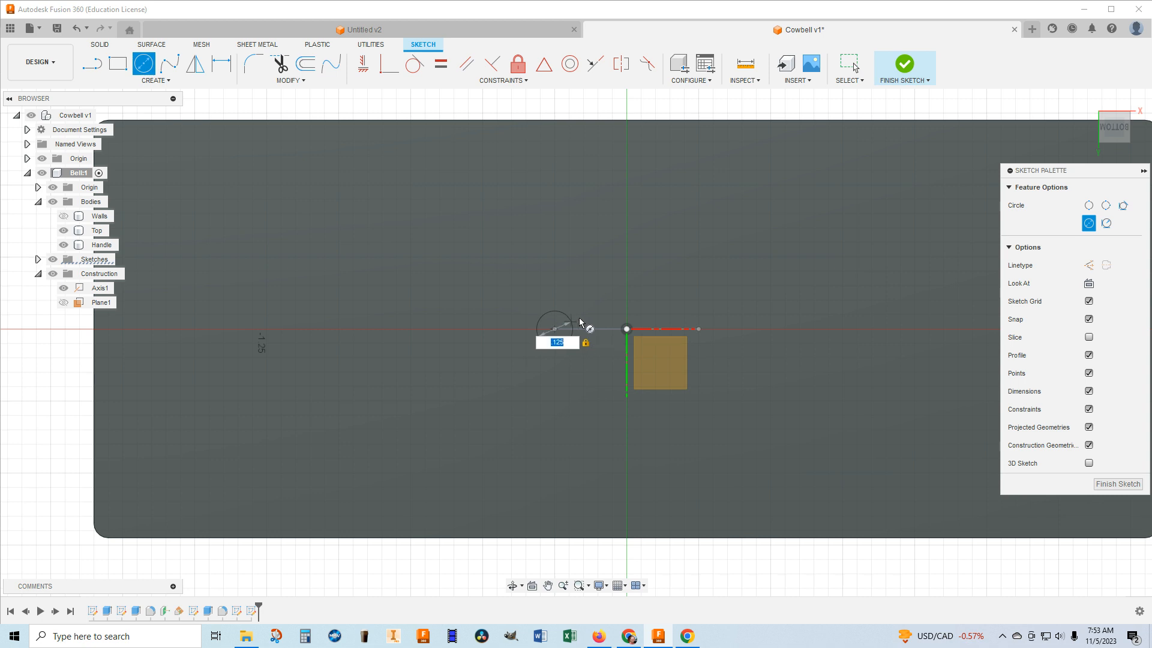
{"action": "left_click", "coordinate": [550, 330]}
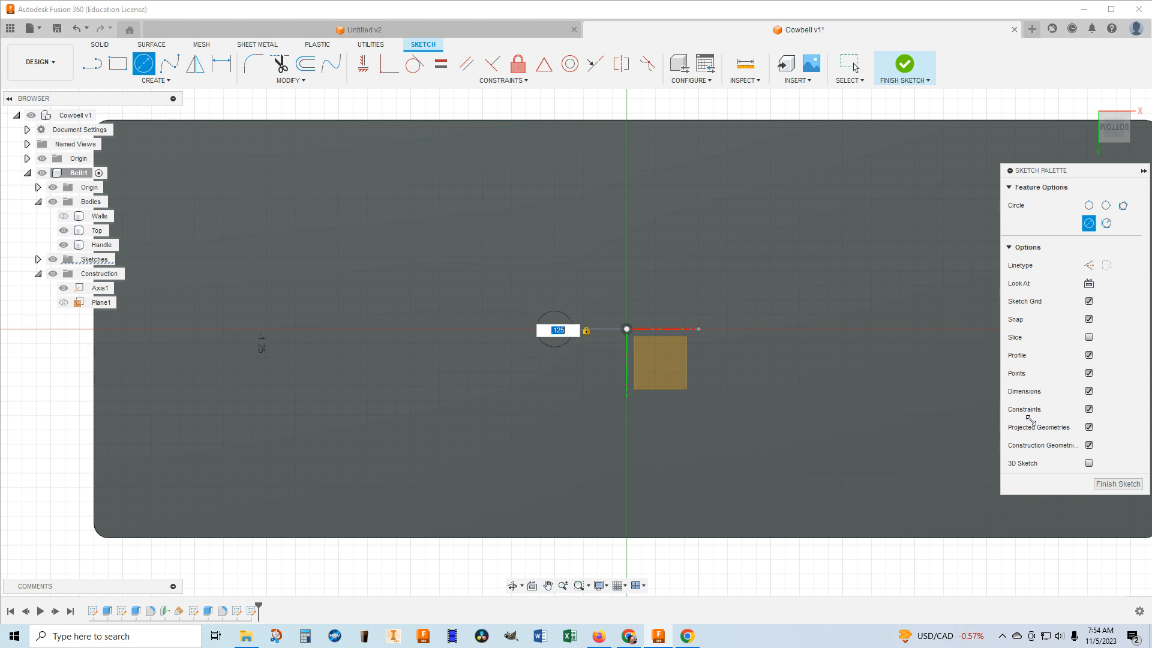
{"action": "key", "text": "Escape"}
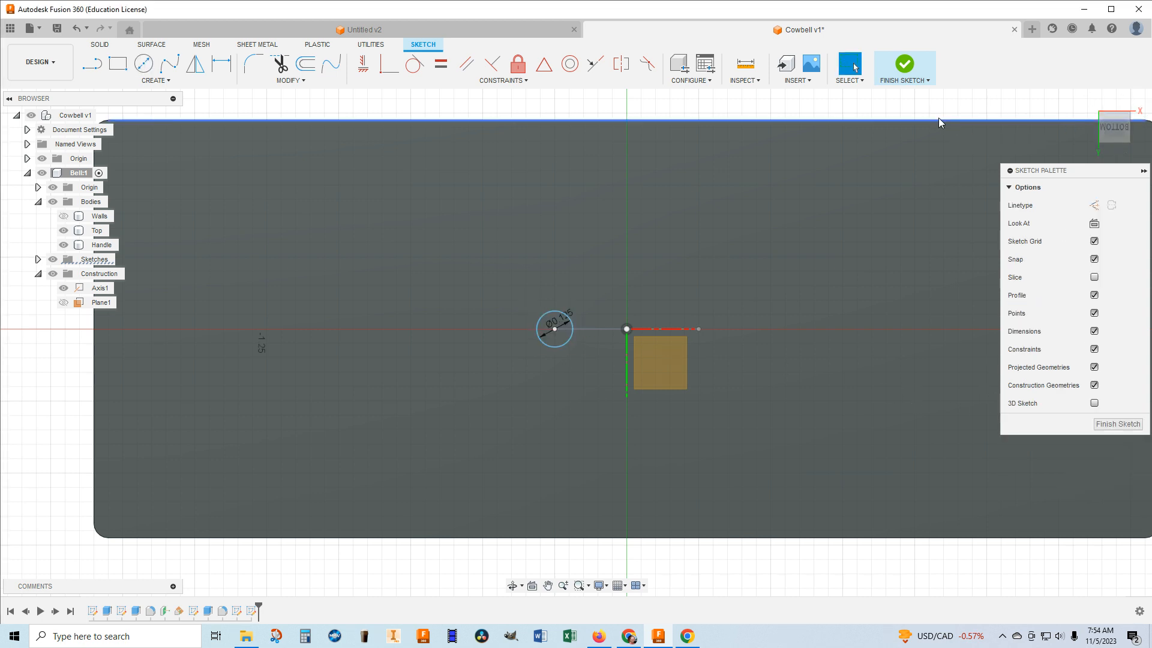
{"action": "left_click", "coordinate": [904, 62]}
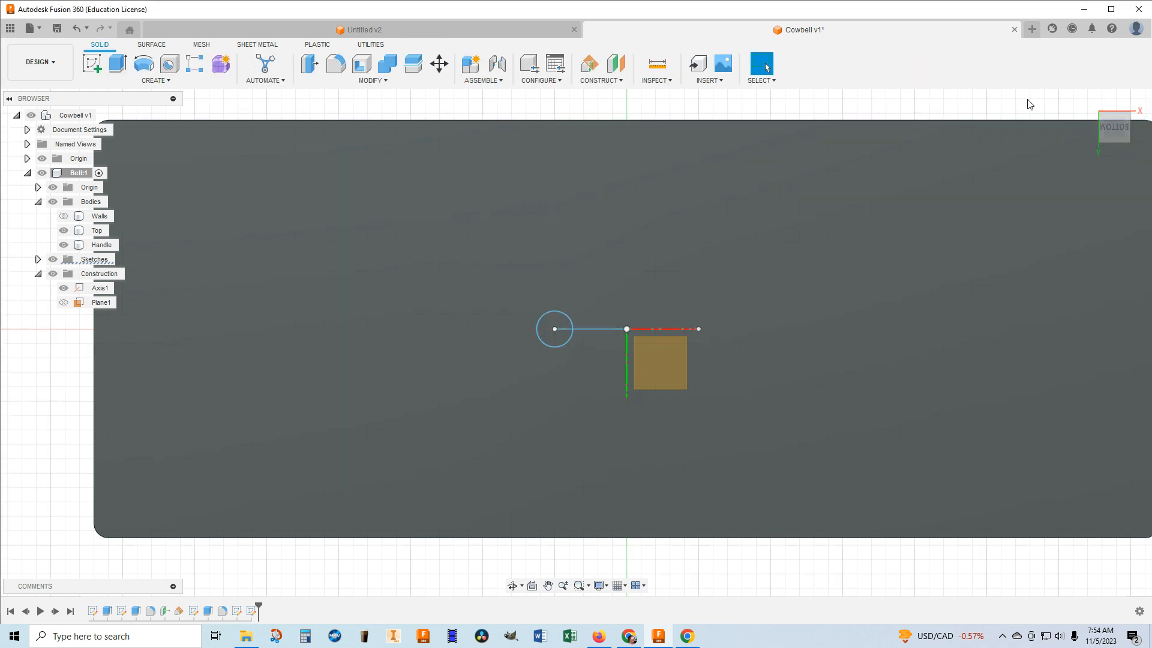
Sweep the 0.125 in circle along the semicircular arc with the Join operation to form the loop under the Top body.
{"action": "mouse_move", "coordinate": [1124, 119]}
{"action": "left_mouse_down"}
{"action": "mouse_move", "coordinate": [1107, 150]}
{"action": "mouse_move", "coordinate": [1114, 164]}
{"action": "left_mouse_up"}
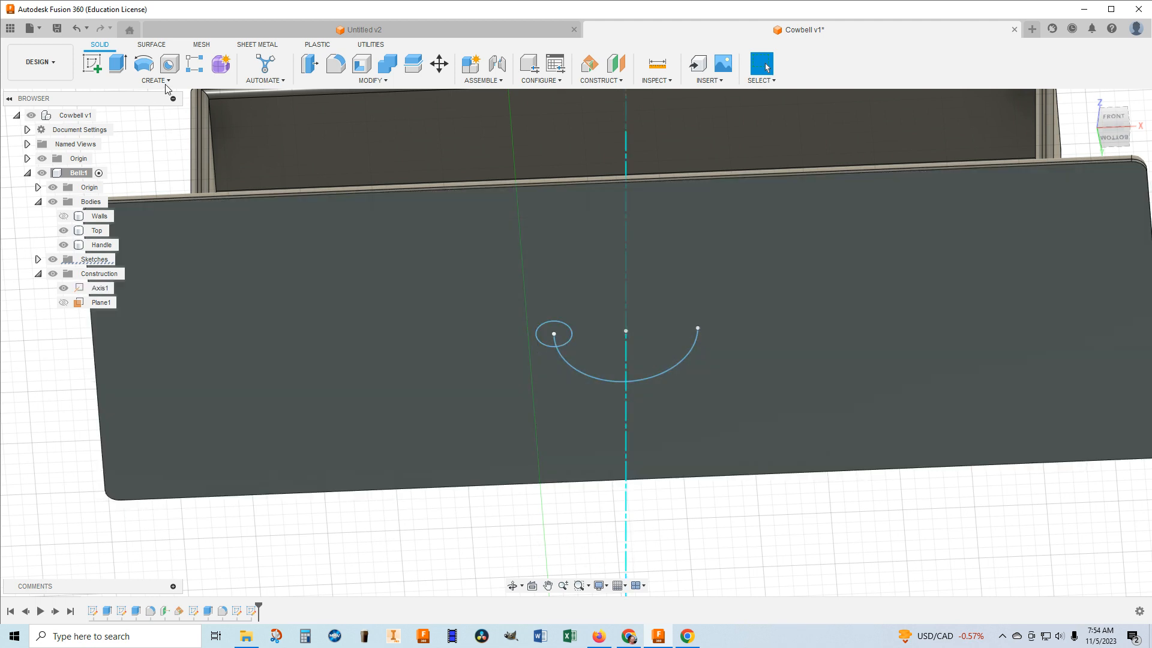
{"action": "left_click", "coordinate": [163, 81]}
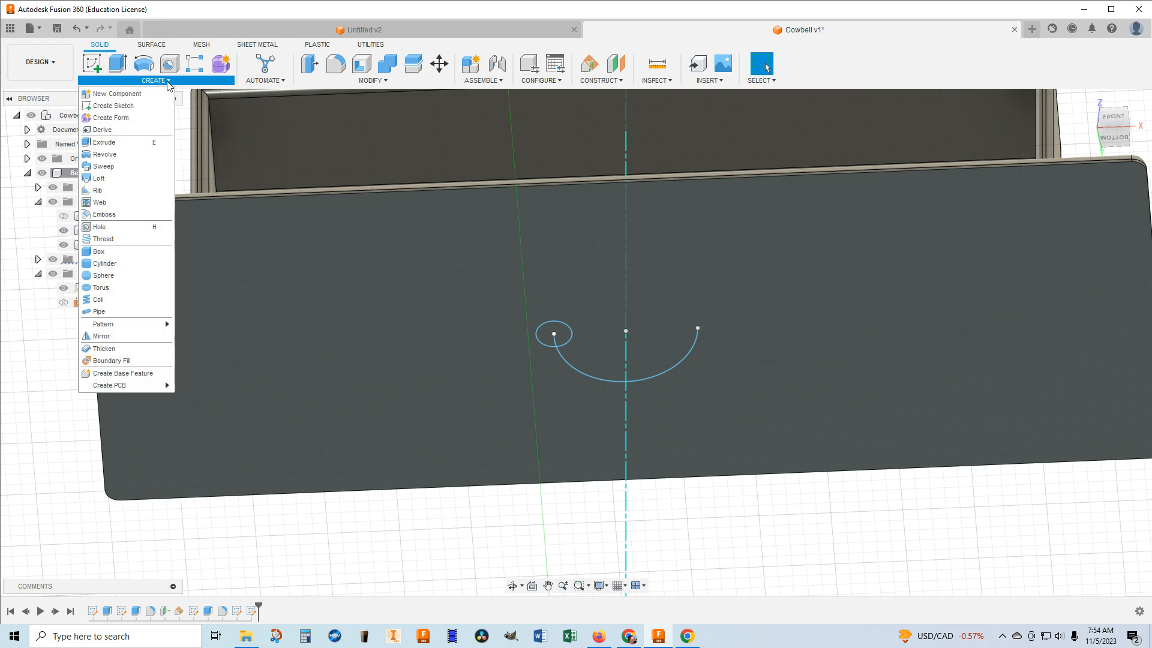
{"action": "left_click", "coordinate": [103, 166]}
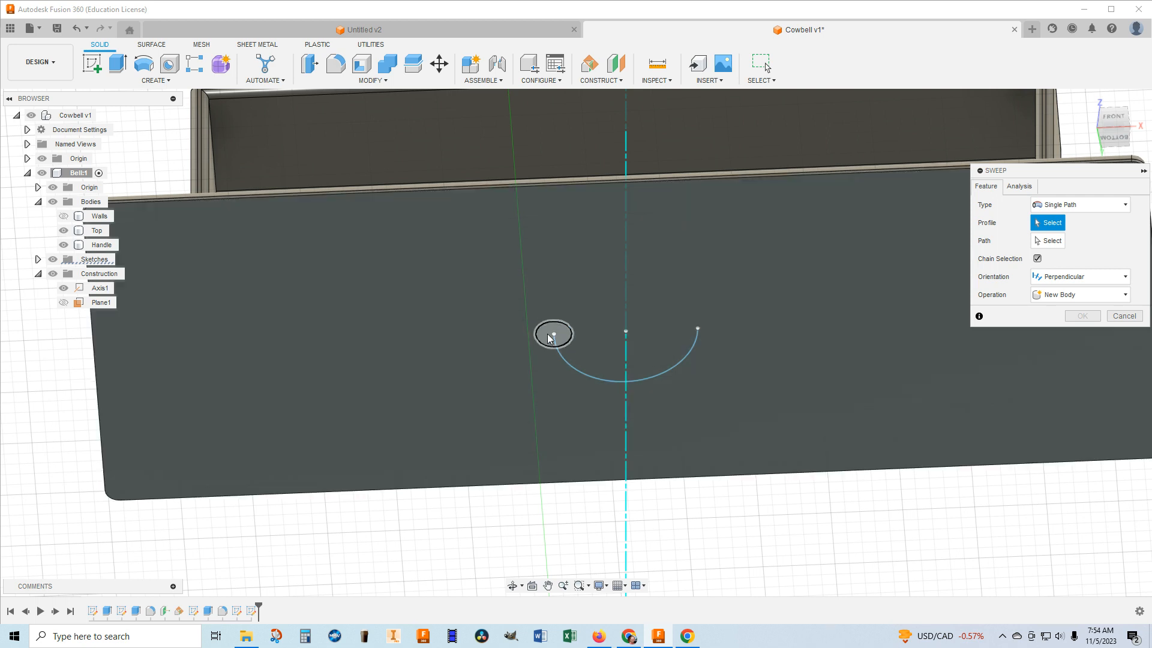
{"action": "left_click", "coordinate": [545, 334]}
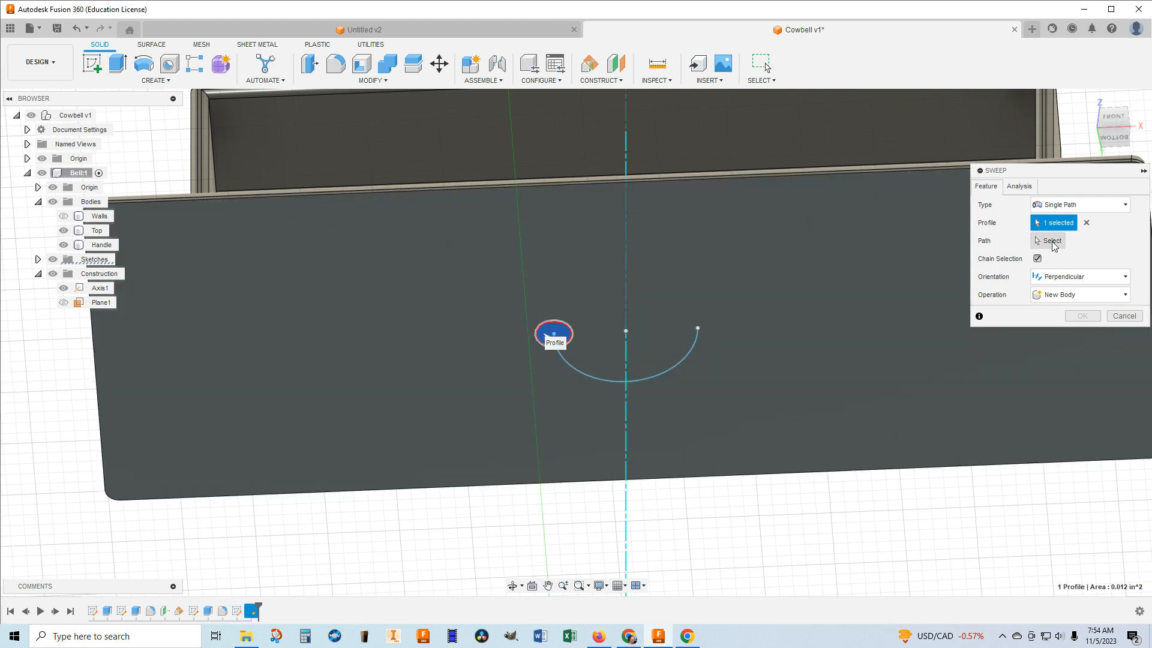
{"action": "left_click", "coordinate": [1053, 243]}
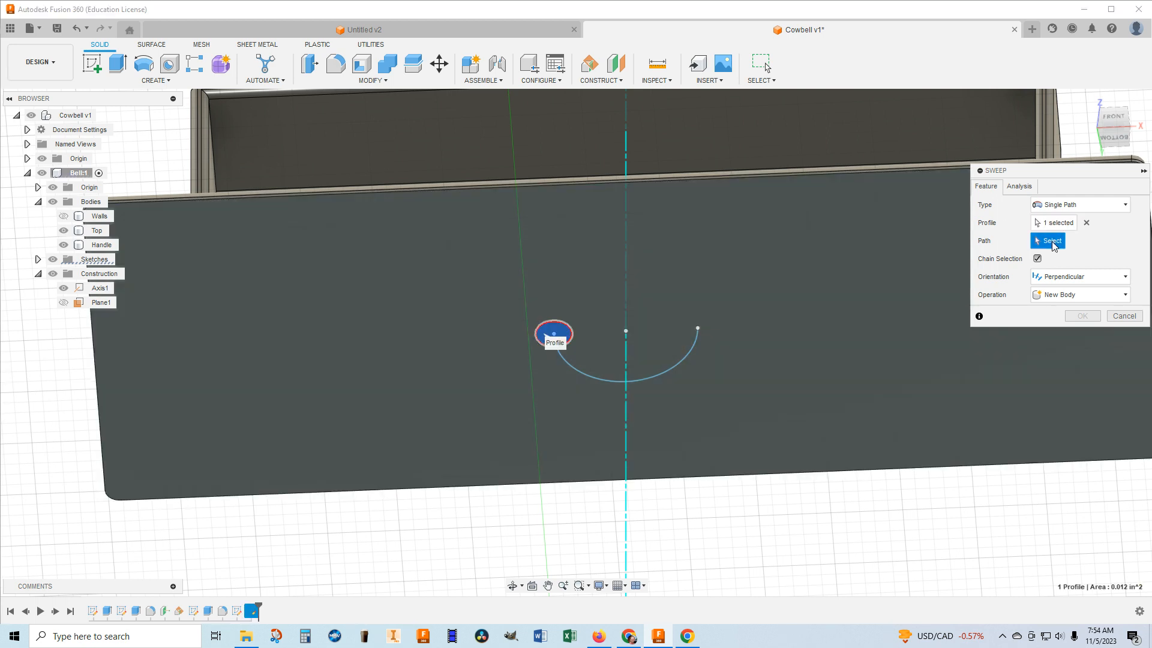
{"action": "left_click", "coordinate": [676, 372]}
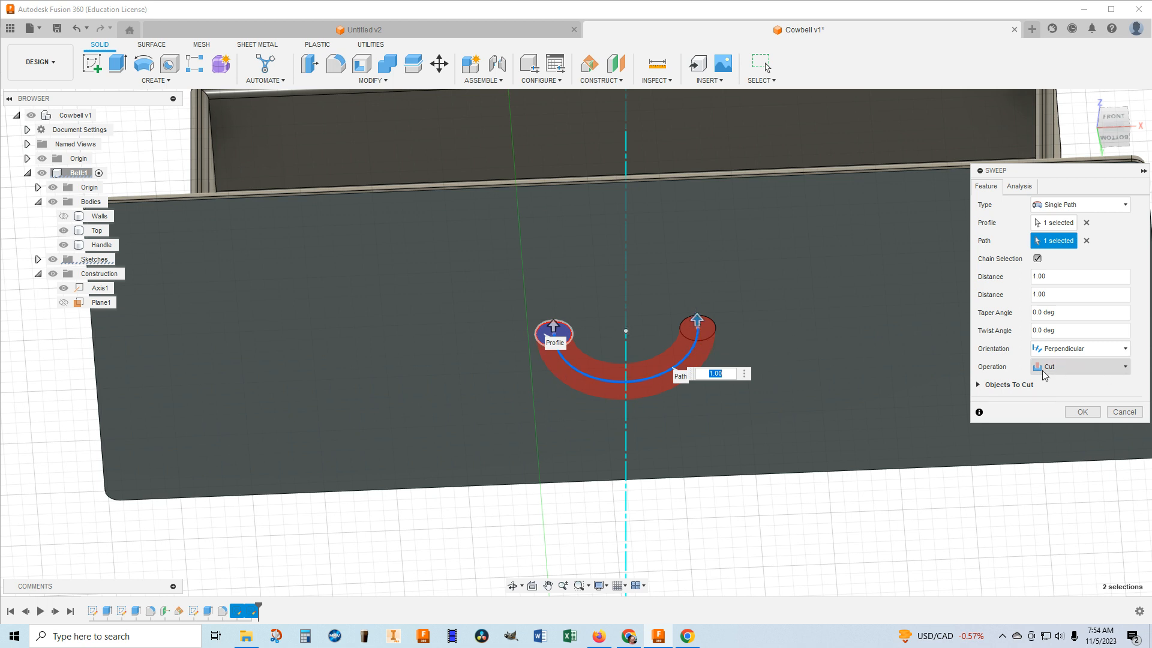
{"action": "left_click", "coordinate": [1123, 370]}
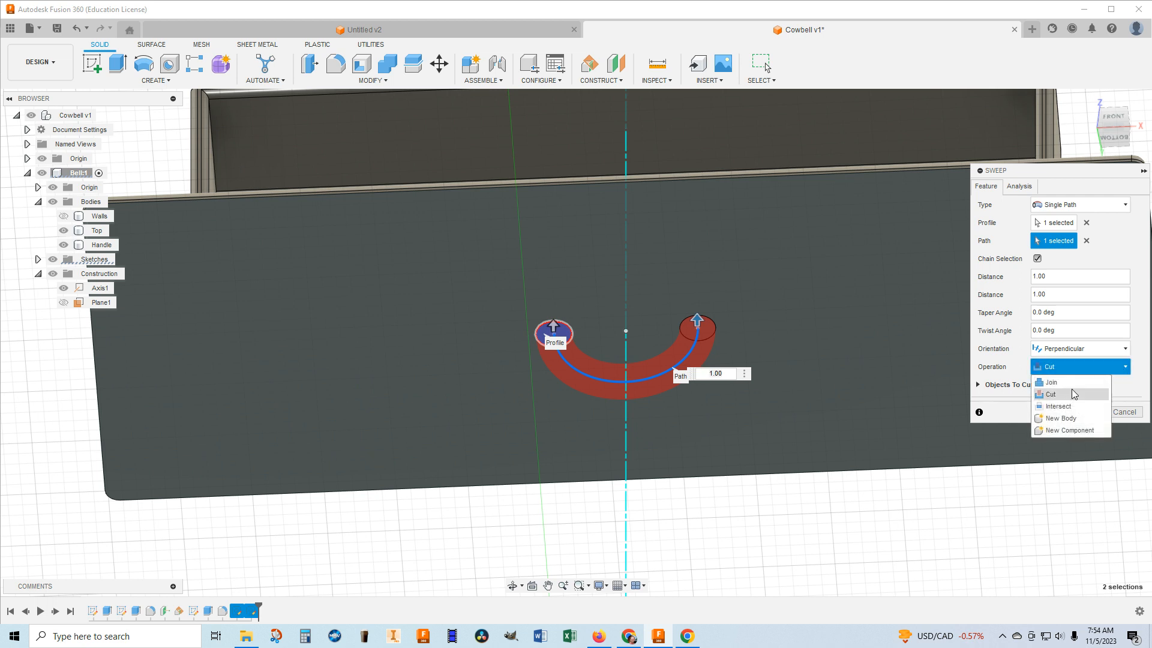
{"action": "left_click", "coordinate": [1059, 383]}
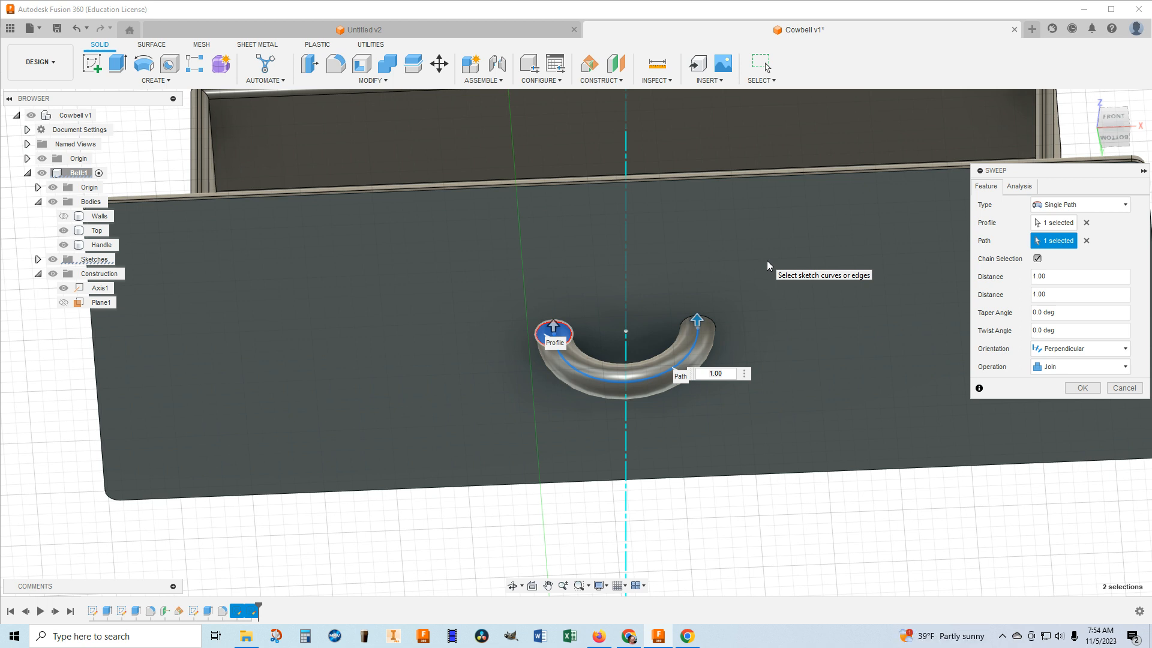
{"action": "left_click", "coordinate": [1080, 388]}
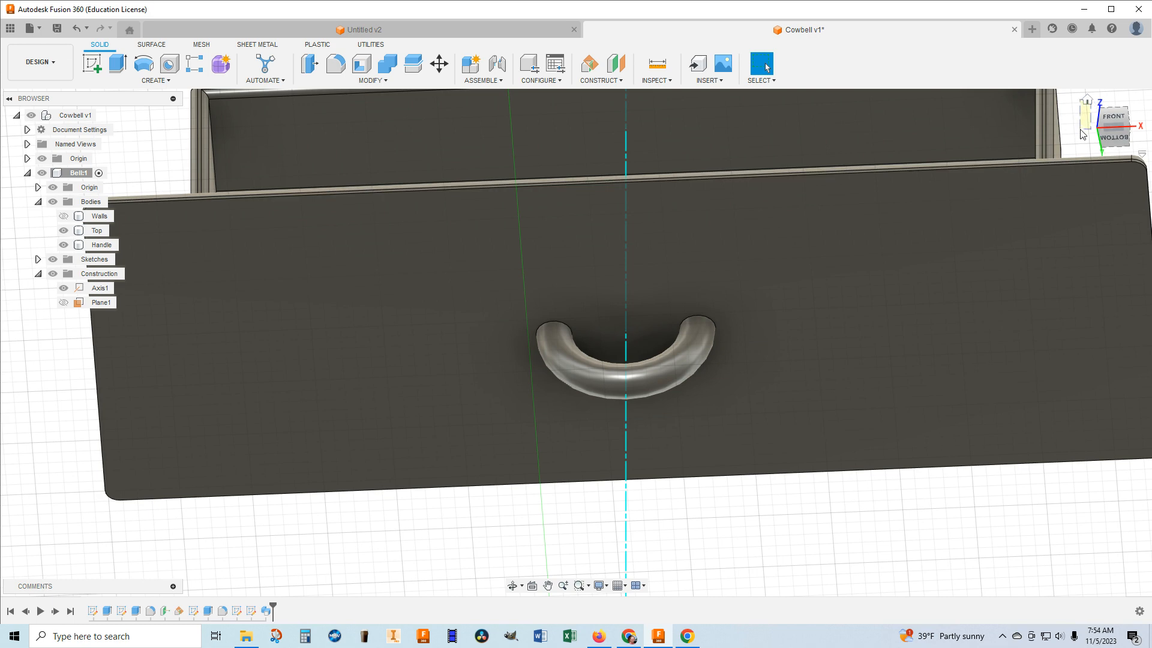
{"action": "left_click", "coordinate": [1111, 117]}
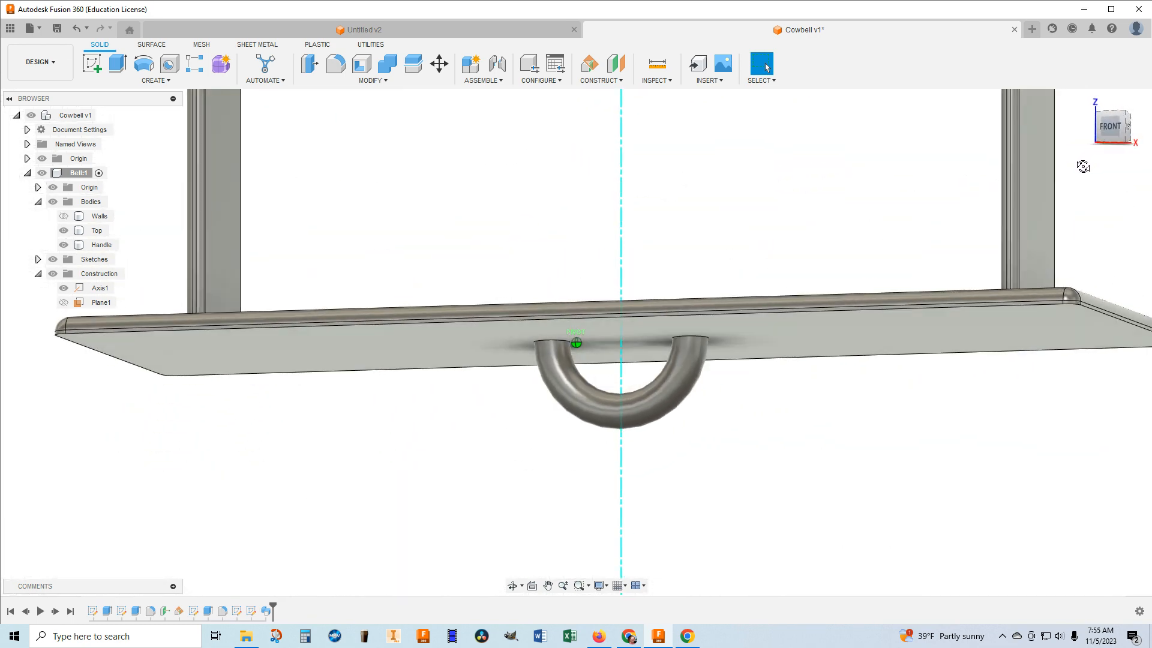
{"action": "mouse_move", "coordinate": [577, 342]}
{"action": "middle_mouse_down", "text": "shift"}
{"action": "mouse_move", "coordinate": [572, 255]}
{"action": "mouse_move", "coordinate": [618, 252]}
{"action": "mouse_move", "coordinate": [622, 240]}
{"action": "mouse_move", "coordinate": [582, 241]}
{"action": "middle_mouse_up", "text": "shift"}
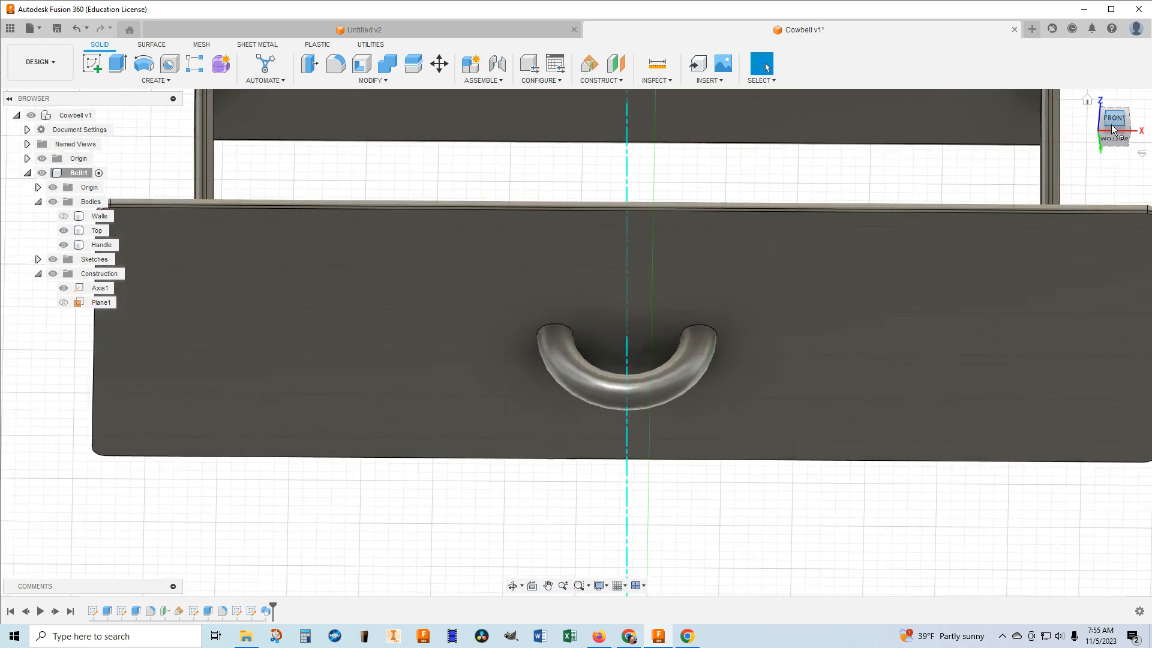
{"action": "left_click", "coordinate": [375, 351]}
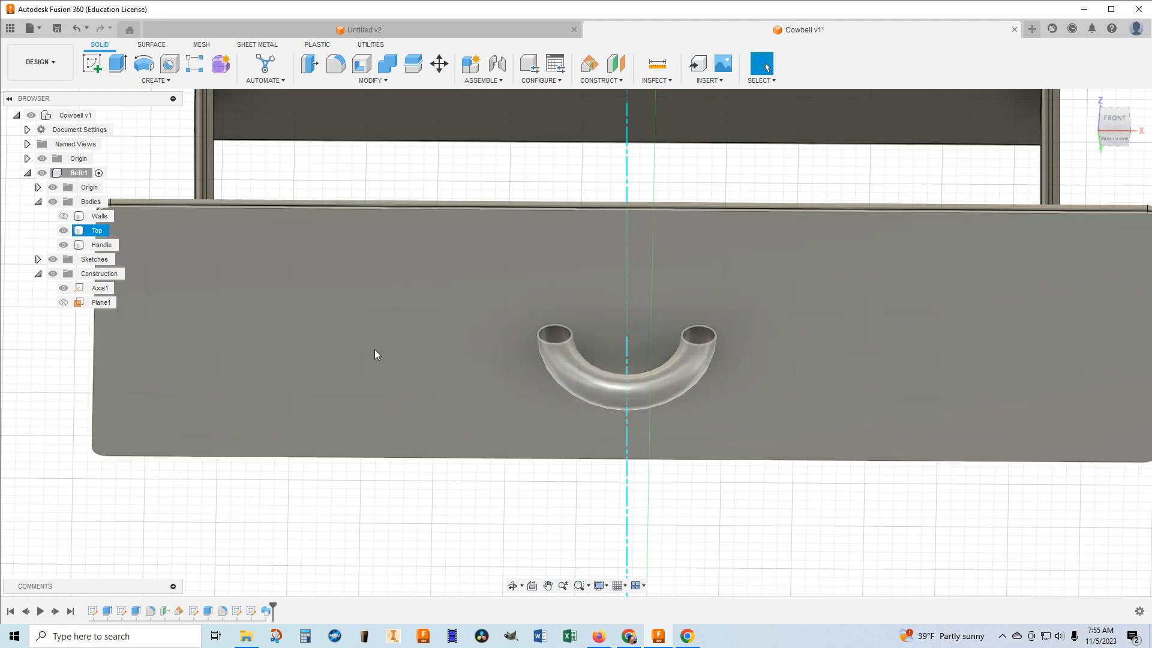
{"action": "left_click", "coordinate": [64, 302]}
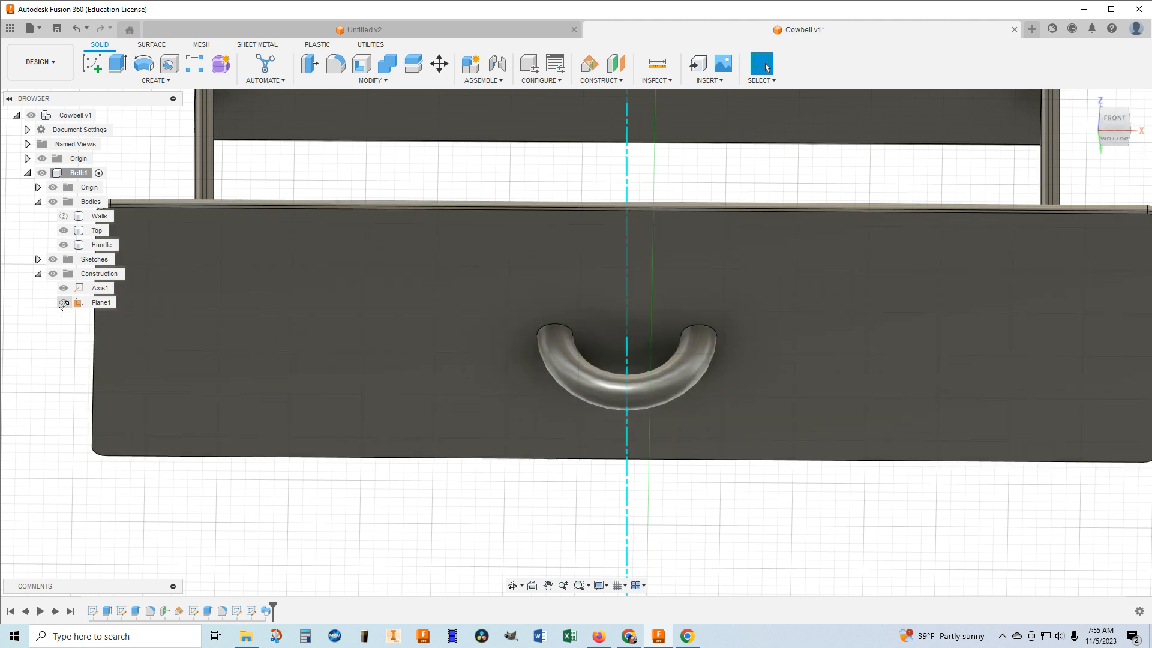
{"action": "left_click", "coordinate": [64, 302]}
{"action": "left_click", "coordinate": [184, 294]}
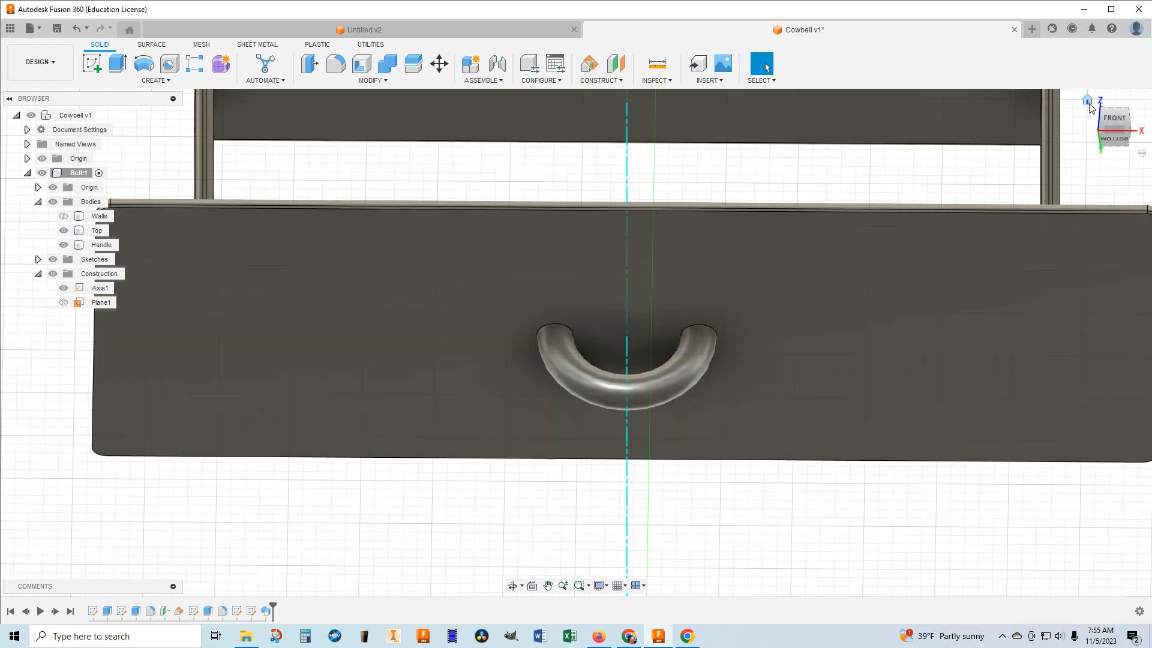
Construct a plane at a 90 degree angle through the vertical Axis1.
{"action": "left_click", "coordinate": [1087, 100]}
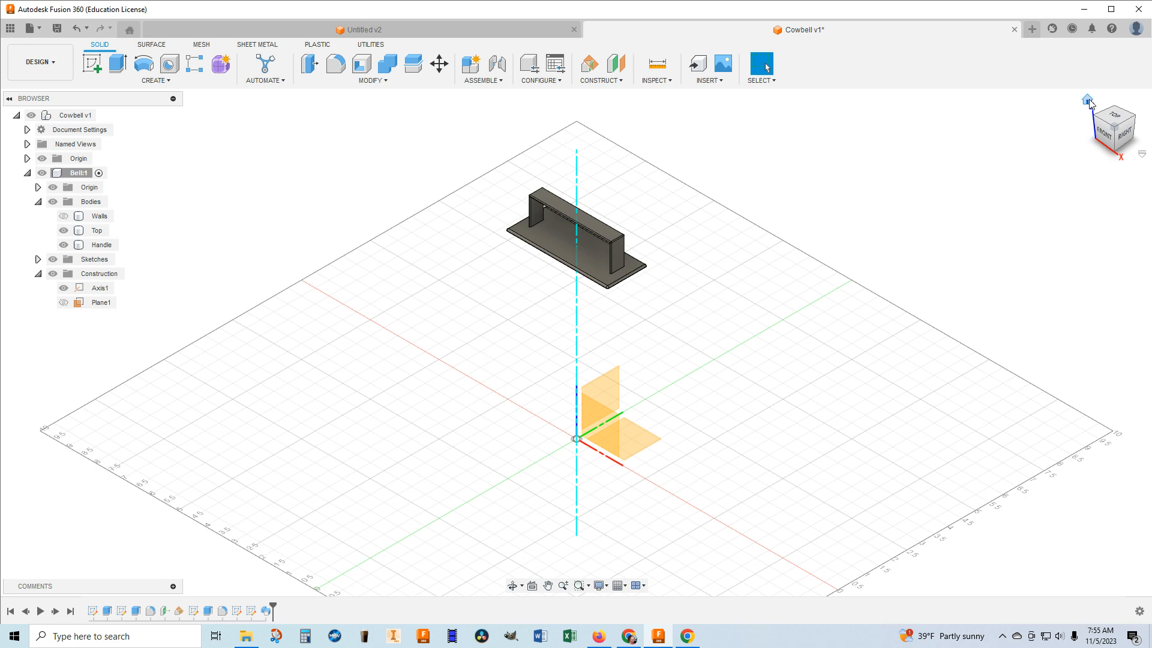
{"action": "scroll", "coordinate": [600, 276], "scroll_direction": "up", "scroll_amount": 3}
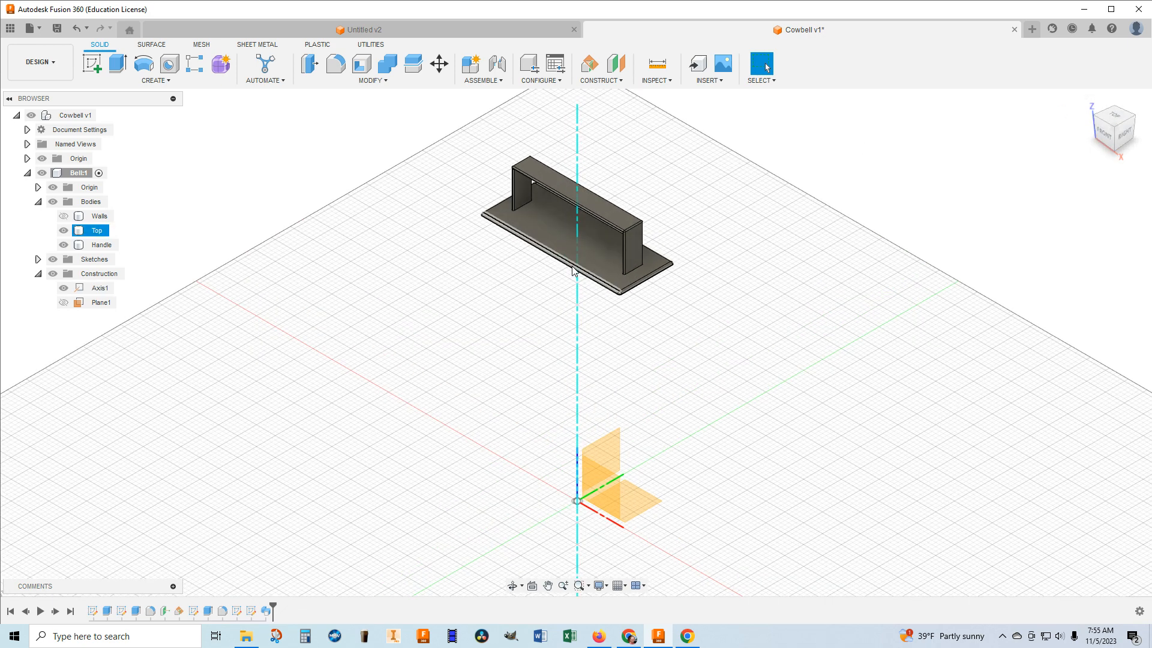
{"action": "left_click", "coordinate": [612, 82]}
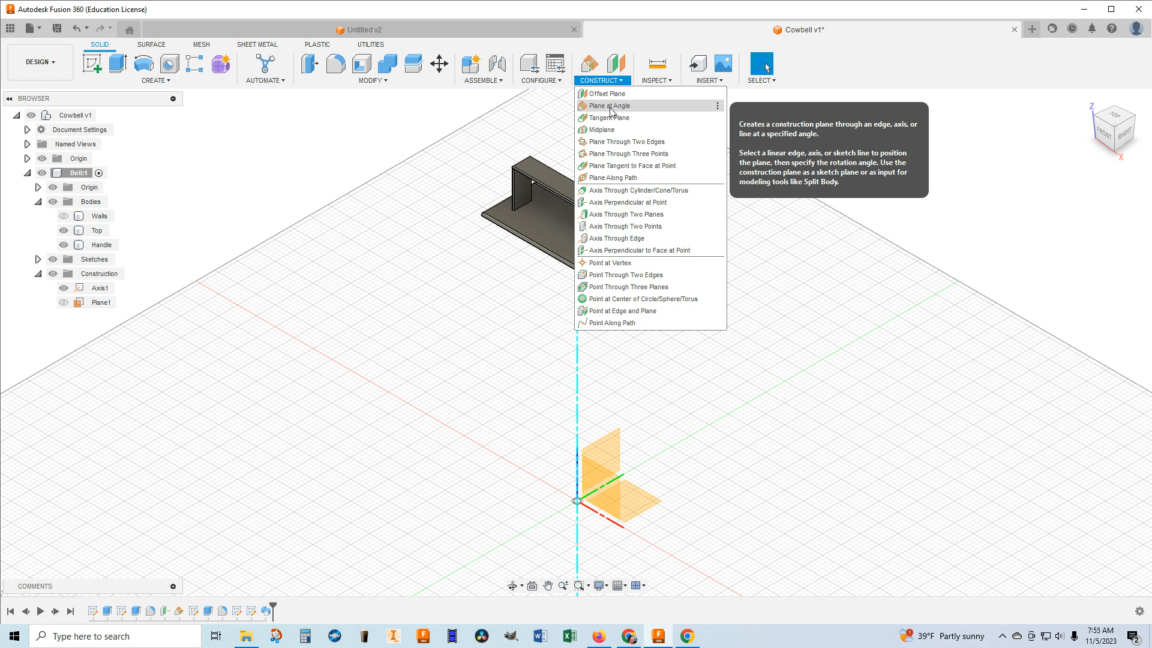
{"action": "left_click", "coordinate": [609, 107]}
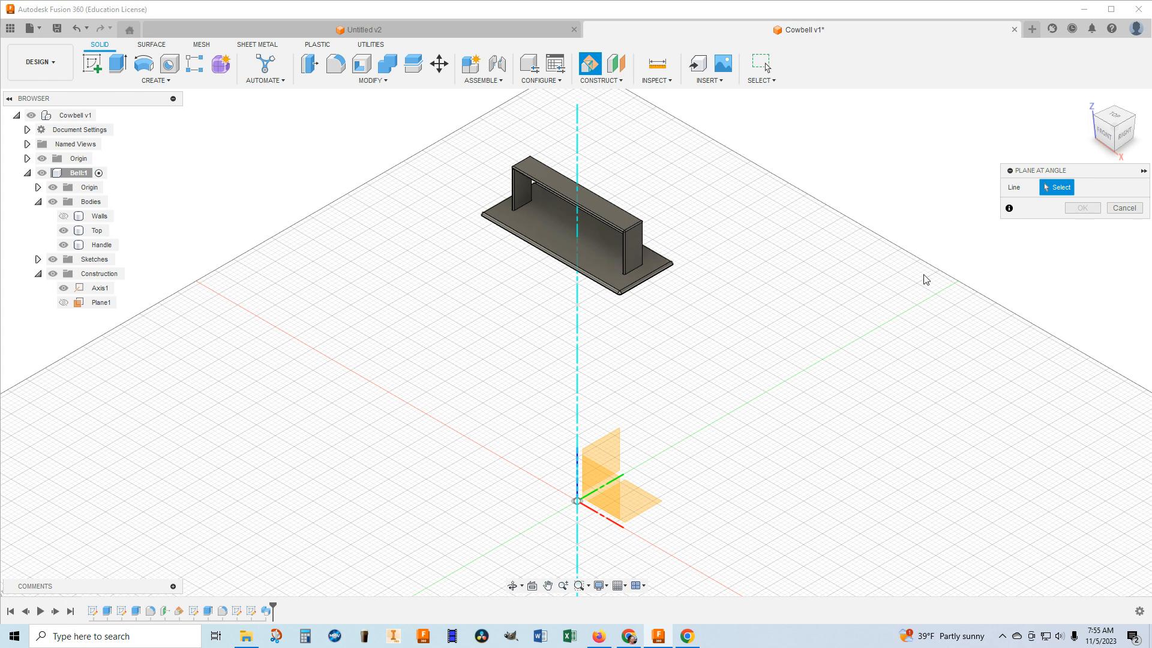
{"action": "left_click", "coordinate": [575, 155]}
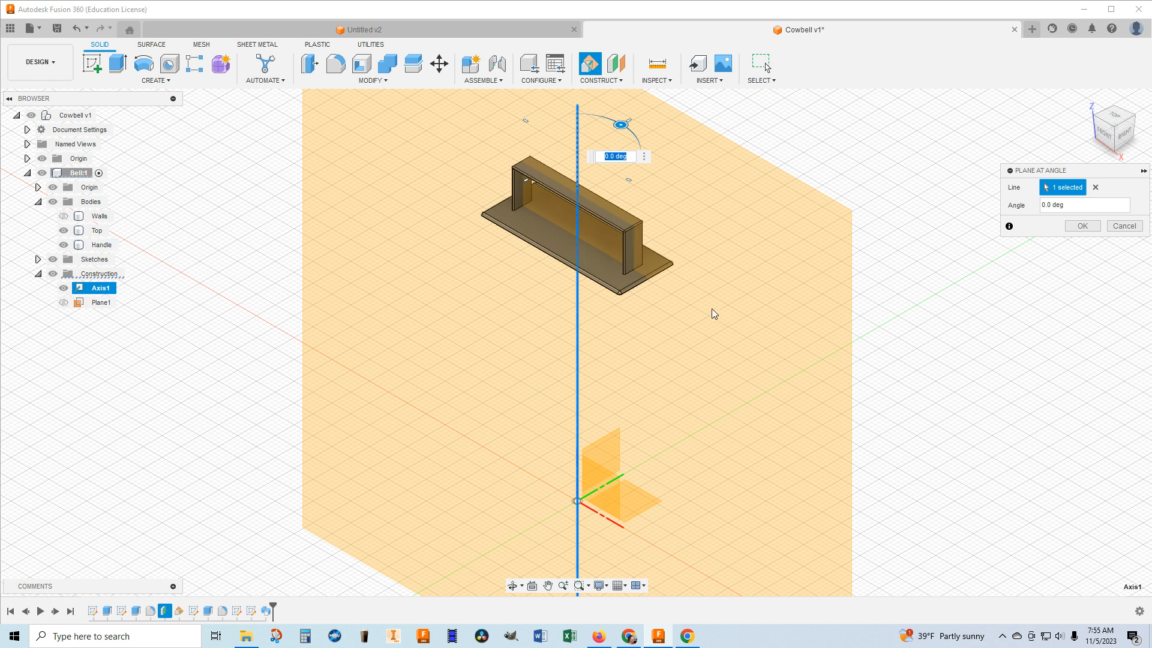
{"action": "left_click_drag", "start_coordinate": [621, 126], "coordinate": [566, 147]}
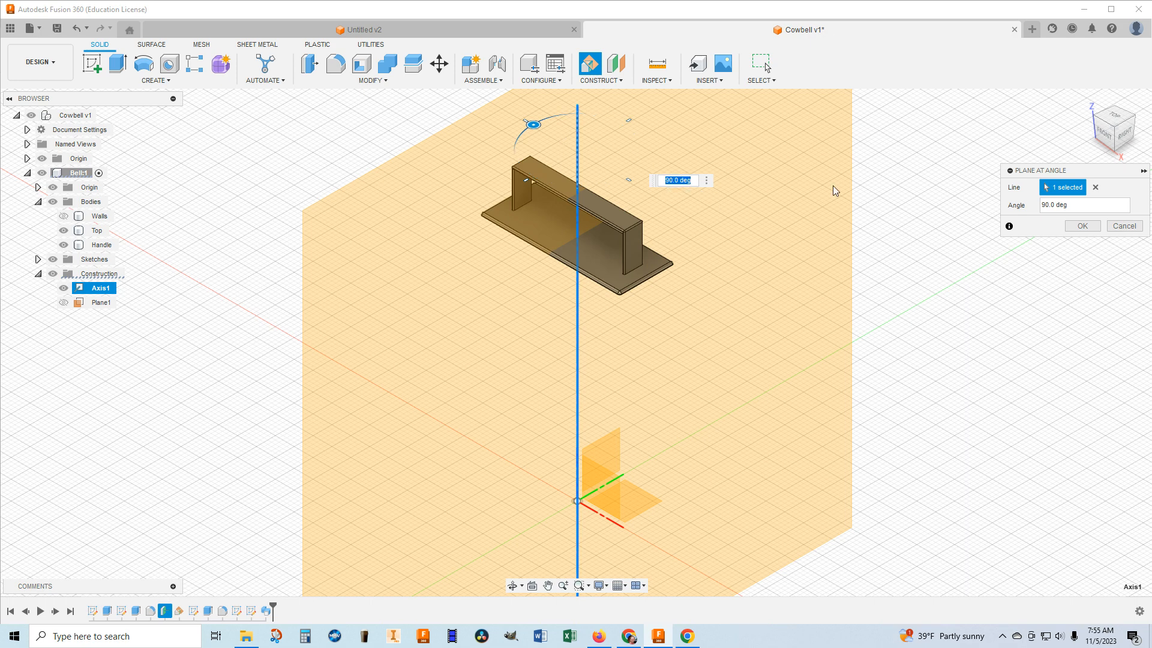
{"action": "left_click", "coordinate": [1083, 226]}
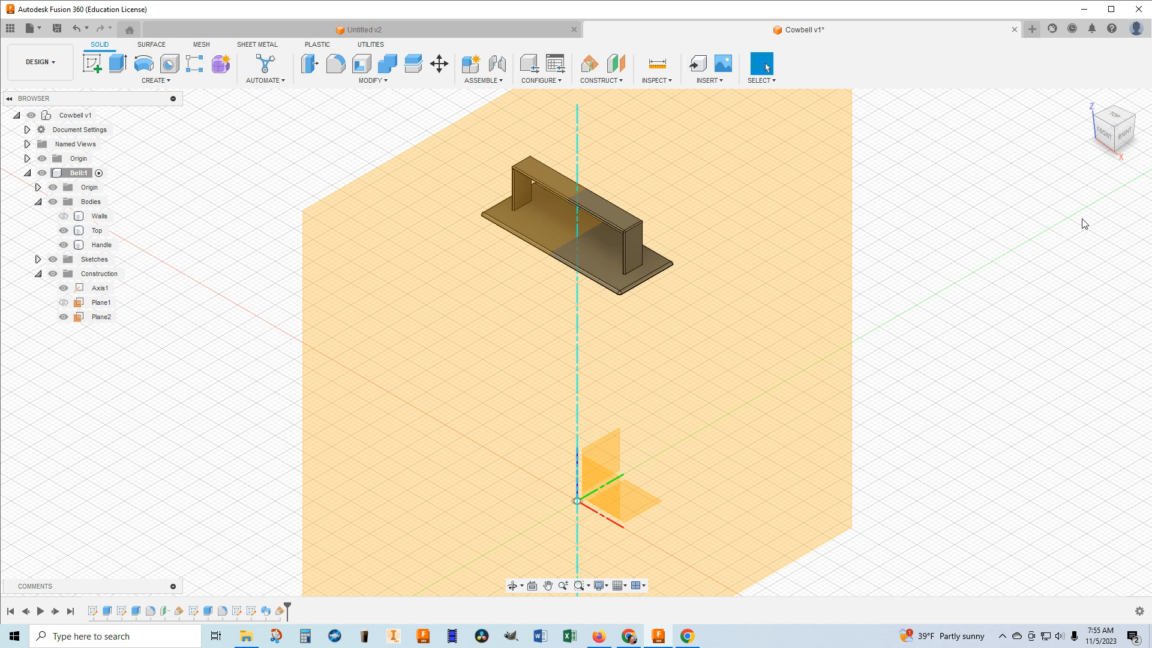
Create a new sketch on the 90 degree construction plane.
{"action": "left_click", "coordinate": [89, 64]}
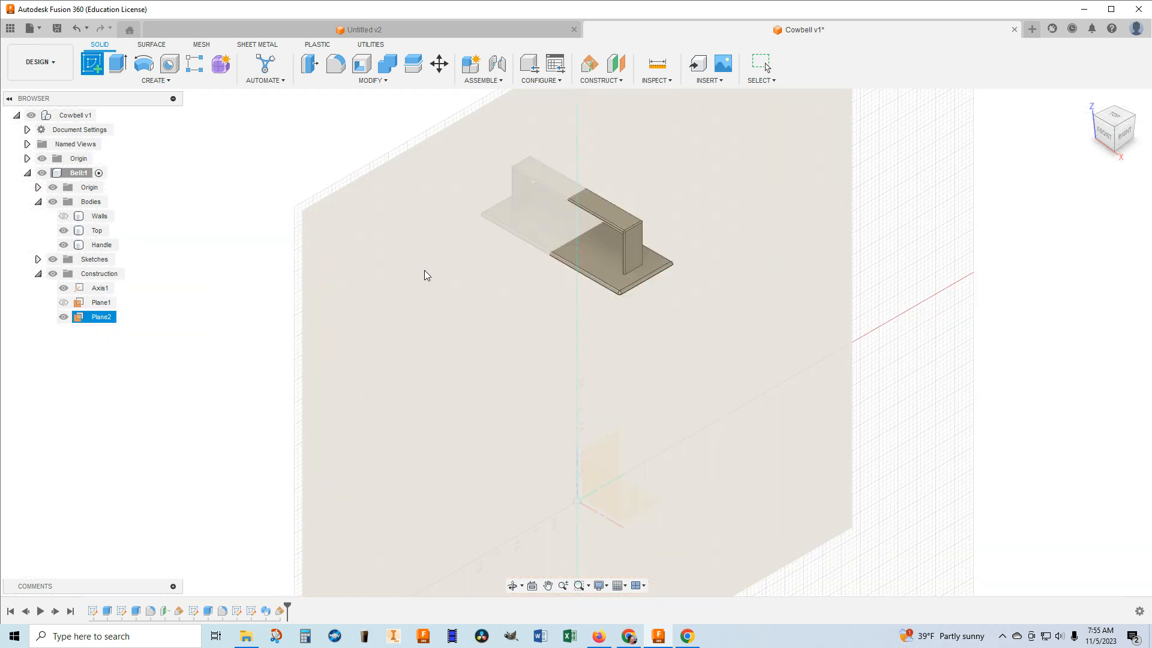
{"action": "left_click", "coordinate": [424, 271]}
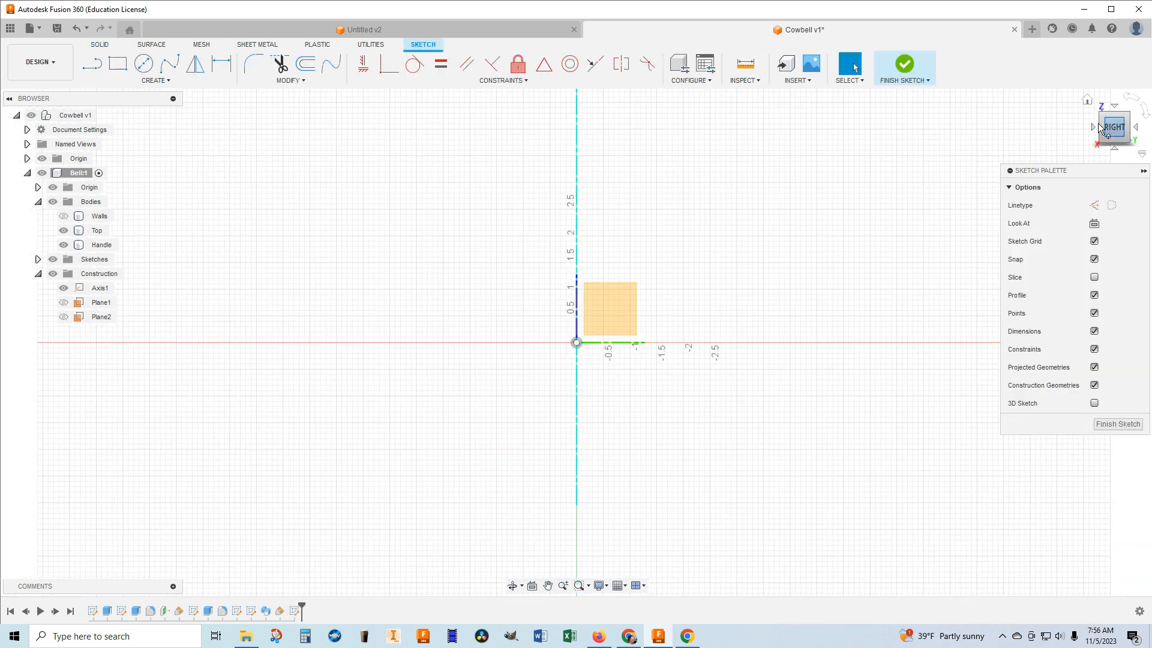
{"action": "middle_click_drag", "start_coordinate": [722, 143], "coordinate": [734, 347]}
{"action": "scroll", "coordinate": [587, 227], "scroll_direction": "up", "scroll_amount": 8}
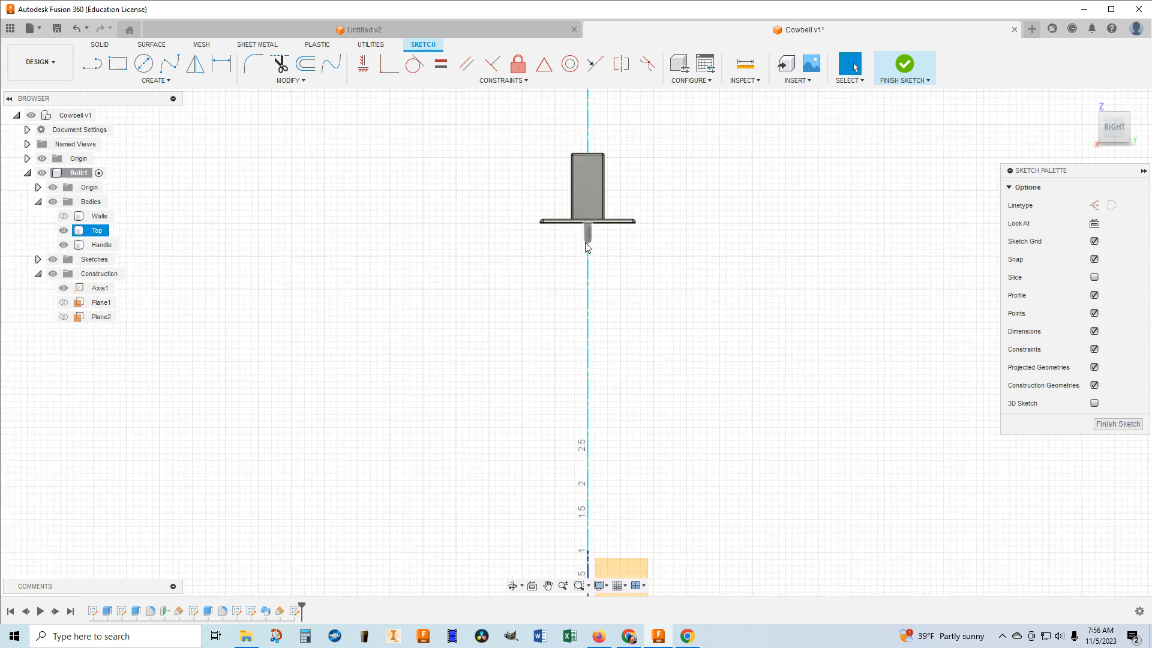
{"action": "scroll", "coordinate": [599, 258], "scroll_direction": "up", "scroll_amount": 4}
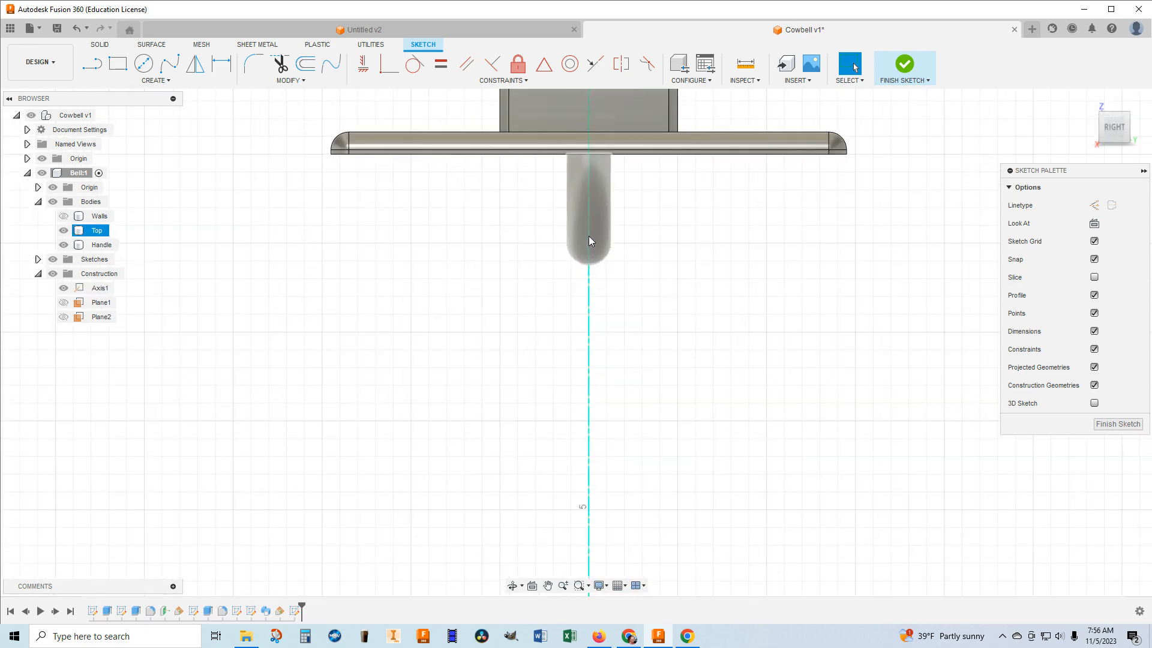
{"action": "left_click", "coordinate": [595, 308]}
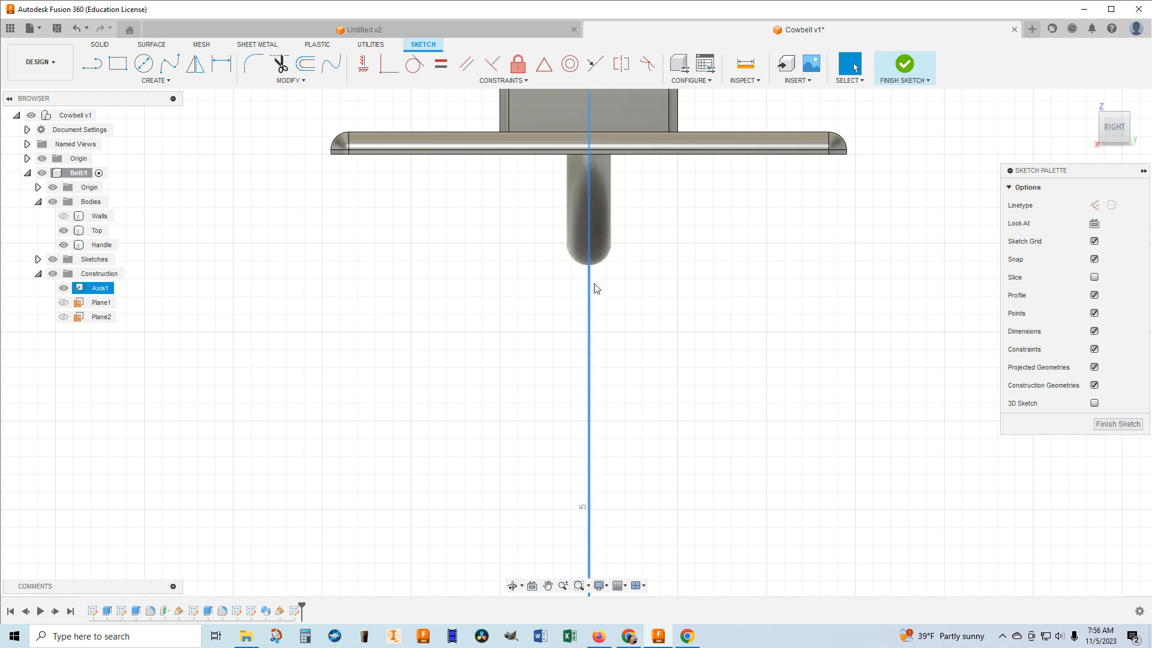
Draw a 0.5 in diameter circle centred on the vertical axis just below the loop and finish the sketch.
{"action": "left_click", "coordinate": [144, 64]}
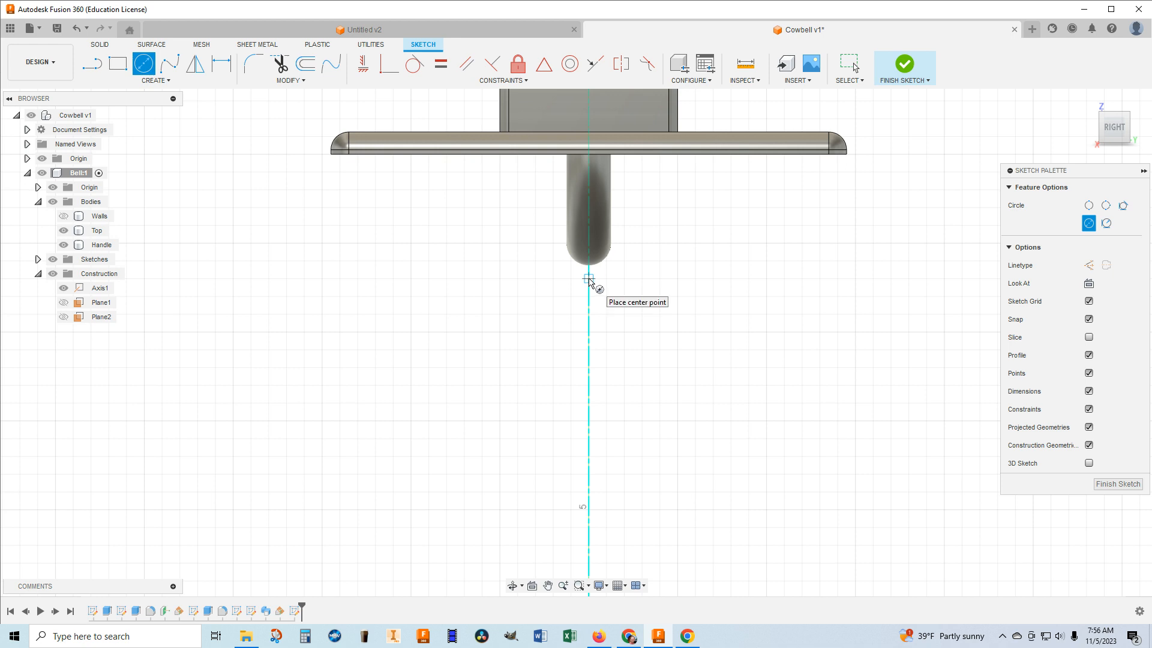
{"action": "left_click", "coordinate": [589, 279]}
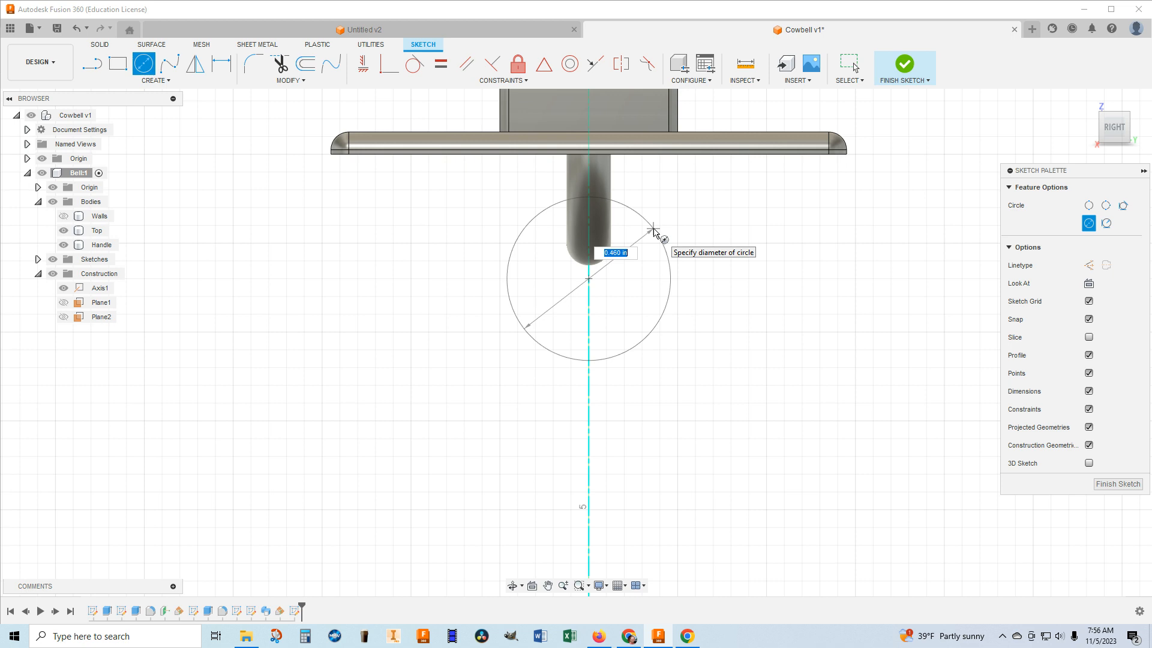
{"action": "key", "text": "BackSpace"}
{"action": "type", "text": ".5"}
{"action": "key", "text": "Return"}
{"action": "key", "text": "Escape"}
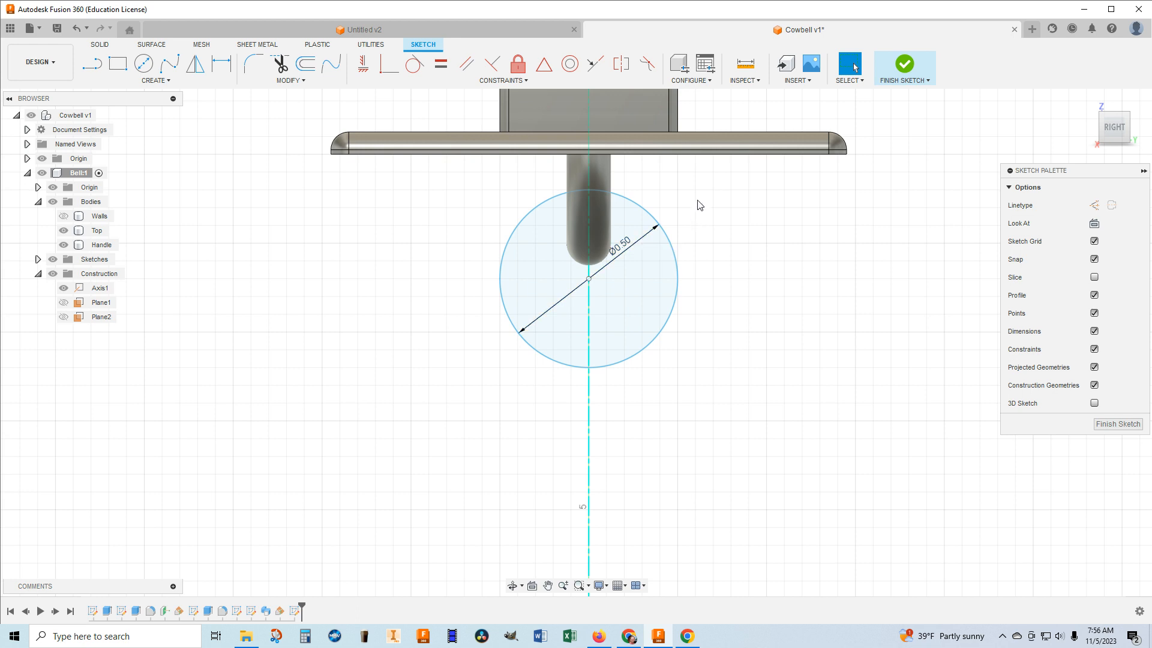
{"action": "left_click", "coordinate": [902, 68]}
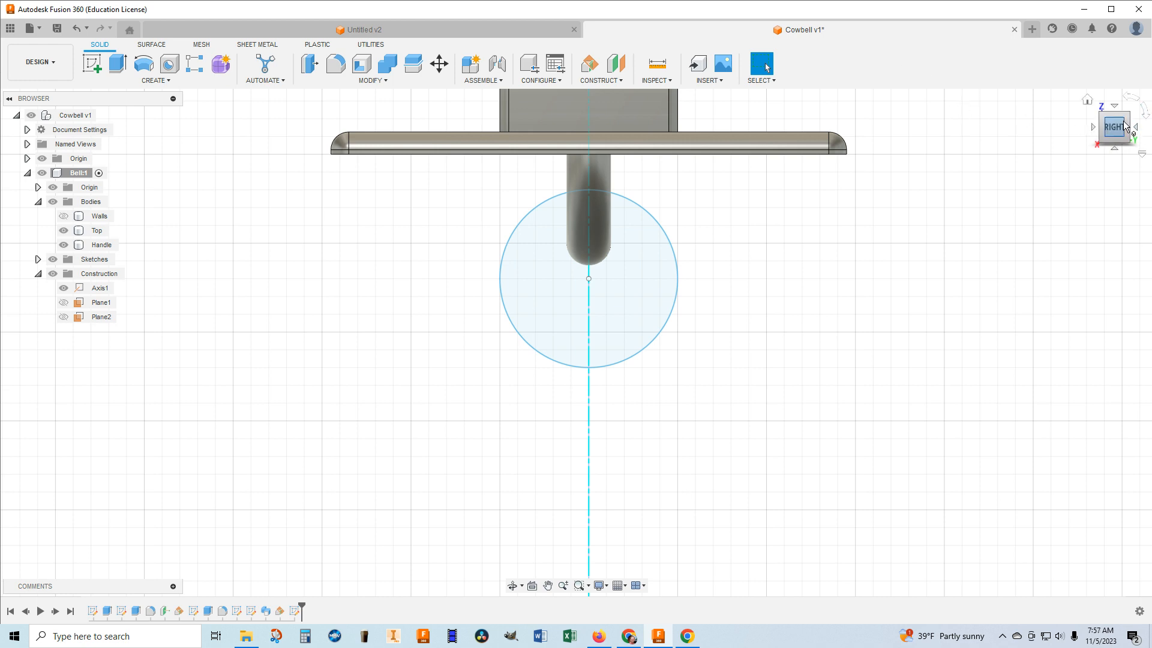
Show the hidden construction plane Plane1 and create a new sketch on it.
{"action": "left_click", "coordinate": [1088, 100]}
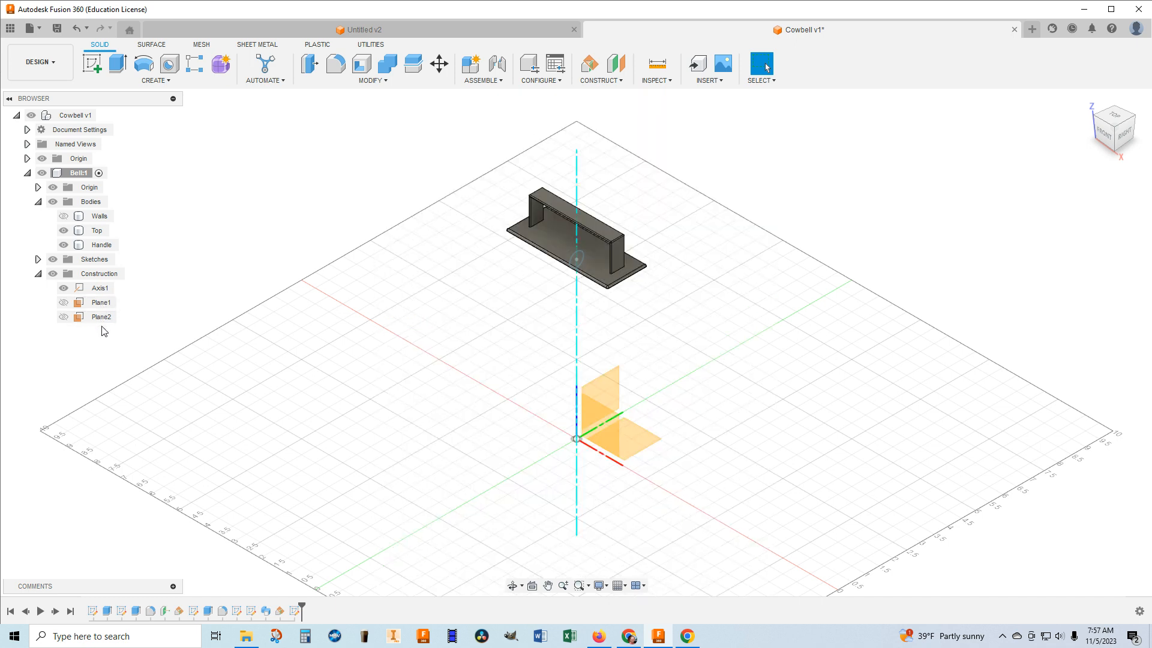
{"action": "left_click", "coordinate": [64, 305]}
{"action": "left_click", "coordinate": [63, 305]}
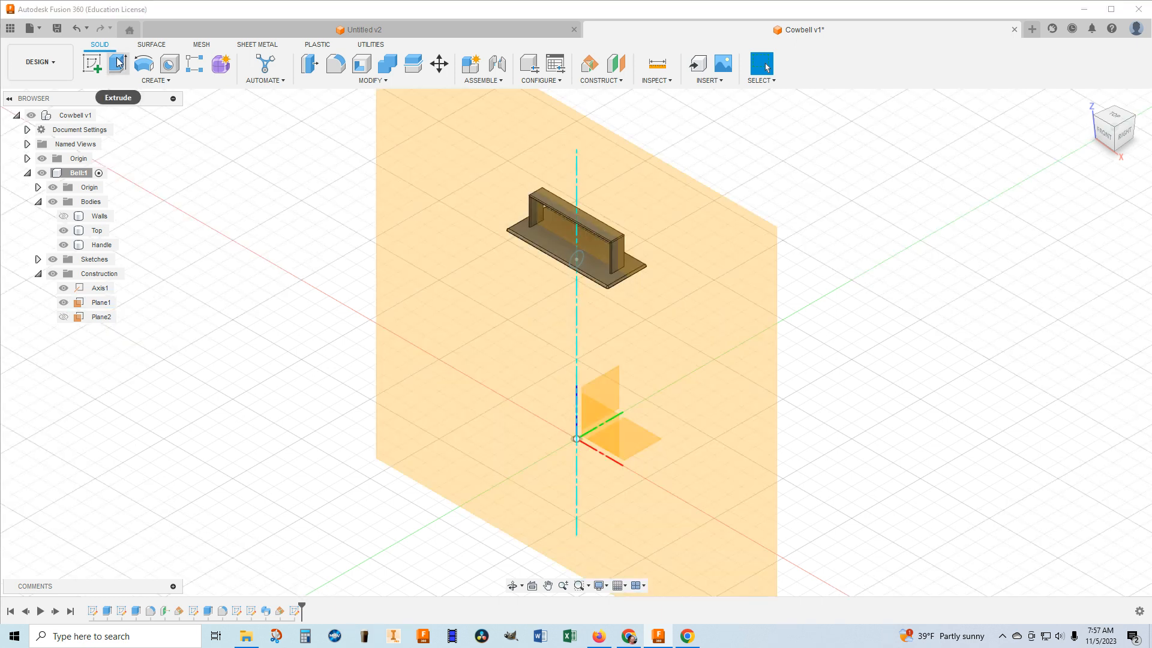
{"action": "left_click", "coordinate": [92, 63]}
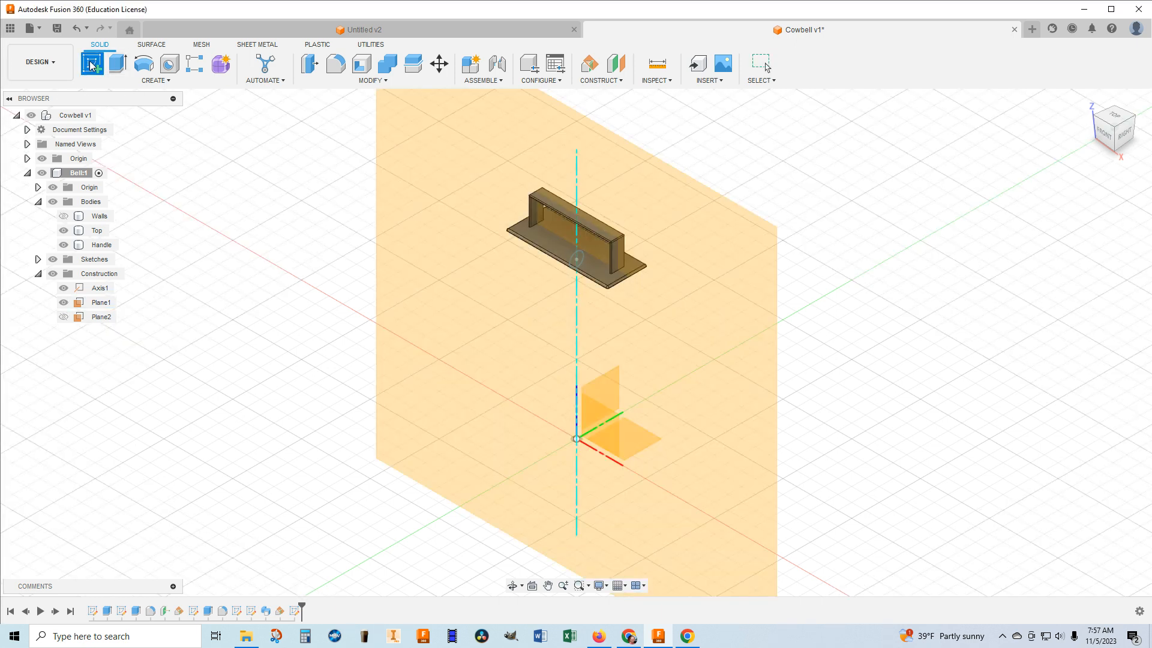
{"action": "left_click", "coordinate": [420, 253]}
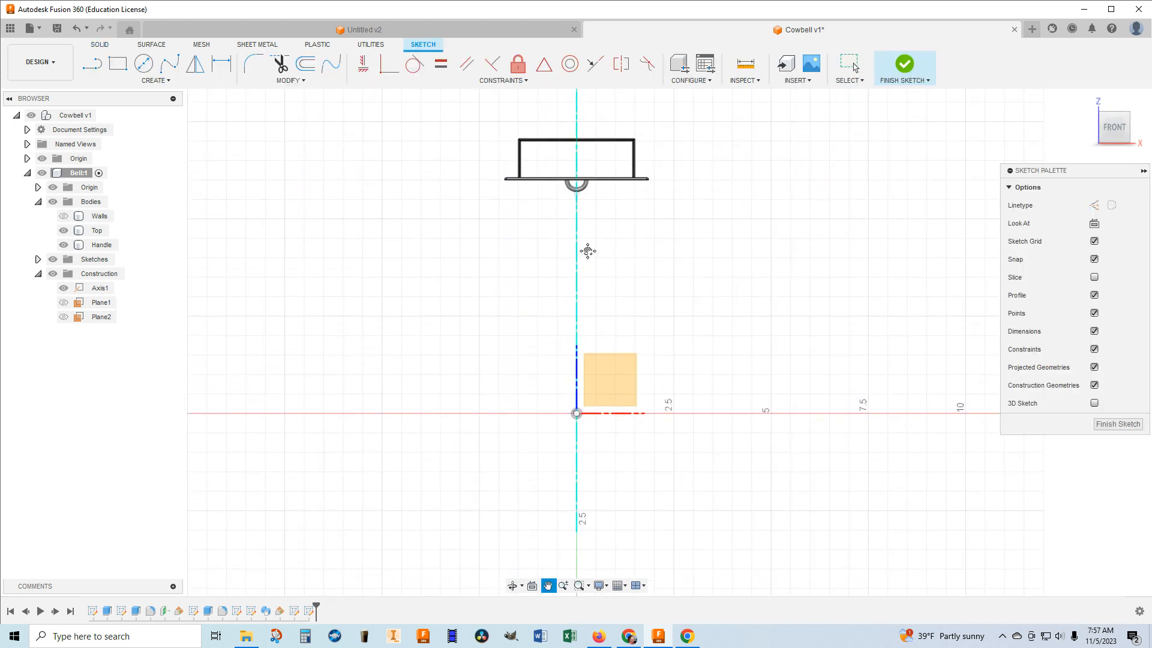
{"action": "scroll", "coordinate": [582, 203], "scroll_direction": "up", "scroll_amount": 5}
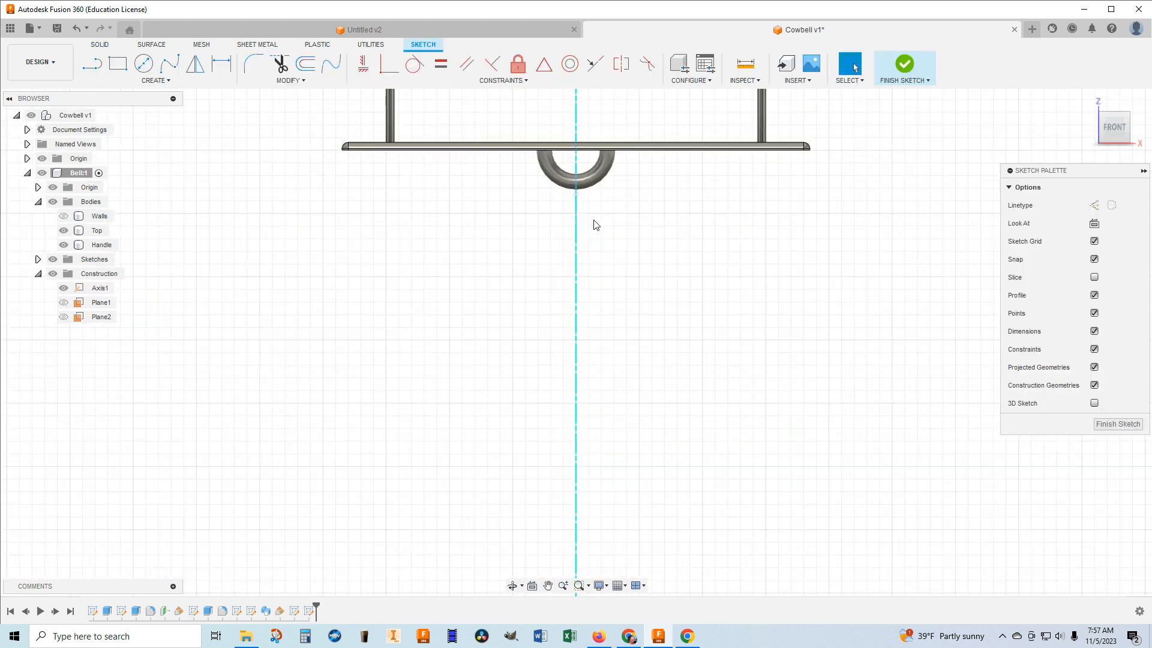
Draw a 0.125 in diameter circle centred where the 0.5 in circle's lowest point meets the vertical axis, and finish the sketch.
{"action": "scroll", "coordinate": [597, 219], "scroll_direction": "up", "scroll_amount": 4}
{"action": "middle_click_drag", "start_coordinate": [597, 218], "coordinate": [595, 236]}
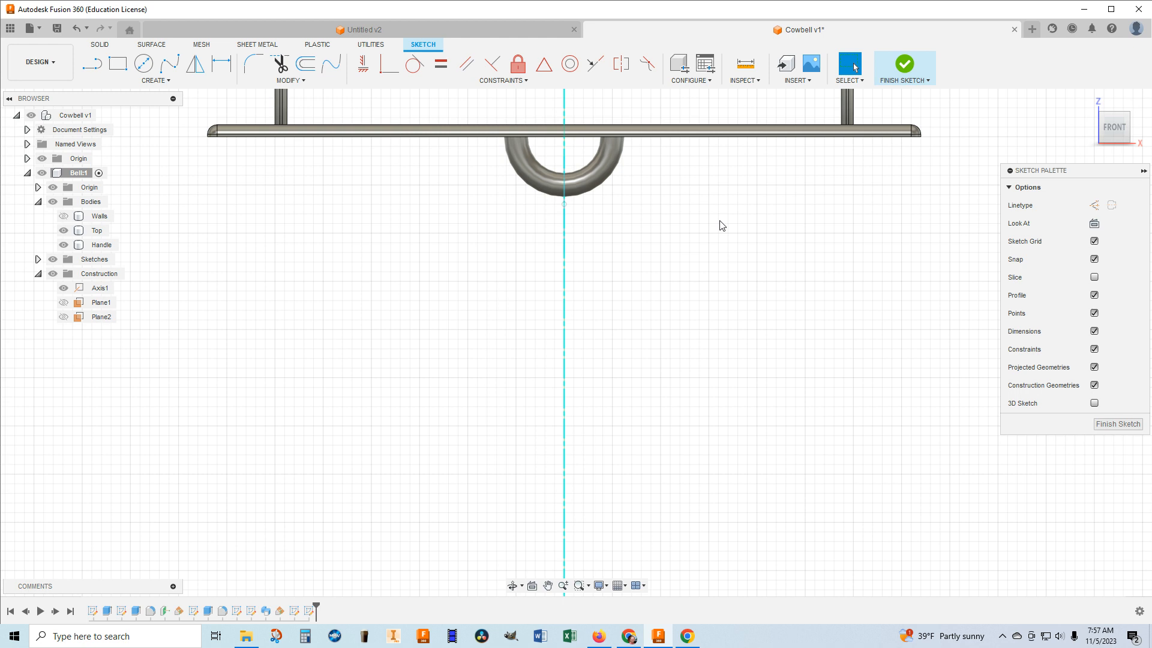
{"action": "scroll", "coordinate": [720, 220], "scroll_direction": "down", "scroll_amount": 1}
{"action": "scroll", "coordinate": [720, 220], "scroll_direction": "up", "scroll_amount": 1}
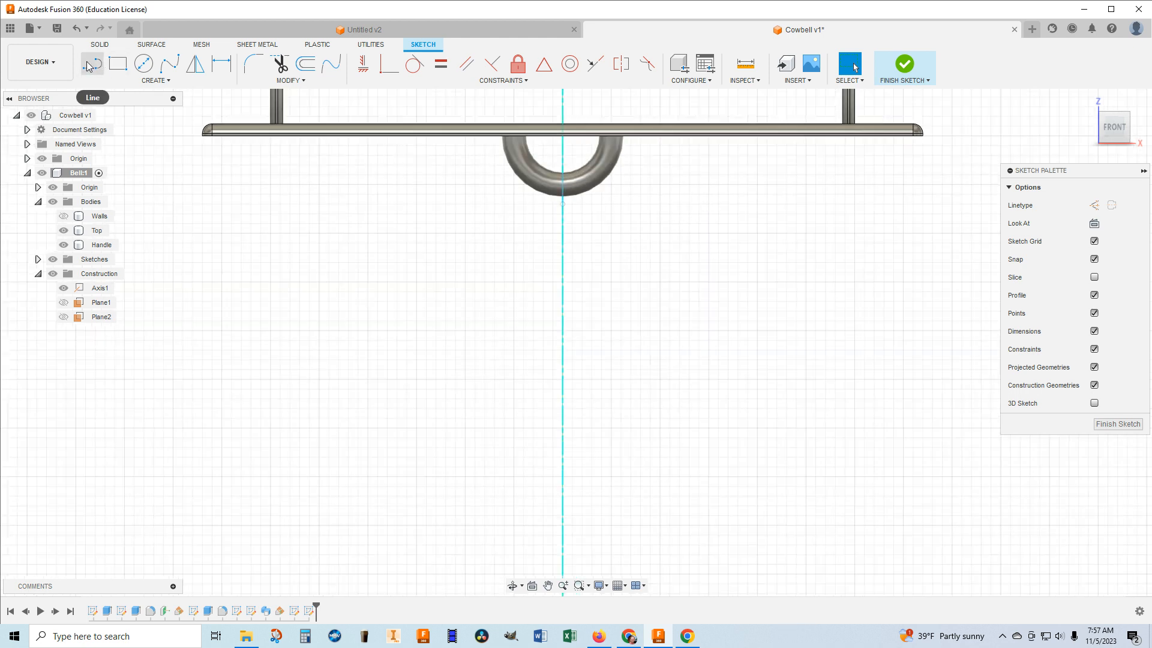
{"action": "left_click", "coordinate": [145, 64]}
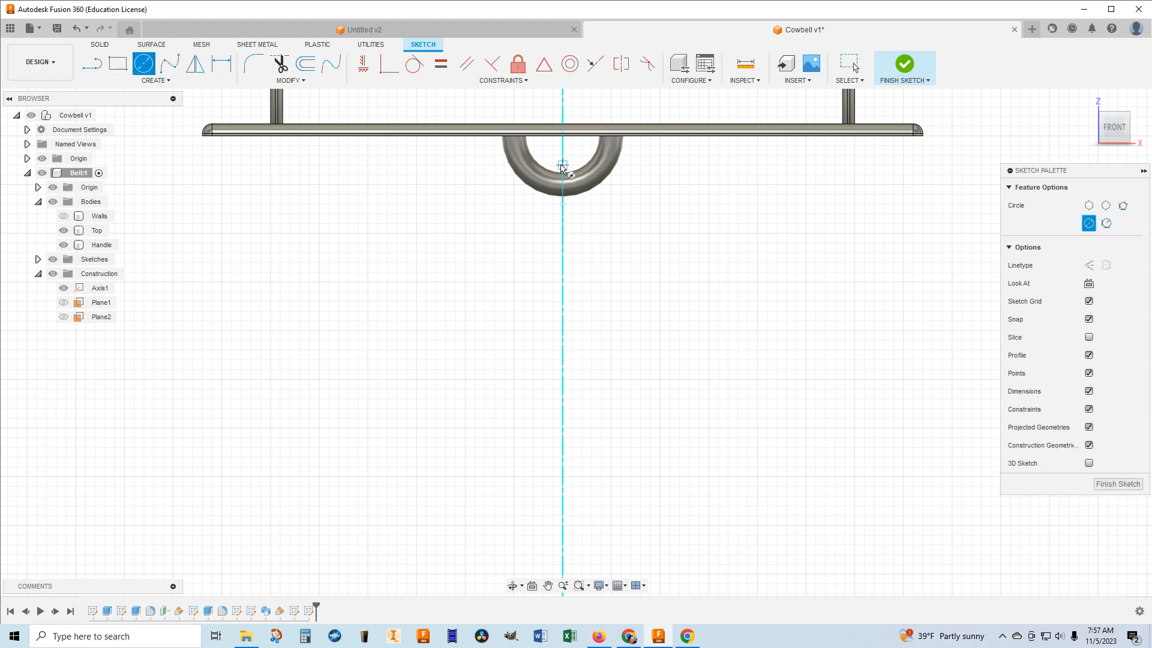
{"action": "scroll", "coordinate": [562, 170], "scroll_direction": "down", "scroll_amount": 1}
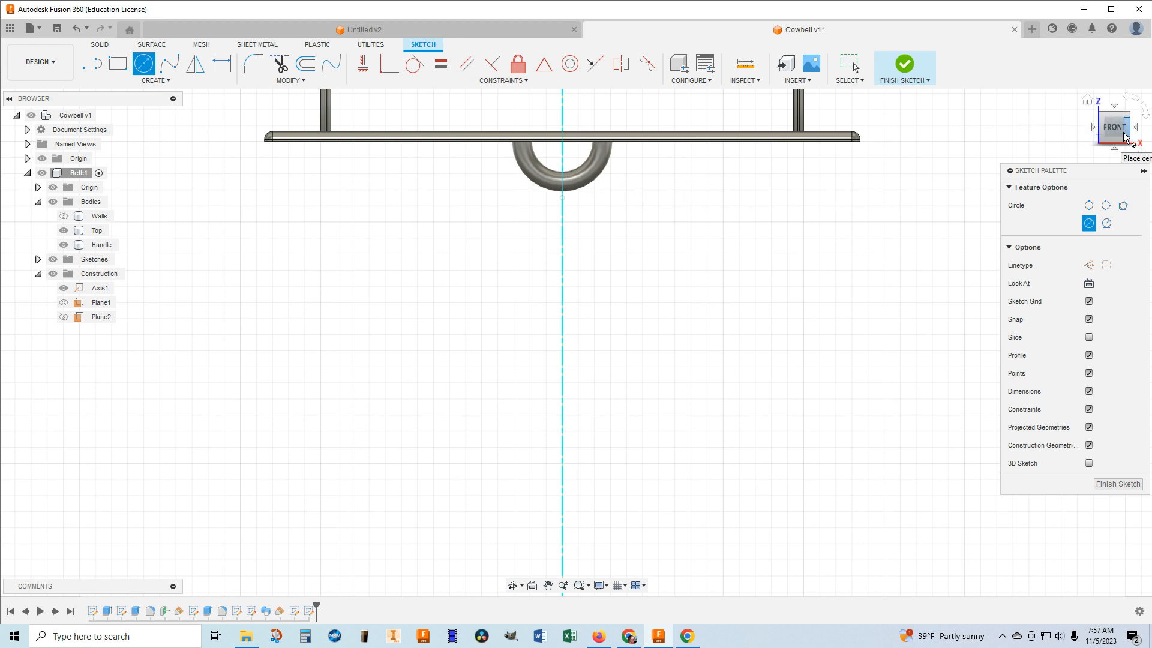
{"action": "left_click_drag", "start_coordinate": [1114, 139], "coordinate": [1086, 132]}
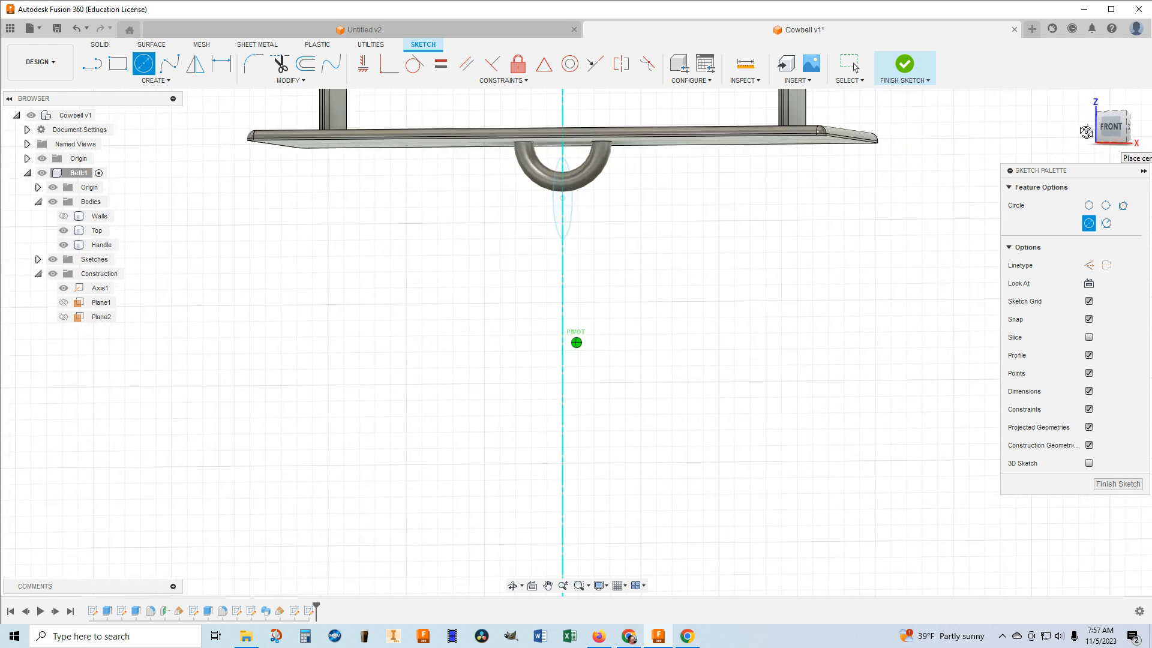
{"action": "scroll", "coordinate": [561, 235], "scroll_direction": "up", "scroll_amount": 3}
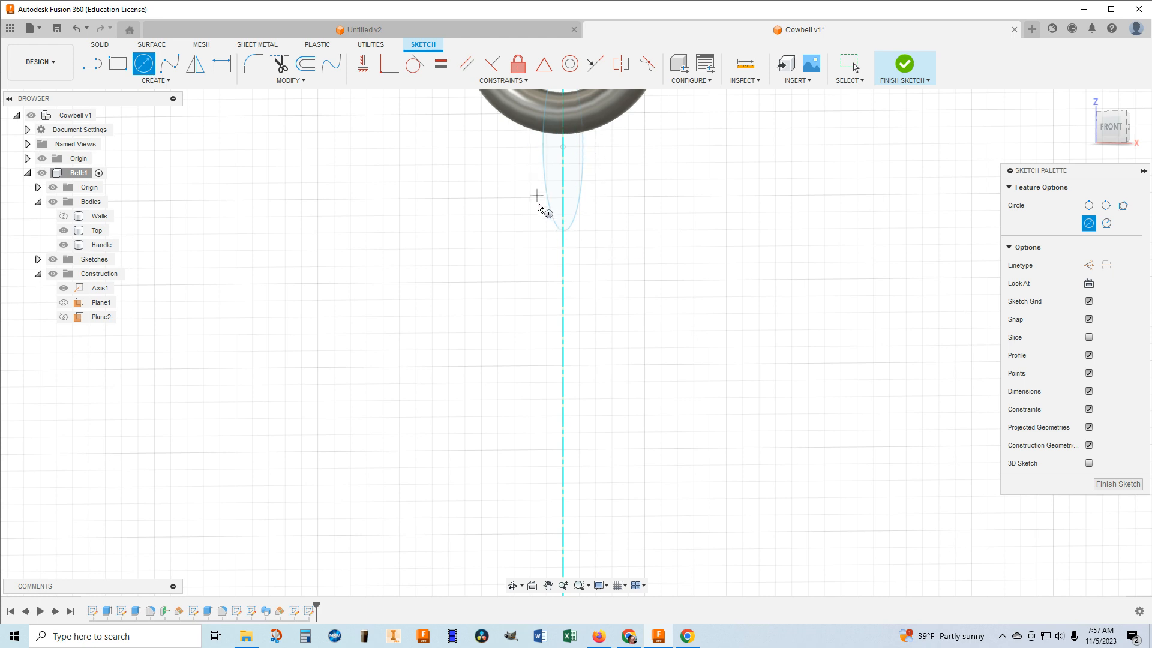
{"action": "left_click", "coordinate": [563, 231]}
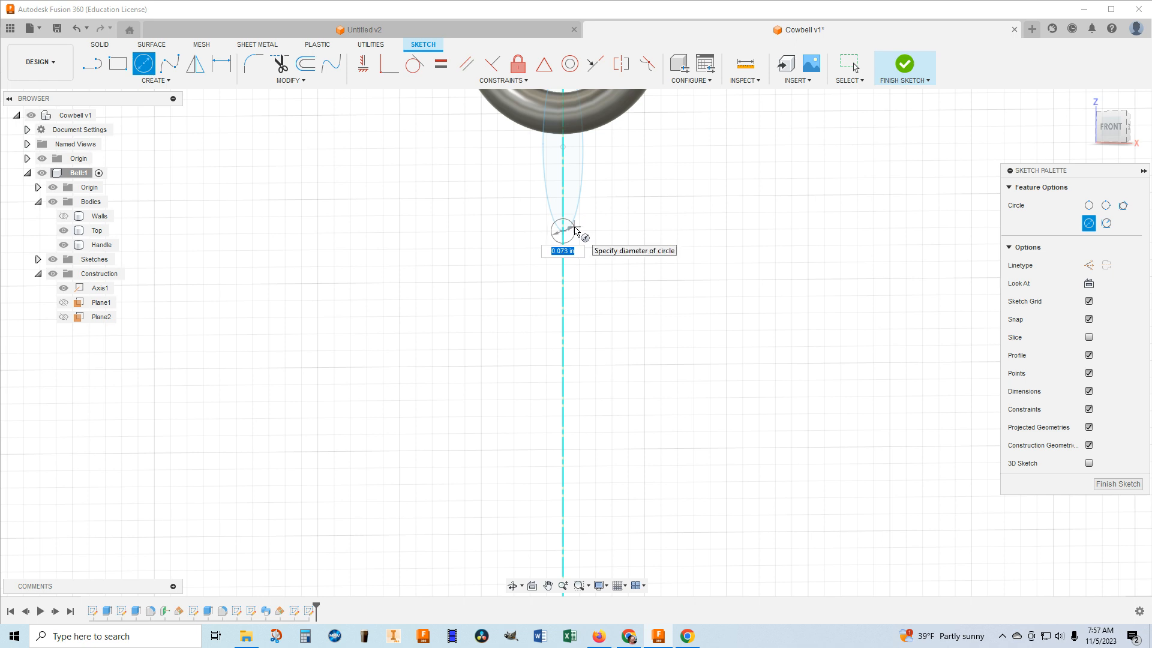
{"action": "key", "text": "BackSpace"}
{"action": "type", "text": ".125"}
{"action": "key", "text": "Return"}
{"action": "left_click", "coordinate": [901, 66]}
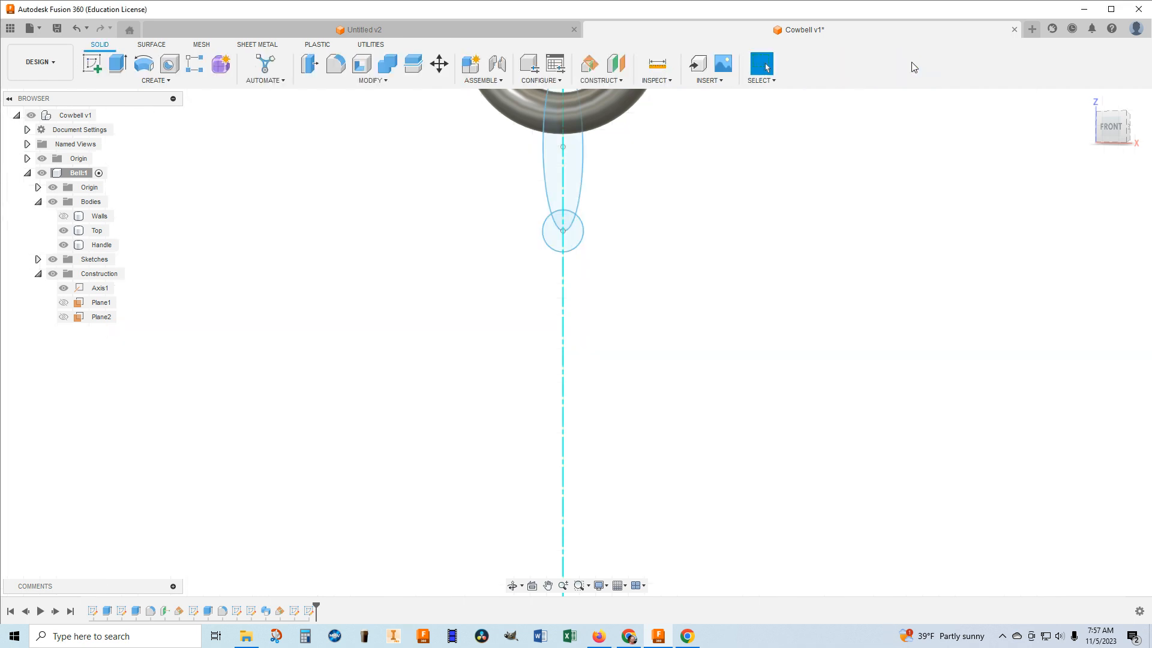
Sweep the 0.125 in circle along the full 0.5 in circle as a new body.
{"action": "mouse_move", "coordinate": [1008, 154]}
{"action": "middle_mouse_down", "text": "shift"}
{"action": "mouse_move", "coordinate": [942, 160]}
{"action": "mouse_move", "coordinate": [1055, 96]}
{"action": "mouse_move", "coordinate": [1111, 133]}
{"action": "middle_mouse_up", "text": "shift"}
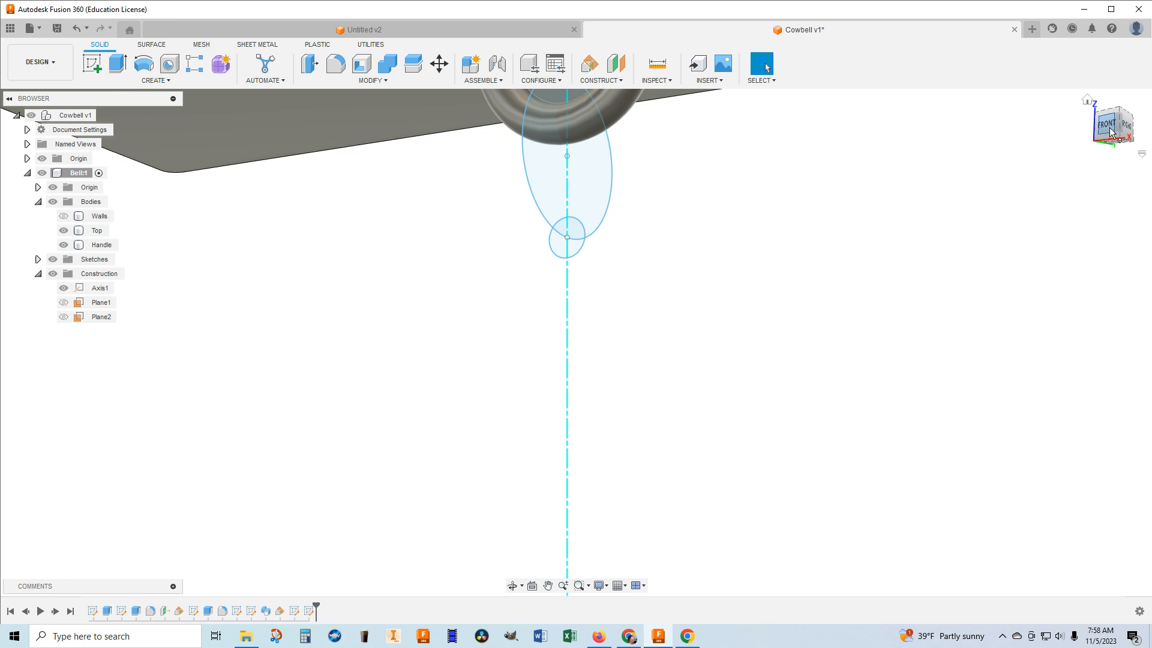
{"action": "left_click", "coordinate": [161, 81]}
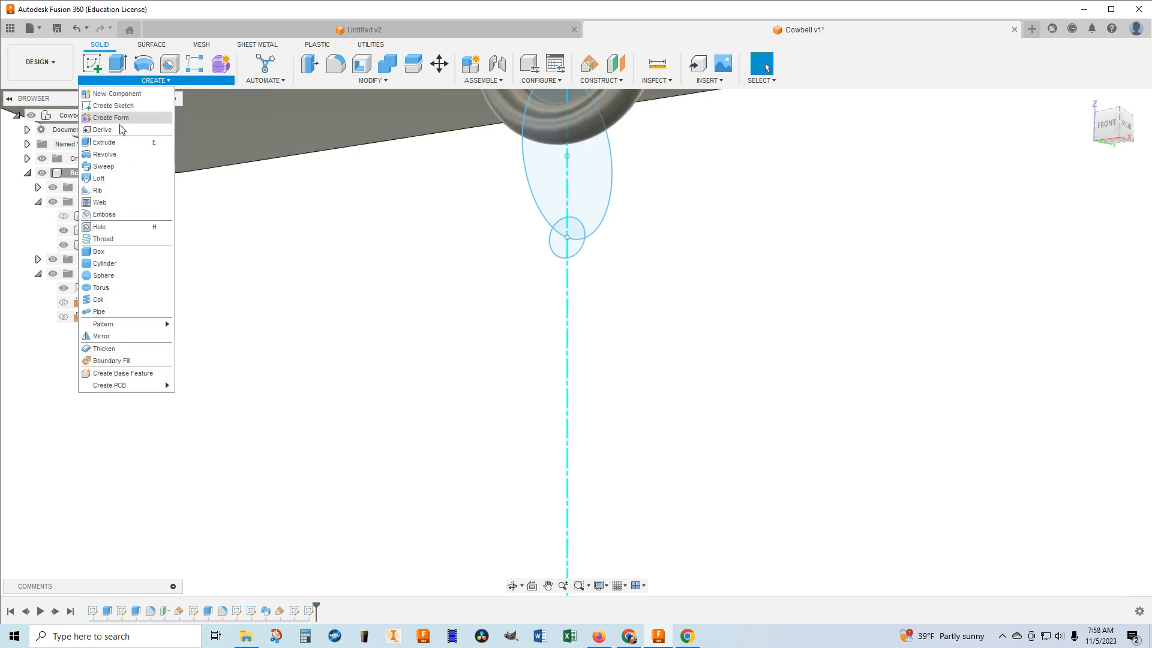
{"action": "left_click", "coordinate": [116, 168]}
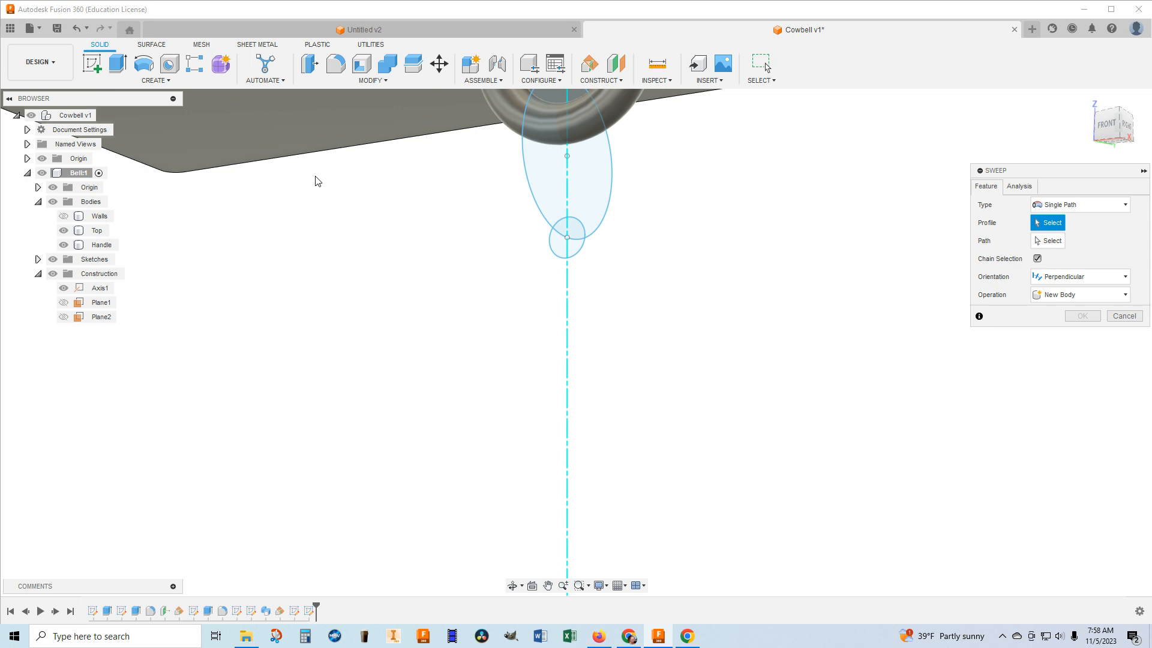
{"action": "left_click", "coordinate": [573, 251]}
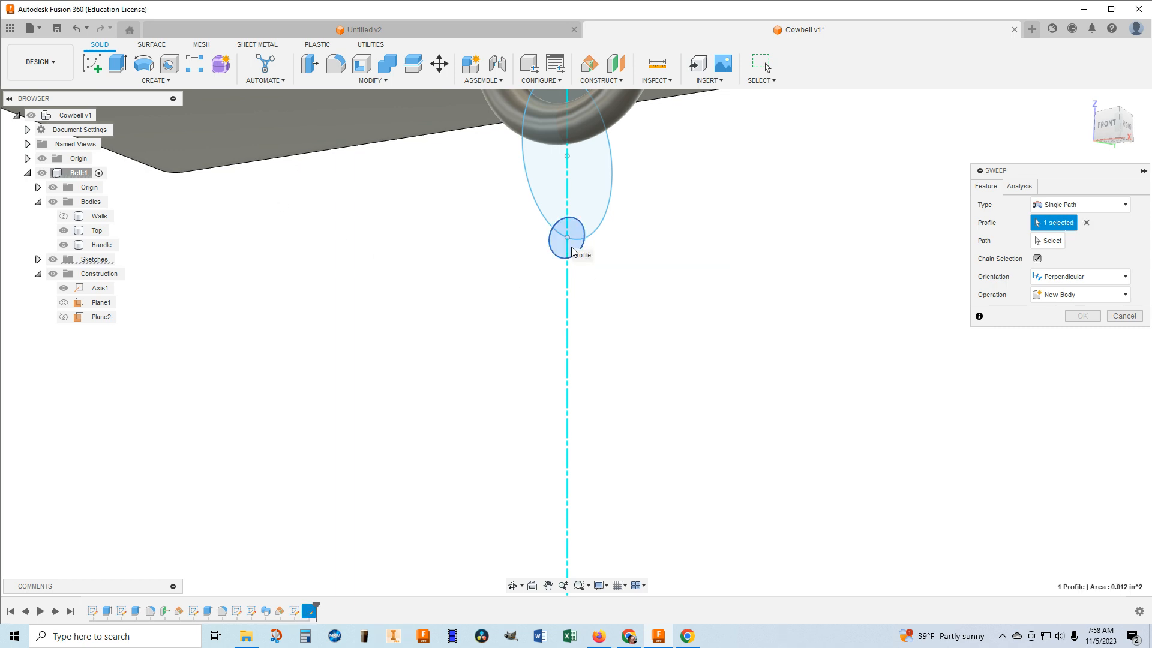
{"action": "left_click", "coordinate": [1053, 242]}
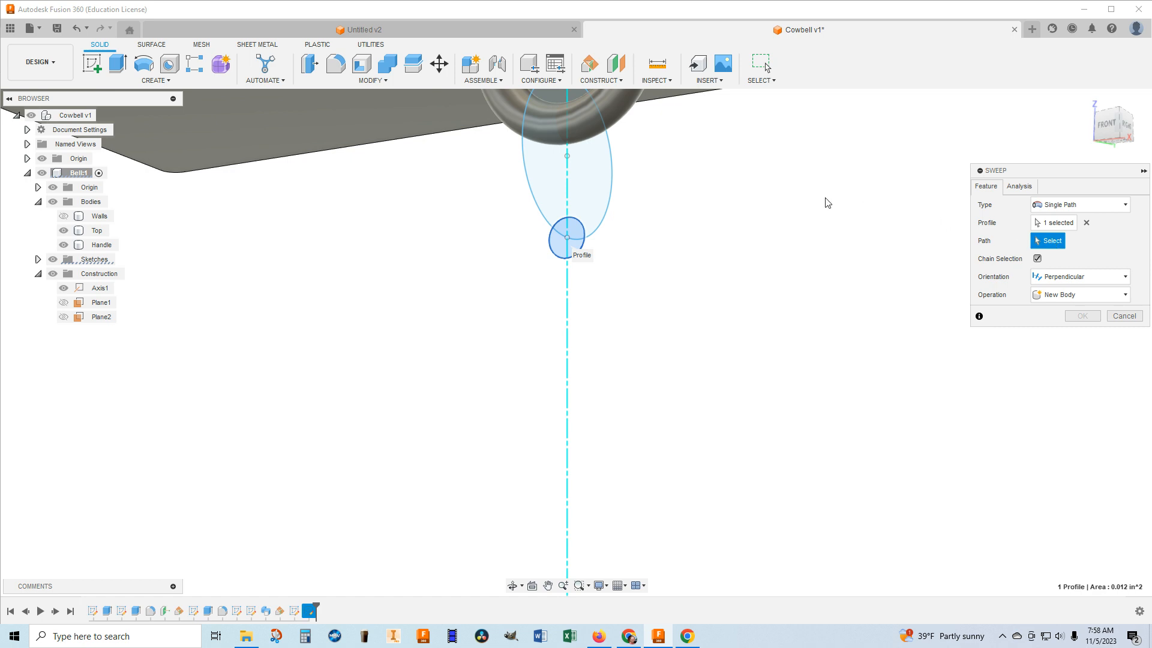
{"action": "left_click", "coordinate": [612, 185]}
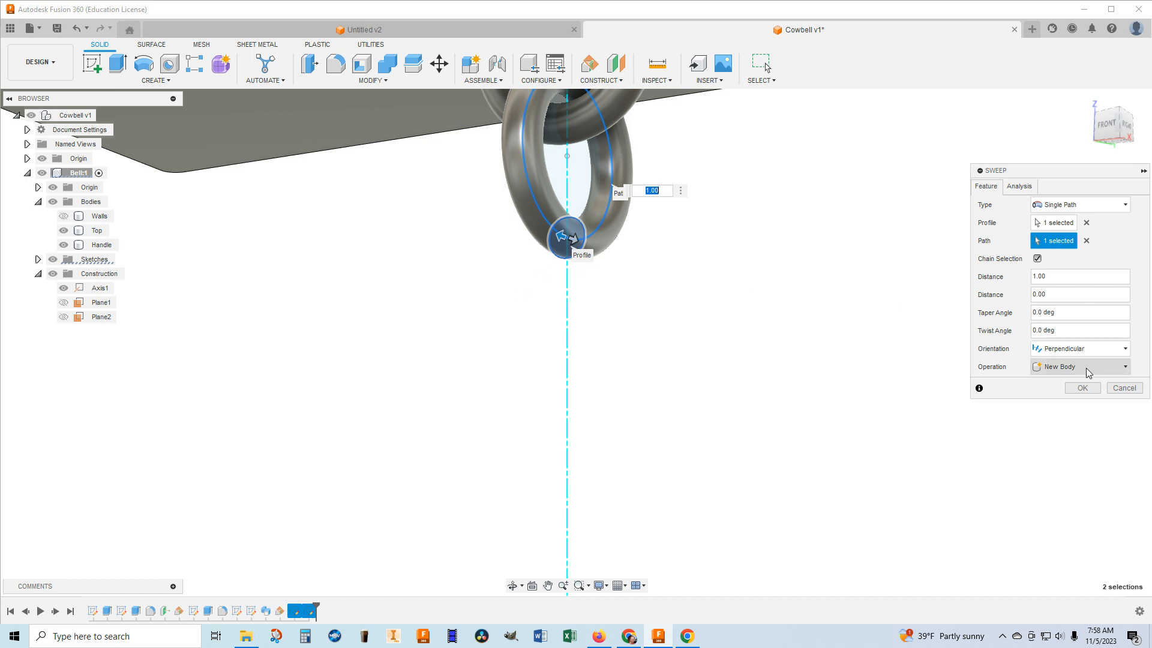
{"action": "left_click", "coordinate": [1087, 389]}
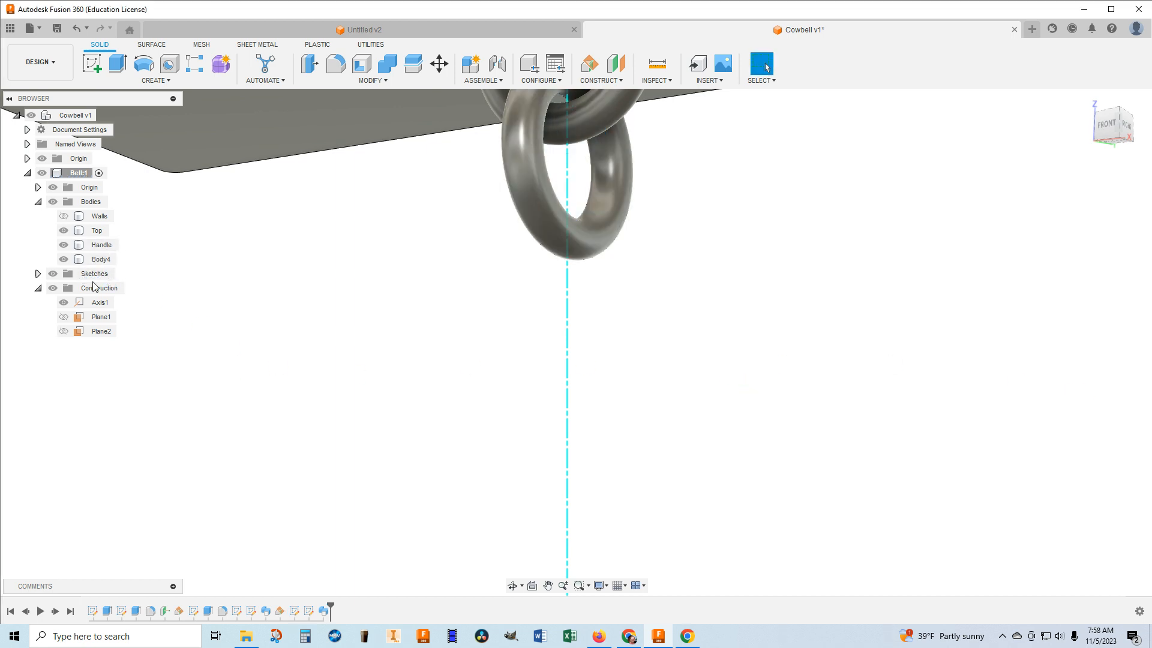
Rename the swept ring body as Chime.
{"action": "right_click", "coordinate": [102, 259]}
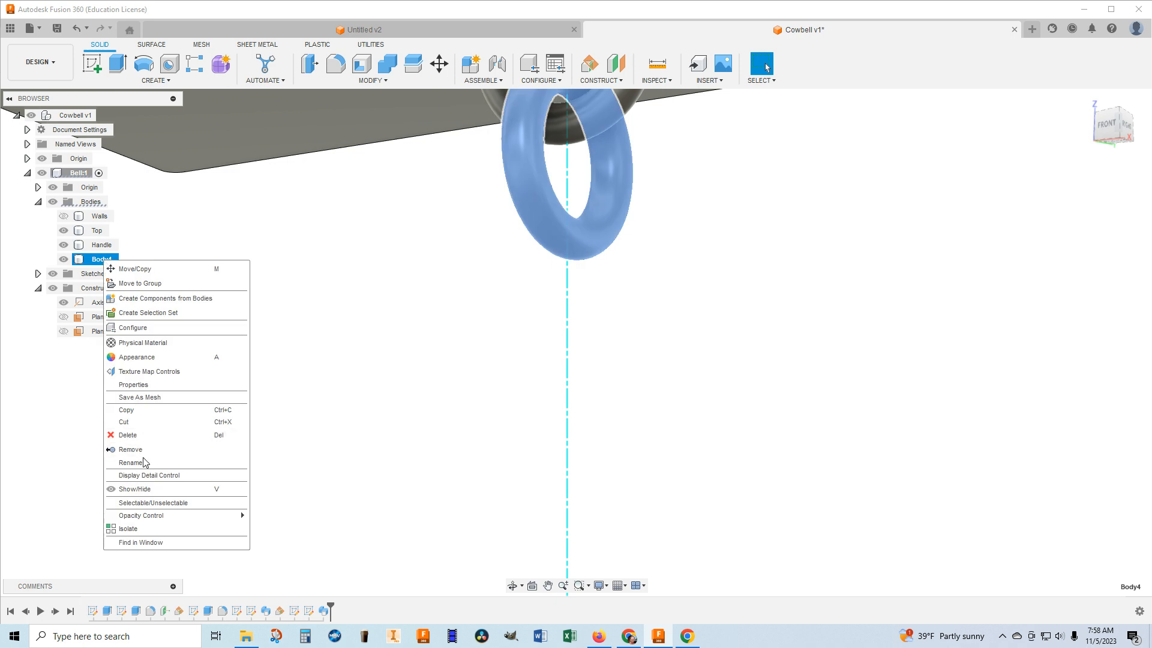
{"action": "left_click", "coordinate": [131, 463]}
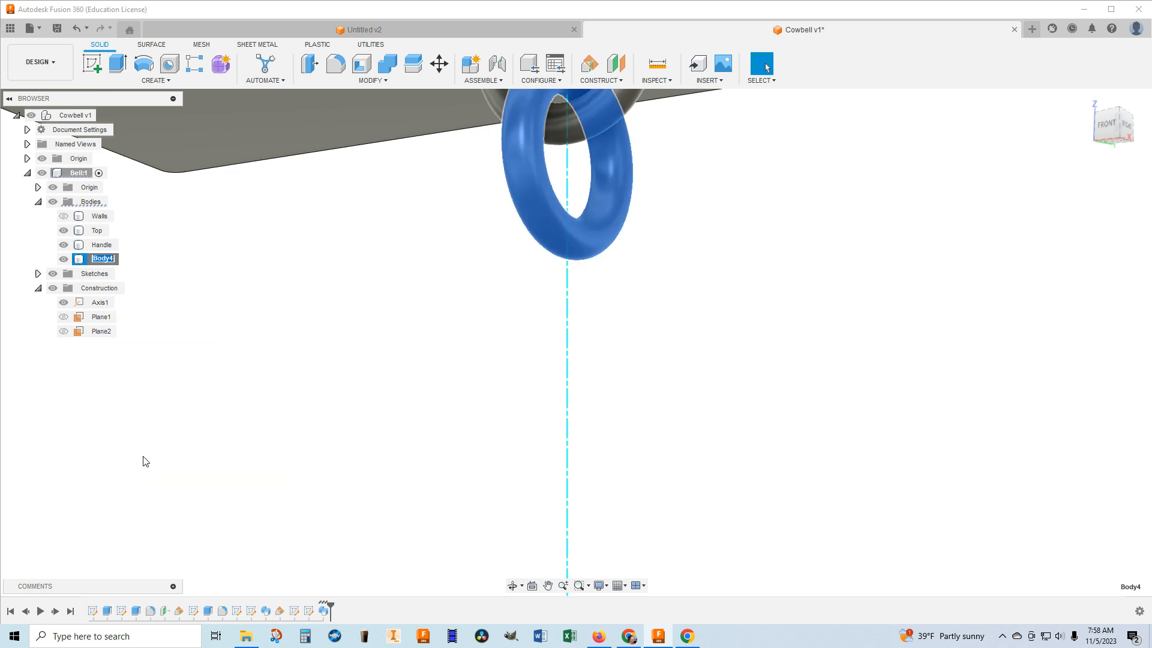
{"action": "type", "text": "Chime"}
{"action": "key", "text": "Return"}
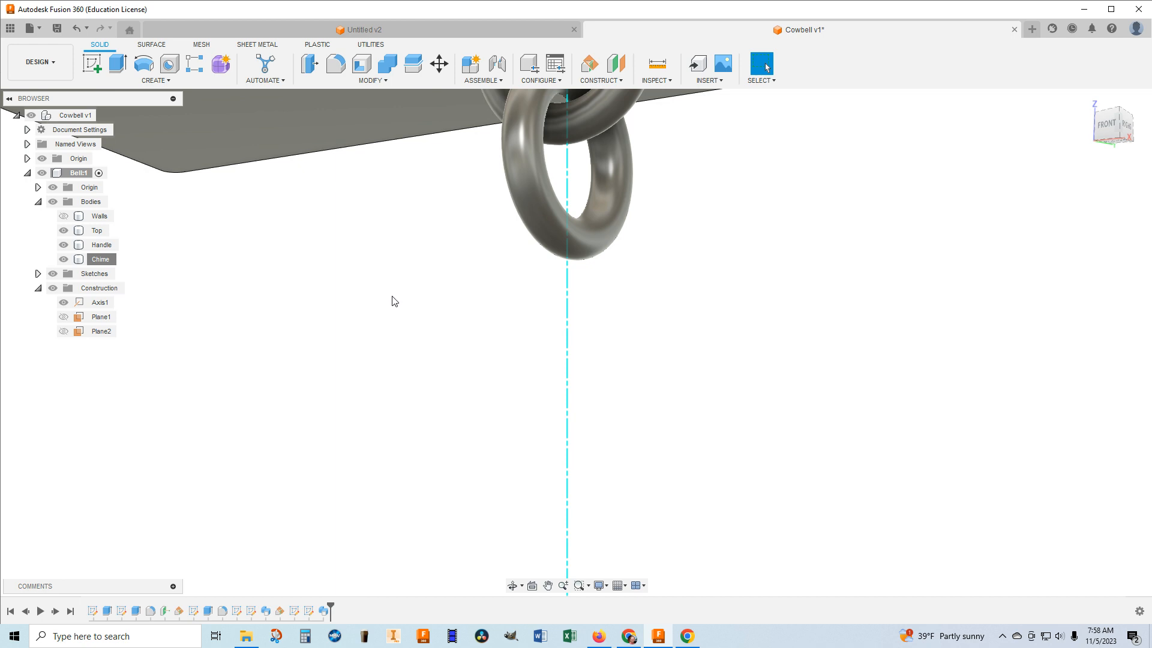
Construct a plane offset 0.50 in below the underside of the top plate.
{"action": "scroll", "coordinate": [529, 345], "scroll_direction": "up", "scroll_amount": 1}
{"action": "scroll", "coordinate": [527, 333], "scroll_direction": "down", "scroll_amount": 1}
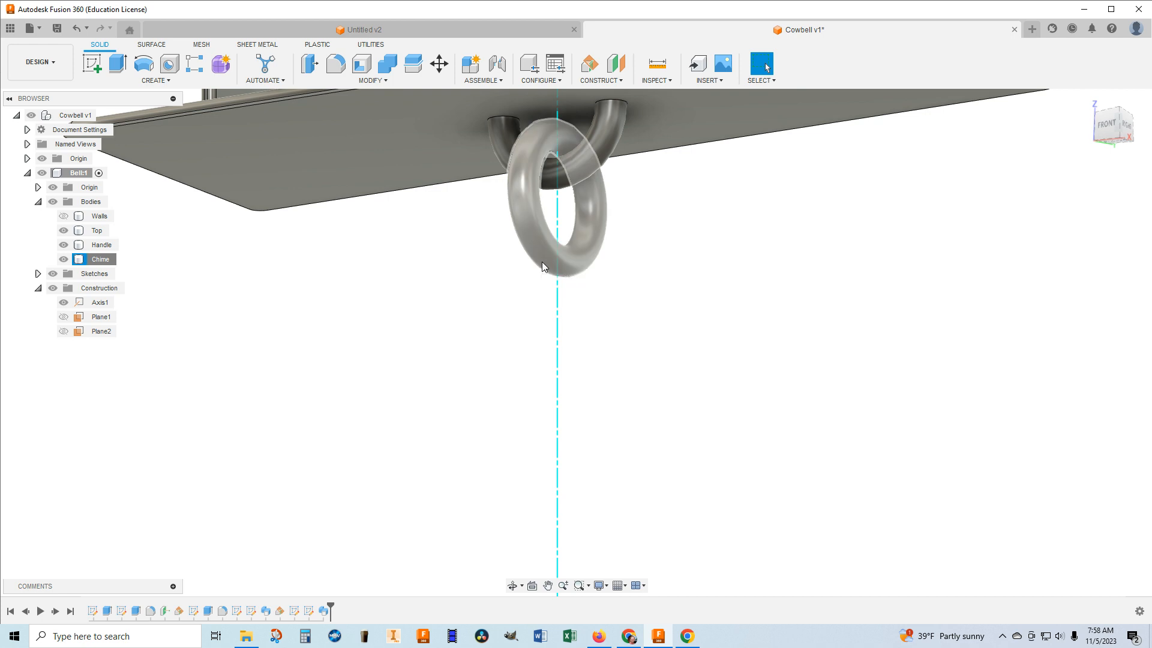
{"action": "left_click", "coordinate": [419, 122]}
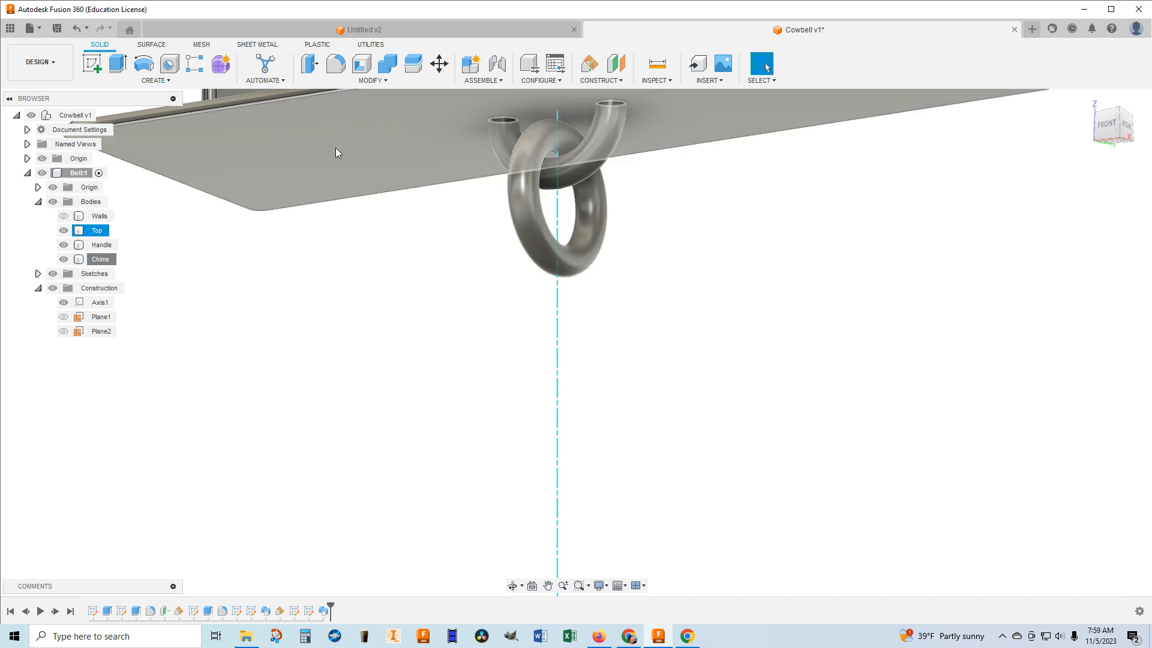
{"action": "left_click", "coordinate": [414, 301]}
{"action": "scroll", "coordinate": [708, 351], "scroll_direction": "down", "scroll_amount": 2}
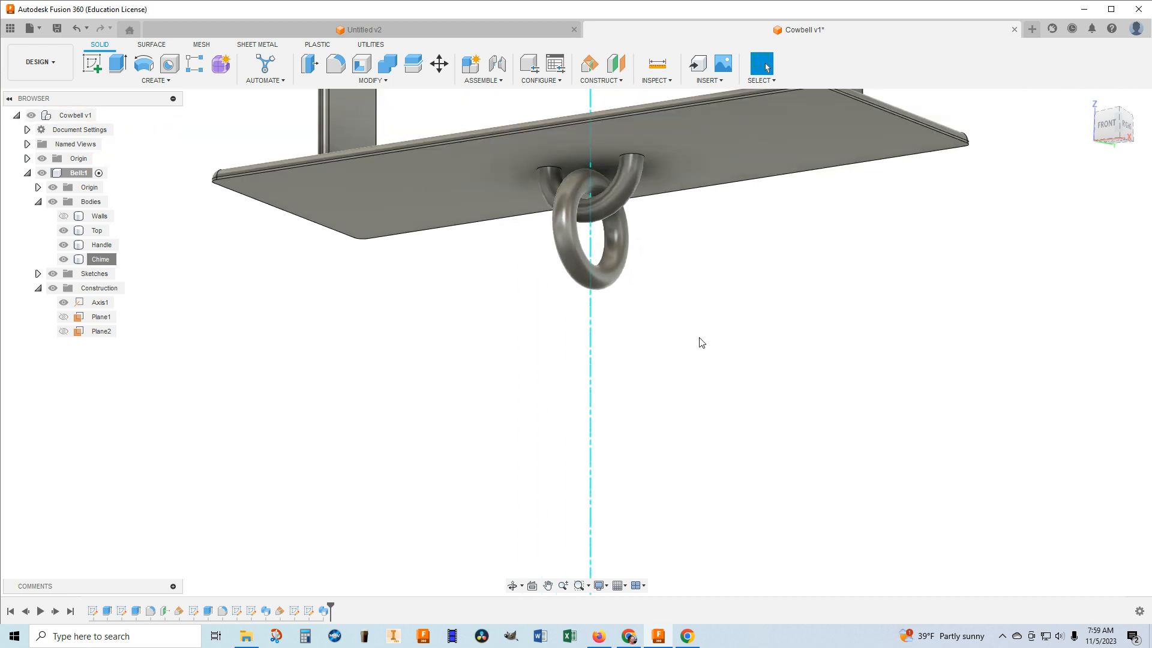
{"action": "scroll", "coordinate": [699, 336], "scroll_direction": "down", "scroll_amount": 2}
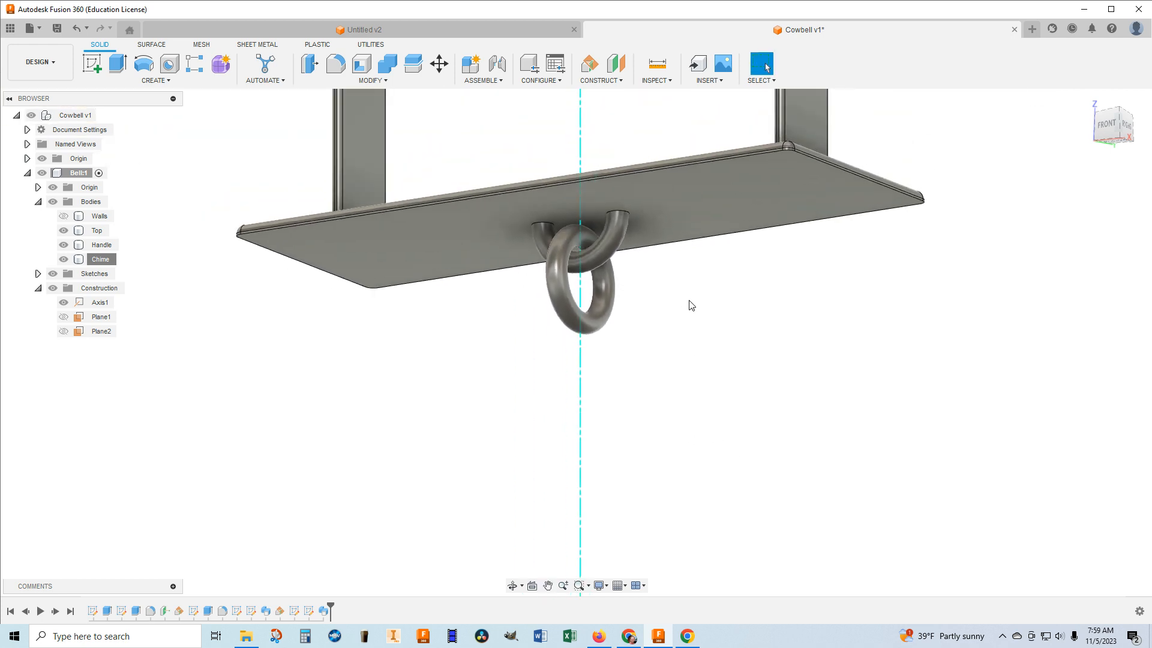
{"action": "left_click", "coordinate": [621, 83]}
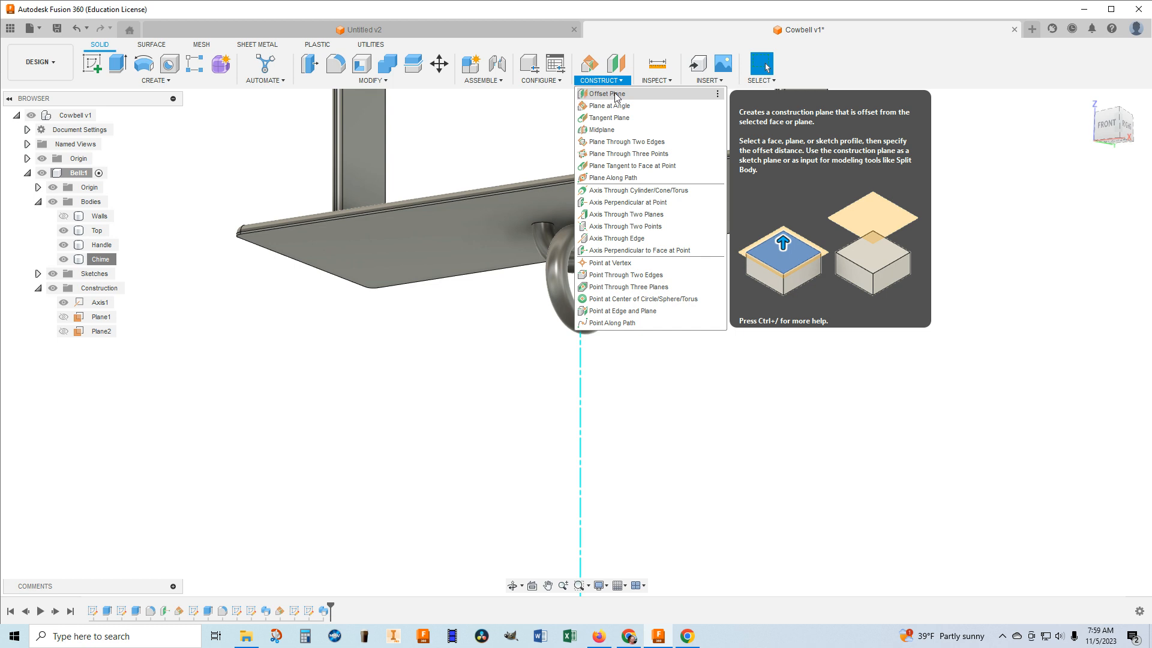
{"action": "left_click", "coordinate": [615, 94]}
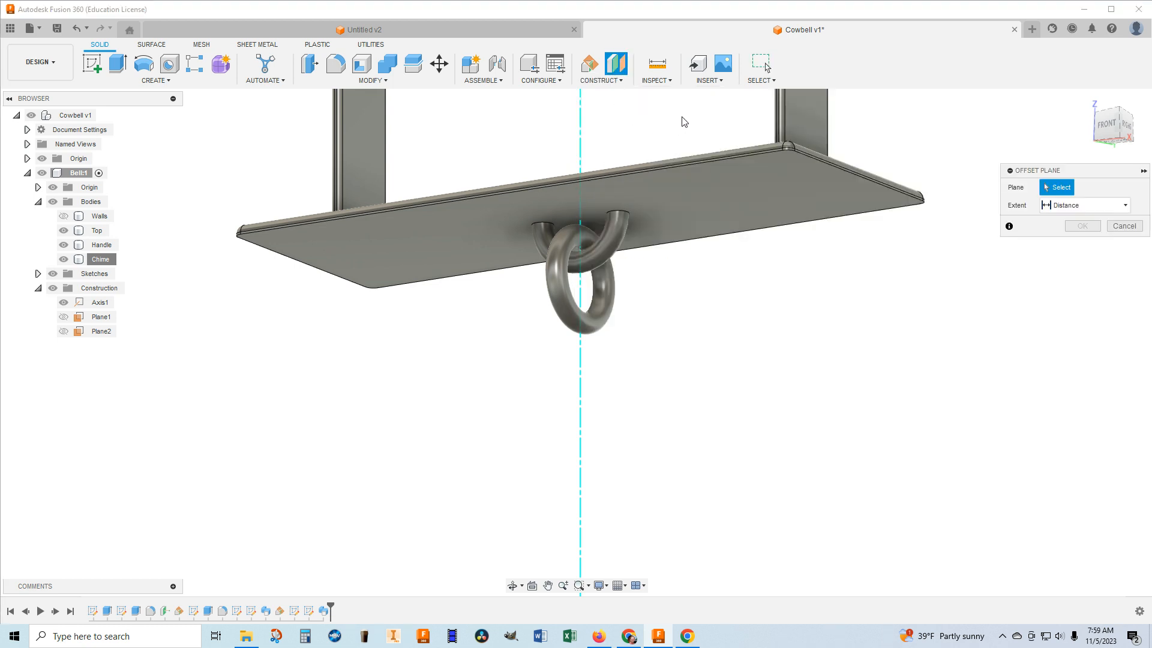
{"action": "left_click", "coordinate": [692, 207]}
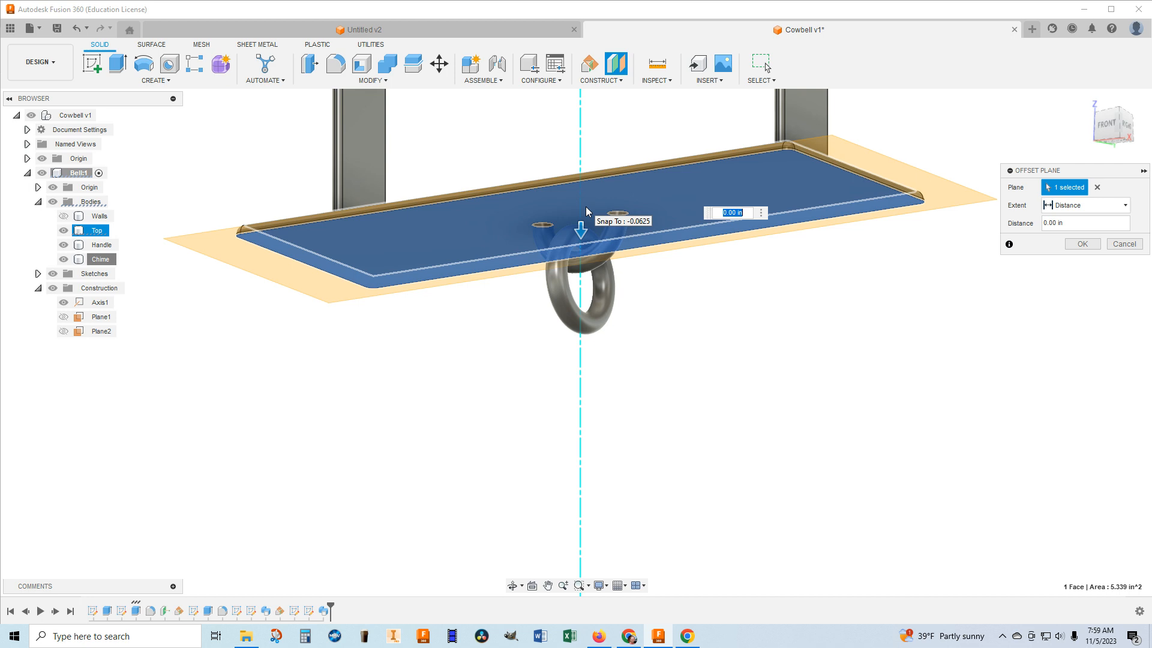
{"action": "left_click_drag", "start_coordinate": [580, 234], "coordinate": [595, 321]}
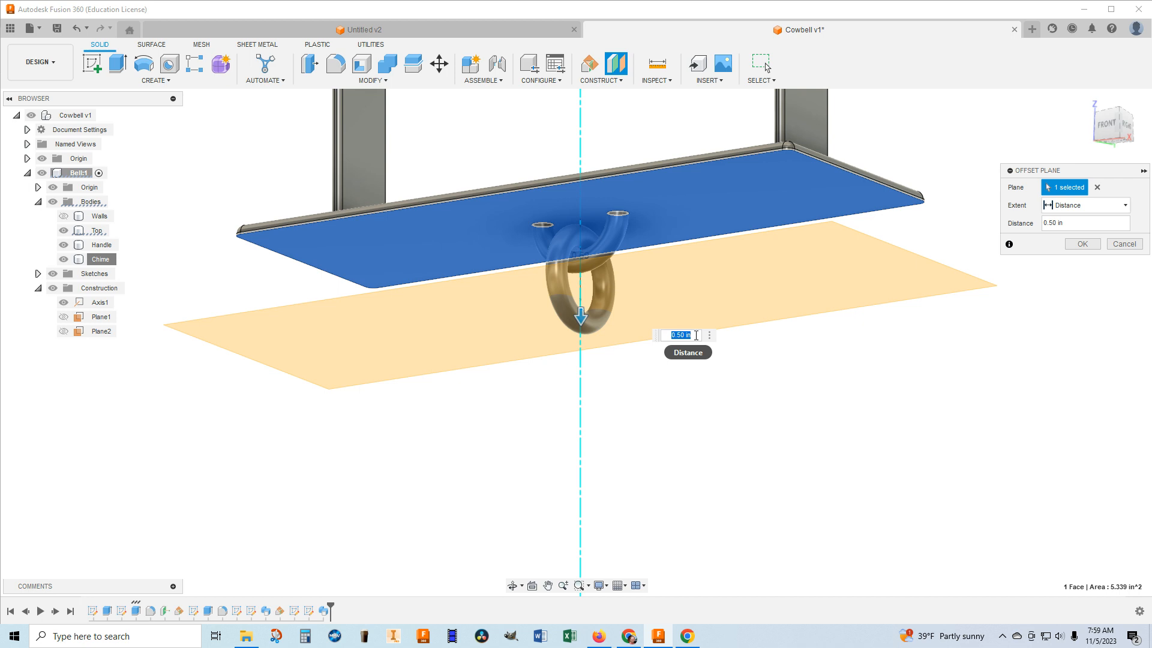
{"action": "key", "text": "Return"}
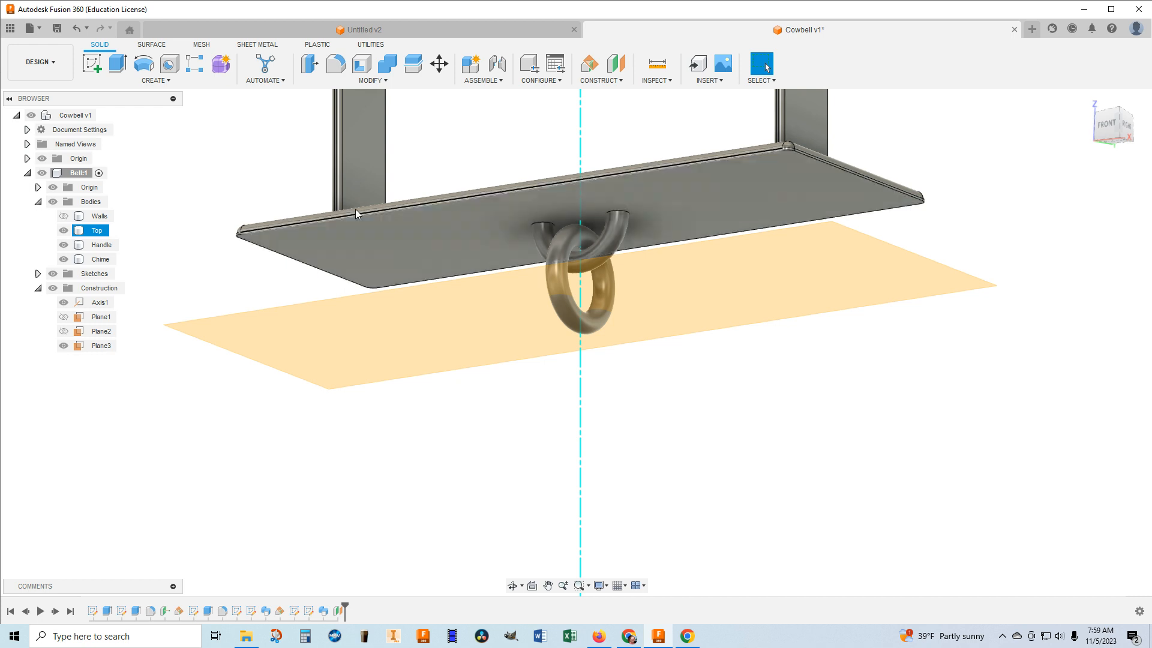
Create a sketch on the offset plane with a 0.25 in diameter circle centred on the origin, and finish it.
{"action": "left_click", "coordinate": [93, 63]}
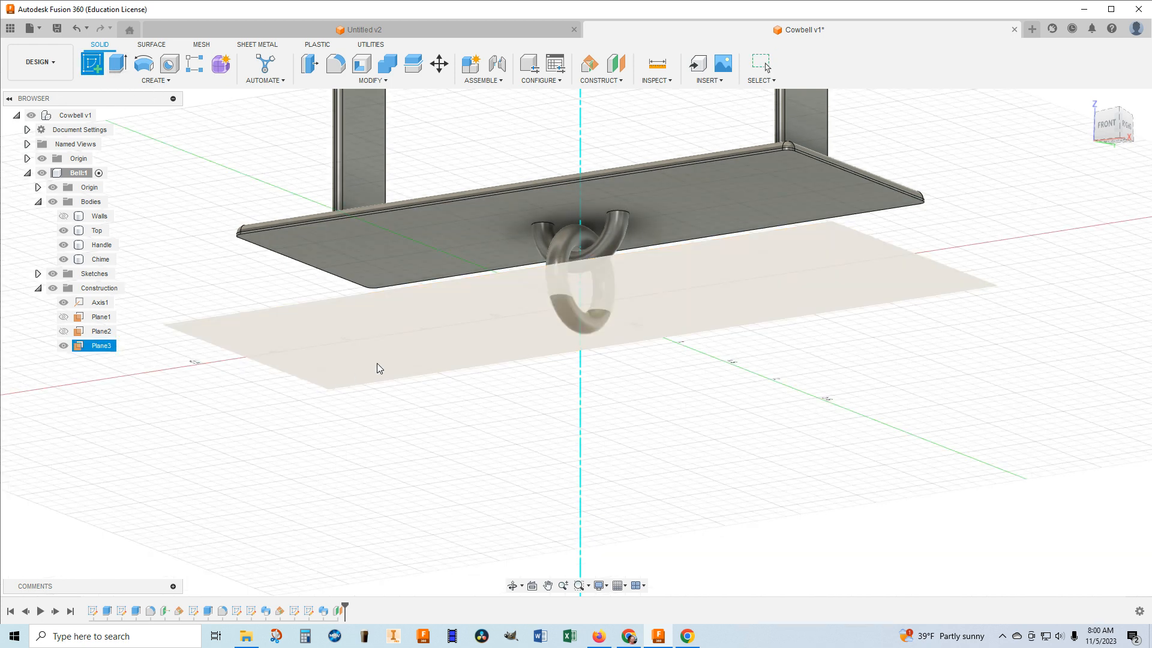
{"action": "left_click", "coordinate": [396, 349]}
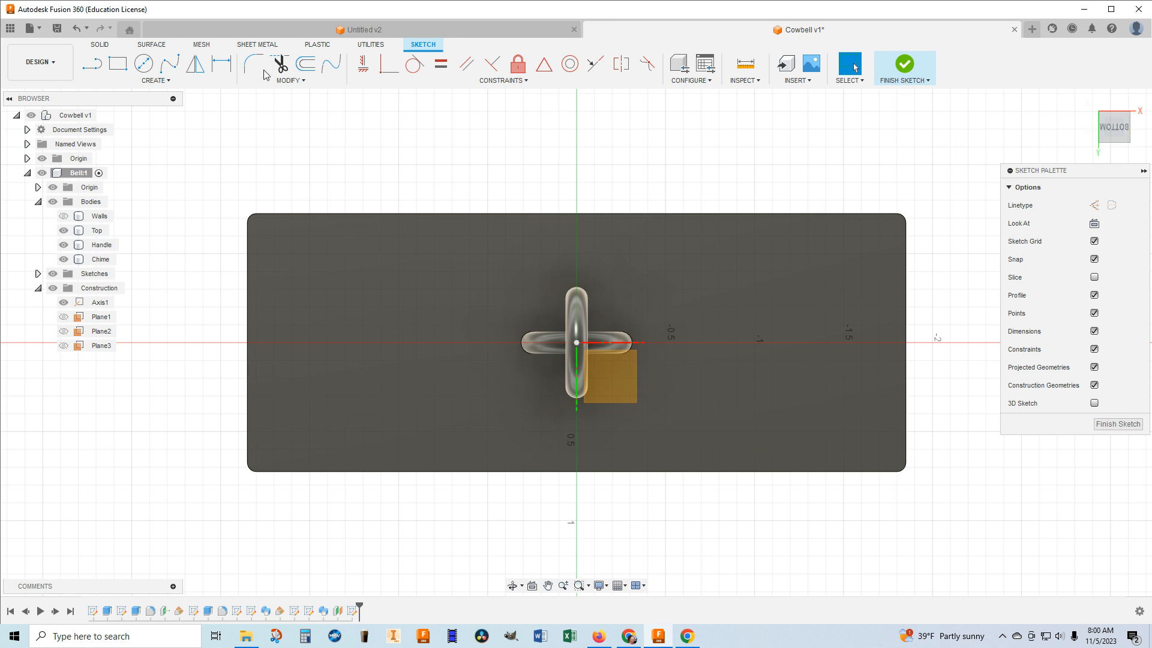
{"action": "left_click", "coordinate": [144, 70]}
{"action": "left_click", "coordinate": [576, 343]}
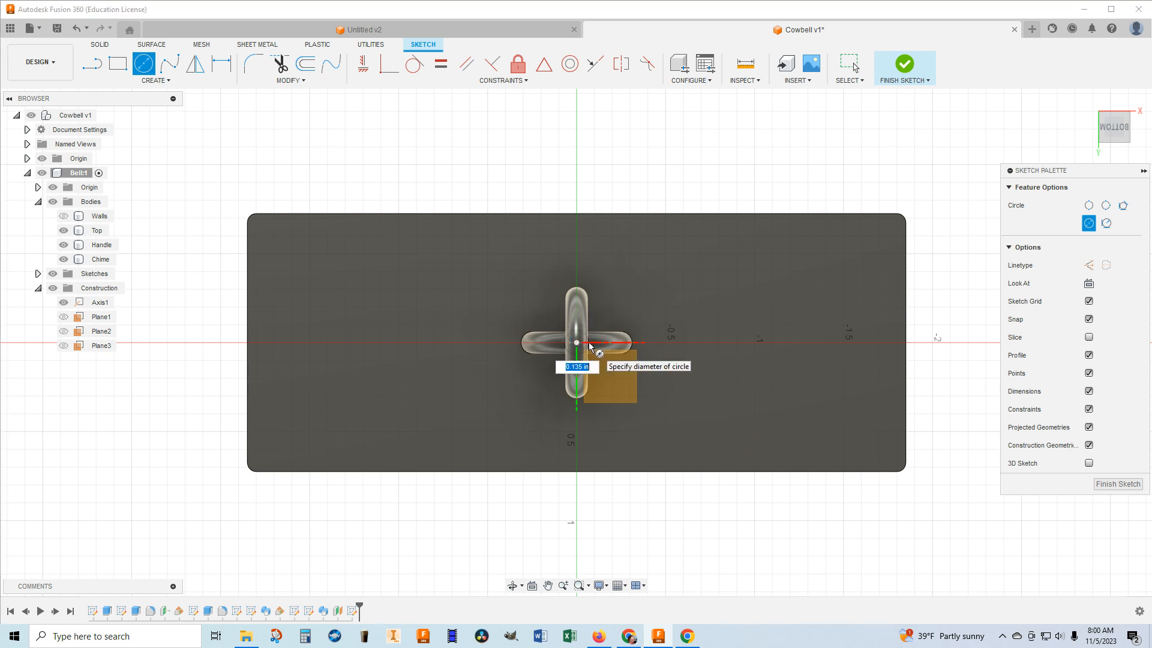
{"action": "key", "text": "BackSpace"}
{"action": "type", "text": ".25"}
{"action": "key", "text": "Tab"}
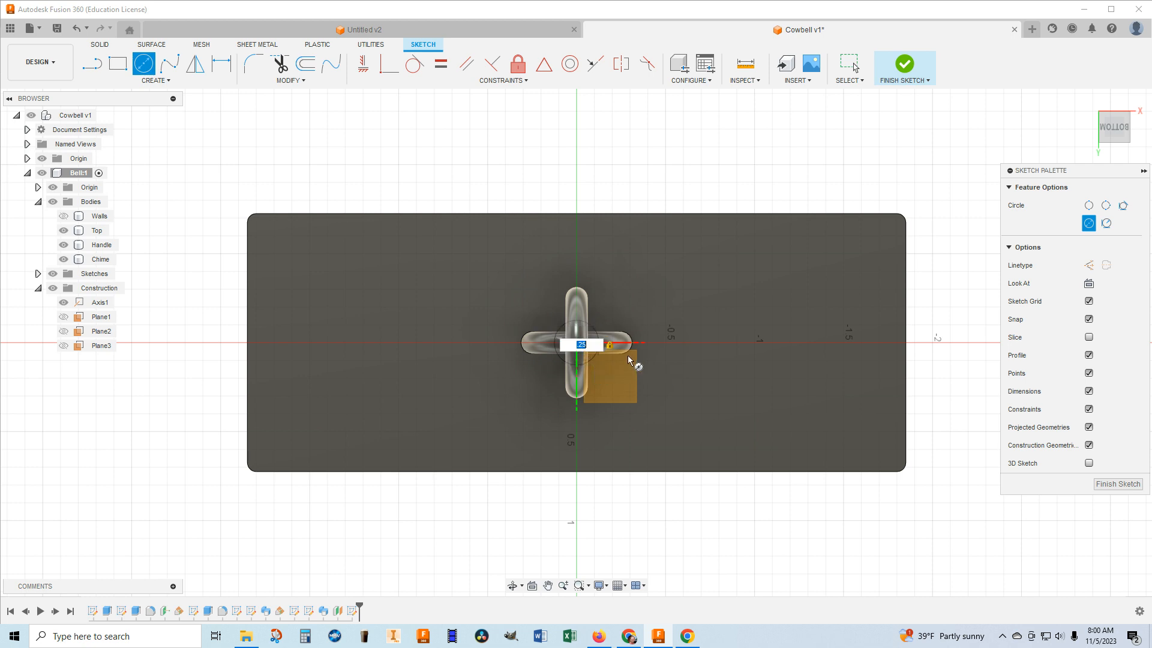
{"action": "key", "text": "Return"}
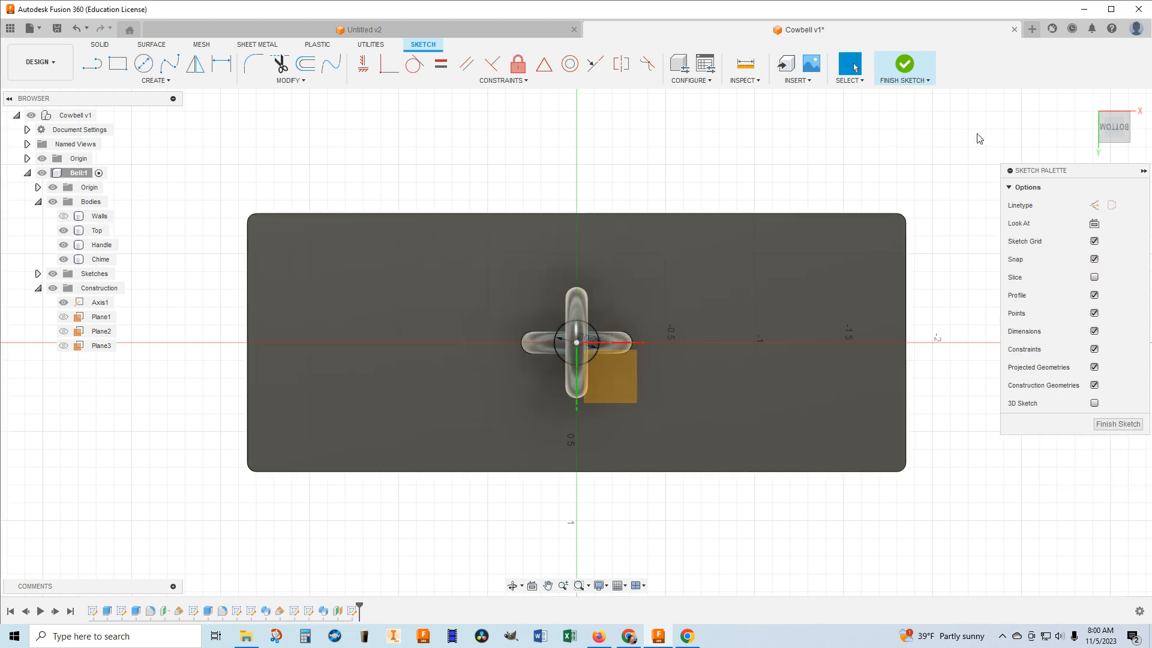
{"action": "left_click", "coordinate": [905, 64]}
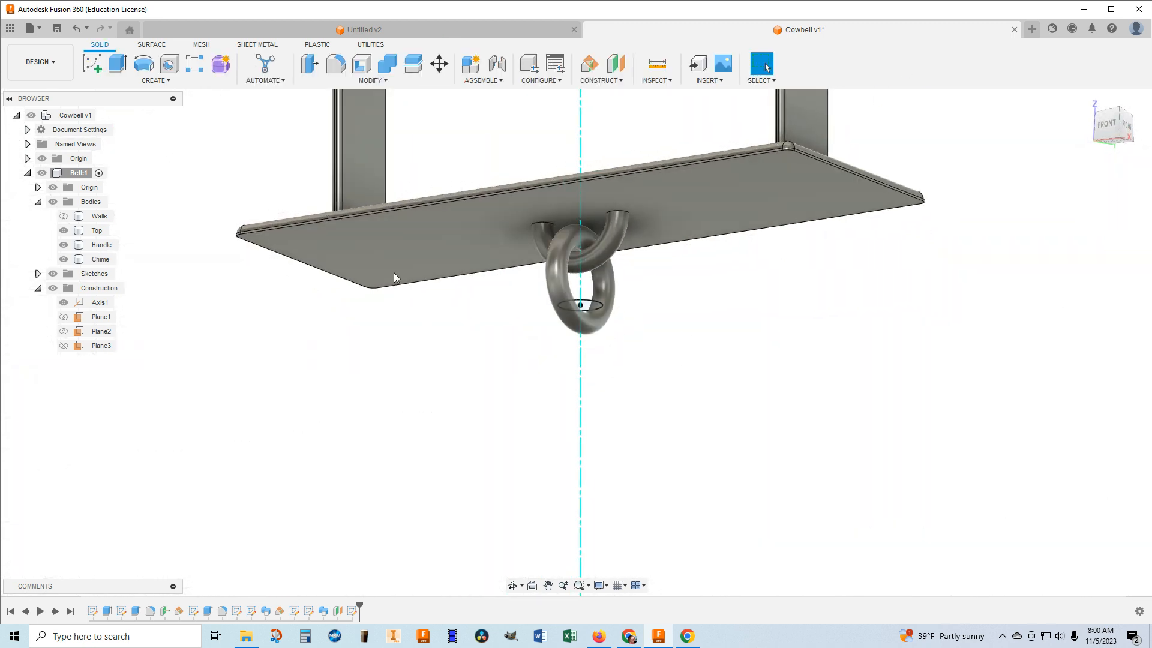
Extrude the 0.25 in circle 5 in downward from the ring, joining it to the existing body.
{"action": "left_click", "coordinate": [117, 64]}
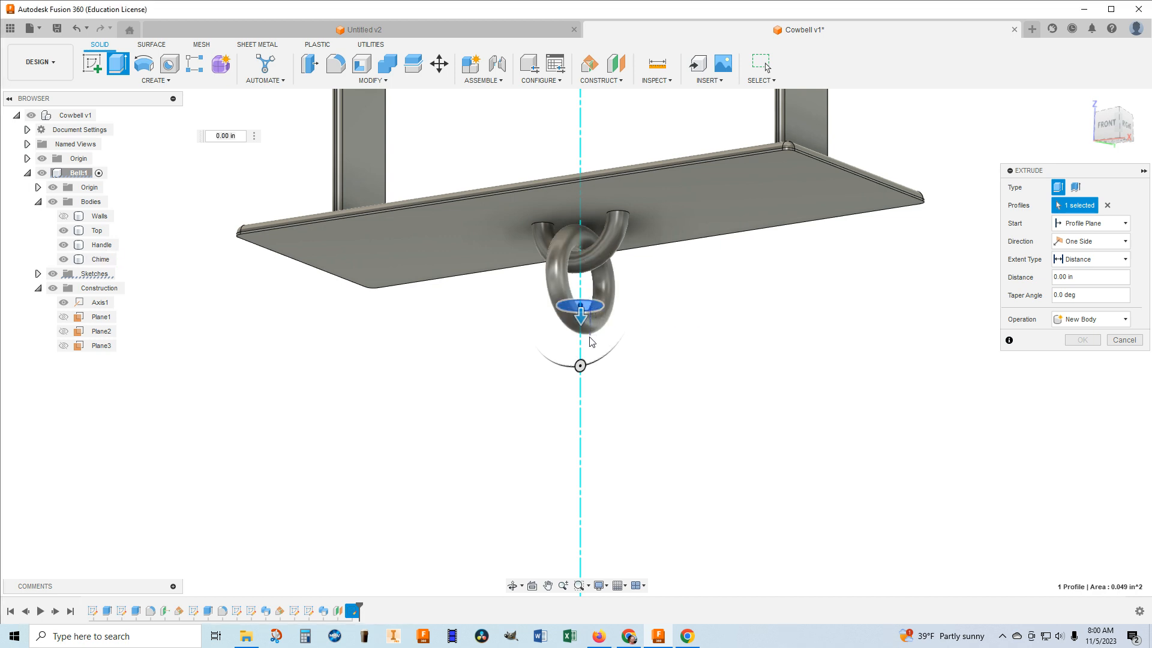
{"action": "left_click", "coordinate": [576, 307]}
{"action": "left_click", "coordinate": [575, 308]}
{"action": "left_click_drag", "start_coordinate": [581, 322], "coordinate": [594, 485]}
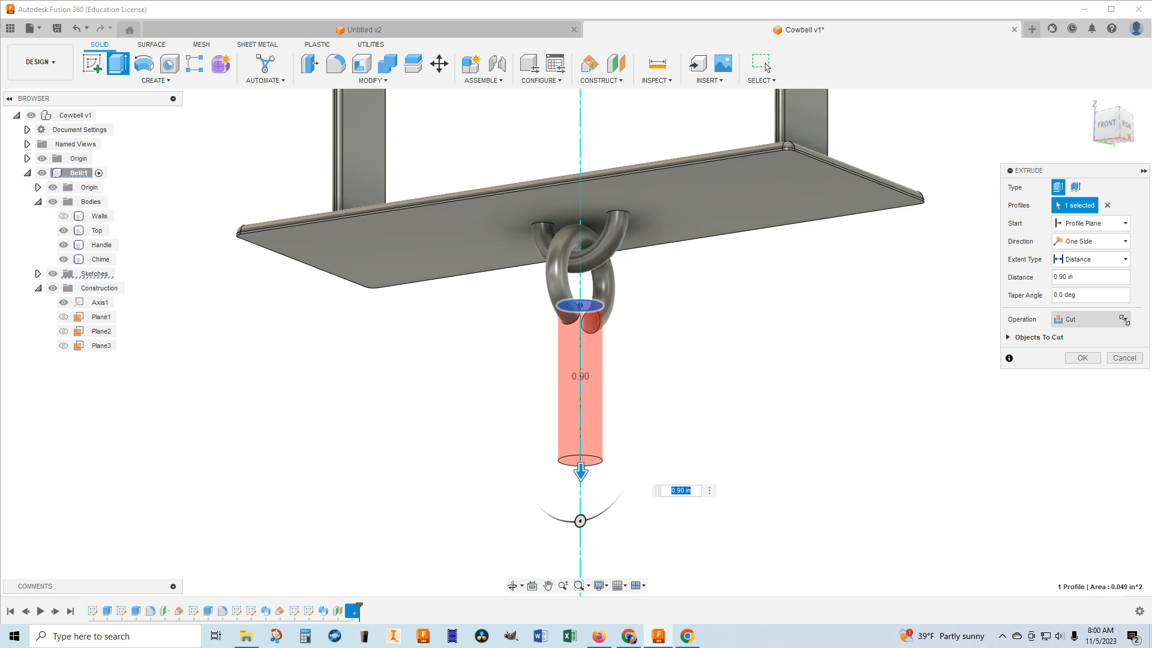
{"action": "left_click", "coordinate": [1091, 319]}
{"action": "left_click", "coordinate": [1074, 335]}
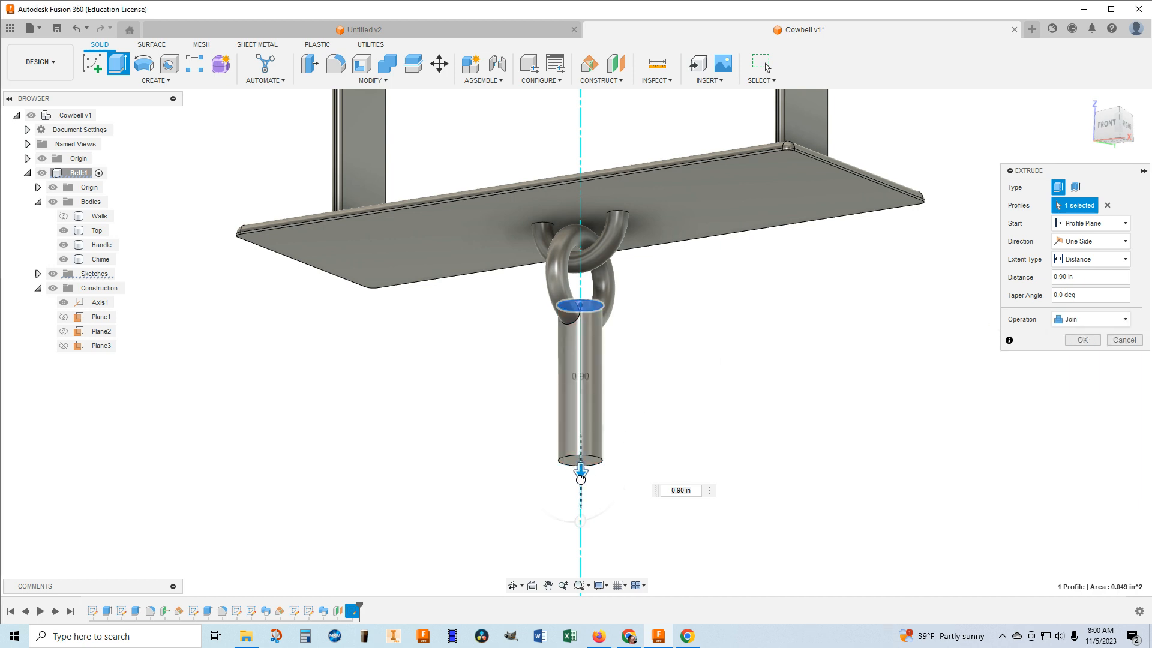
{"action": "left_click_drag", "start_coordinate": [580, 477], "coordinate": [580, 507]}
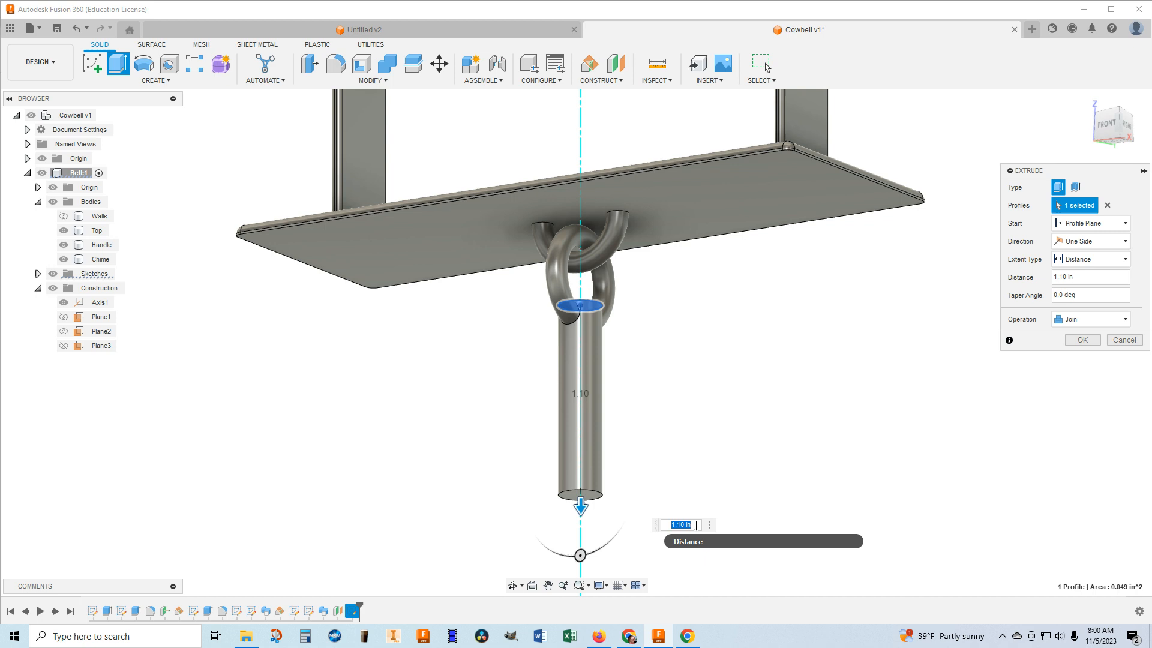
{"action": "type", "text": "5"}
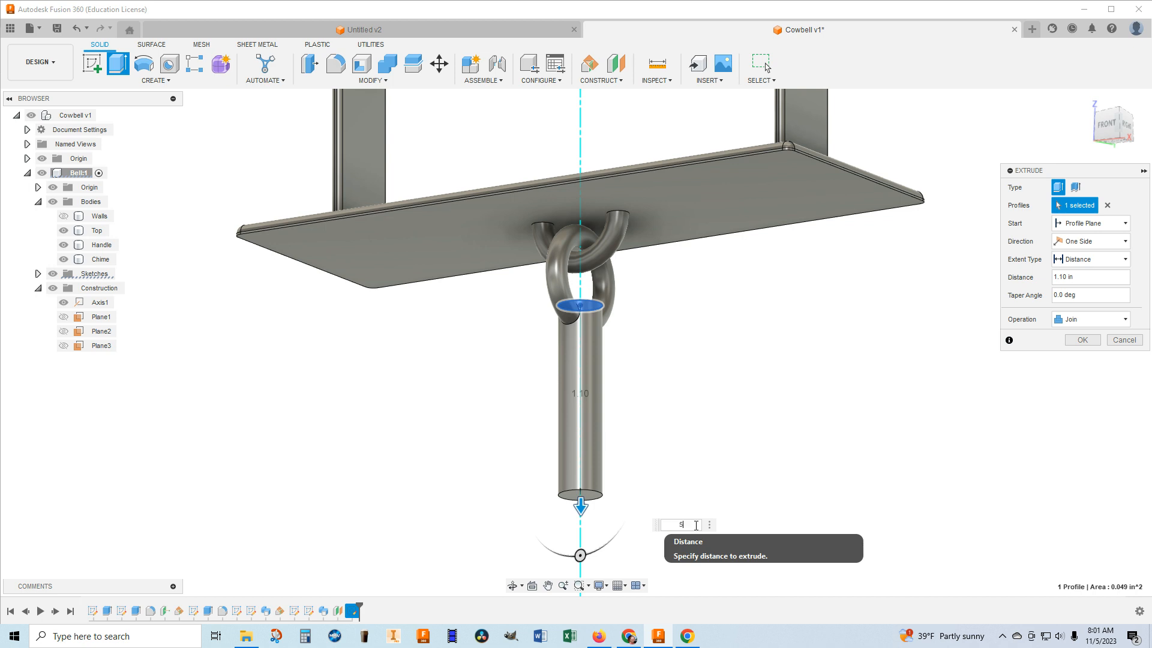
{"action": "scroll", "coordinate": [689, 504], "scroll_direction": "down", "scroll_amount": 3}
{"action": "scroll", "coordinate": [687, 483], "scroll_direction": "down", "scroll_amount": 5}
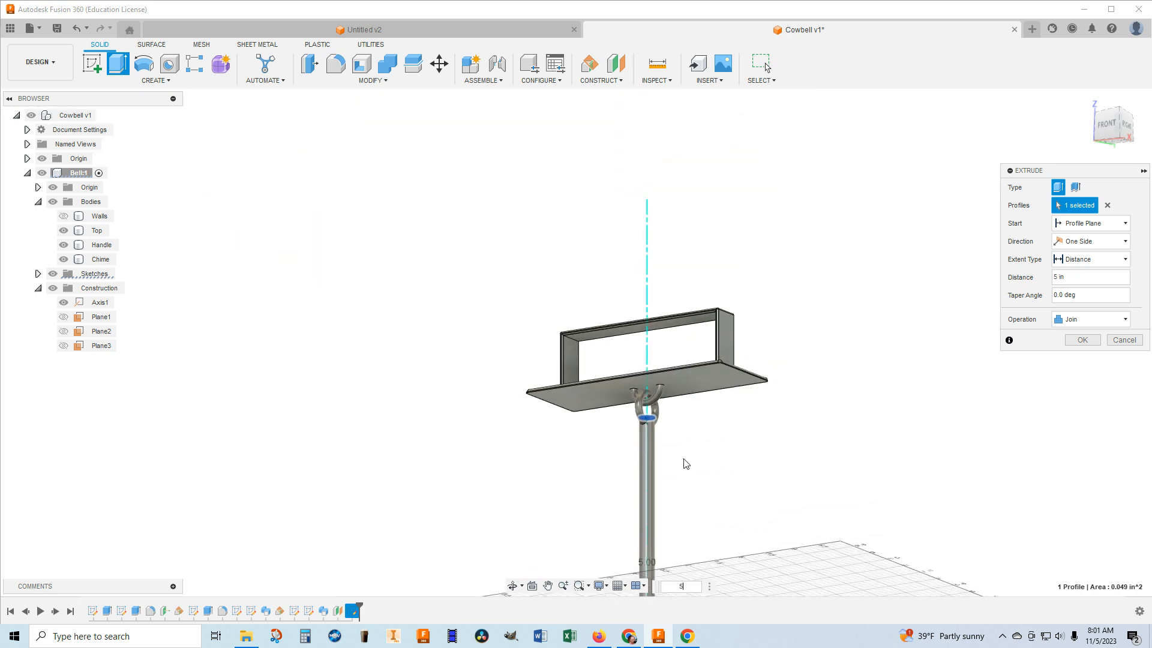
{"action": "middle_click_drag", "start_coordinate": [684, 440], "coordinate": [678, 274]}
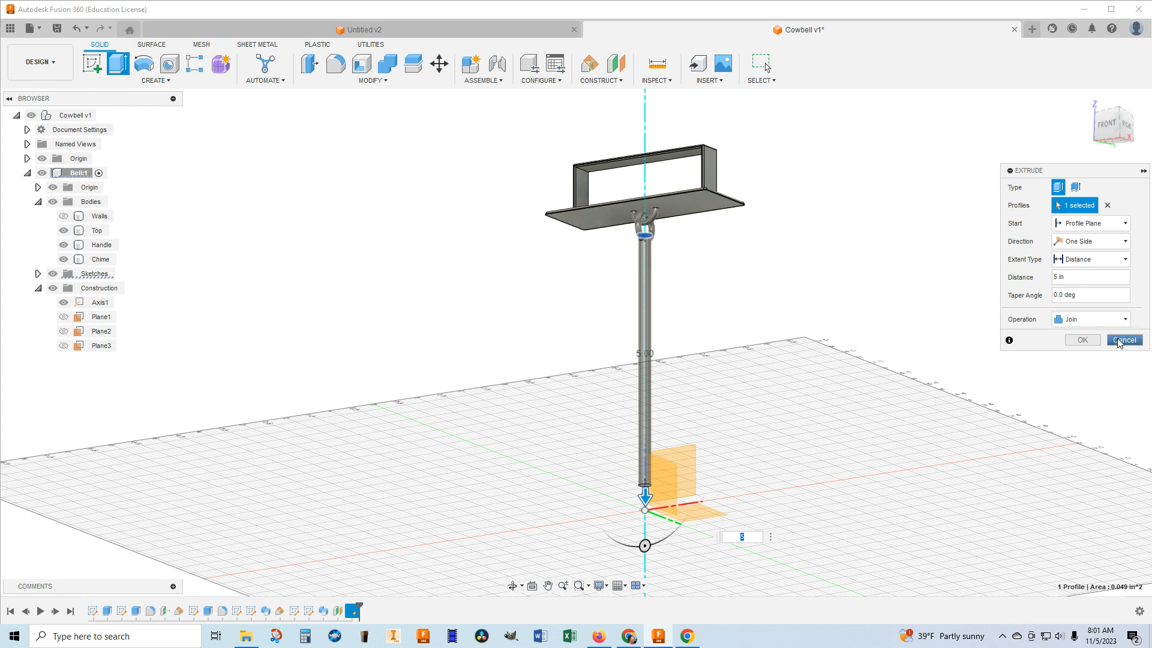
{"action": "left_click", "coordinate": [1084, 340]}
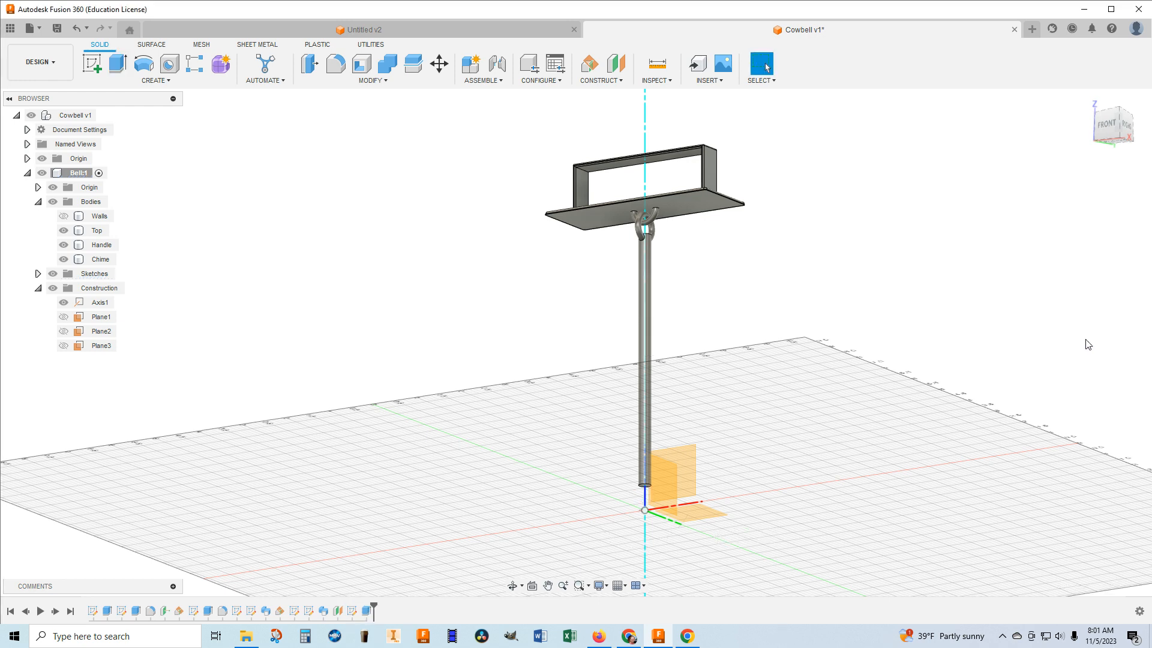
Sketch a 0.5 in diameter circle centred on the origin on the rod's bottom face, and finish the sketch.
{"action": "scroll", "coordinate": [663, 254], "scroll_direction": "up", "scroll_amount": 5}
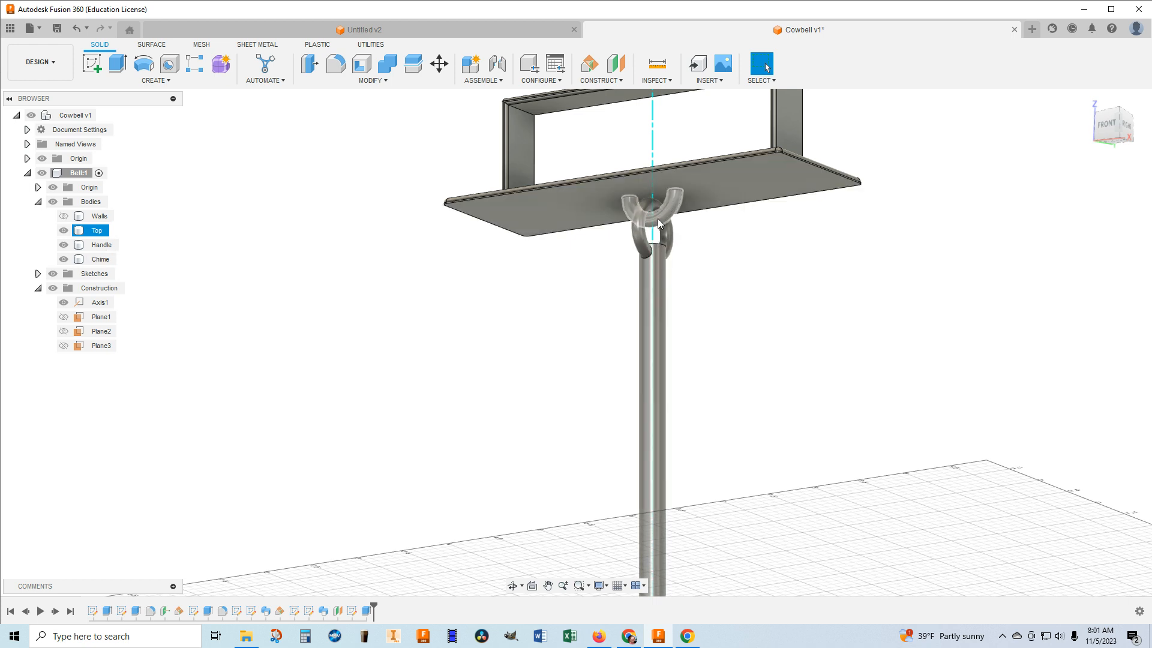
{"action": "scroll", "coordinate": [753, 342], "scroll_direction": "down", "scroll_amount": 6}
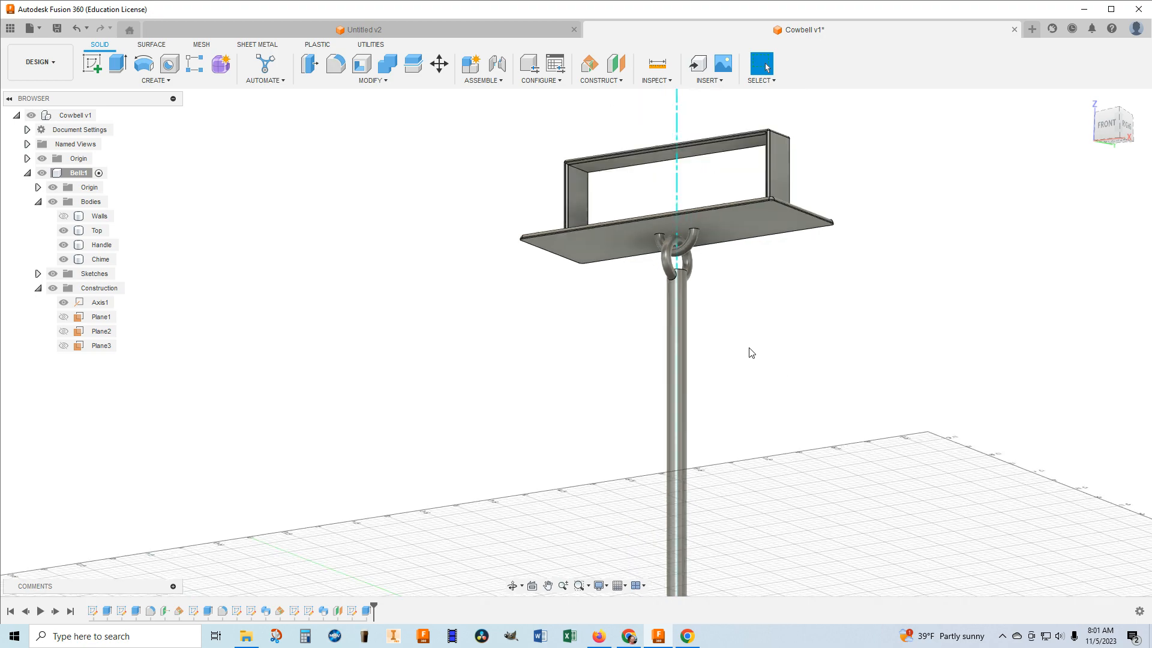
{"action": "scroll", "coordinate": [720, 456], "scroll_direction": "up", "scroll_amount": 8}
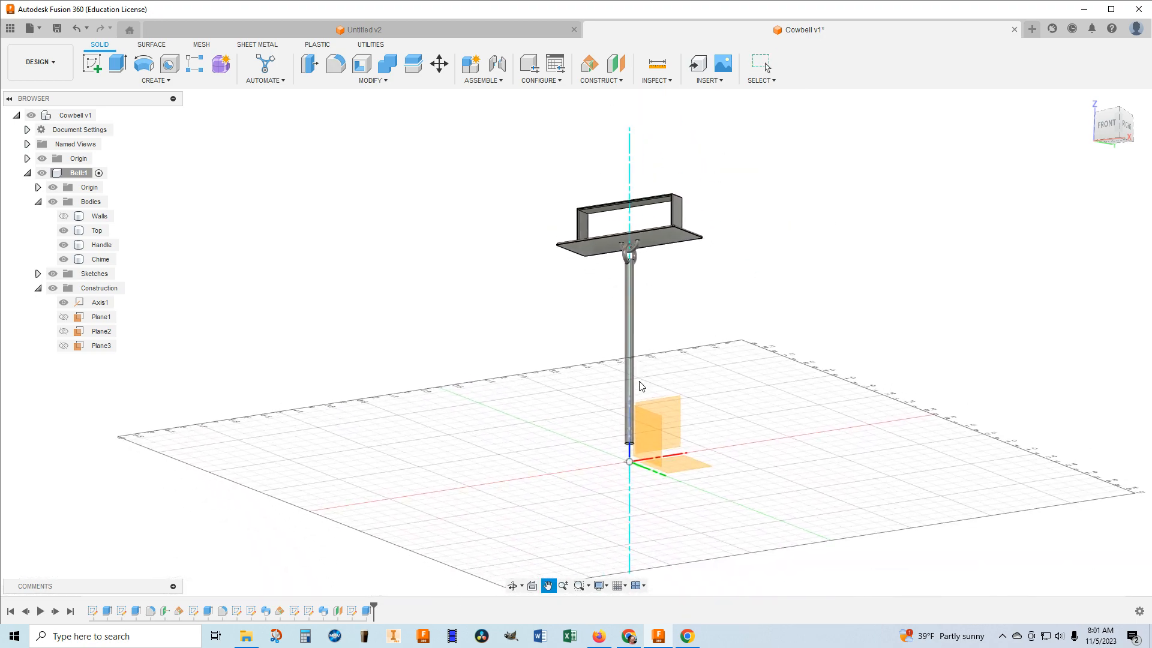
{"action": "scroll", "coordinate": [635, 441], "scroll_direction": "up", "scroll_amount": 3}
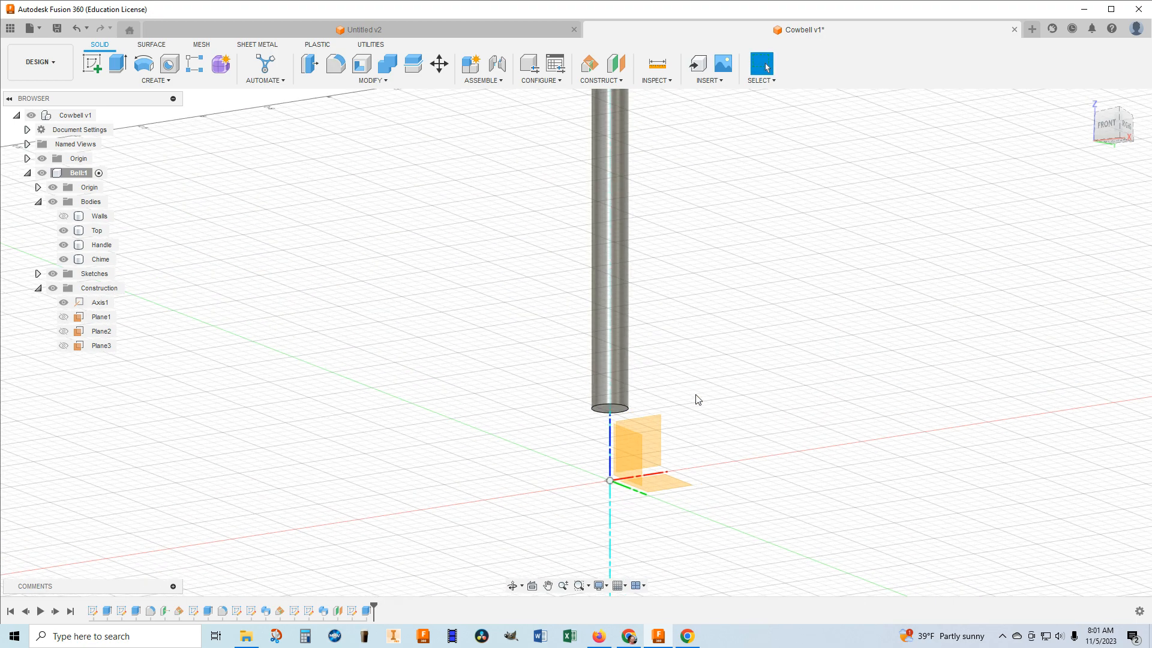
{"action": "left_click", "coordinate": [92, 63]}
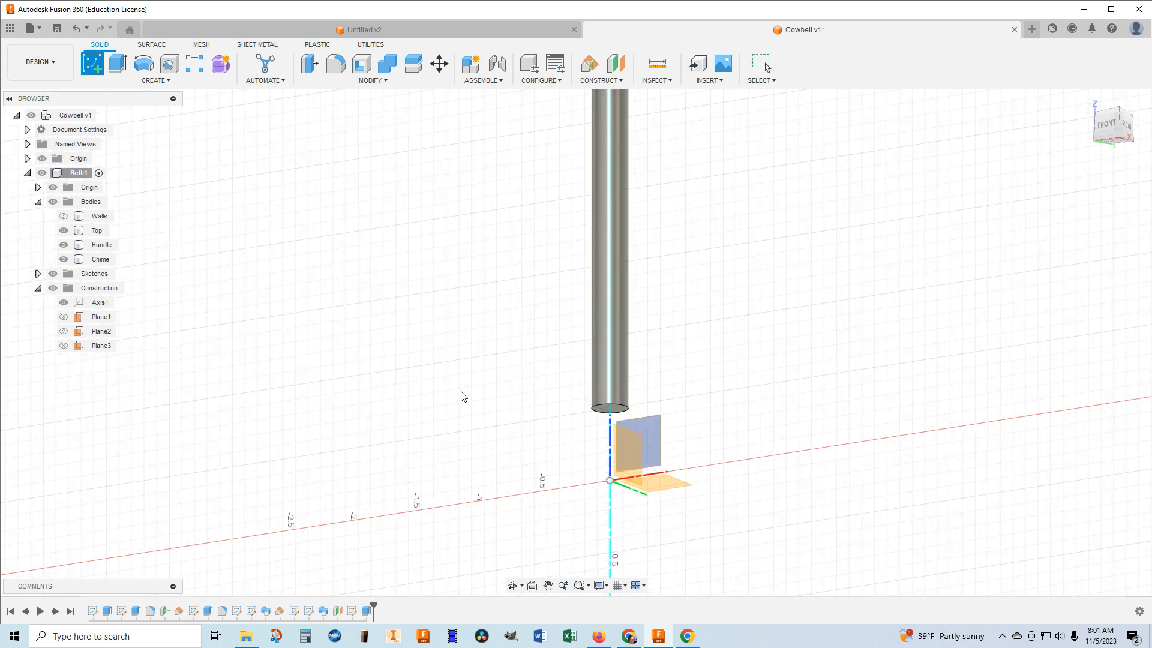
{"action": "left_click", "coordinate": [602, 409]}
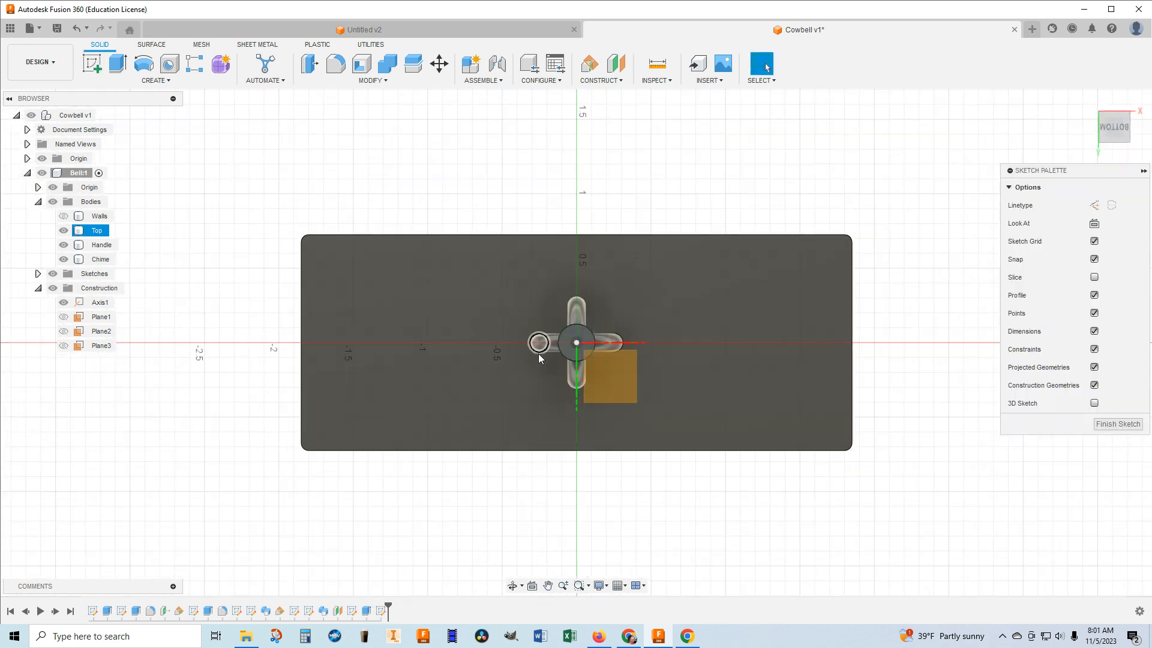
{"action": "left_click", "coordinate": [144, 63]}
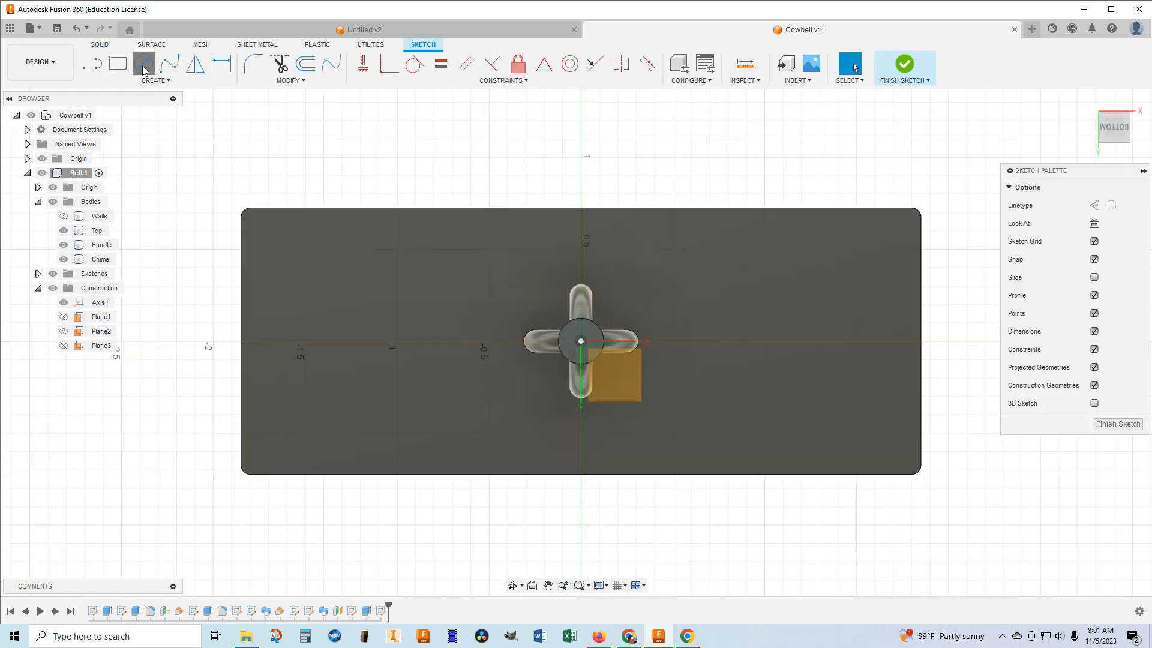
{"action": "left_click", "coordinate": [581, 341]}
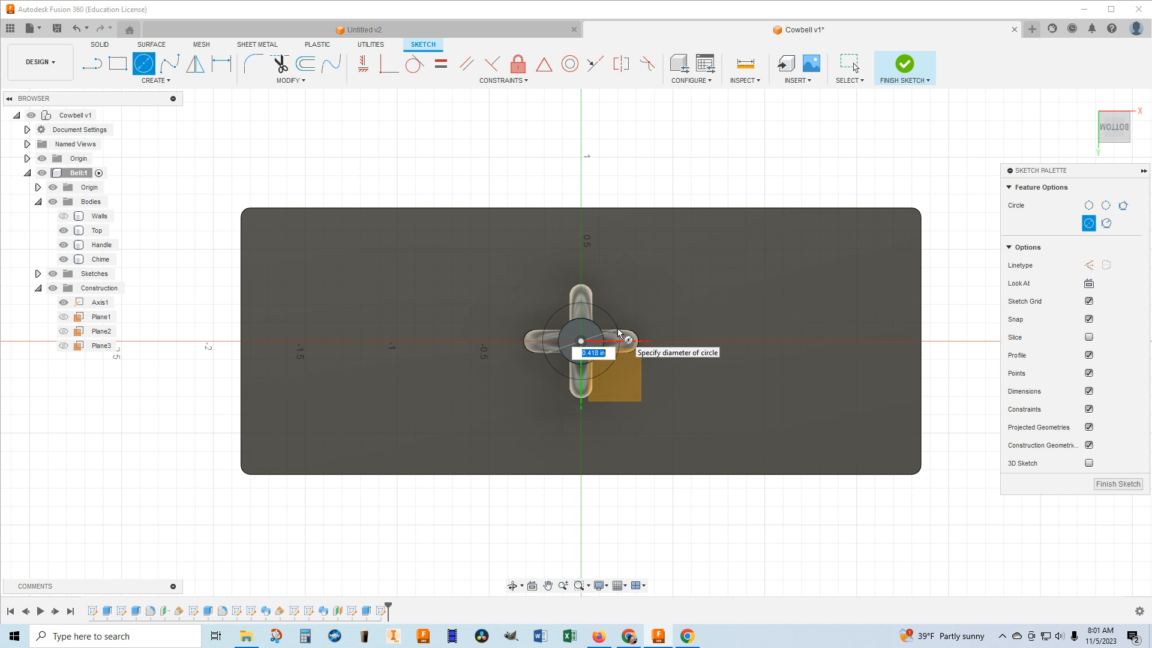
{"action": "key", "text": "BackSpace"}
{"action": "type", "text": ".5"}
{"action": "key", "text": "Return"}
{"action": "key", "text": "Escape"}
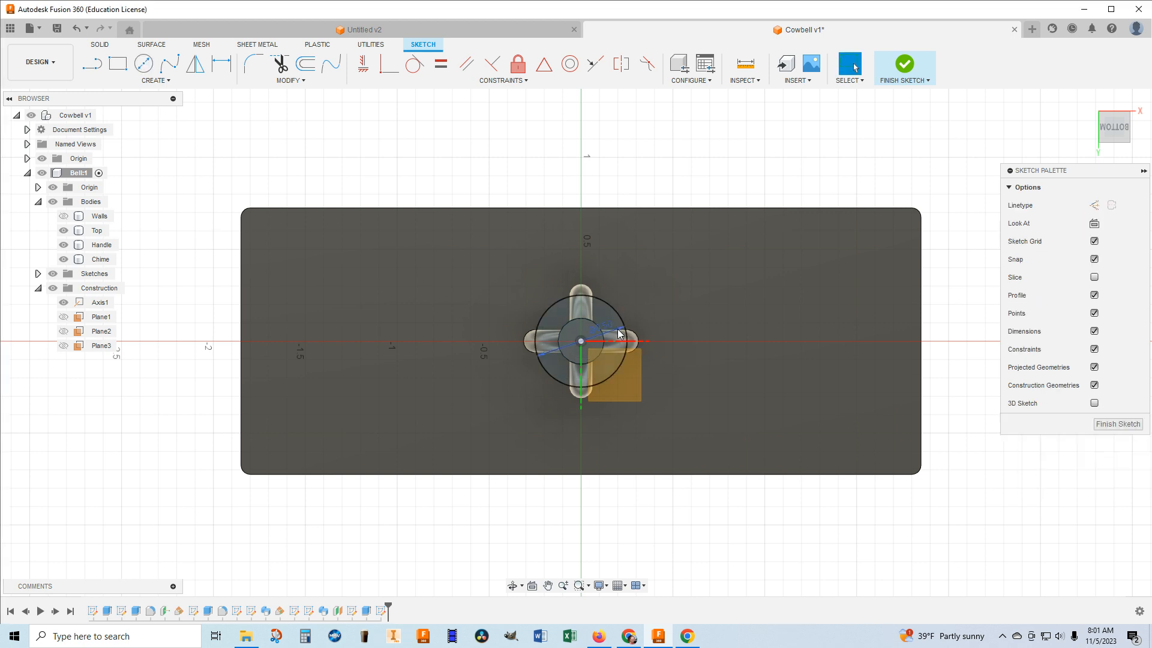
{"action": "left_click", "coordinate": [1109, 129]}
{"action": "left_click", "coordinate": [906, 64]}
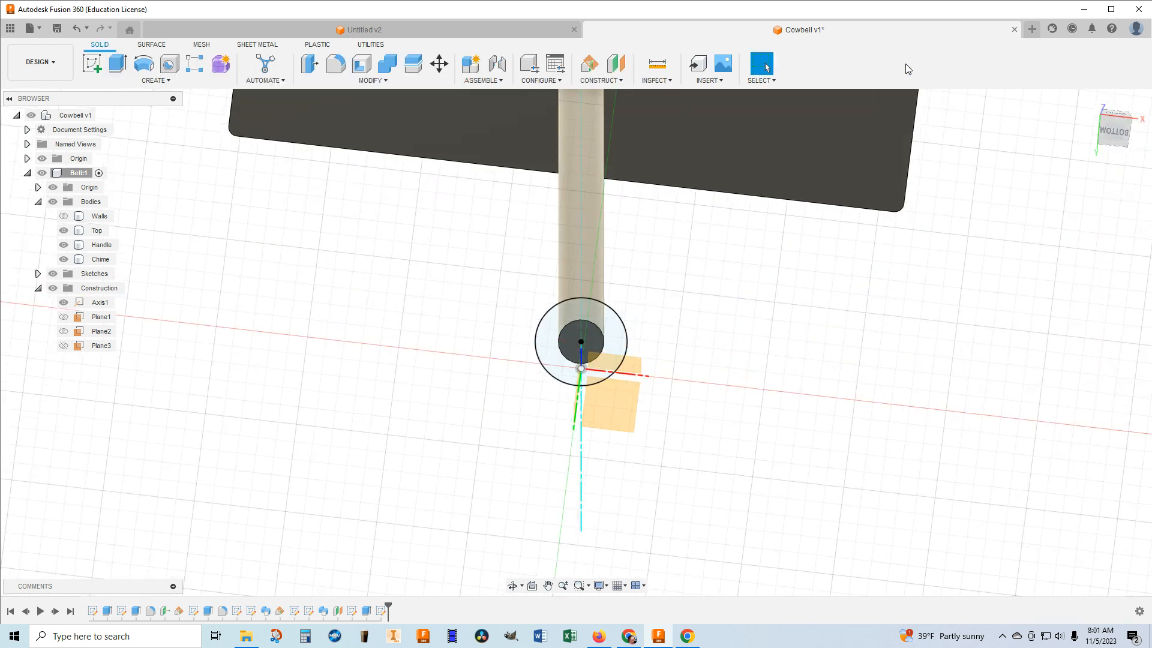
Extrude the ring-shaped profile around the rod's end by -0.10 in, up along the rod, joined to it.
{"action": "mouse_move", "coordinate": [1115, 134]}
{"action": "left_mouse_down"}
{"action": "mouse_move", "coordinate": [1097, 168]}
{"action": "mouse_move", "coordinate": [1097, 227]}
{"action": "left_mouse_up"}
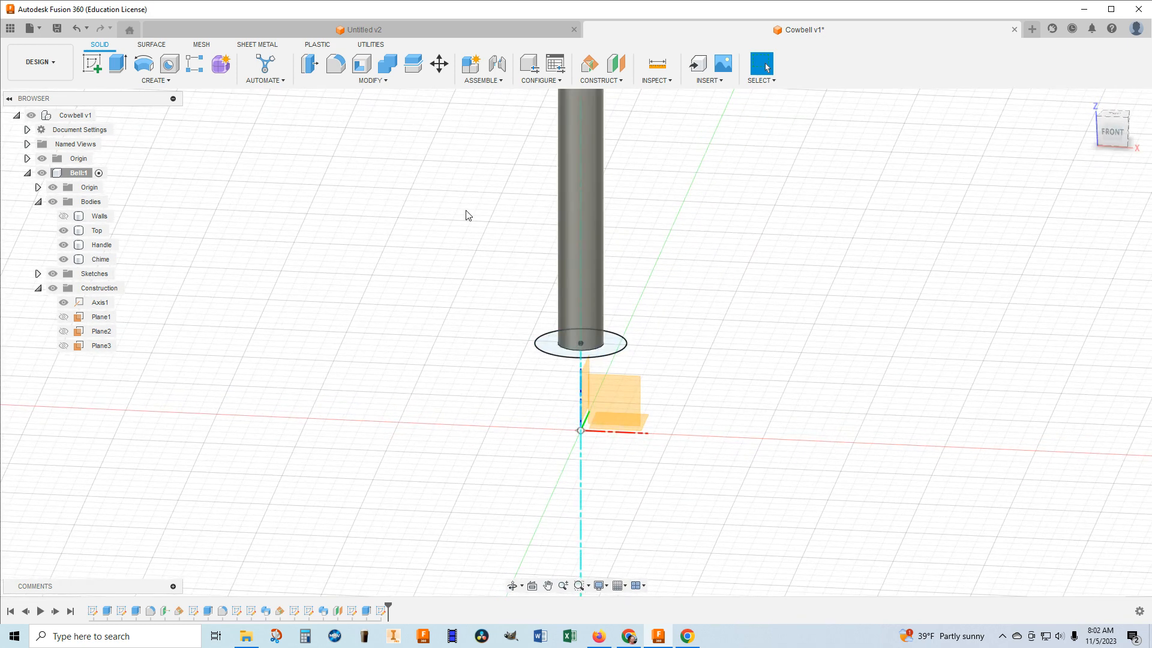
{"action": "key", "text": "e"}
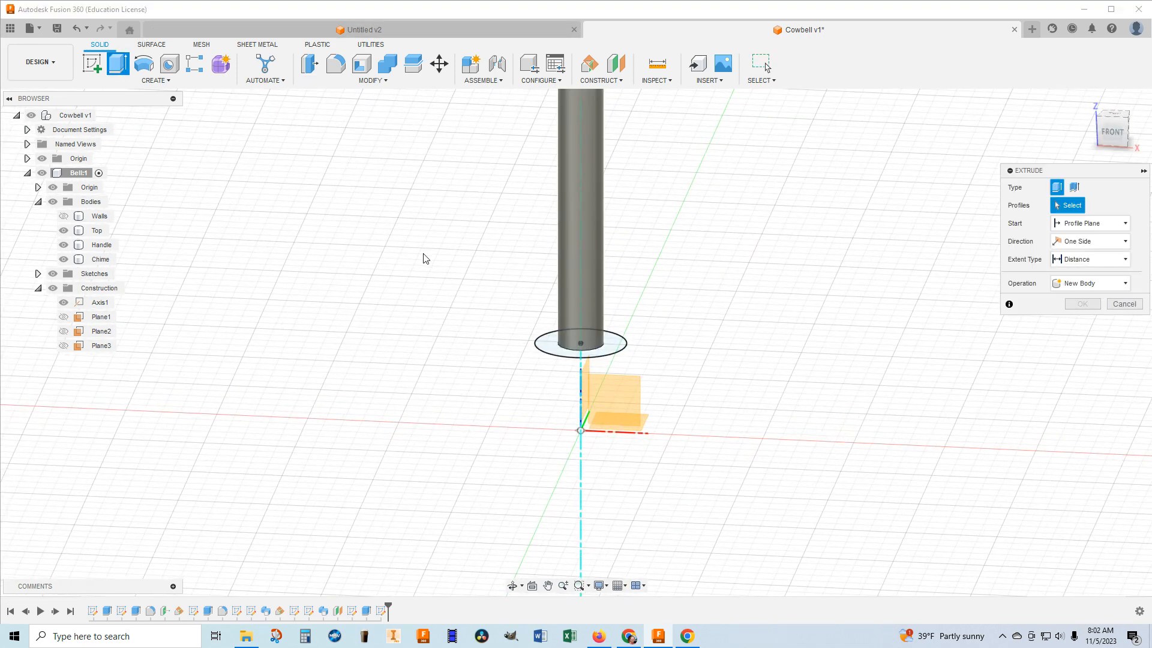
{"action": "left_click", "coordinate": [623, 349]}
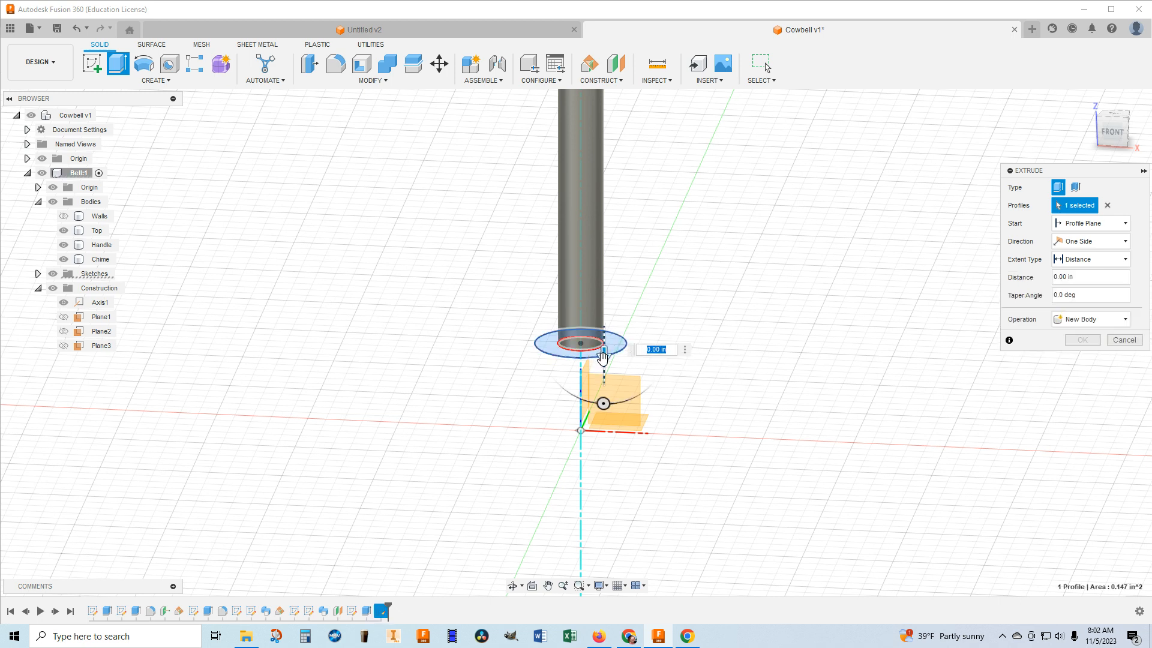
{"action": "left_click_drag", "start_coordinate": [603, 356], "coordinate": [602, 346]}
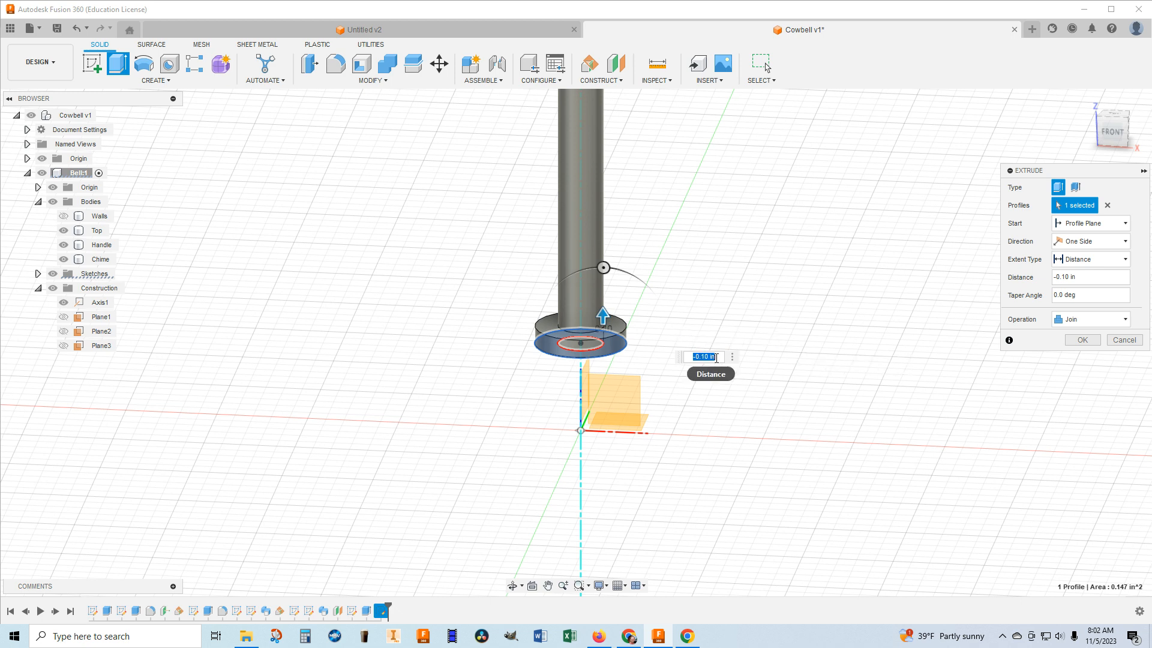
{"action": "key", "text": "Return"}
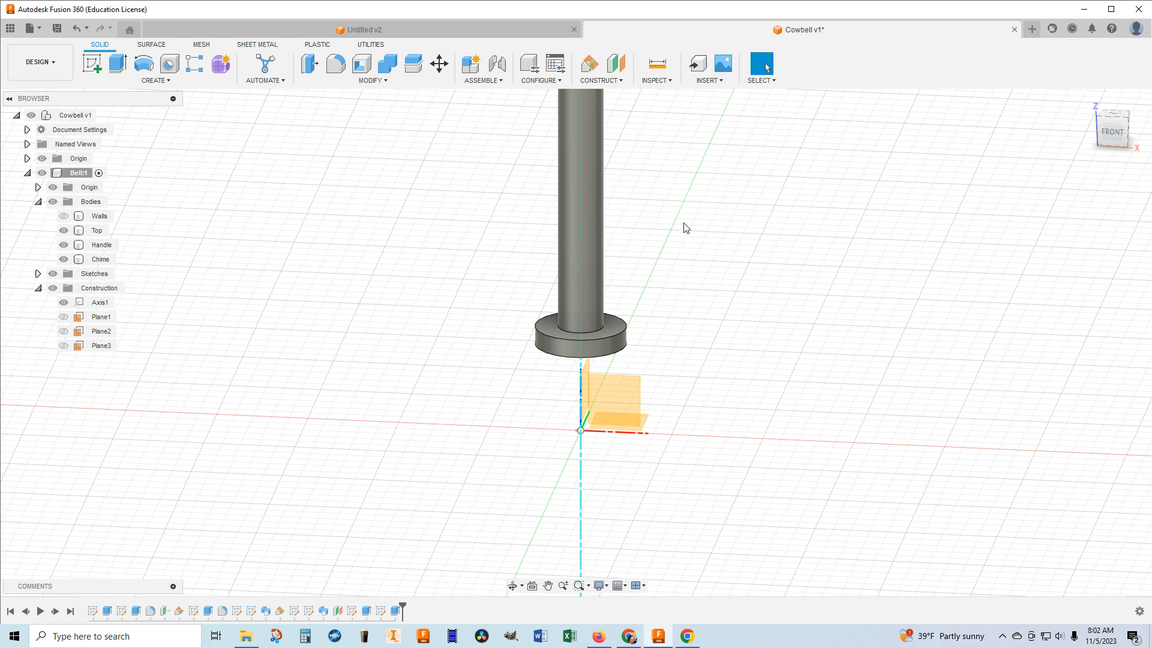
Fillet the upper and lower outer edges of the disc at the rod's end with a 0.05 in radius.
{"action": "left_click", "coordinate": [336, 63]}
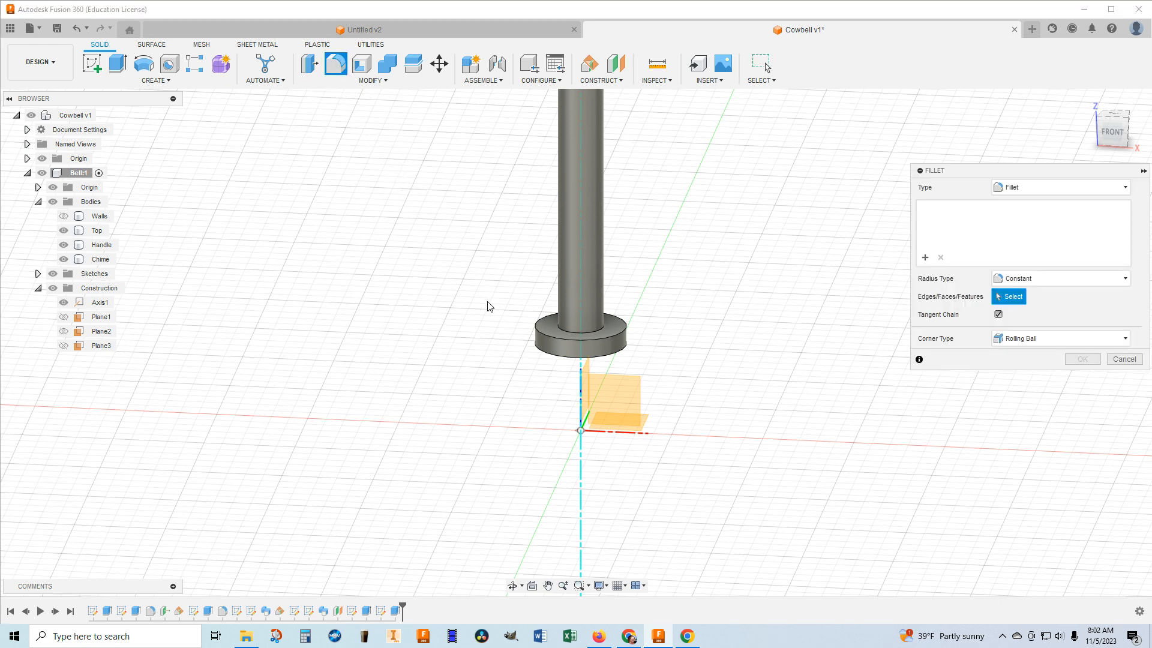
{"action": "left_click", "coordinate": [535, 333]}
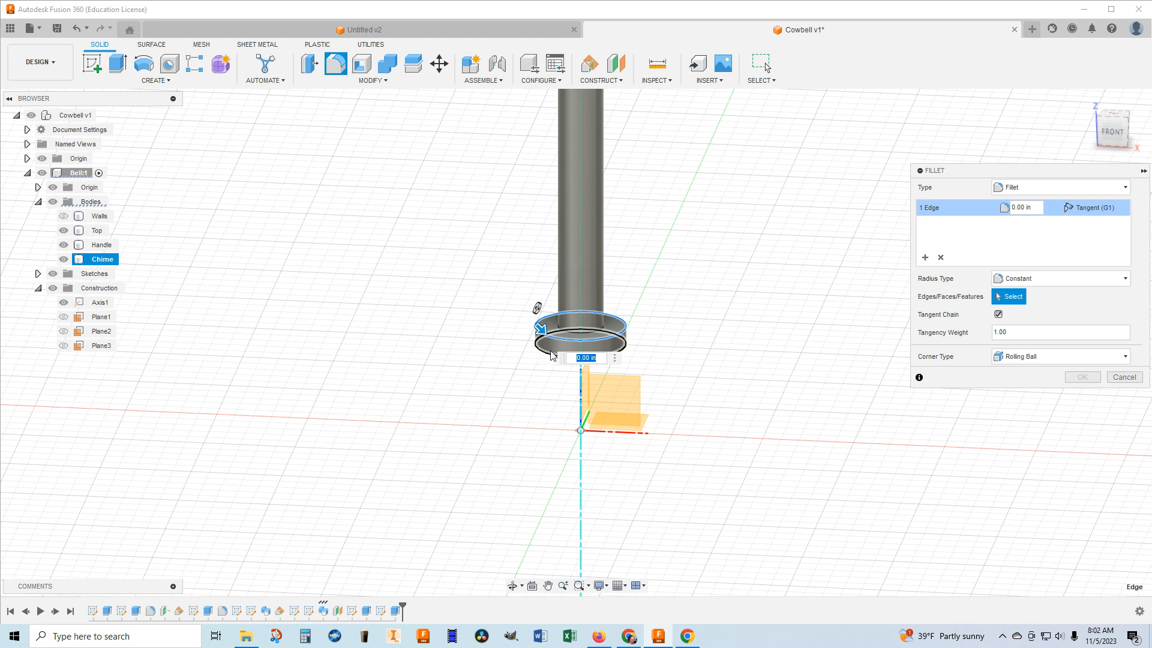
{"action": "left_click", "coordinate": [551, 353]}
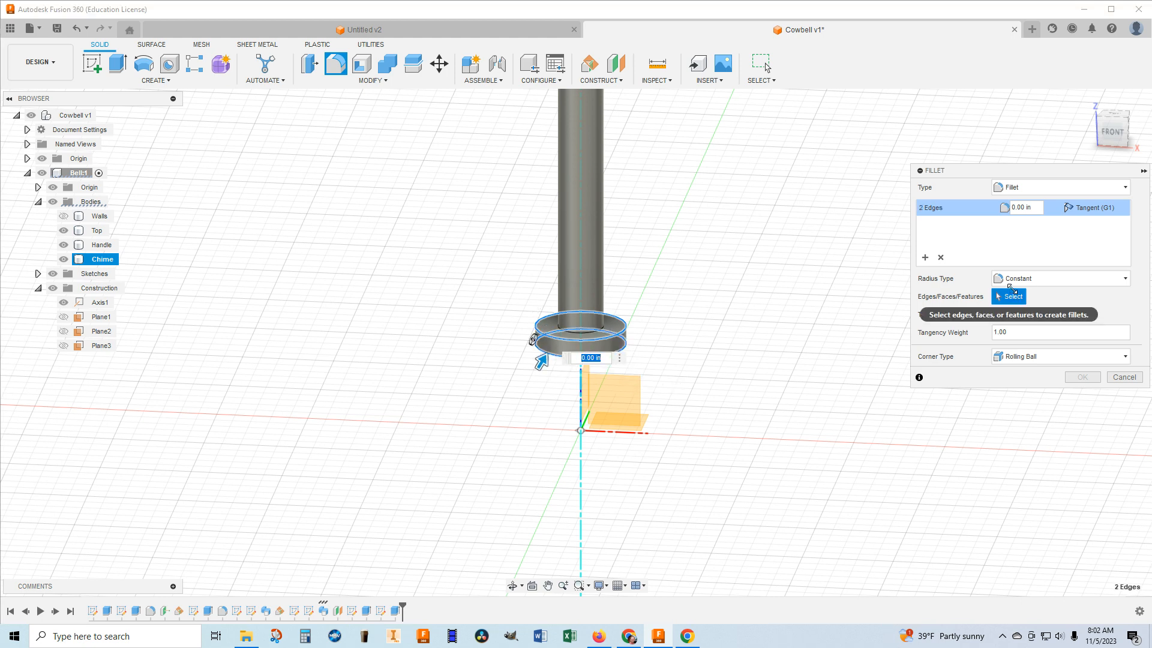
{"action": "left_click", "coordinate": [1037, 211]}
{"action": "left_click_drag", "start_coordinate": [1023, 211], "coordinate": [989, 208]}
{"action": "key", "text": "BackSpace"}
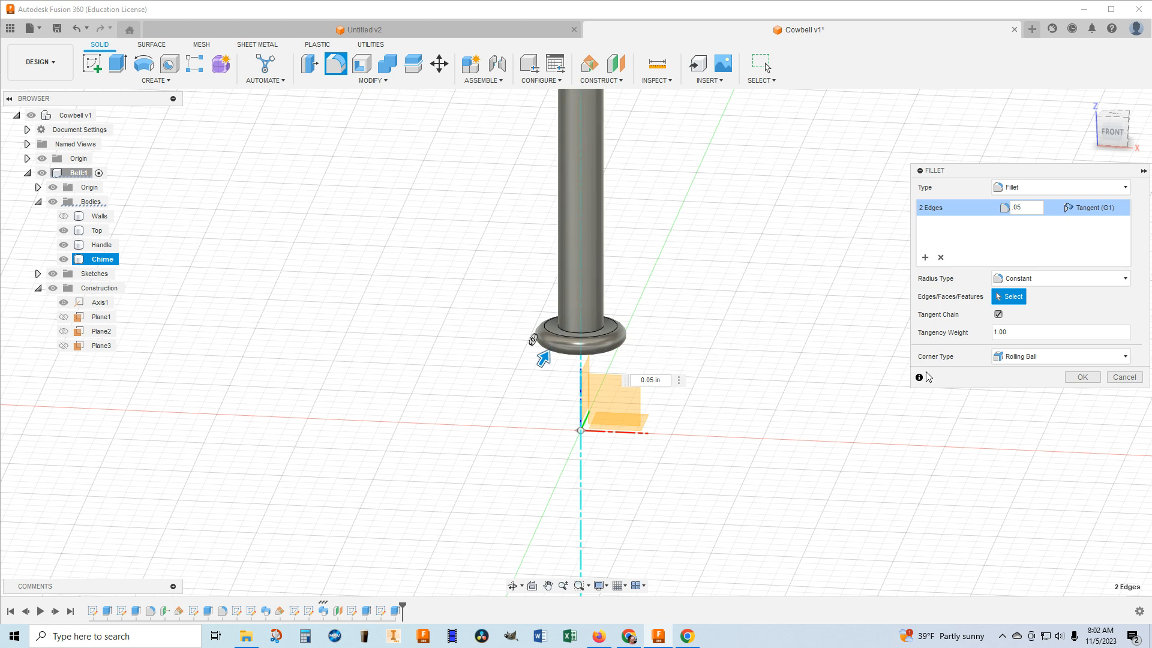
{"action": "left_click", "coordinate": [1082, 377]}
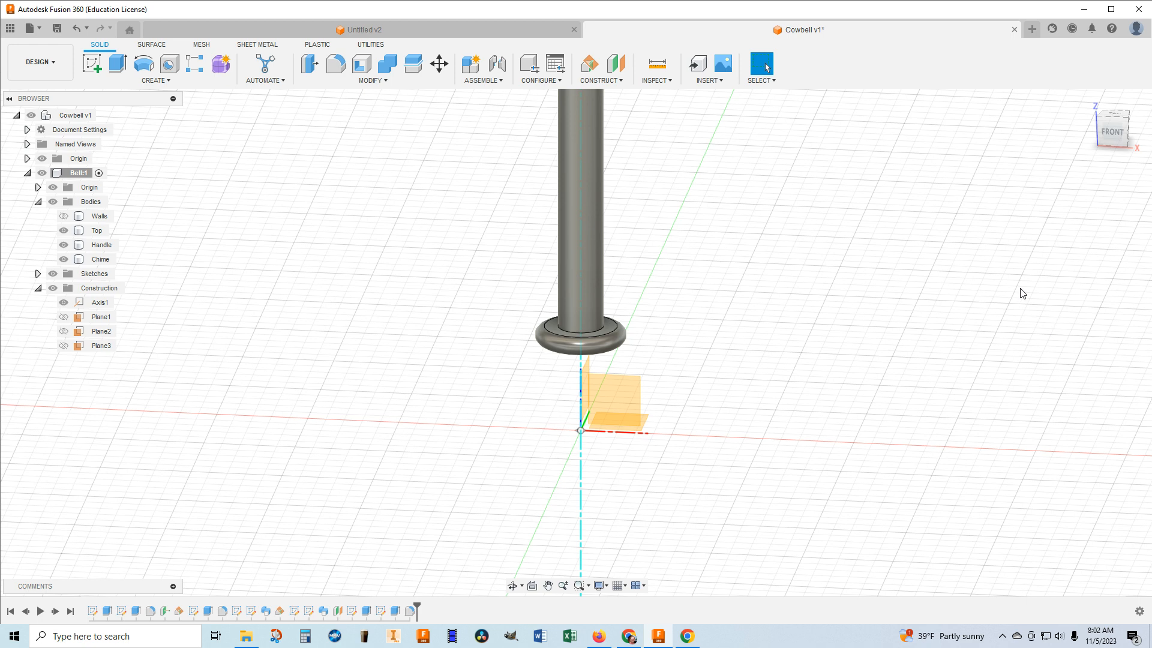
Hide the bell component's origin and the construction axis Axis1.
{"action": "middle_click_drag", "start_coordinate": [886, 311], "coordinate": [856, 381]}
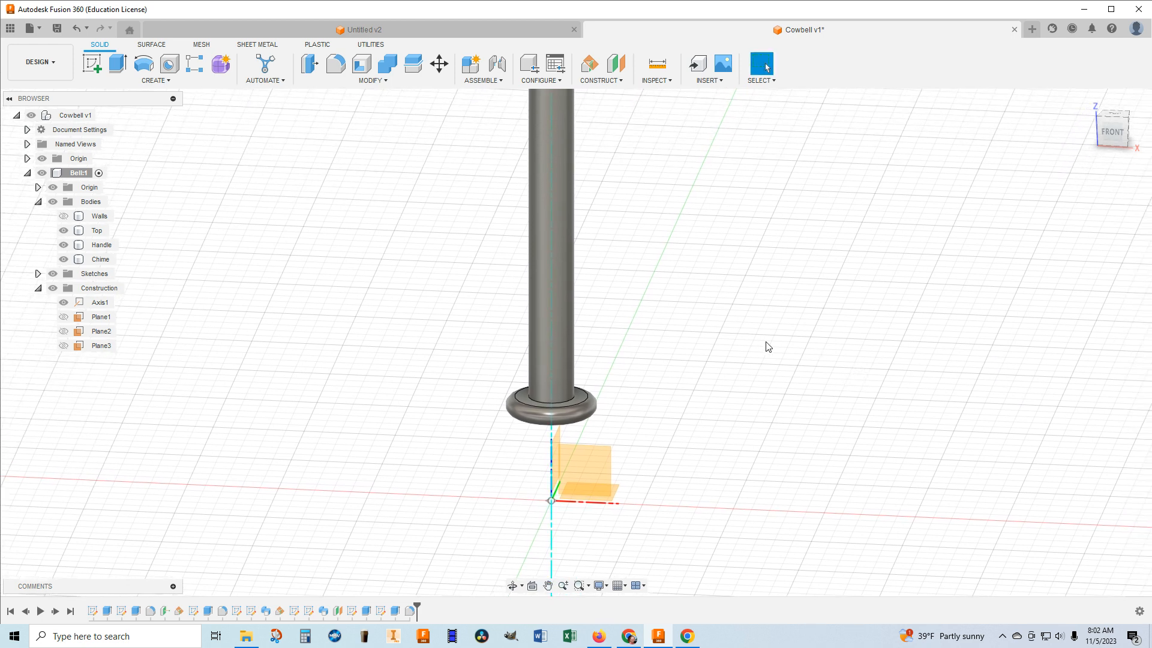
{"action": "left_click", "coordinate": [53, 189]}
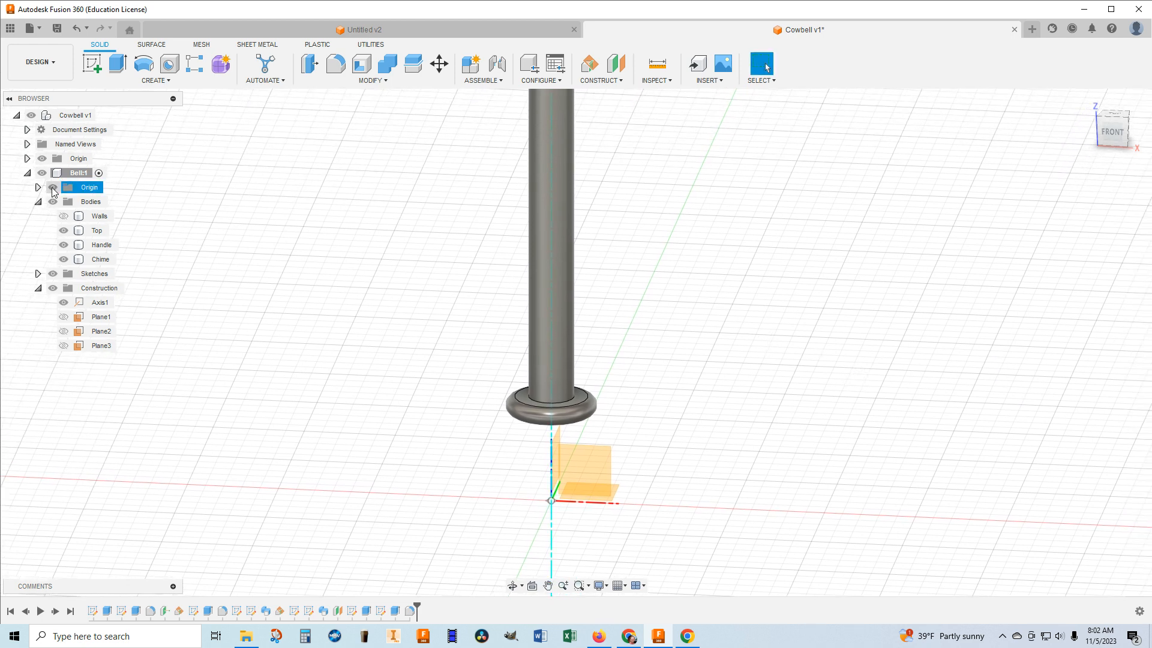
{"action": "left_click", "coordinate": [53, 188]}
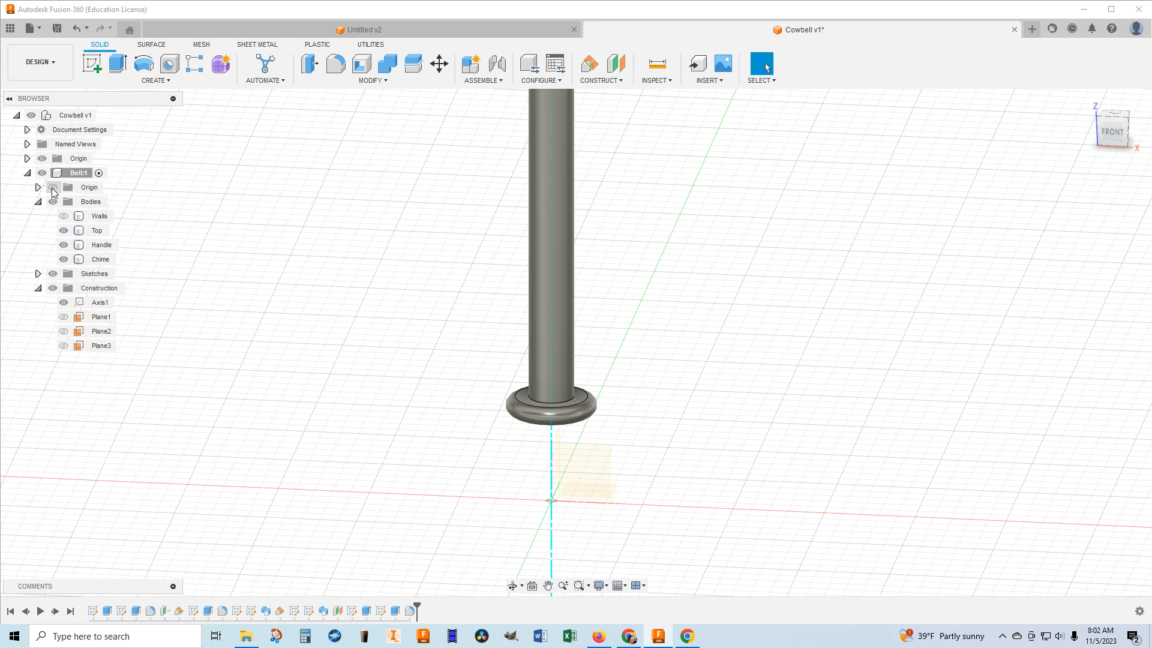
{"action": "left_click", "coordinate": [64, 306]}
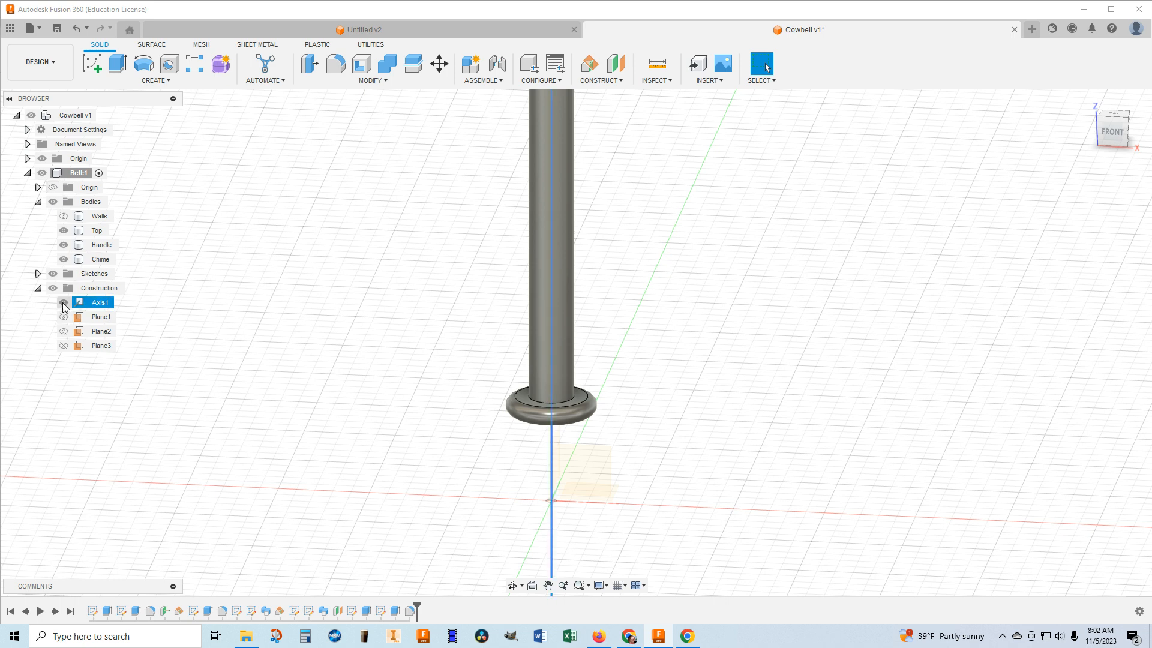
{"action": "left_click", "coordinate": [63, 303]}
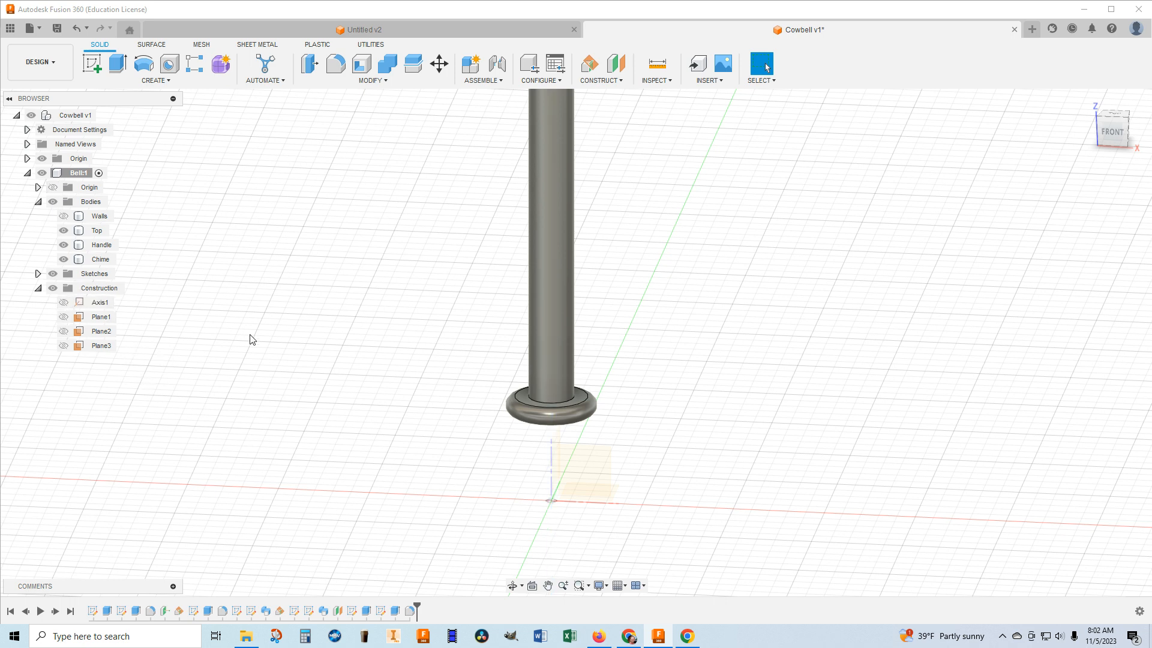
Show the hidden Walls body so the whole cowbell is displayed.
{"action": "scroll", "coordinate": [864, 251], "scroll_direction": "down", "scroll_amount": 4}
{"action": "middle_click_drag", "start_coordinate": [864, 257], "coordinate": [717, 451]}
{"action": "scroll", "coordinate": [717, 450], "scroll_direction": "up", "scroll_amount": 1}
{"action": "scroll", "coordinate": [718, 447], "scroll_direction": "down", "scroll_amount": 3}
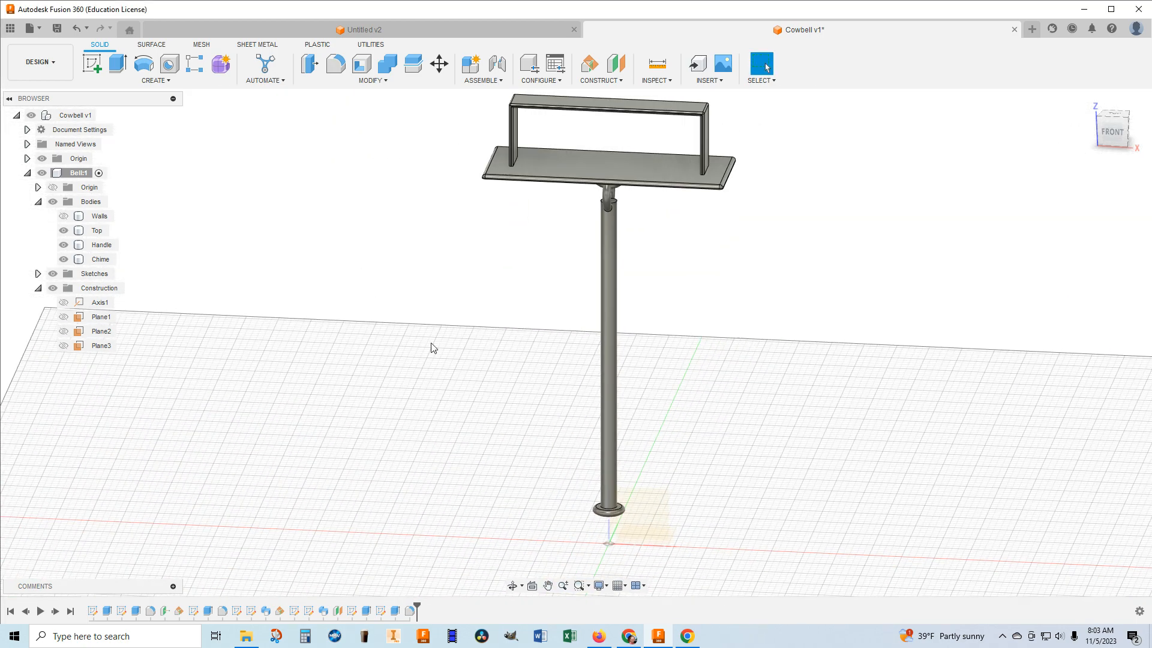
{"action": "left_click", "coordinate": [64, 216]}
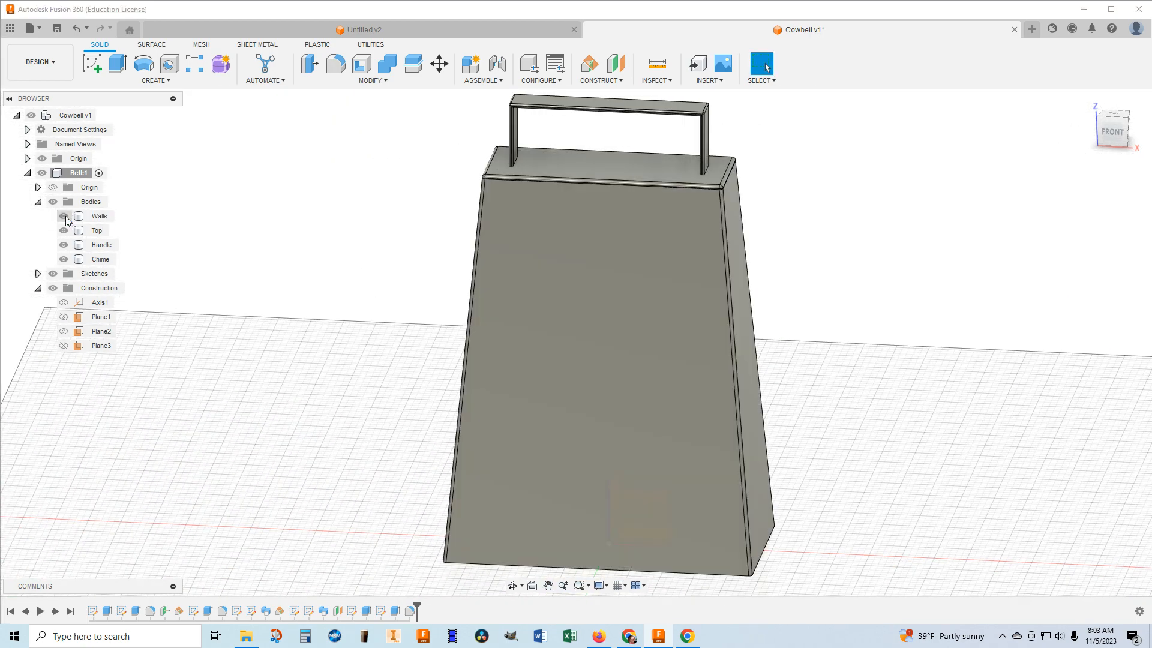
Assign the Bronze physical material from the Metal library to the Walls body.
{"action": "mouse_move", "coordinate": [1109, 139]}
{"action": "left_mouse_down"}
{"action": "mouse_move", "coordinate": [1093, 48]}
{"action": "mouse_move", "coordinate": [1087, 84]}
{"action": "mouse_move", "coordinate": [1117, 149]}
{"action": "mouse_move", "coordinate": [1111, 136]}
{"action": "left_mouse_up"}
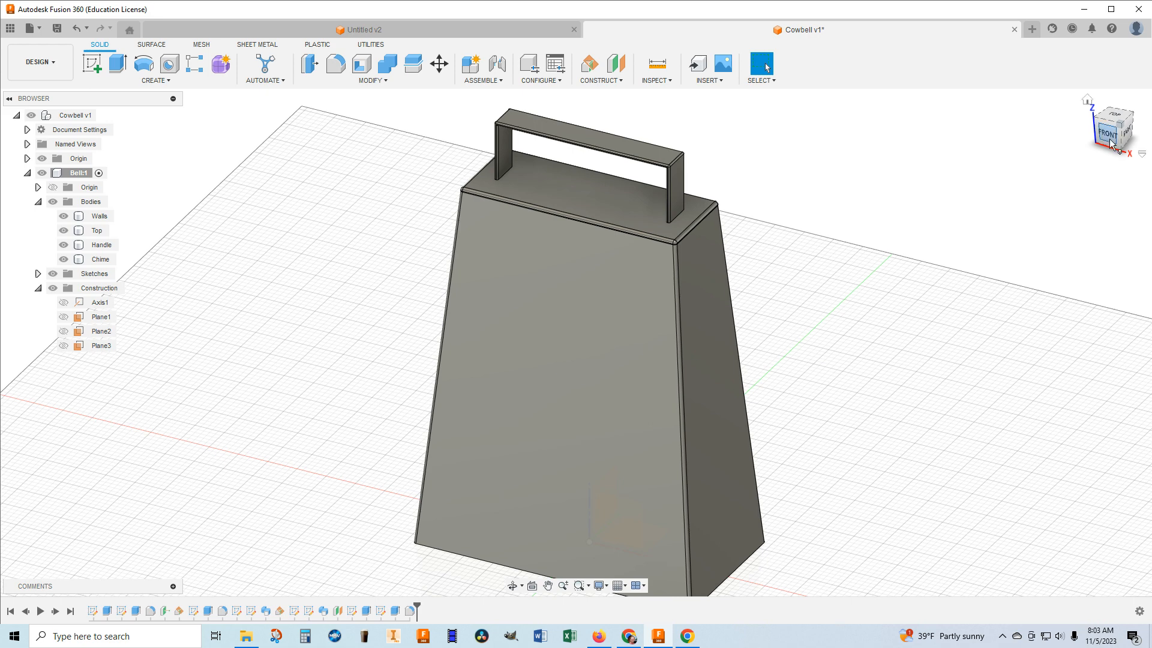
{"action": "scroll", "coordinate": [947, 344], "scroll_direction": "up", "scroll_amount": 2}
{"action": "scroll", "coordinate": [946, 343], "scroll_direction": "down", "scroll_amount": 3}
{"action": "scroll", "coordinate": [927, 309], "scroll_direction": "down", "scroll_amount": 2}
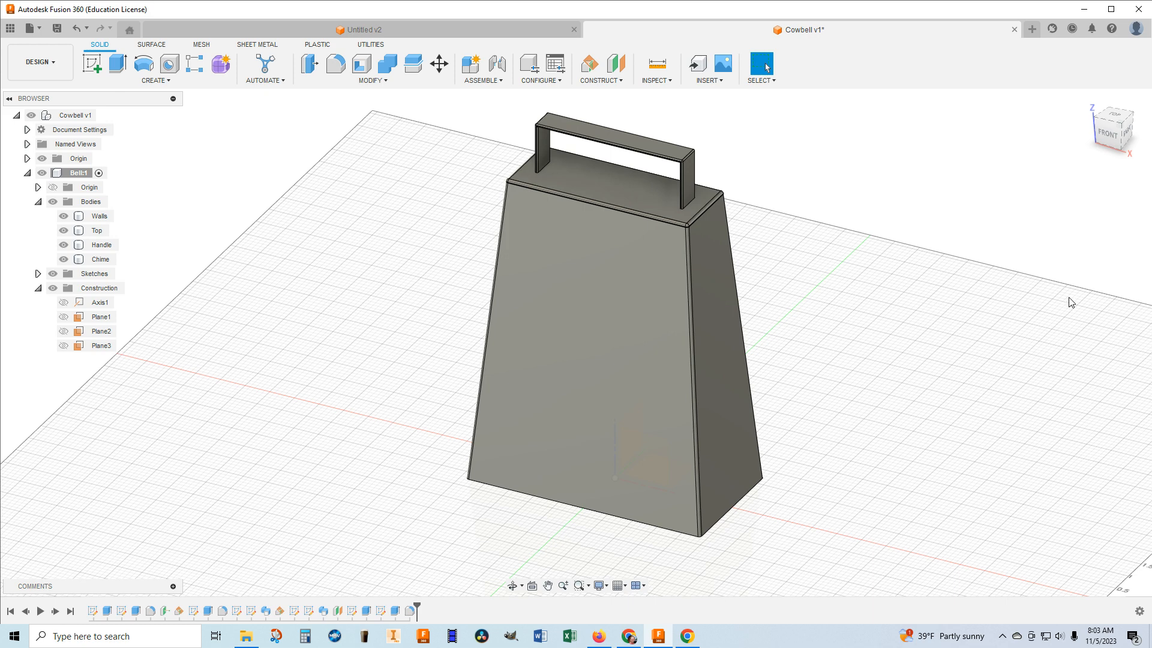
{"action": "left_click", "coordinate": [409, 78]}
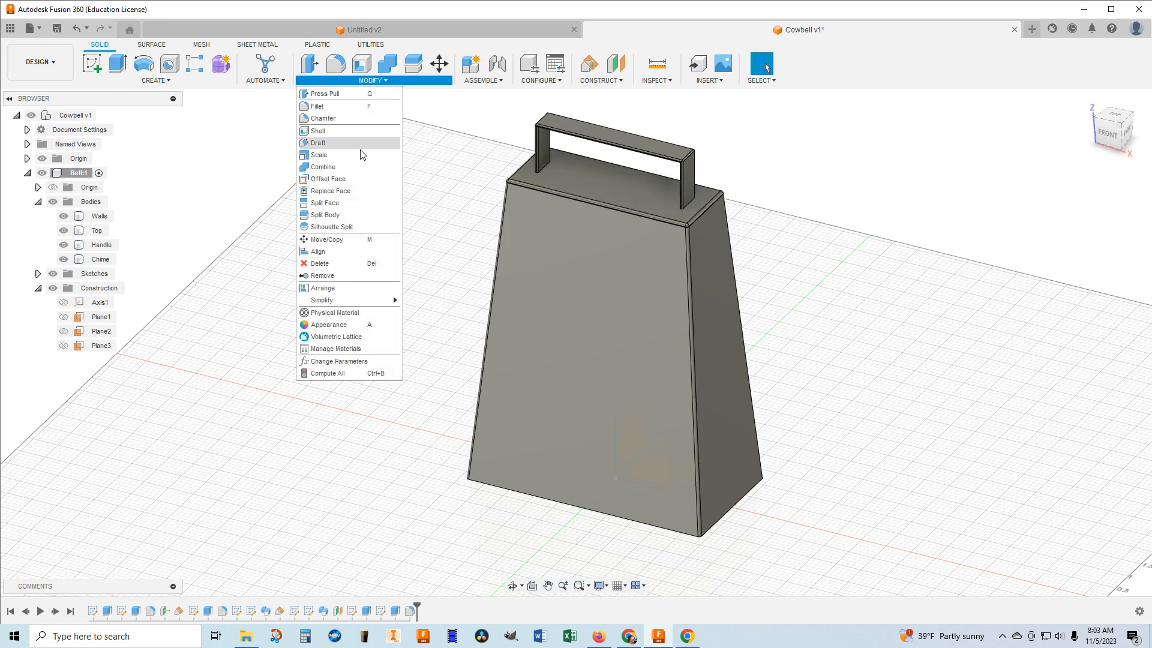
{"action": "left_click", "coordinate": [343, 313]}
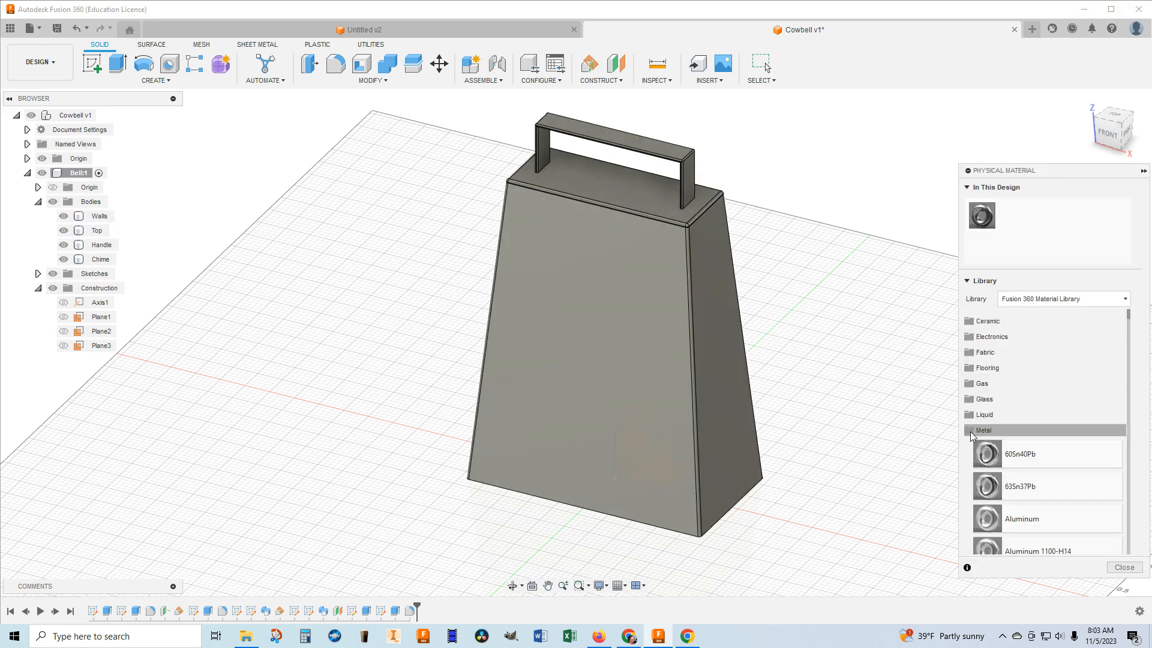
{"action": "left_click", "coordinate": [973, 433]}
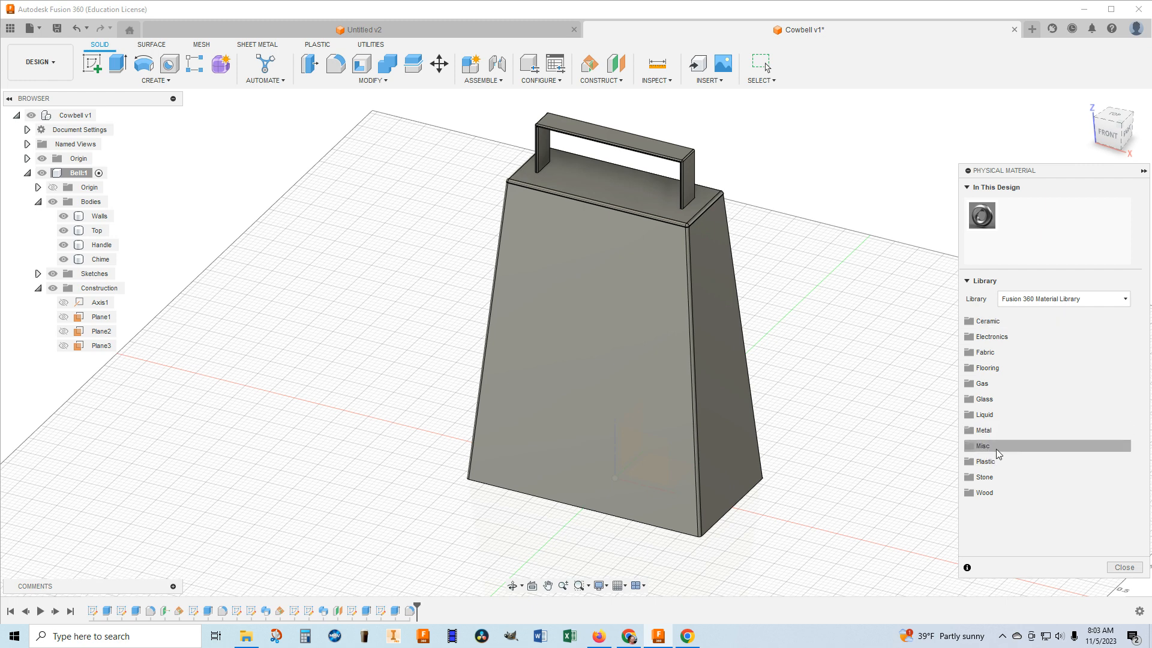
{"action": "left_click", "coordinate": [972, 433]}
{"action": "scroll", "coordinate": [1020, 446], "scroll_direction": "down", "scroll_amount": 10}
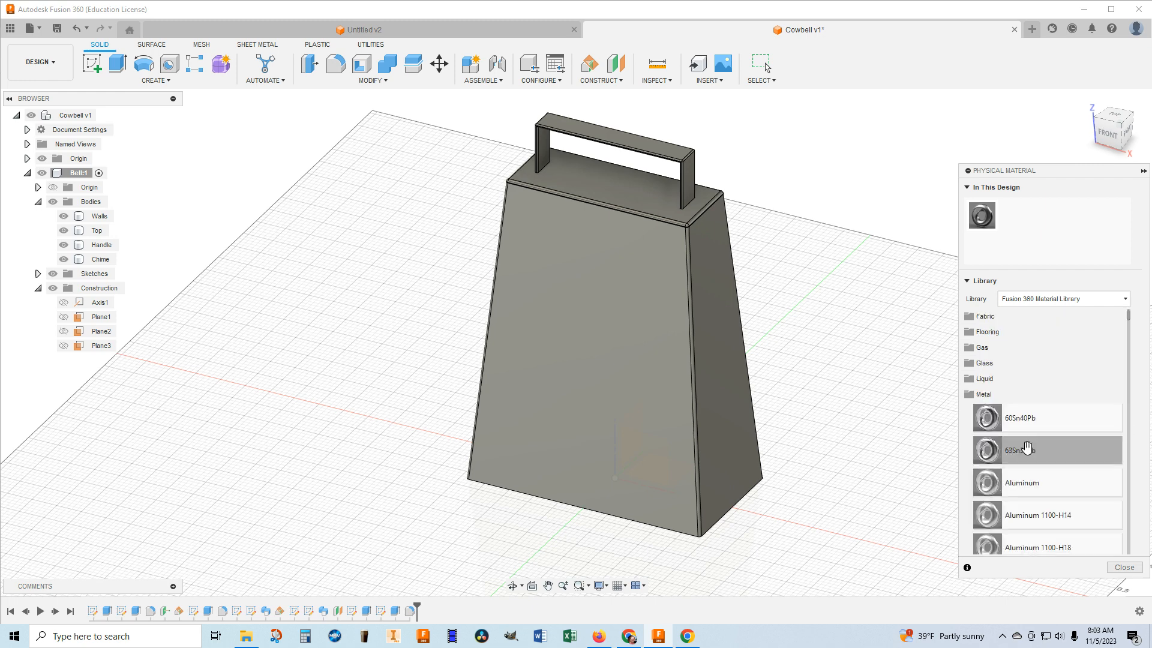
{"action": "scroll", "coordinate": [1025, 448], "scroll_direction": "down", "scroll_amount": 10}
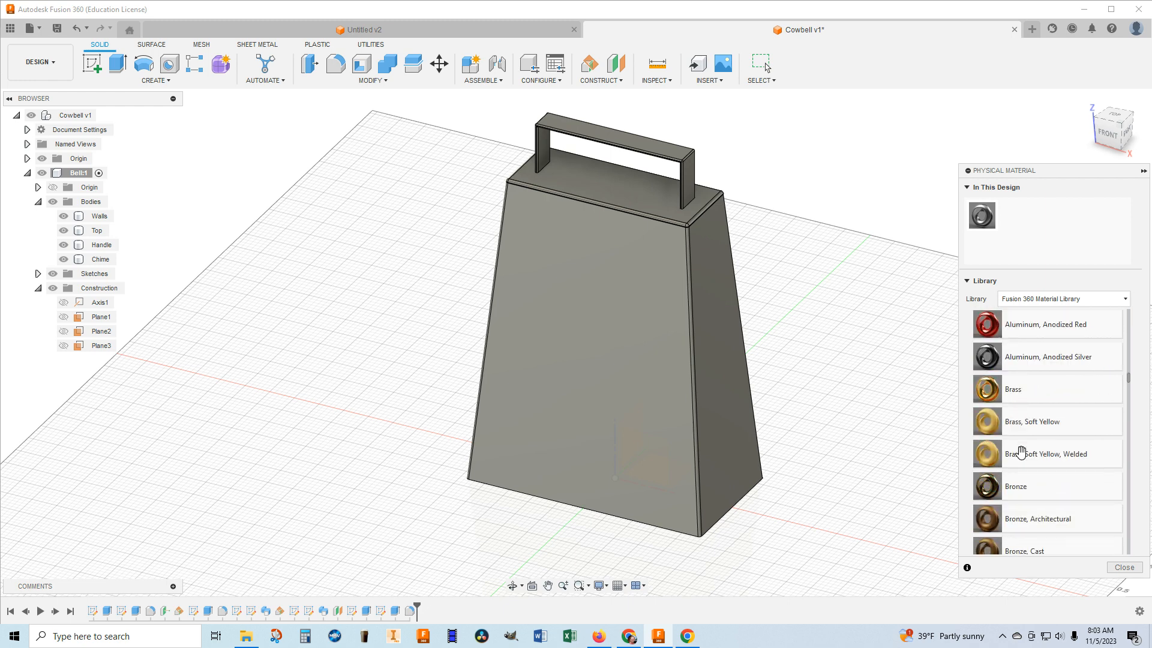
{"action": "scroll", "coordinate": [1021, 451], "scroll_direction": "down", "scroll_amount": 1}
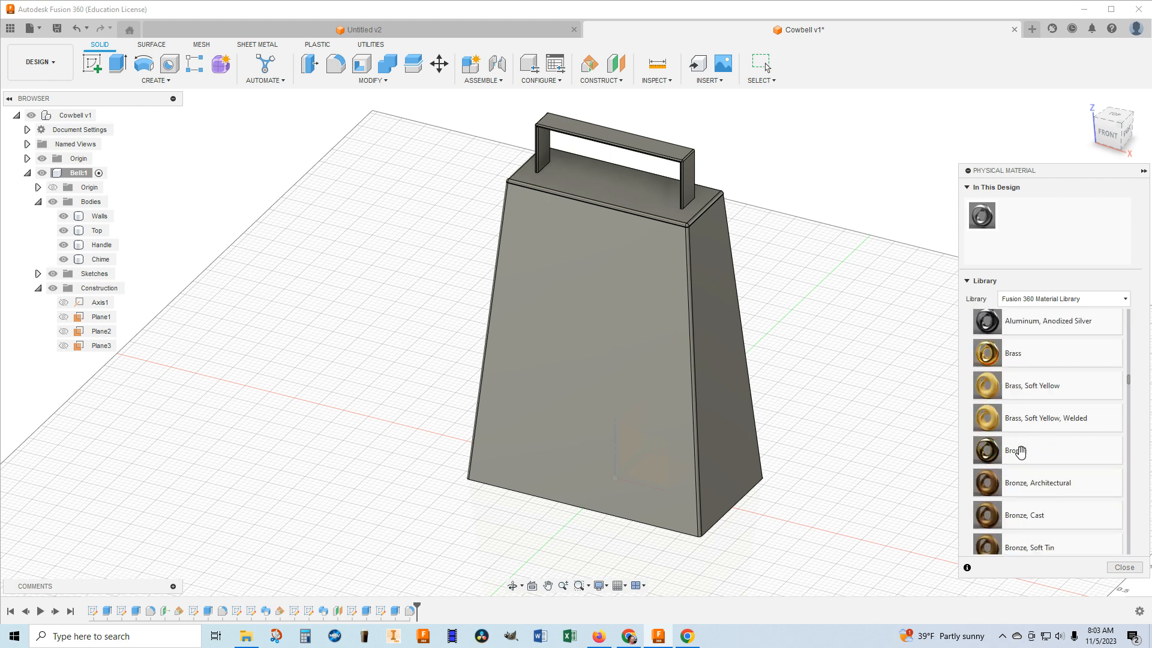
{"action": "scroll", "coordinate": [1021, 451], "scroll_direction": "up", "scroll_amount": 1}
{"action": "scroll", "coordinate": [1019, 447], "scroll_direction": "down", "scroll_amount": 2}
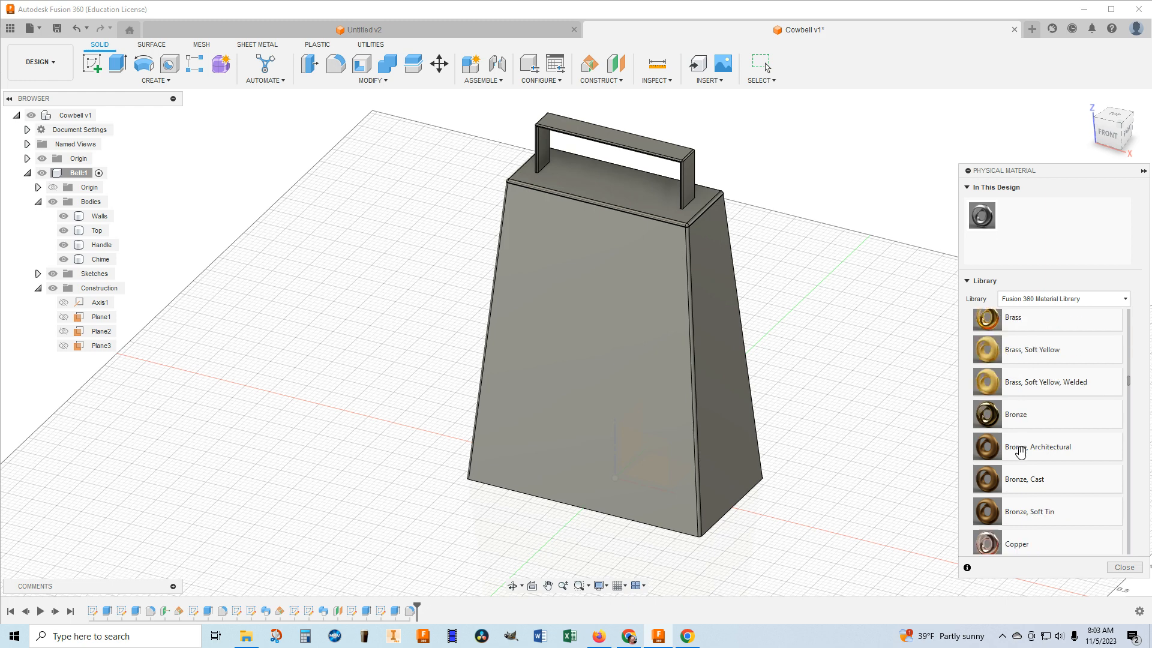
{"action": "scroll", "coordinate": [1006, 430], "scroll_direction": "down", "scroll_amount": 1}
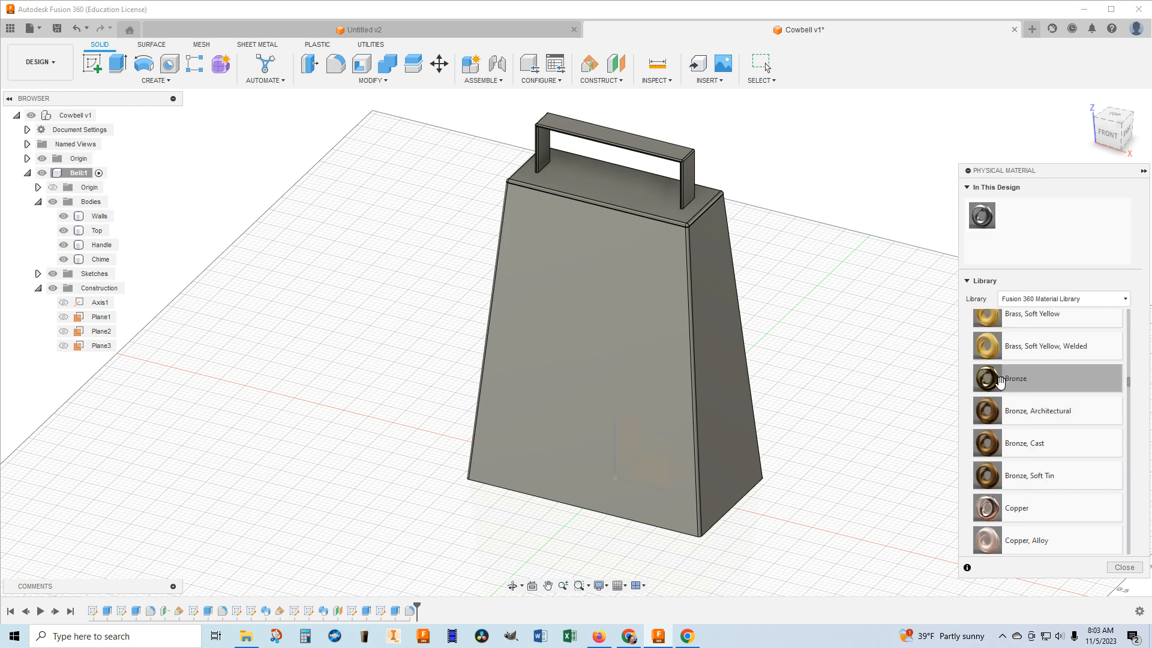
{"action": "left_click_drag", "start_coordinate": [993, 382], "coordinate": [655, 353]}
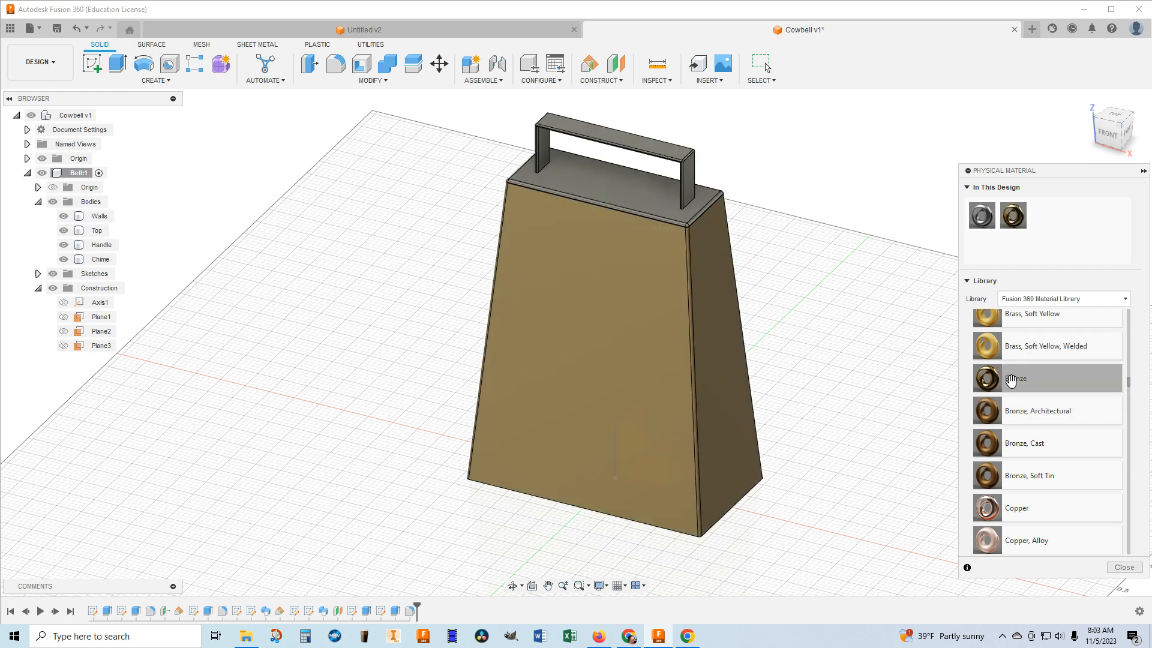
Apply the Bronze physical material to the Handle, Top and Chime bodies as well.
{"action": "left_click_drag", "start_coordinate": [1018, 381], "coordinate": [690, 180]}
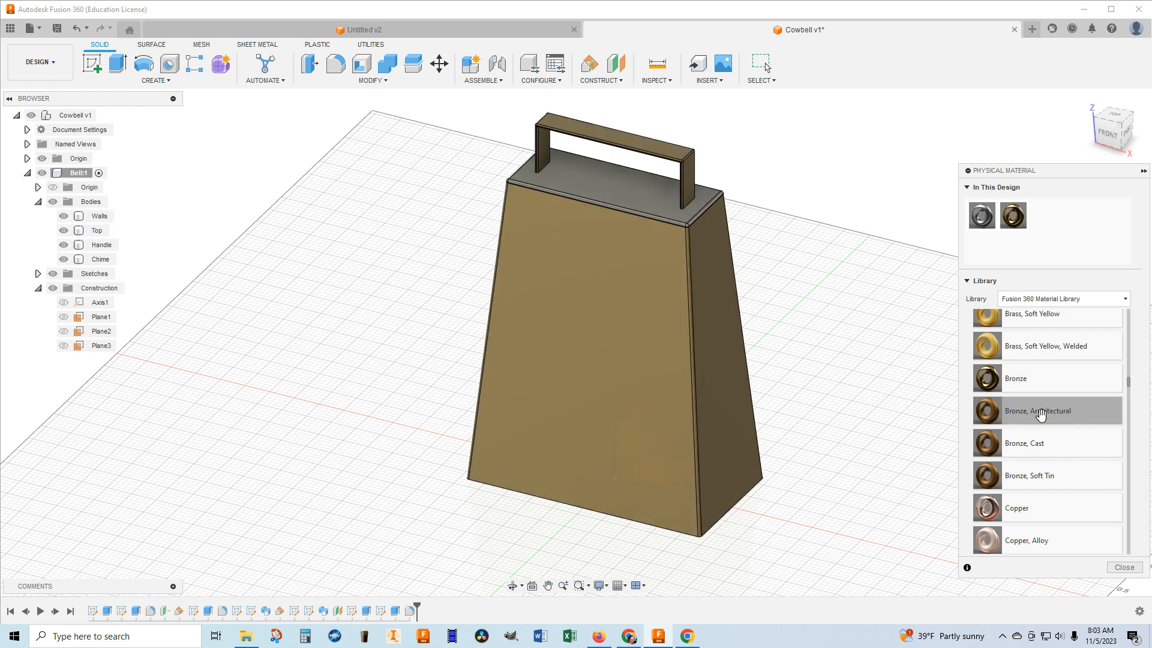
{"action": "left_click_drag", "start_coordinate": [1018, 379], "coordinate": [625, 186]}
{"action": "mouse_move", "coordinate": [1118, 128]}
{"action": "left_mouse_down"}
{"action": "mouse_move", "coordinate": [1117, 30]}
{"action": "mouse_move", "coordinate": [1104, 53]}
{"action": "left_mouse_up"}
{"action": "left_click_drag", "start_coordinate": [1007, 385], "coordinate": [599, 310]}
{"action": "scroll", "coordinate": [712, 307], "scroll_direction": "up", "scroll_amount": 1}
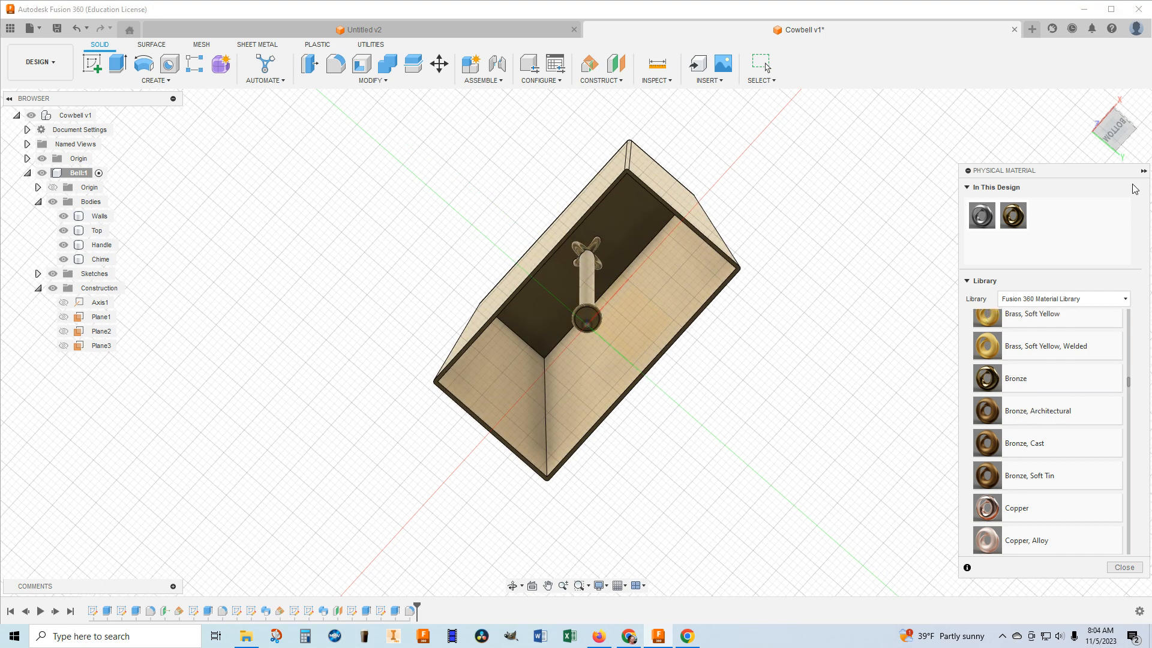
{"action": "left_click", "coordinate": [1091, 103]}
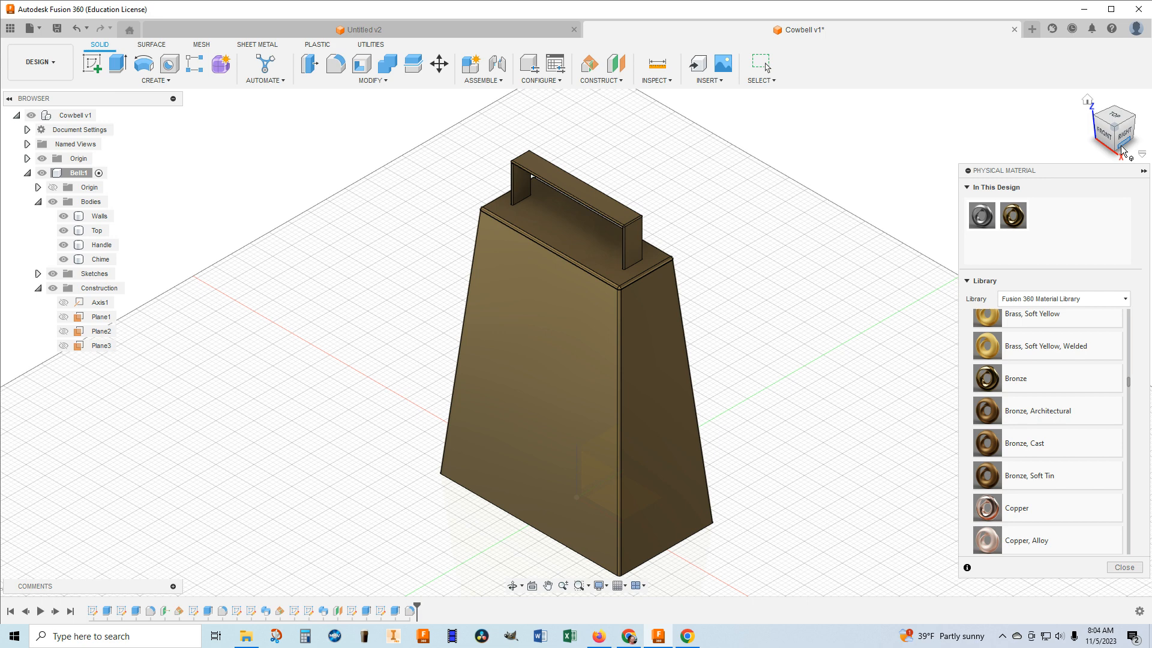
{"action": "left_click", "coordinate": [1144, 171]}
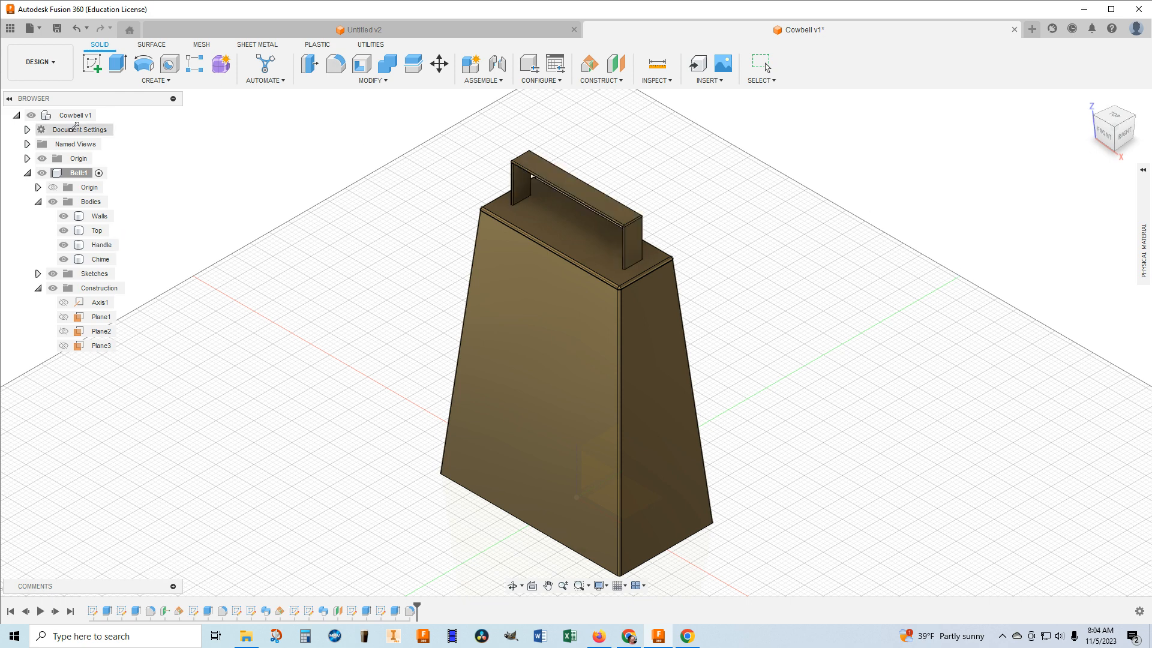
Start a sketch on the sloping front face of the Walls body, viewed straight from the front.
{"action": "left_click", "coordinate": [166, 84]}
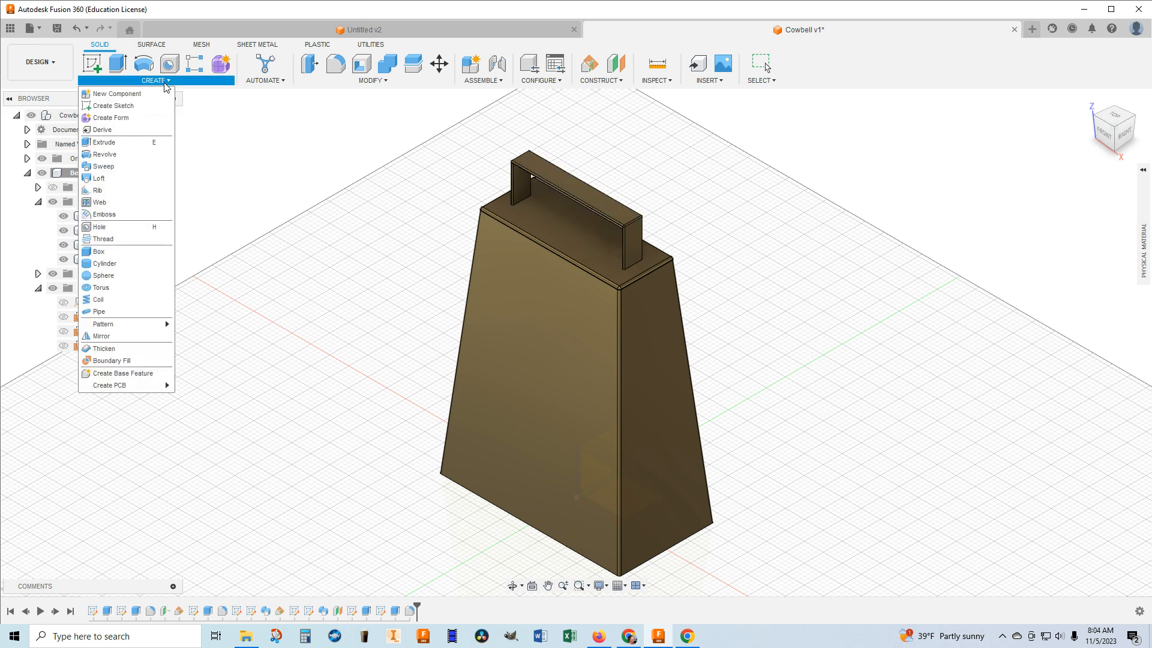
{"action": "left_click", "coordinate": [119, 107]}
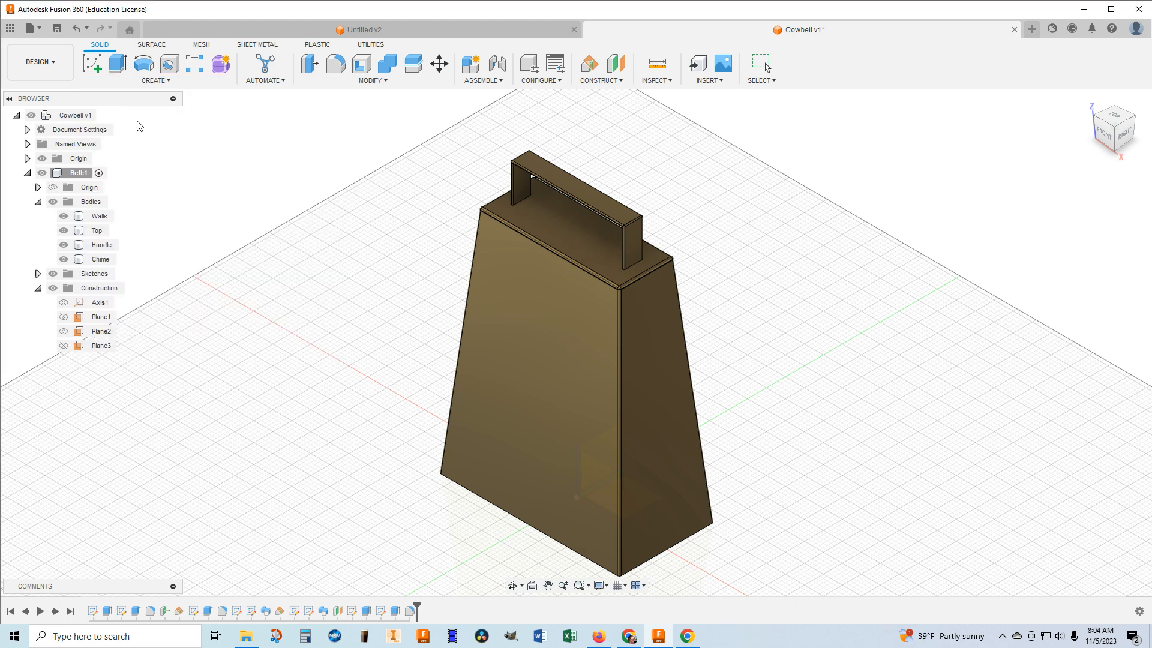
{"action": "left_click", "coordinate": [561, 379]}
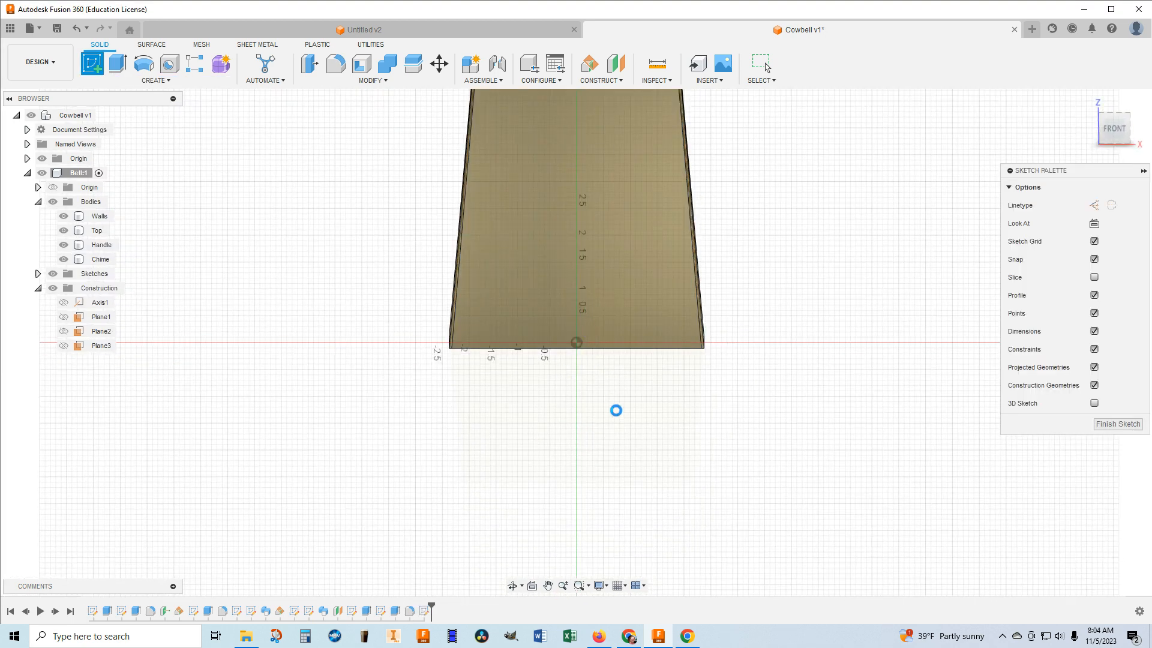
{"action": "mouse_move", "coordinate": [578, 145]}
{"action": "middle_mouse_down"}
{"action": "mouse_move", "coordinate": [626, 293]}
{"action": "mouse_move", "coordinate": [617, 318]}
{"action": "middle_mouse_up"}
{"action": "mouse_move", "coordinate": [1115, 136]}
{"action": "left_mouse_down"}
{"action": "mouse_move", "coordinate": [1011, 130]}
{"action": "mouse_move", "coordinate": [1051, 143]}
{"action": "mouse_move", "coordinate": [1111, 132]}
{"action": "left_mouse_up"}
{"action": "left_click", "coordinate": [1111, 131]}
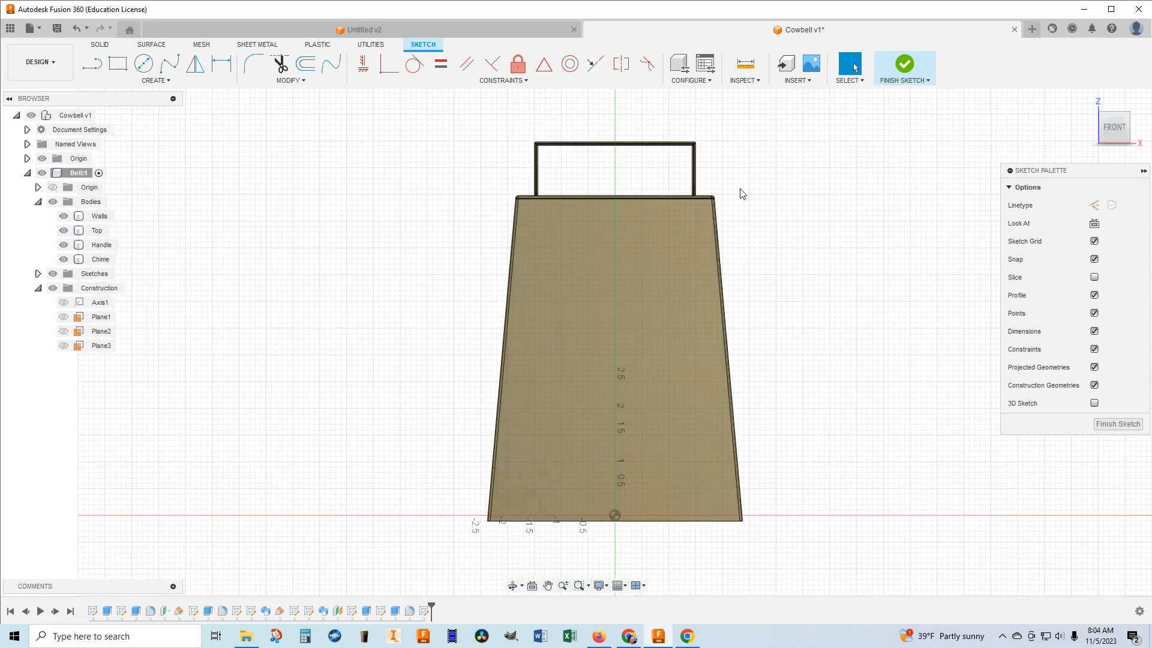
Place a sketch text frame about 3 in wide and 5 in high, centred on the bell's front face.
{"action": "left_click", "coordinate": [166, 84]}
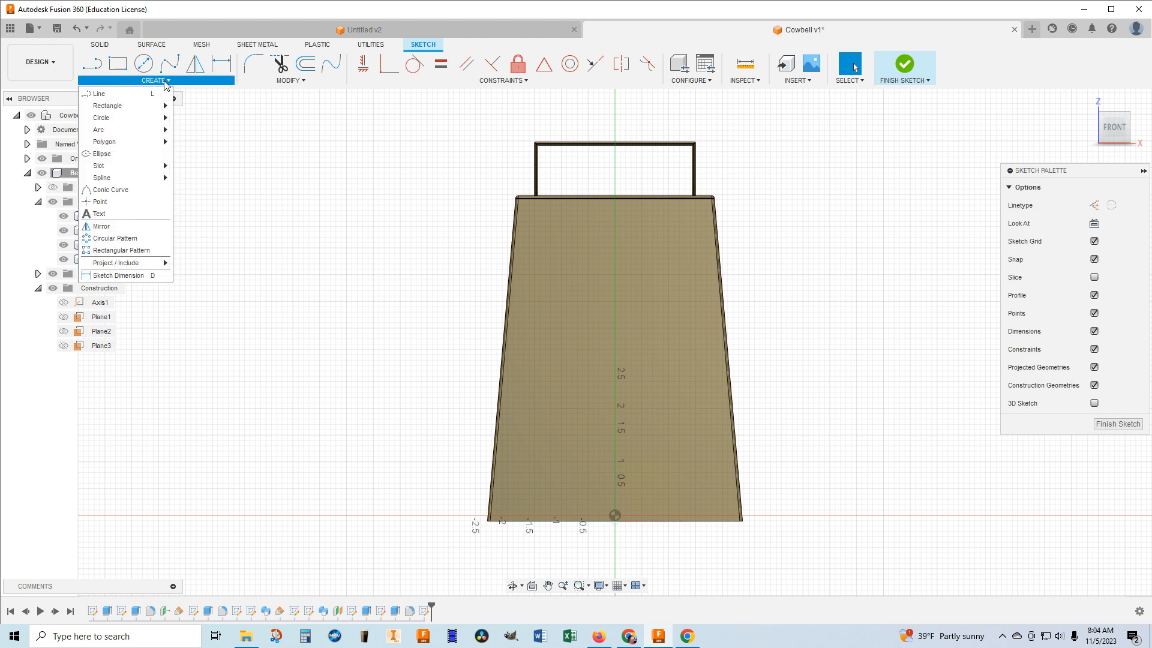
{"action": "left_click", "coordinate": [120, 218]}
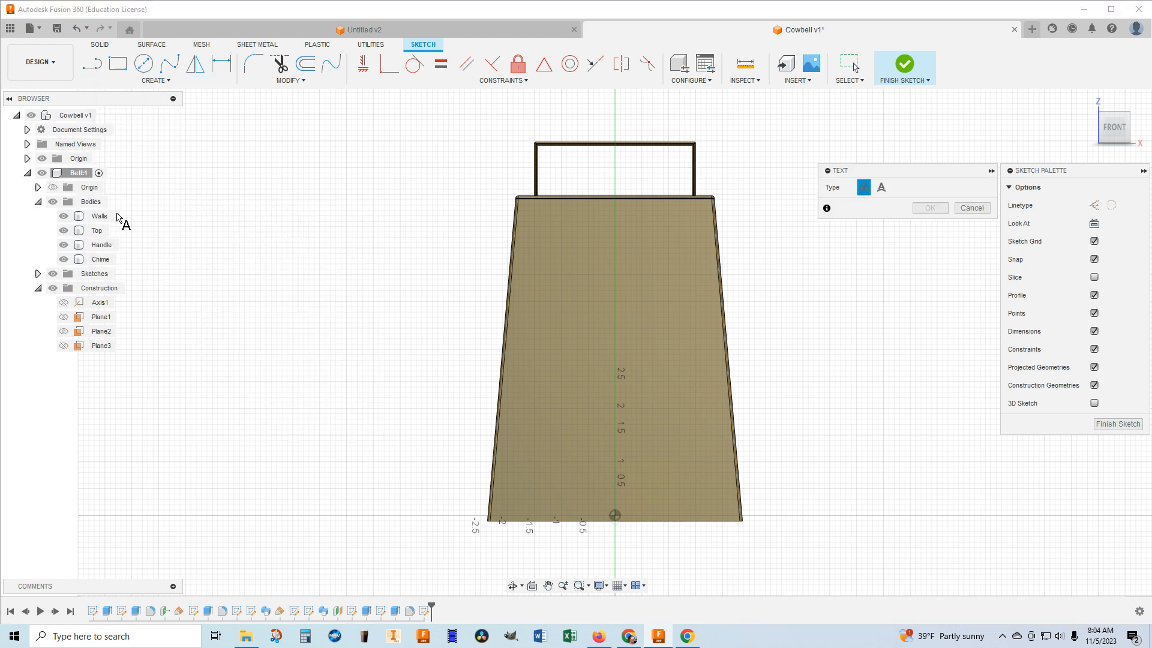
{"action": "left_click", "coordinate": [534, 225]}
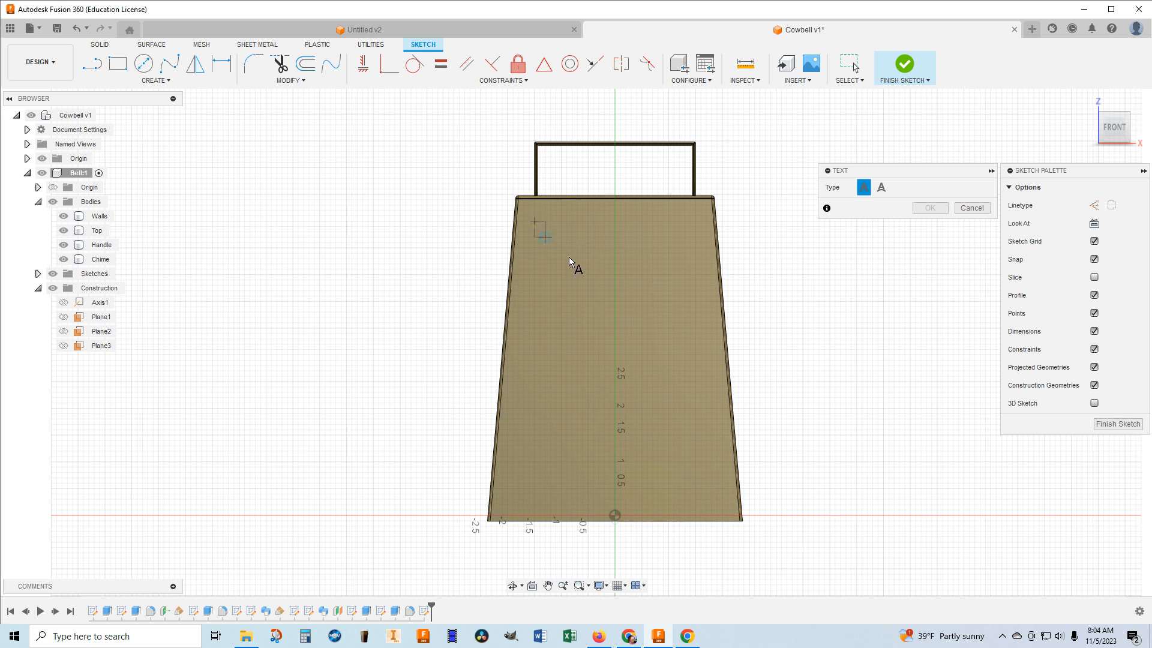
{"action": "left_click", "coordinate": [699, 487]}
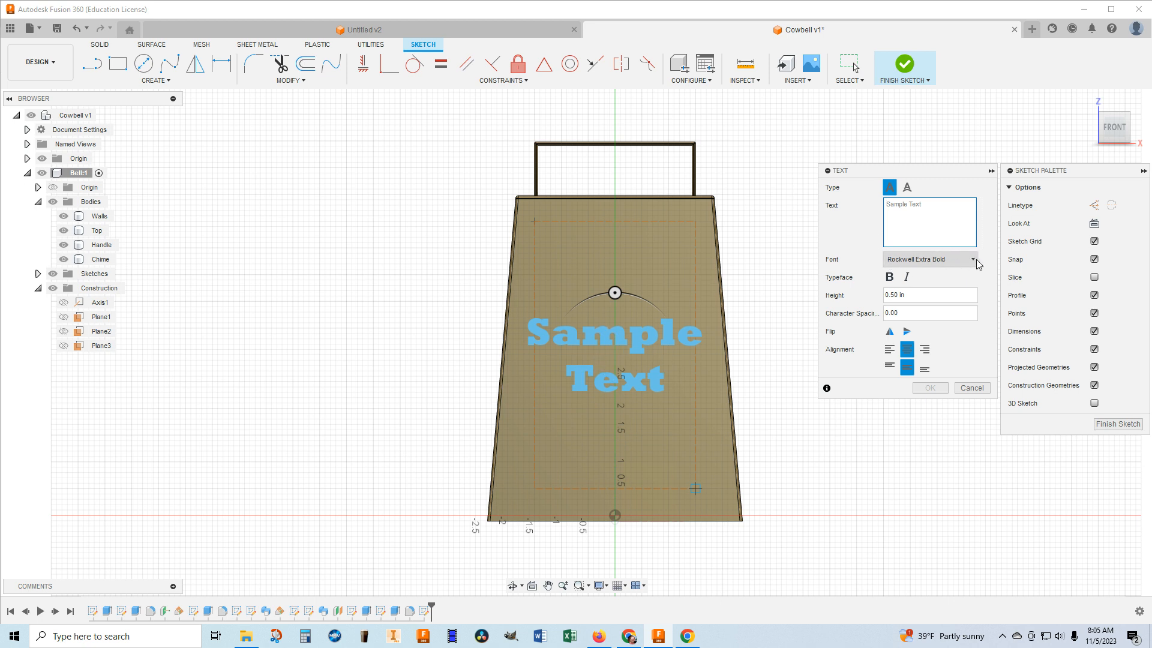
Look through the available fonts for the sketch text.
{"action": "left_click", "coordinate": [951, 260]}
{"action": "scroll", "coordinate": [912, 360], "scroll_direction": "down", "scroll_amount": 8}
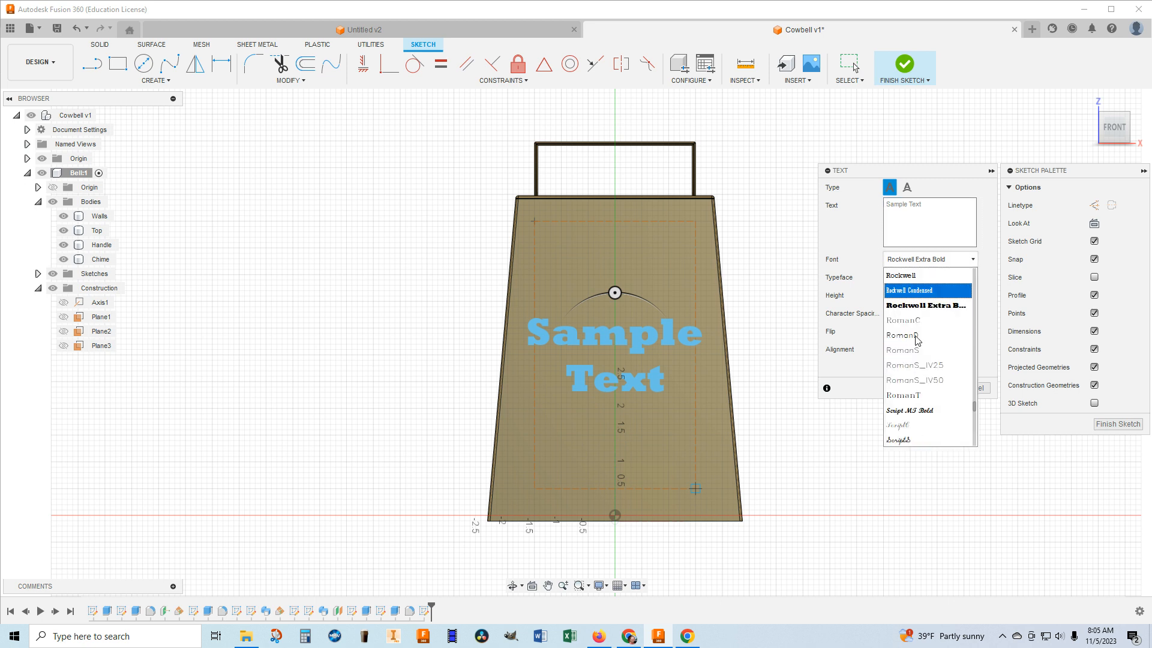
{"action": "scroll", "coordinate": [912, 371], "scroll_direction": "up", "scroll_amount": 2}
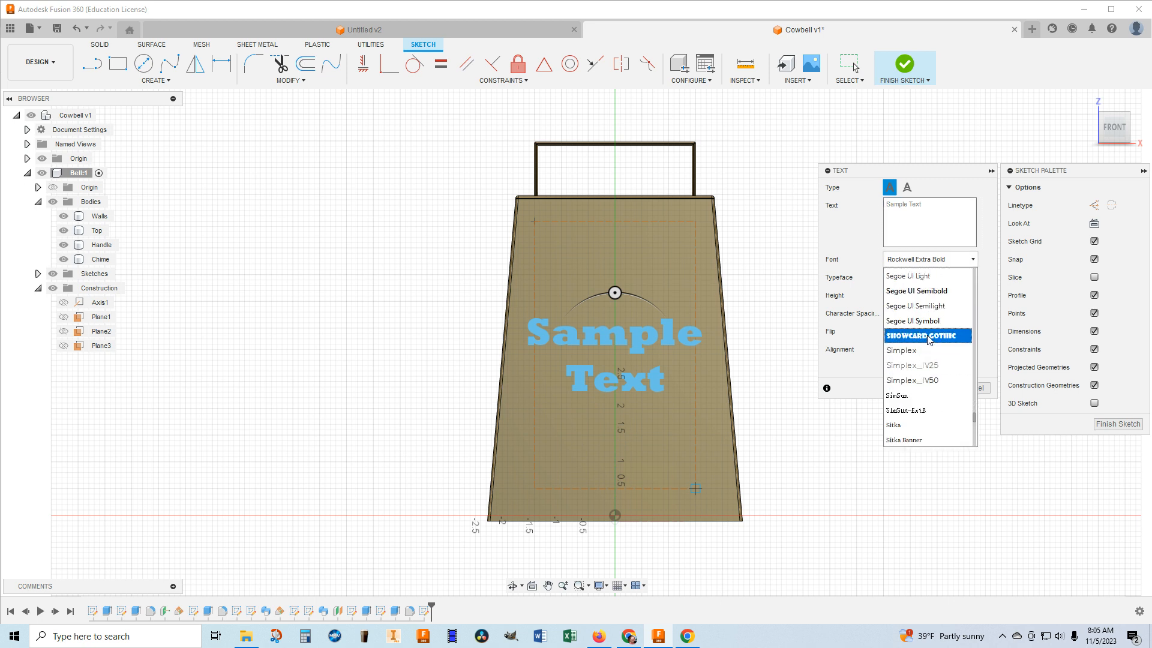
{"action": "scroll", "coordinate": [929, 340], "scroll_direction": "down", "scroll_amount": 4}
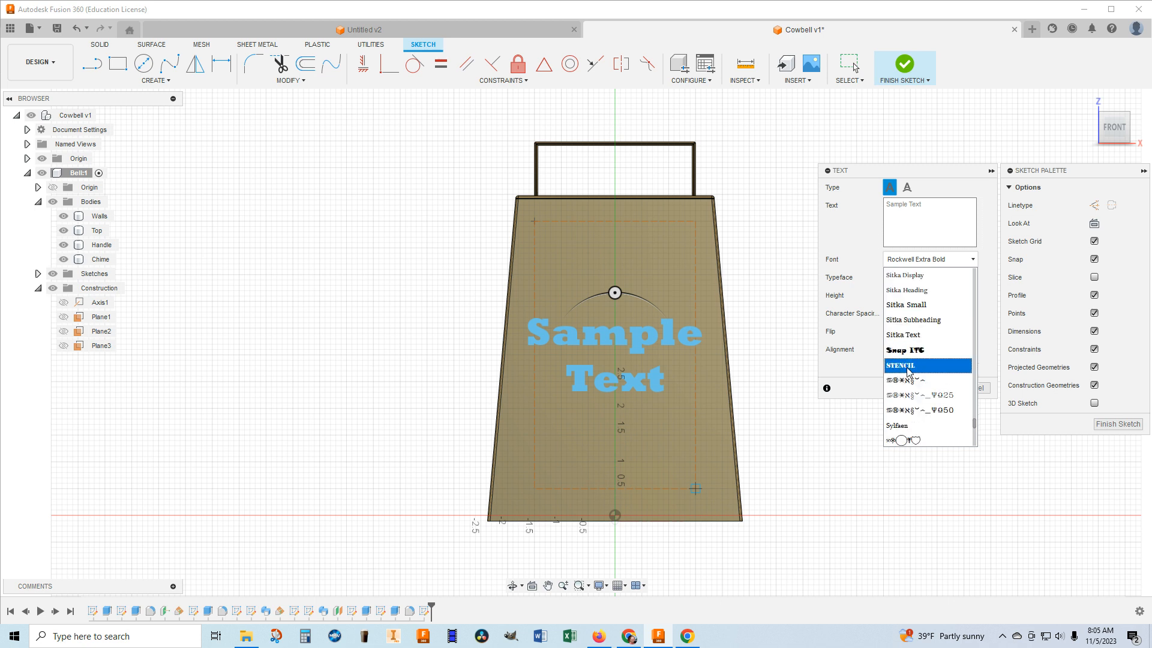
{"action": "scroll", "coordinate": [911, 343], "scroll_direction": "up", "scroll_amount": 10}
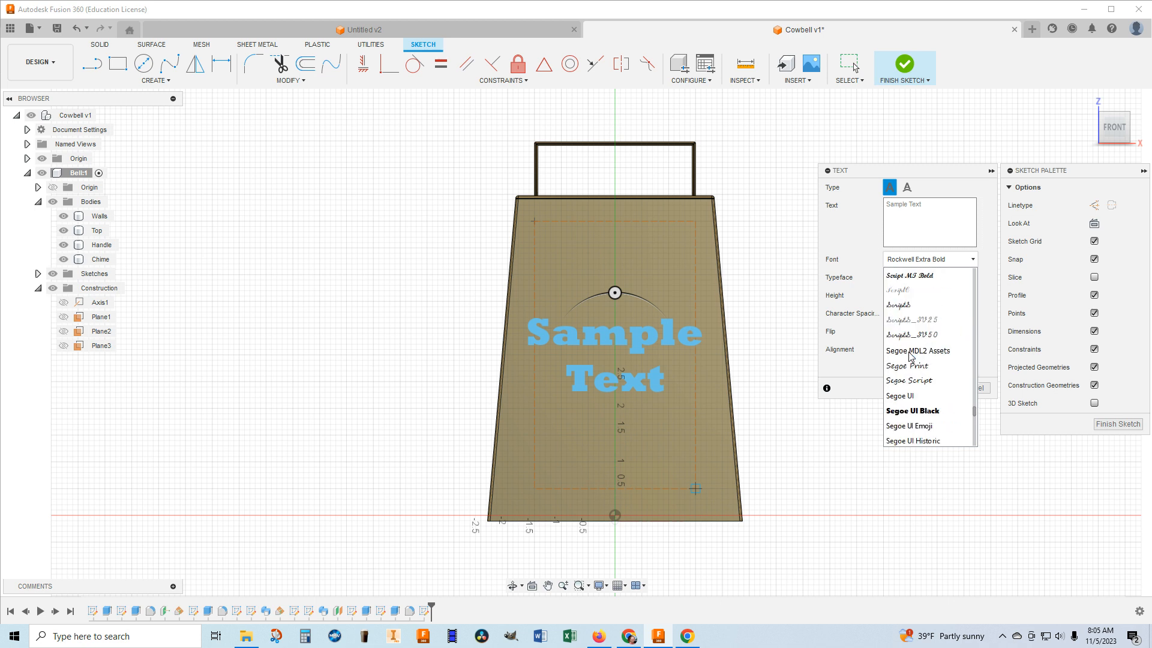
{"action": "scroll", "coordinate": [901, 352], "scroll_direction": "up", "scroll_amount": 6}
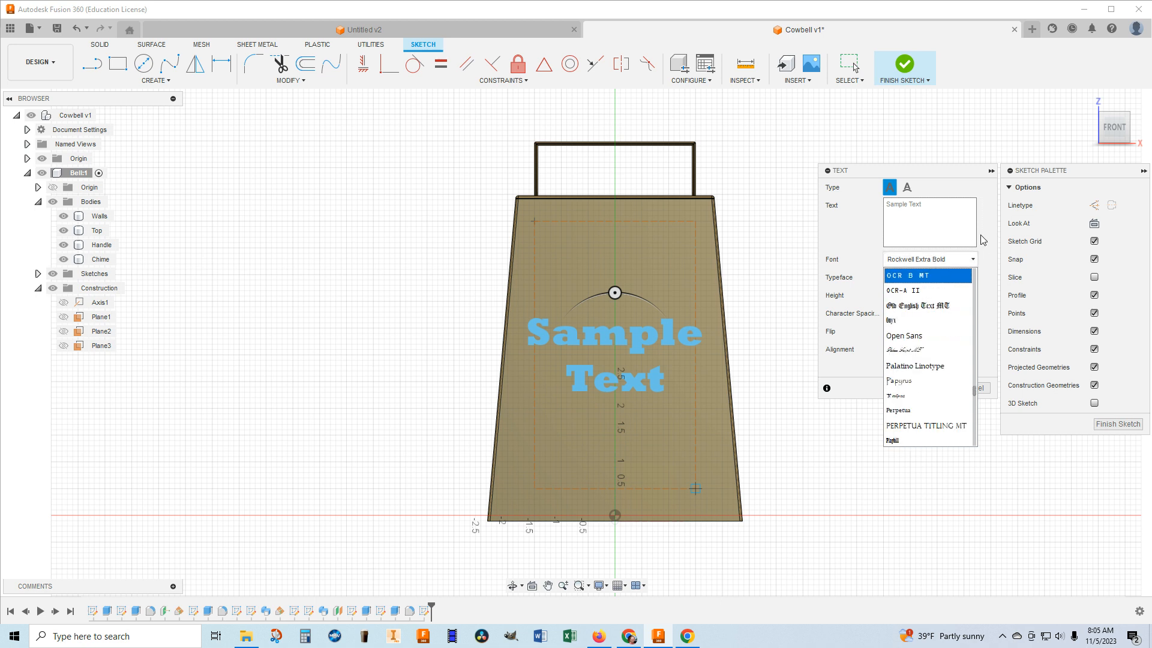
{"action": "left_click", "coordinate": [649, 332]}
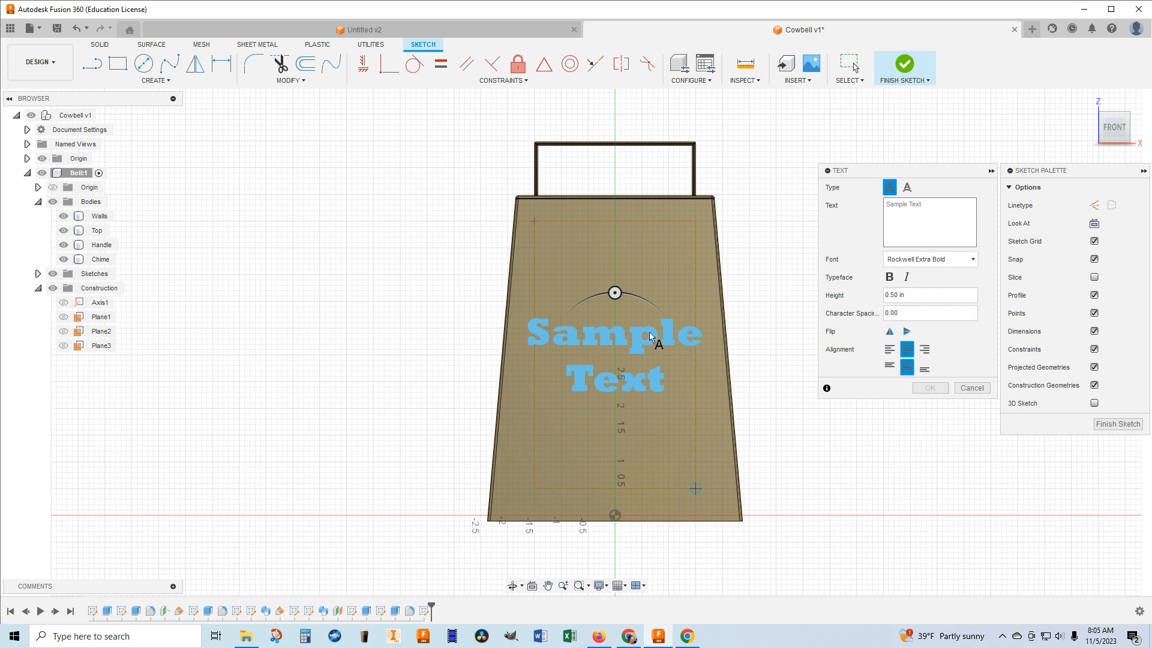
Enter the sketch text "Gotta Have More Cowbell!" with each word on its own line.
{"action": "left_click", "coordinate": [924, 206]}
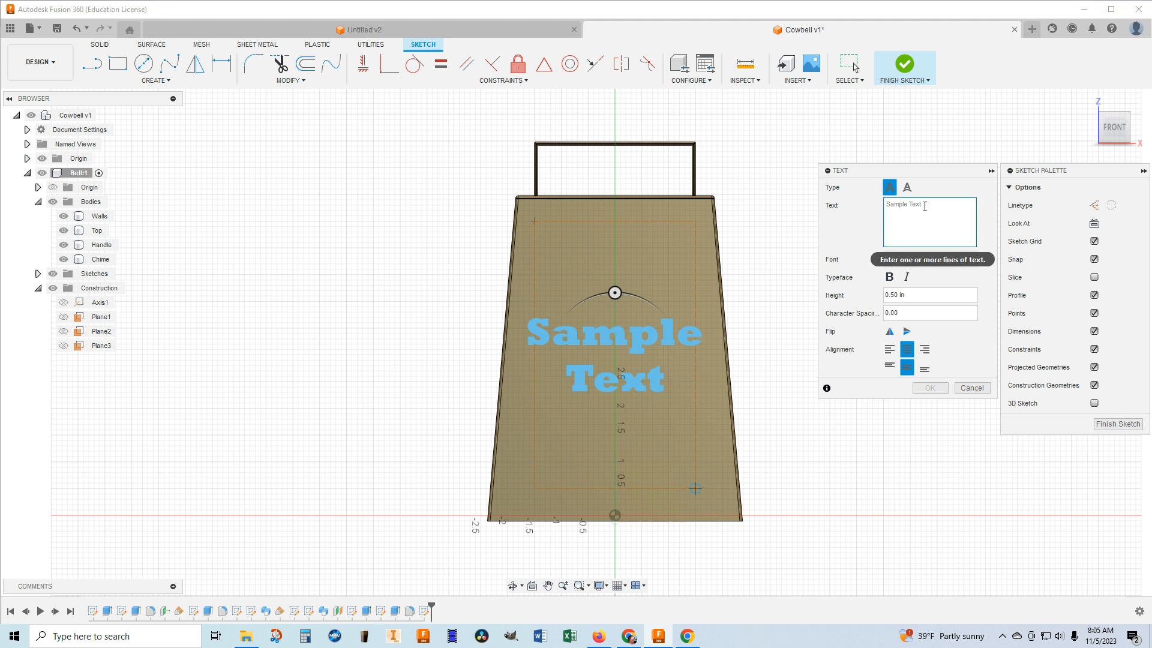
{"action": "type", "text": "Gotta "}
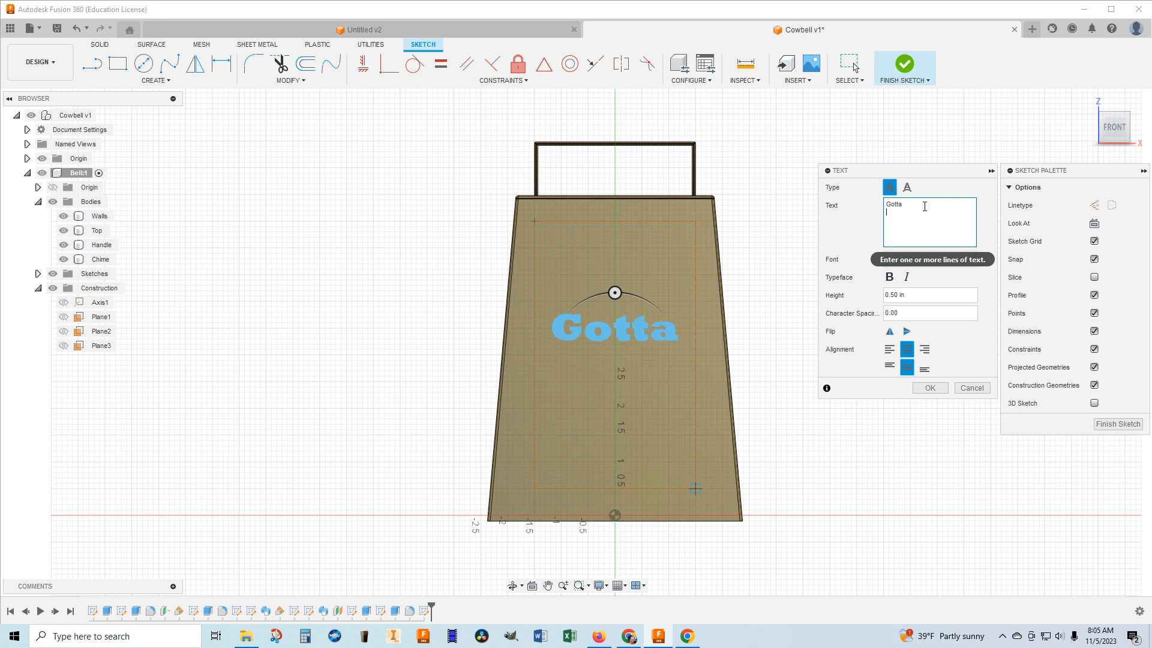
{"action": "type", "text": "Have"}
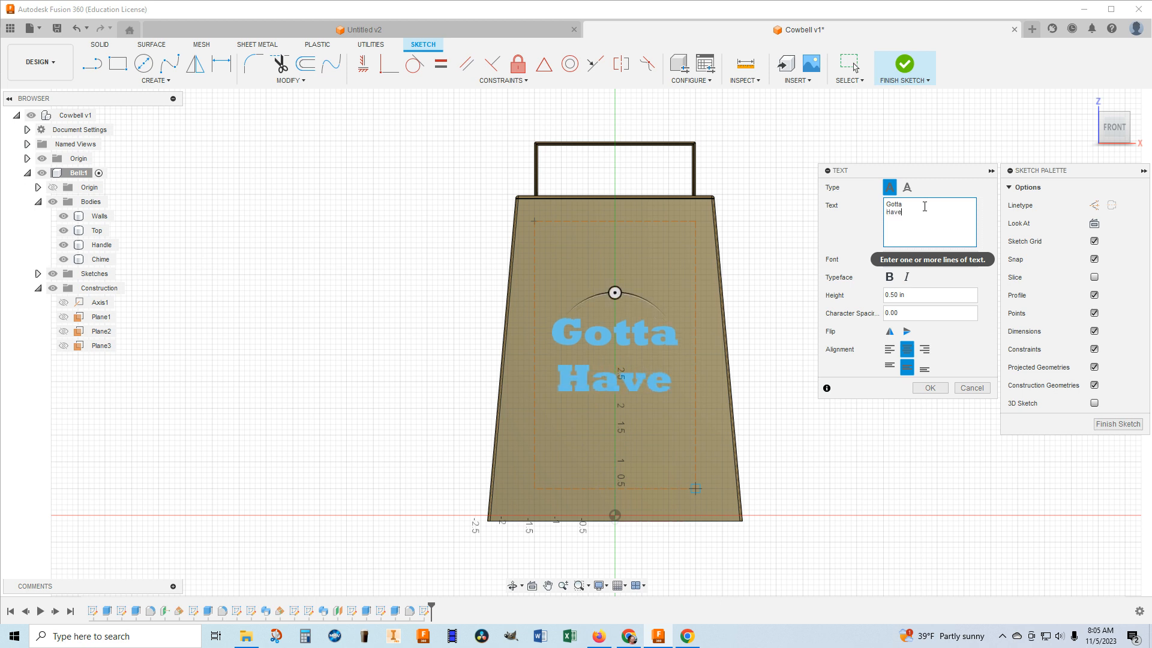
{"action": "key", "text": "Return"}
{"action": "type", "text": "More"}
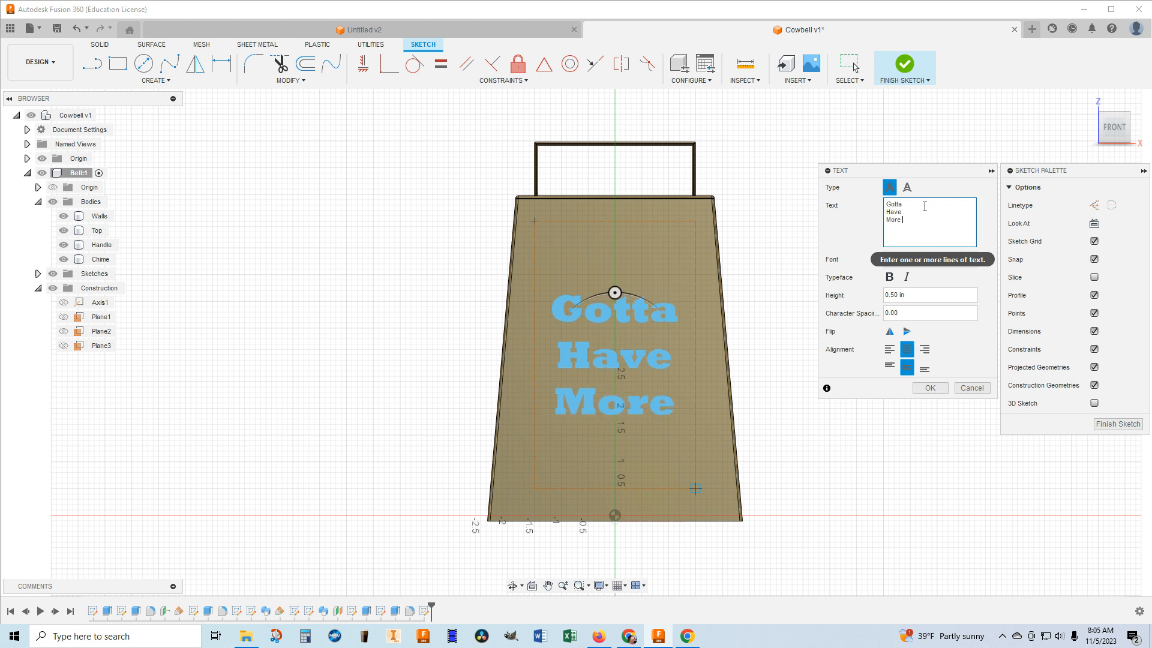
{"action": "key", "text": "Return"}
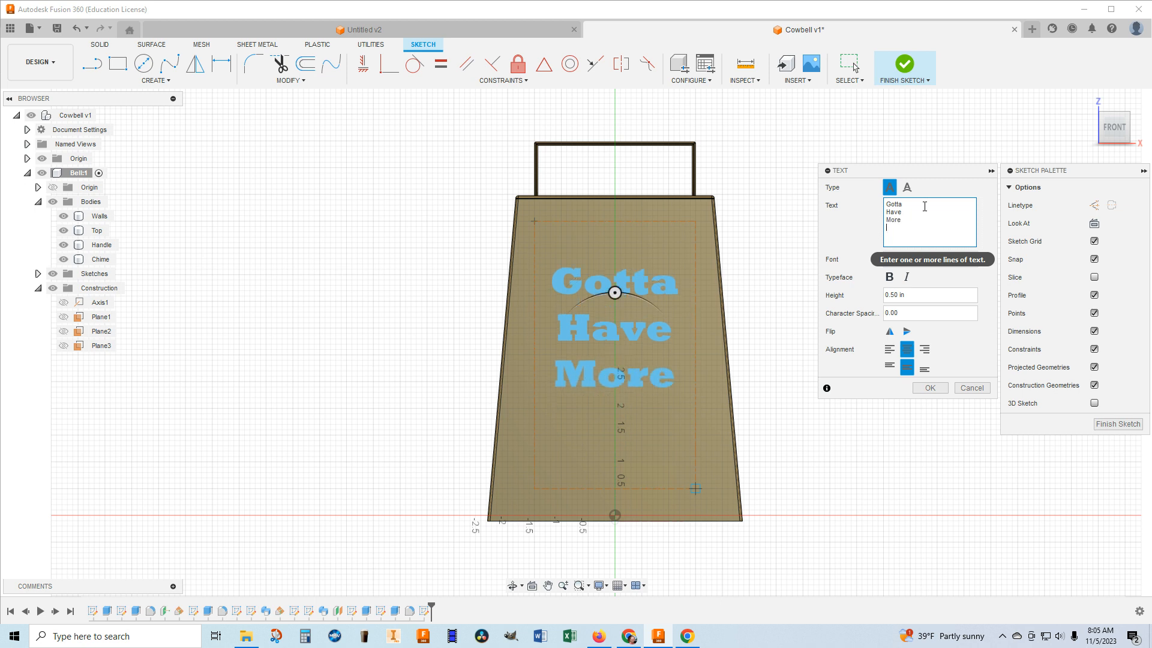
{"action": "type", "text": "Cow"}
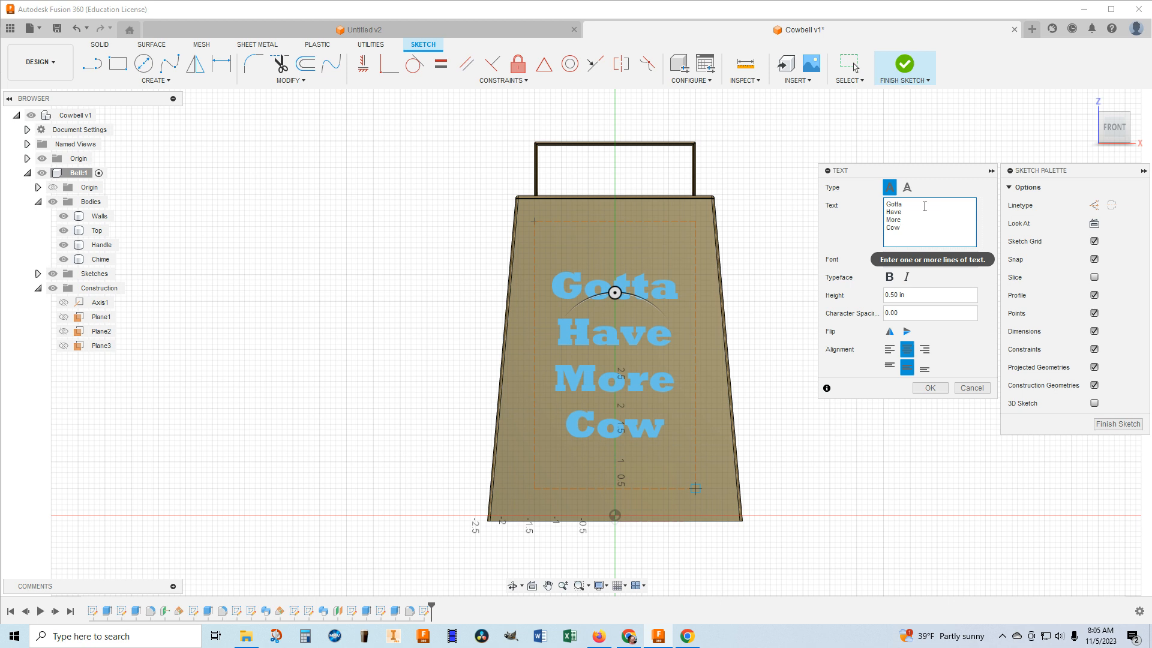
{"action": "type", "text": "bell"}
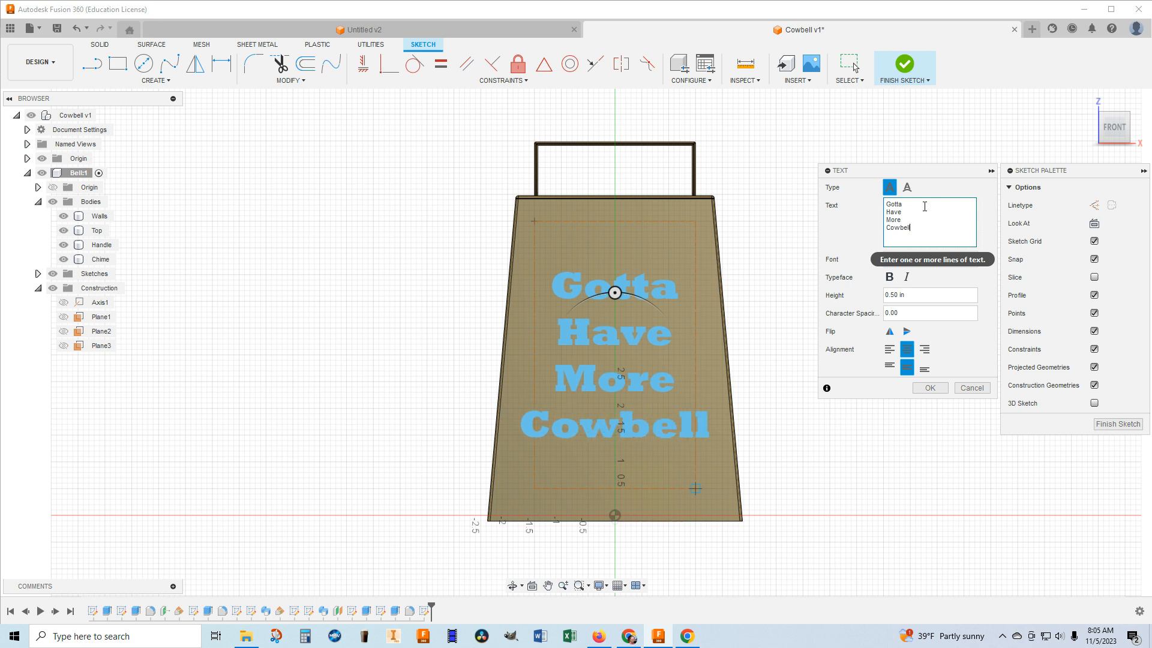
{"action": "type", "text": "!"}
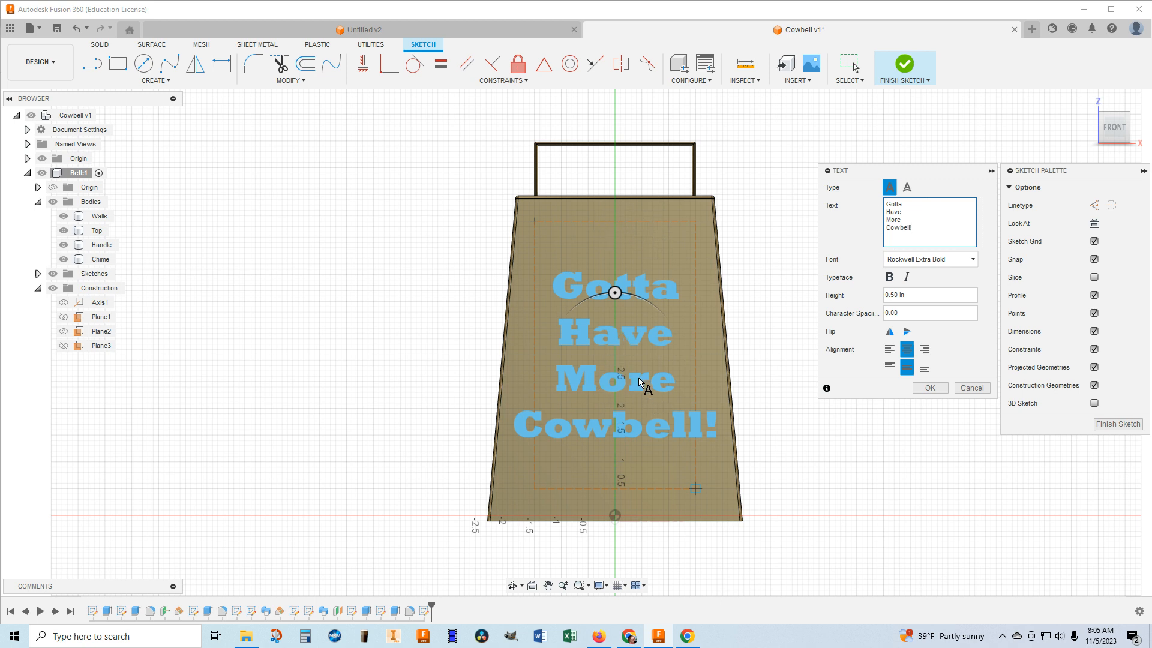
Try left and top alignment for the sketch text, and return it to centre and middle alignment.
{"action": "left_click", "coordinate": [890, 348]}
{"action": "left_click", "coordinate": [889, 367]}
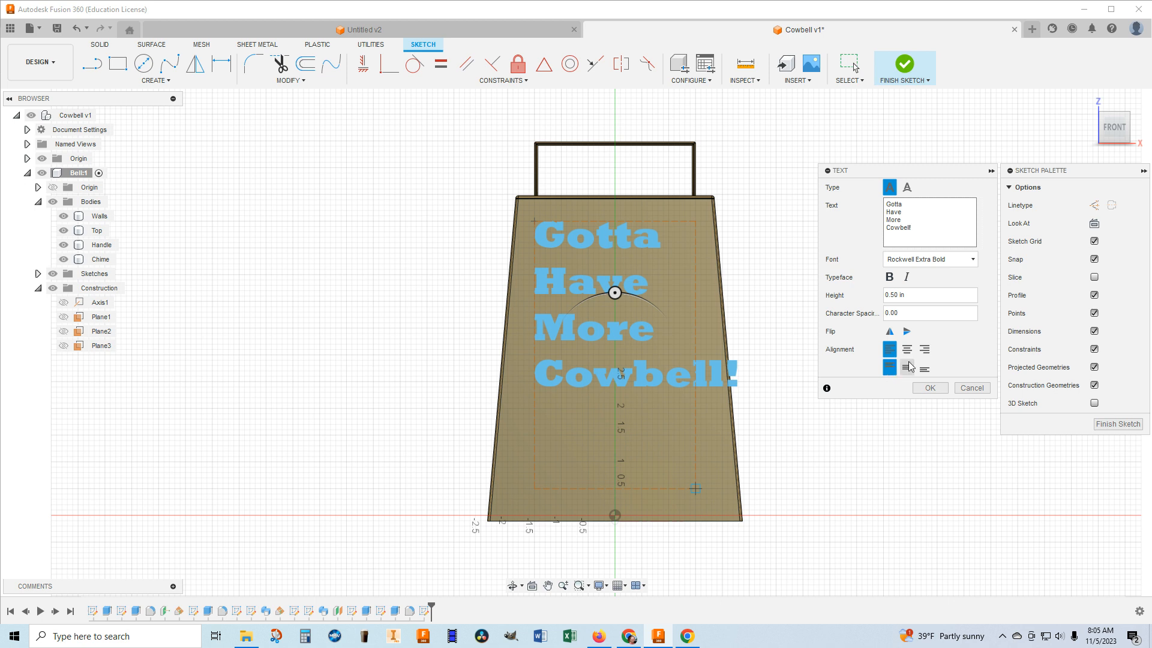
{"action": "left_click", "coordinate": [908, 350]}
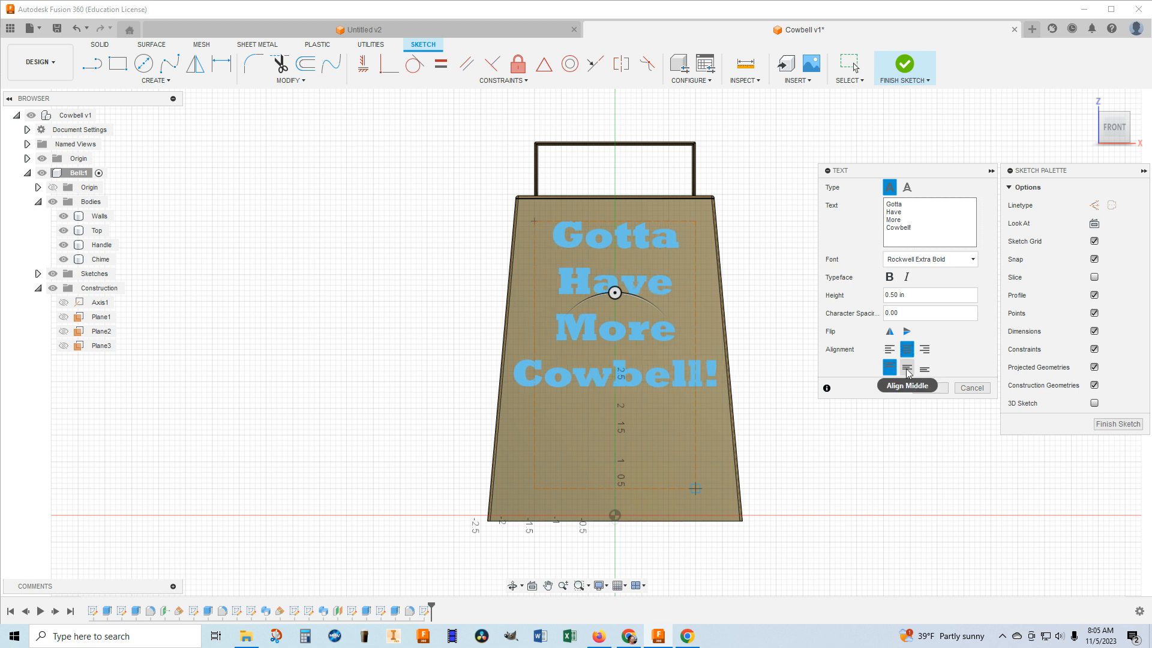
{"action": "left_click", "coordinate": [908, 369]}
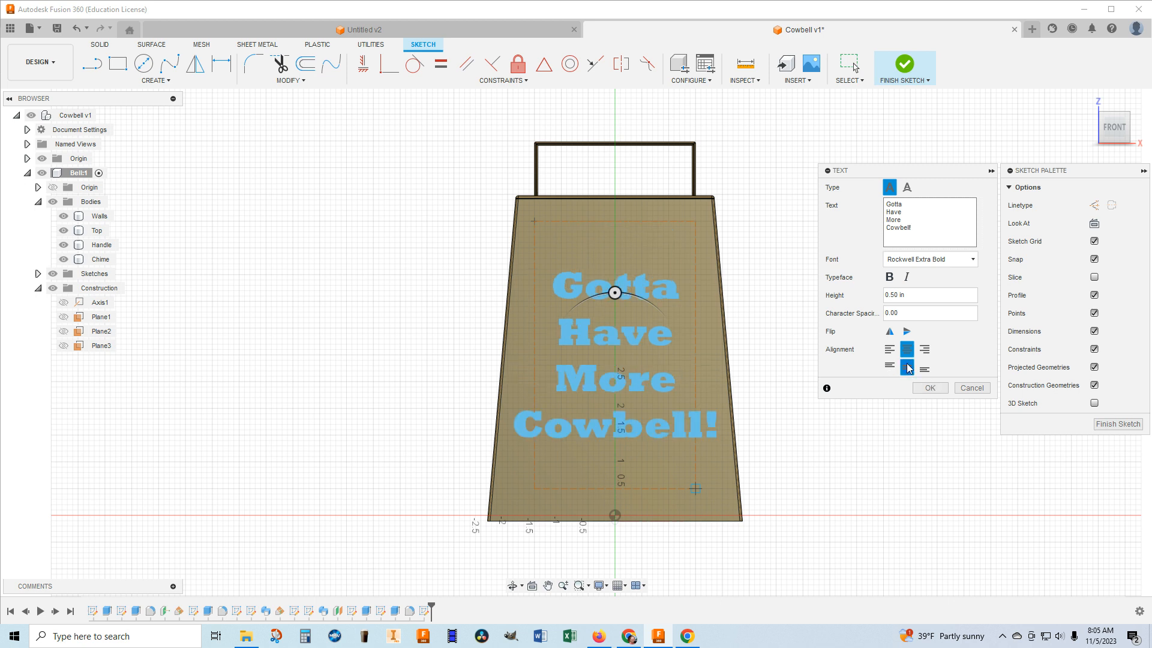
Set the text height to 0.5 in, accept the text and finish the sketch.
{"action": "left_click_drag", "start_coordinate": [919, 295], "coordinate": [869, 295]}
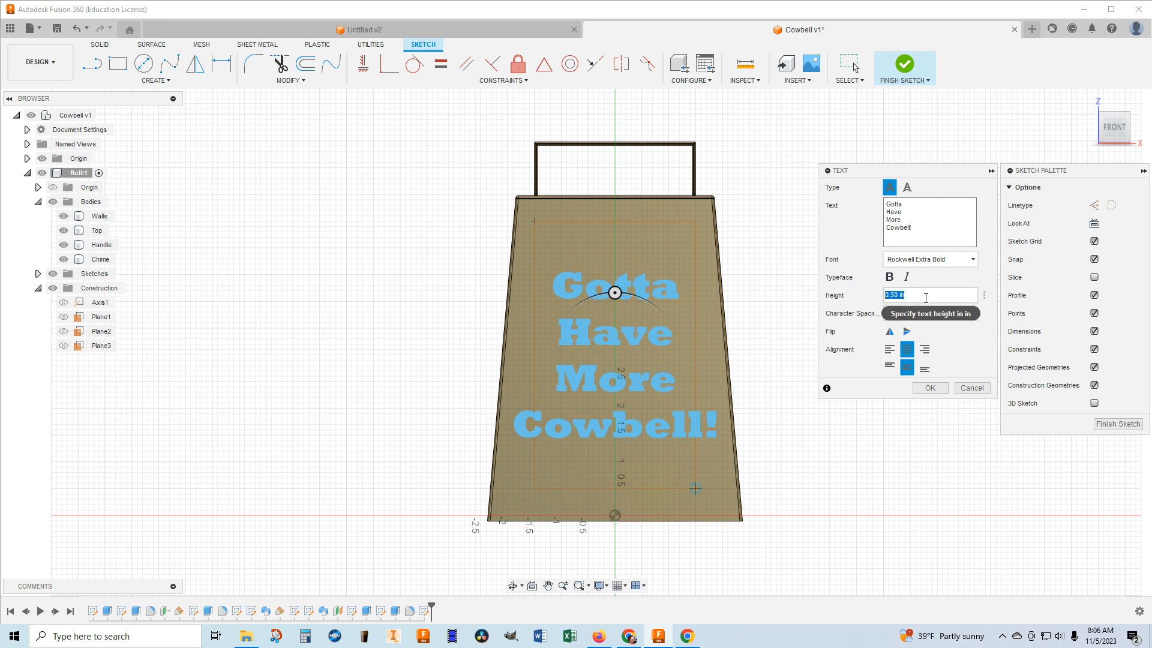
{"action": "type", "text": "1"}
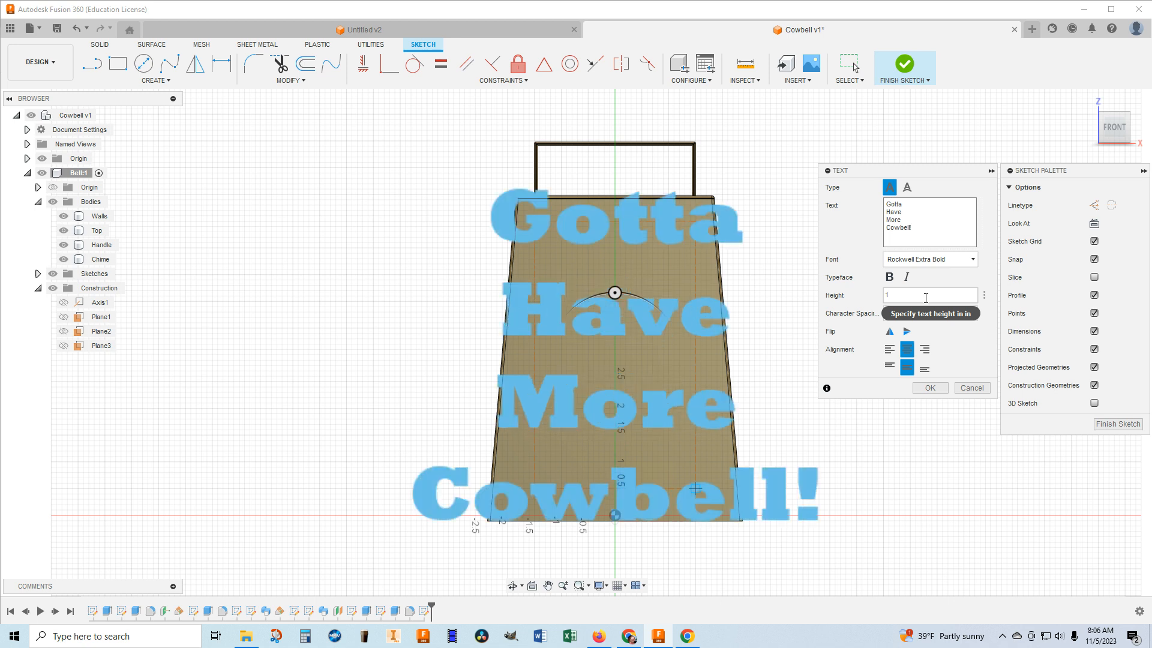
{"action": "key", "text": "BackSpace"}
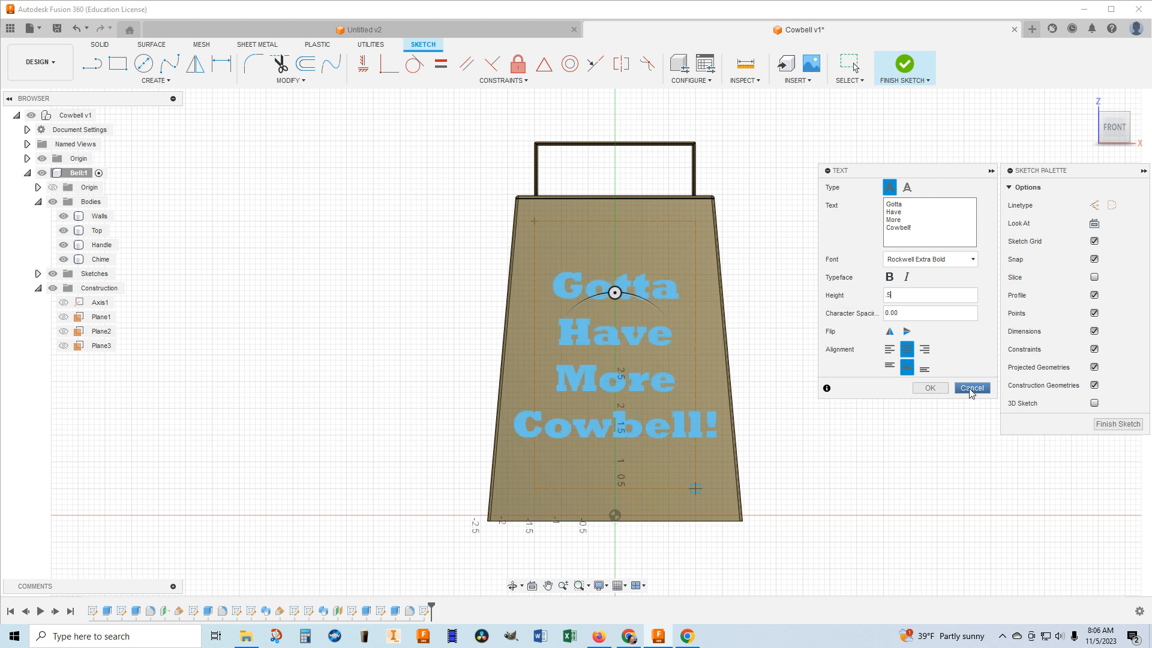
{"action": "left_click", "coordinate": [929, 388]}
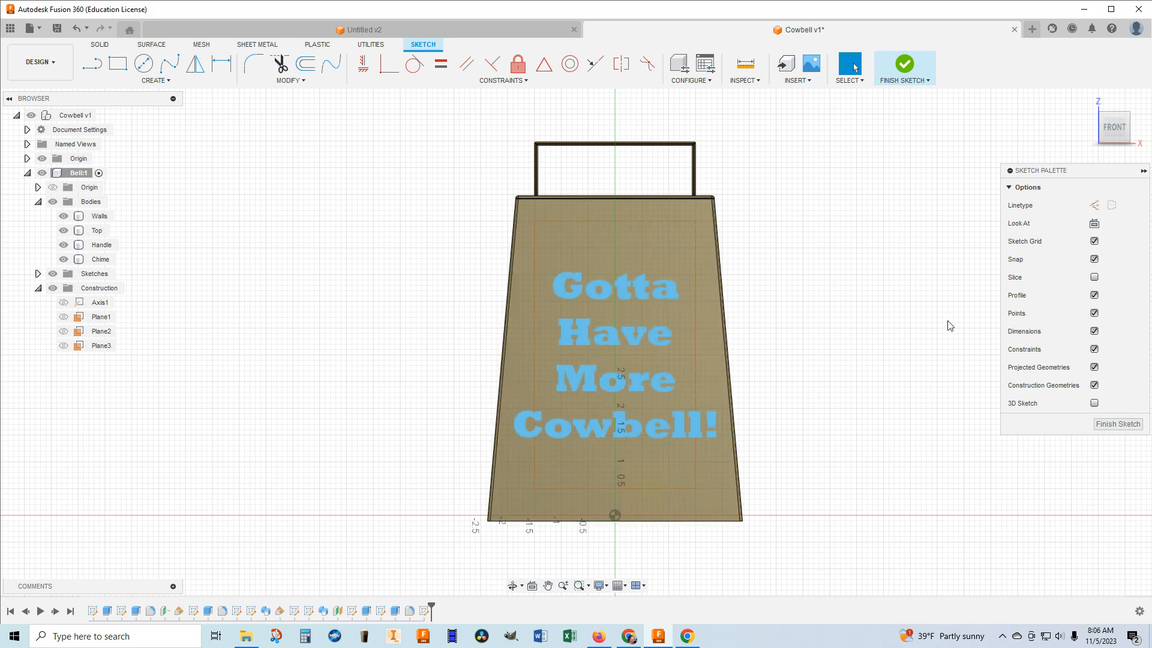
{"action": "left_click_drag", "start_coordinate": [1114, 136], "coordinate": [886, 293]}
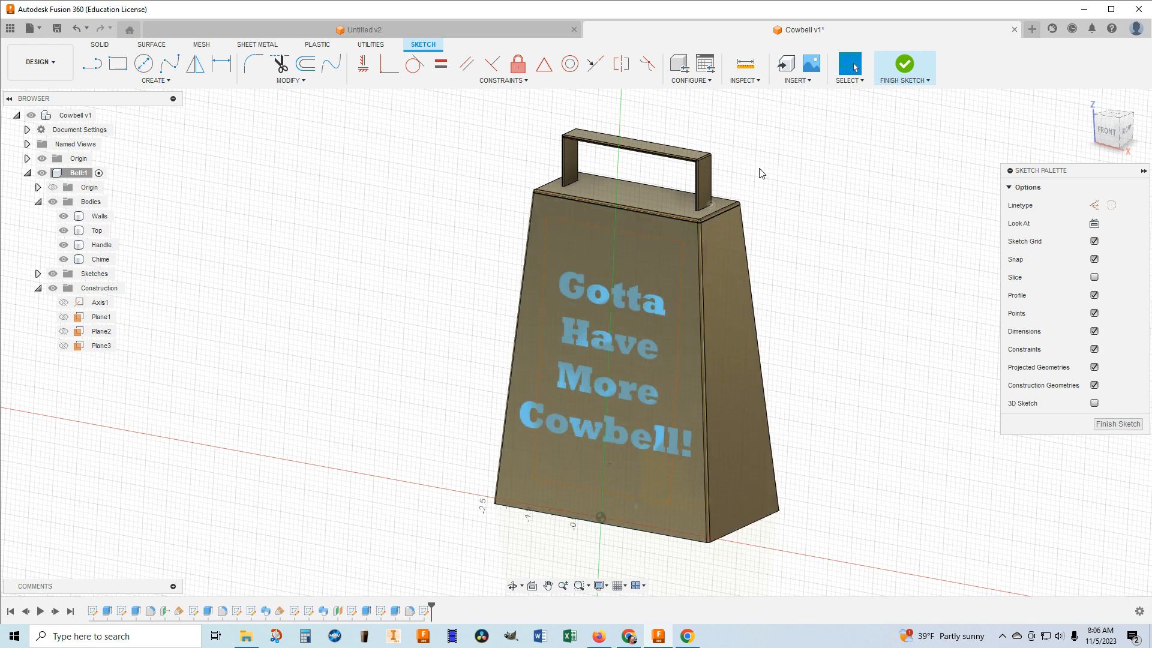
{"action": "left_click", "coordinate": [904, 65]}
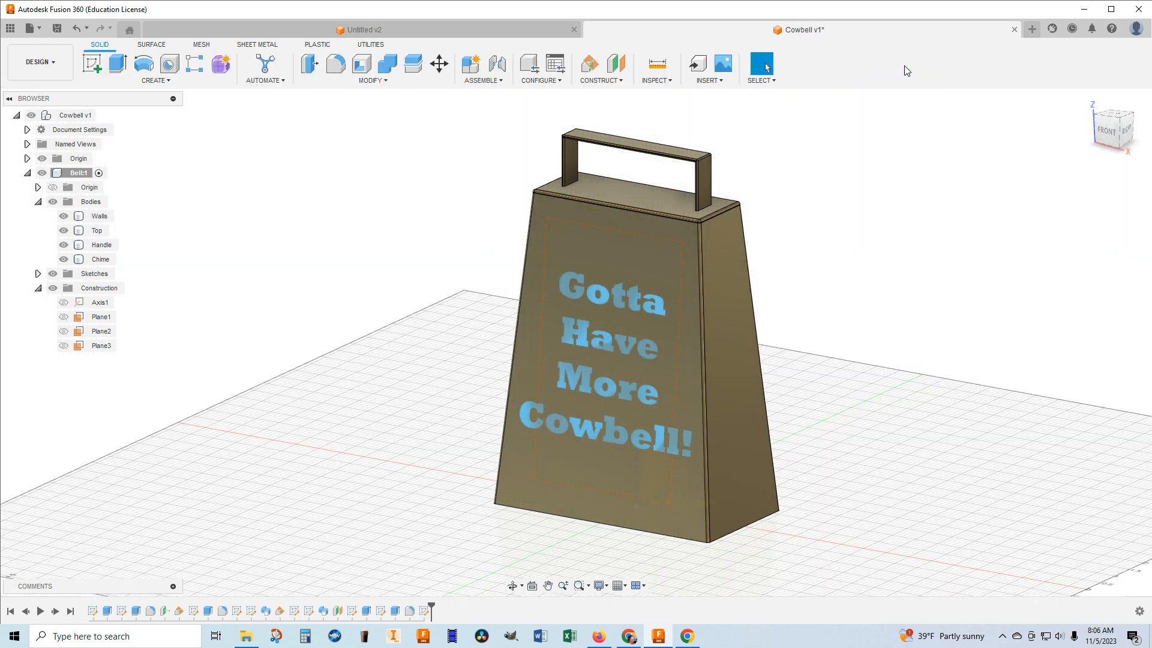
{"action": "left_click", "coordinate": [117, 66]}
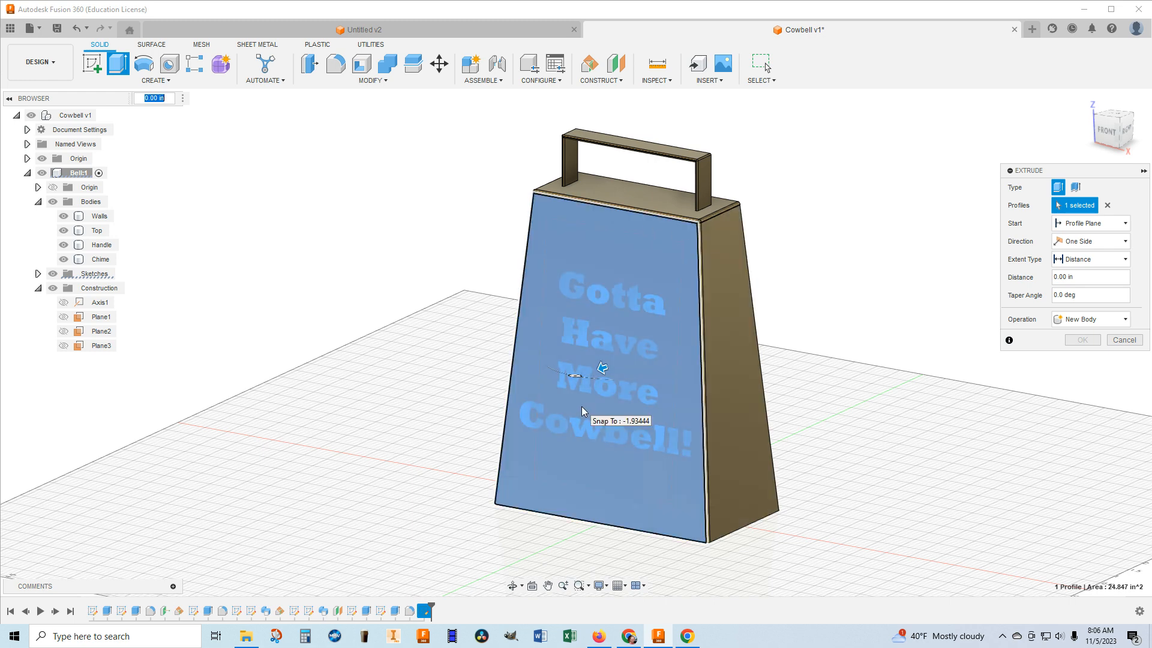
{"action": "left_click", "coordinate": [599, 408]}
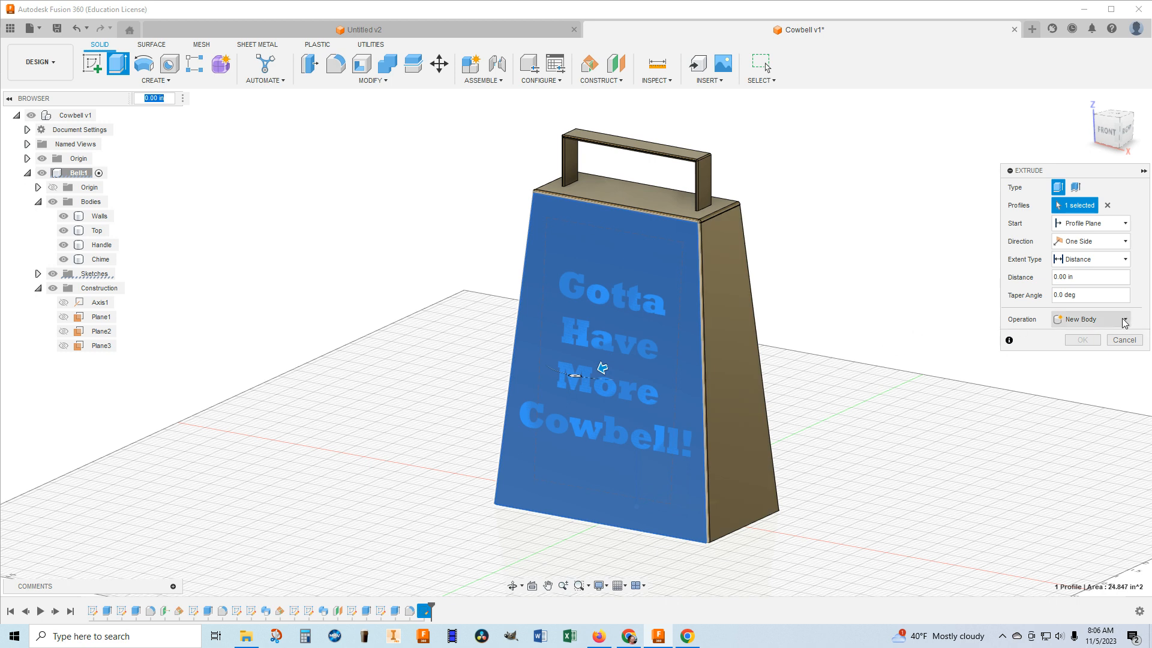
{"action": "left_click_drag", "start_coordinate": [601, 366], "coordinate": [597, 371]}
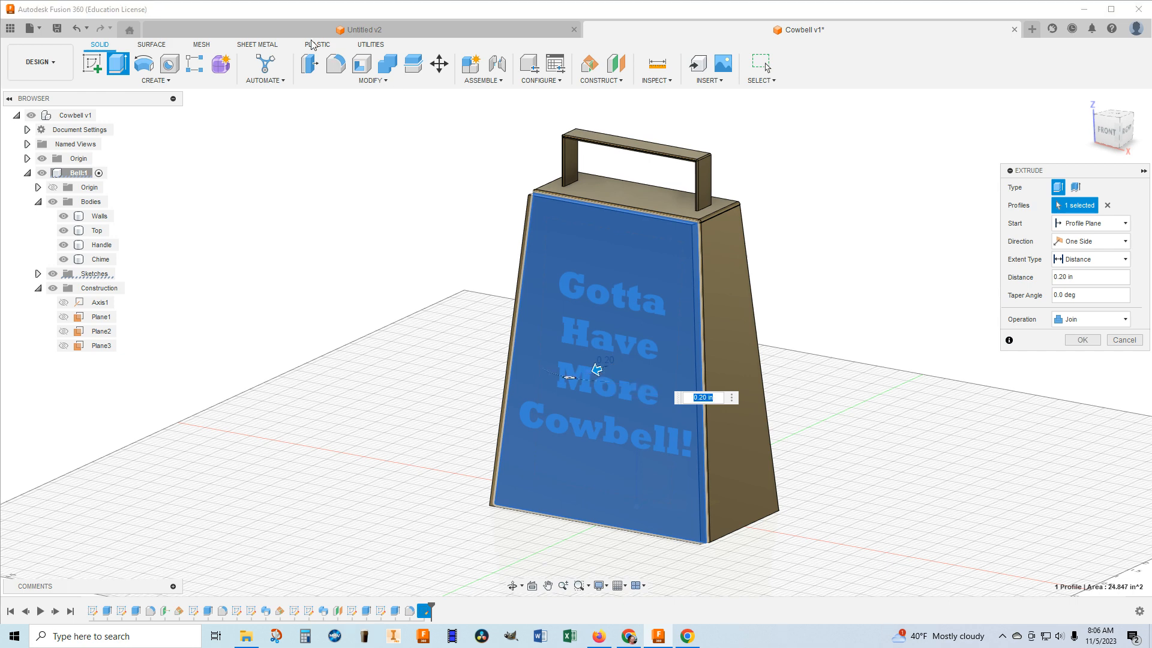
{"action": "key", "text": "Return"}
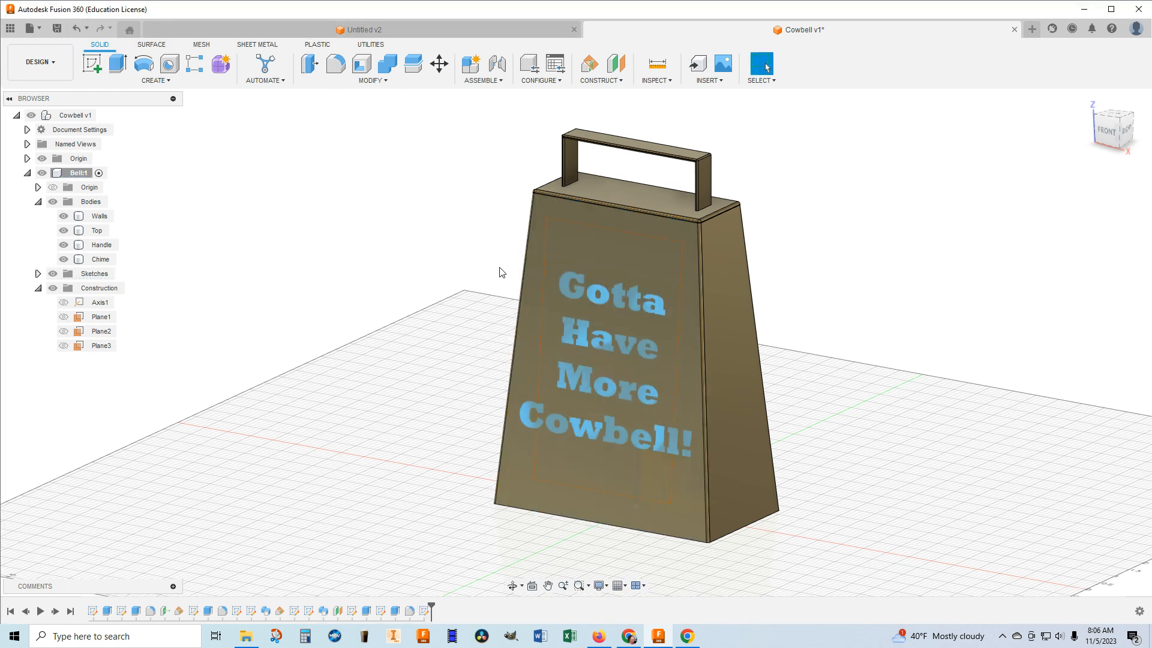
Extrude only the sketch text 0.05 in outward from the bell's front face, using the New Body operation.
{"action": "key", "text": "e"}
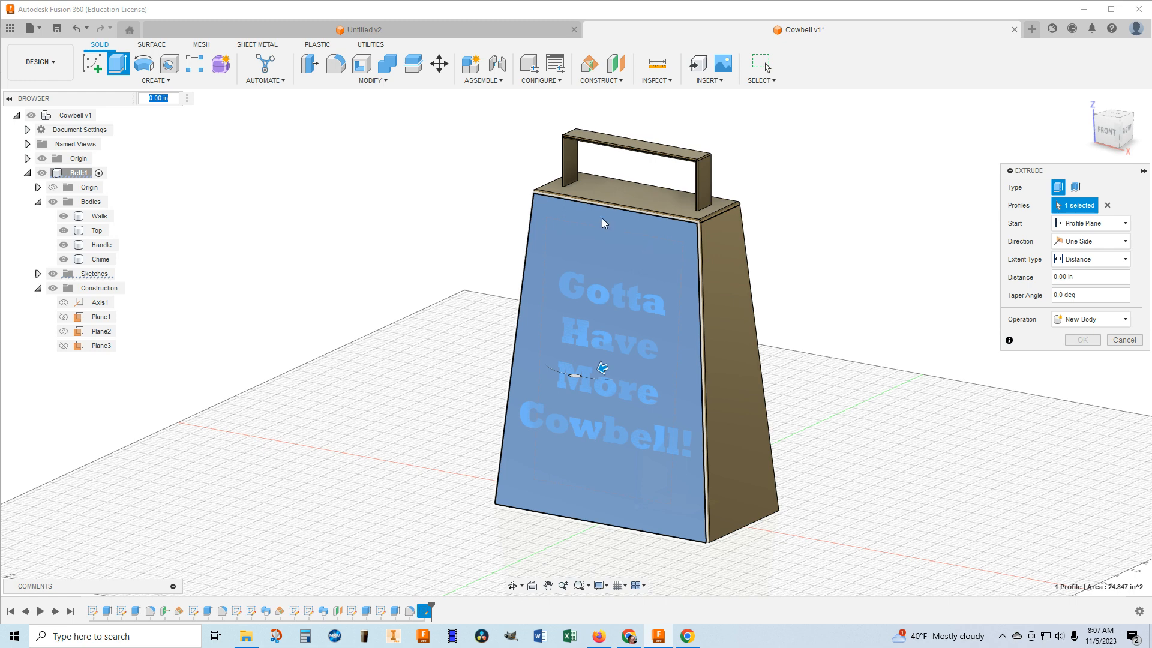
{"action": "left_click", "coordinate": [667, 252]}
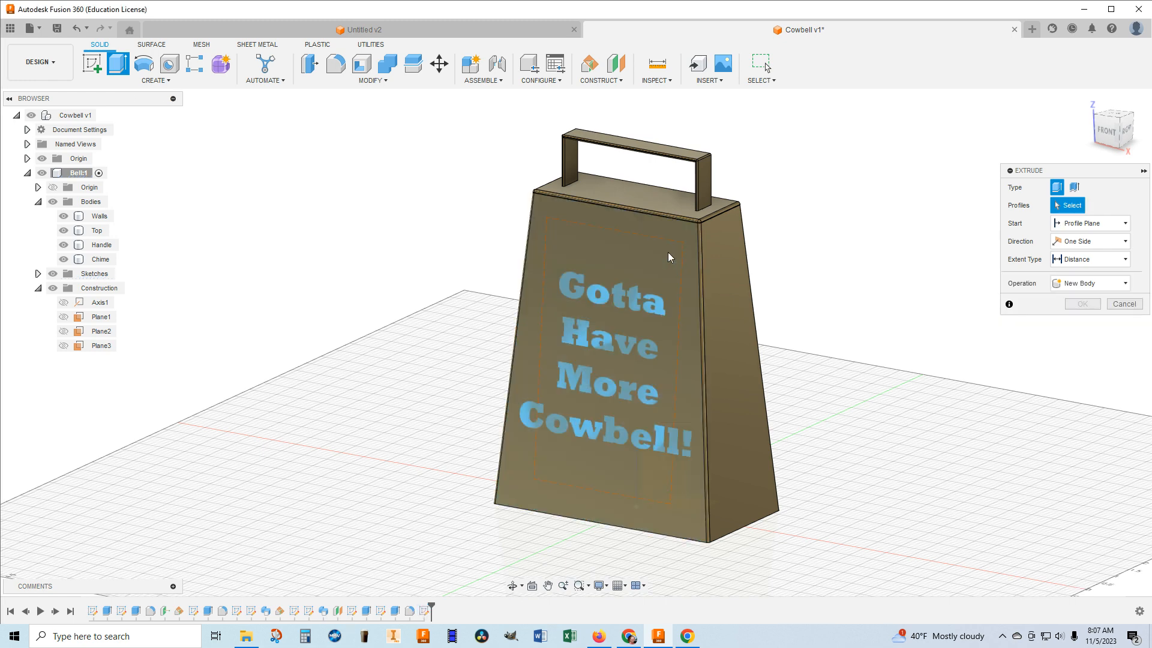
{"action": "left_click", "coordinate": [576, 299]}
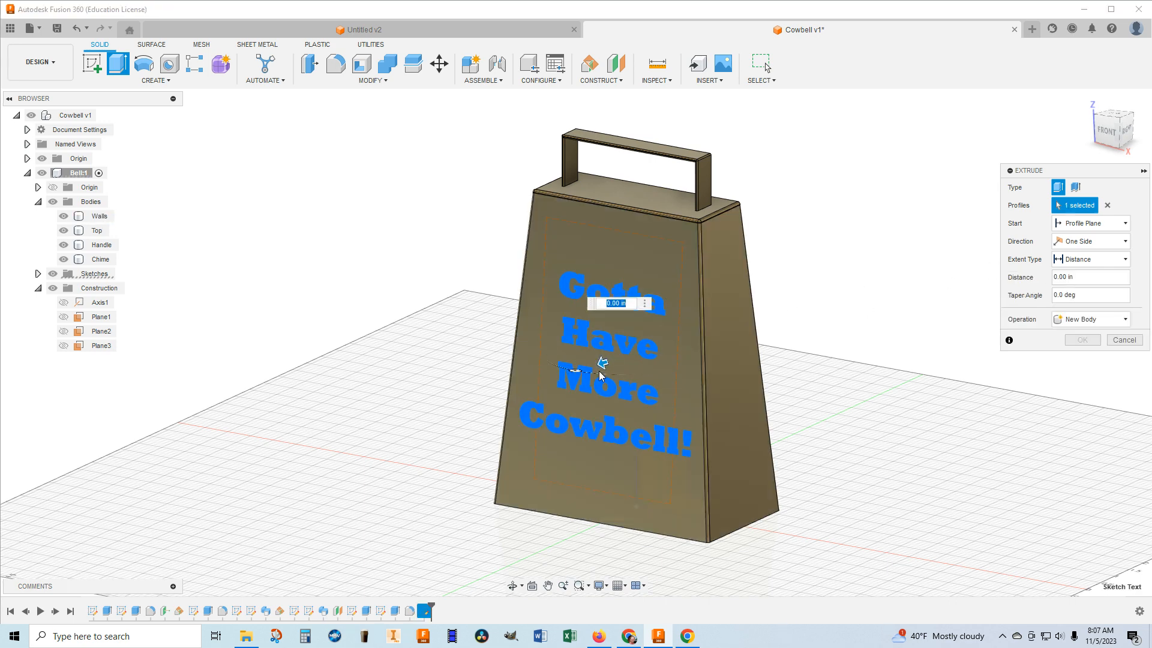
{"action": "left_click_drag", "start_coordinate": [590, 370], "coordinate": [589, 368]}
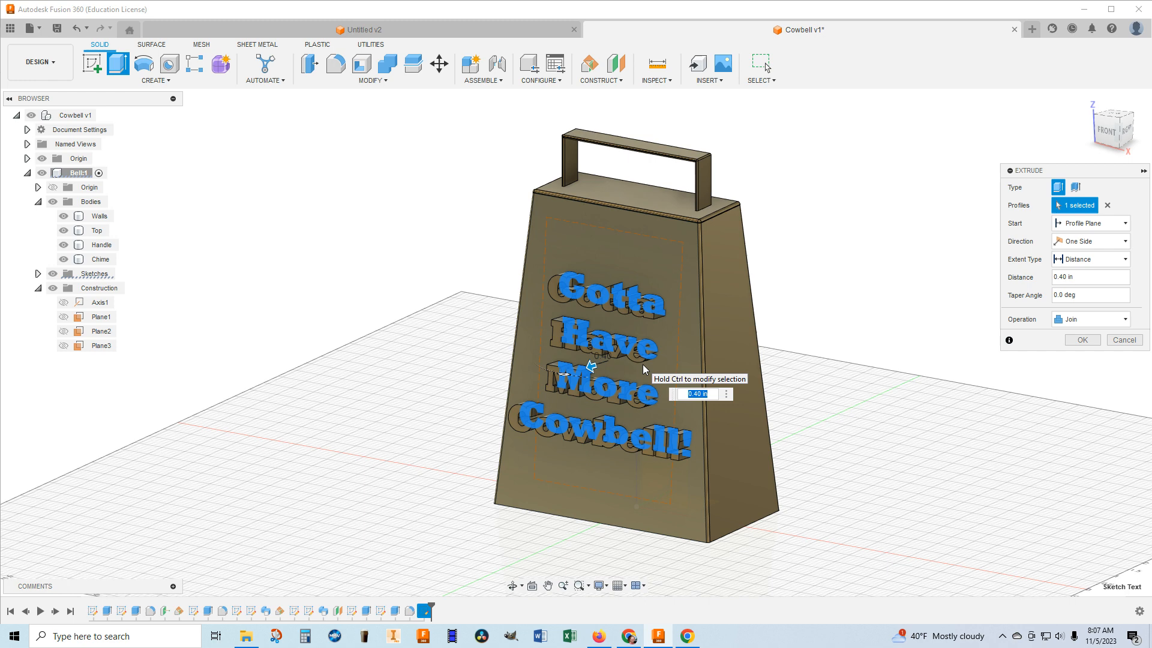
{"action": "type", "text": ".05"}
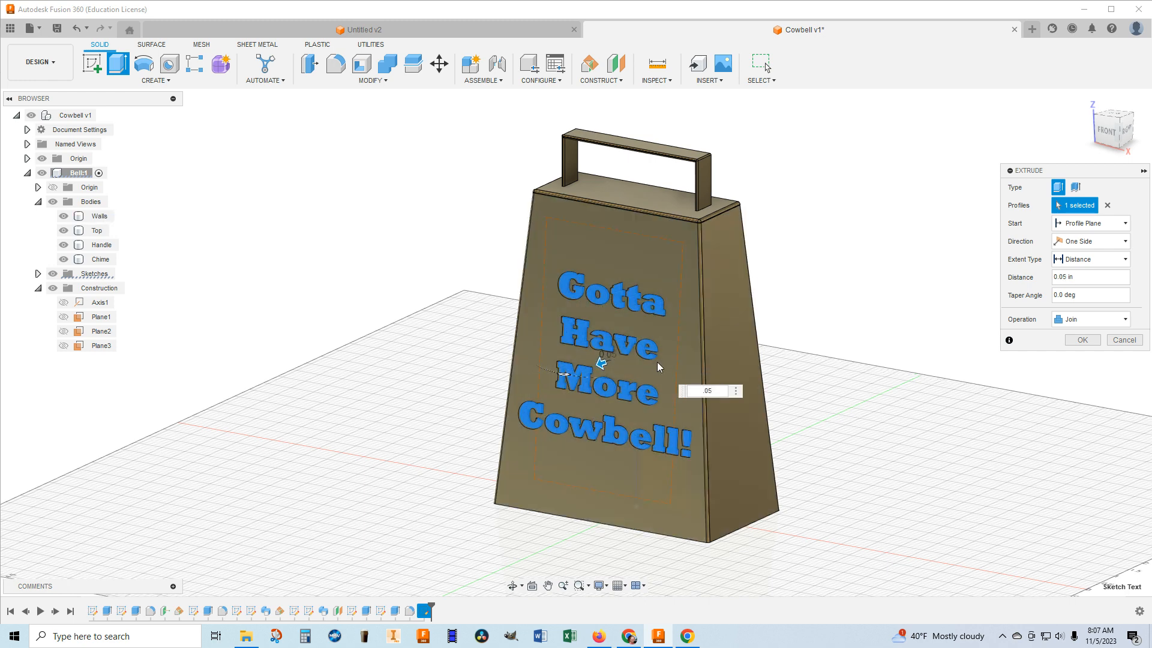
{"action": "mouse_move", "coordinate": [884, 339]}
{"action": "middle_mouse_down"}
{"action": "mouse_move", "coordinate": [822, 334]}
{"action": "mouse_move", "coordinate": [883, 318]}
{"action": "middle_mouse_up"}
{"action": "left_click_drag", "start_coordinate": [1098, 130], "coordinate": [1093, 129]}
{"action": "mouse_move", "coordinate": [600, 344]}
{"action": "middle_mouse_down", "text": "shift"}
{"action": "mouse_move", "coordinate": [499, 334]}
{"action": "mouse_move", "coordinate": [585, 342]}
{"action": "middle_mouse_up", "text": "shift"}
{"action": "left_click_drag", "start_coordinate": [1089, 124], "coordinate": [1104, 129]}
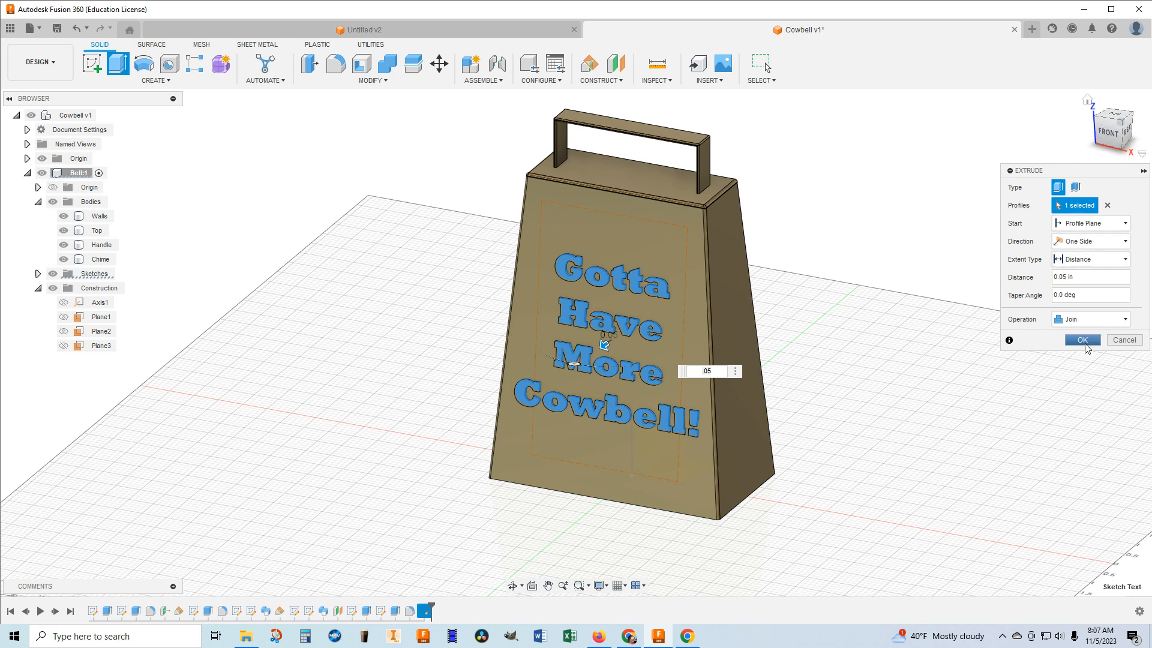
{"action": "left_click", "coordinate": [1110, 323]}
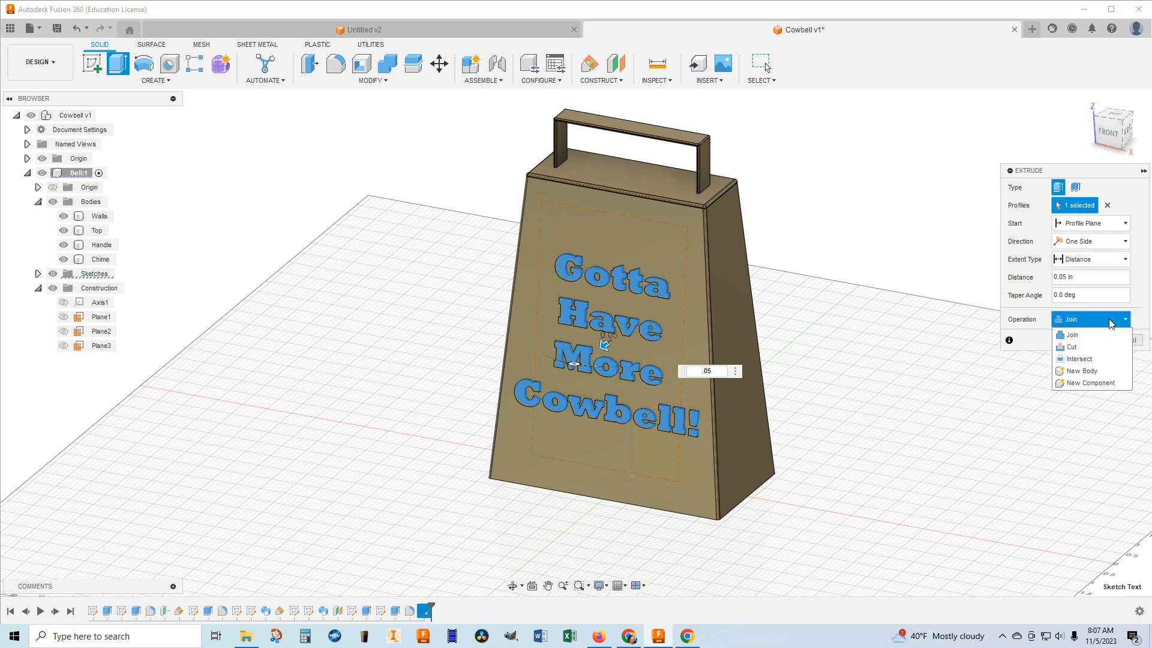
{"action": "left_click", "coordinate": [1082, 371]}
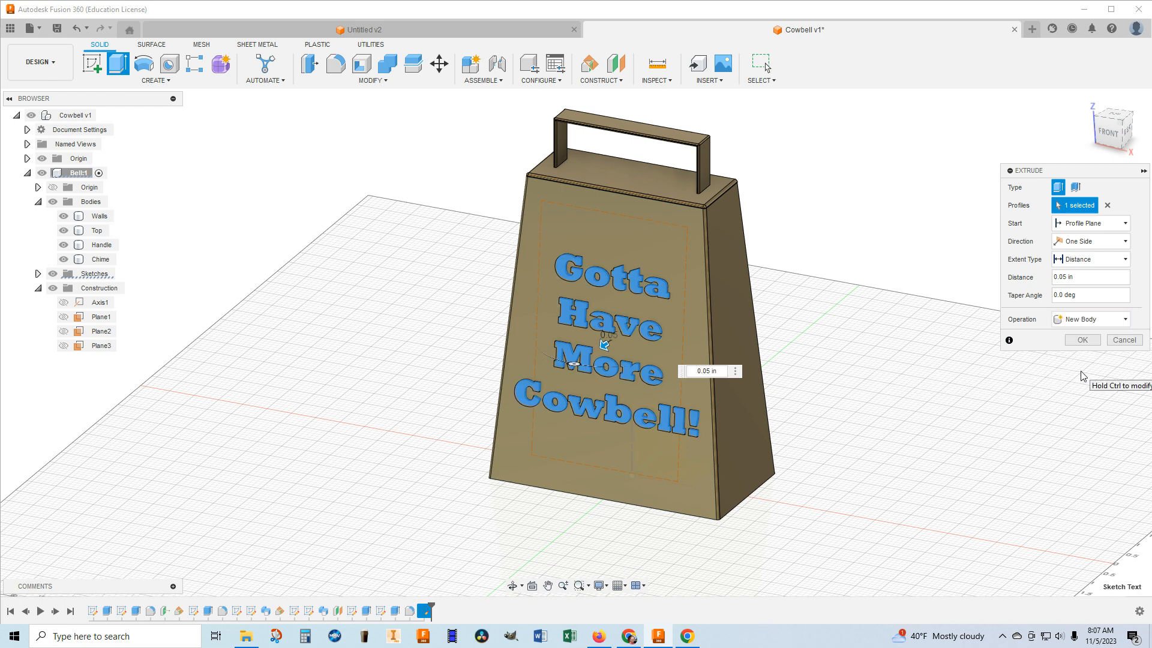
{"action": "left_click", "coordinate": [1083, 340]}
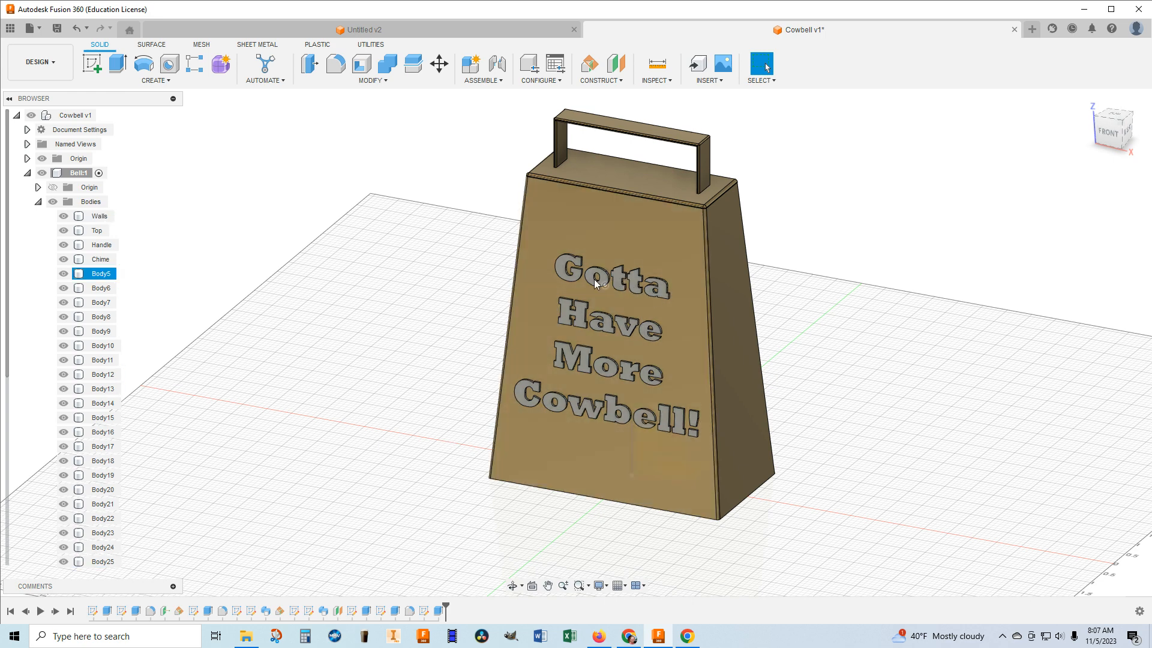
Collapse the Bodies and Construction folders of the Bell component in the browser.
{"action": "left_click", "coordinate": [39, 203]}
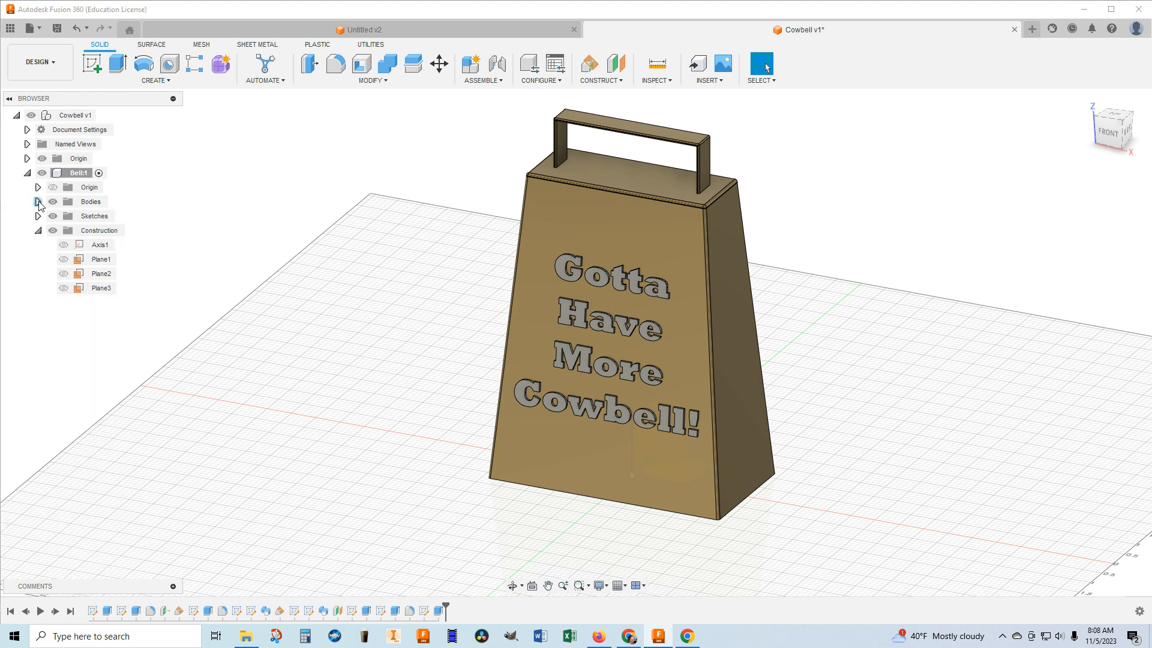
{"action": "left_click", "coordinate": [65, 291]}
{"action": "left_click", "coordinate": [169, 369]}
{"action": "left_click", "coordinate": [38, 231]}
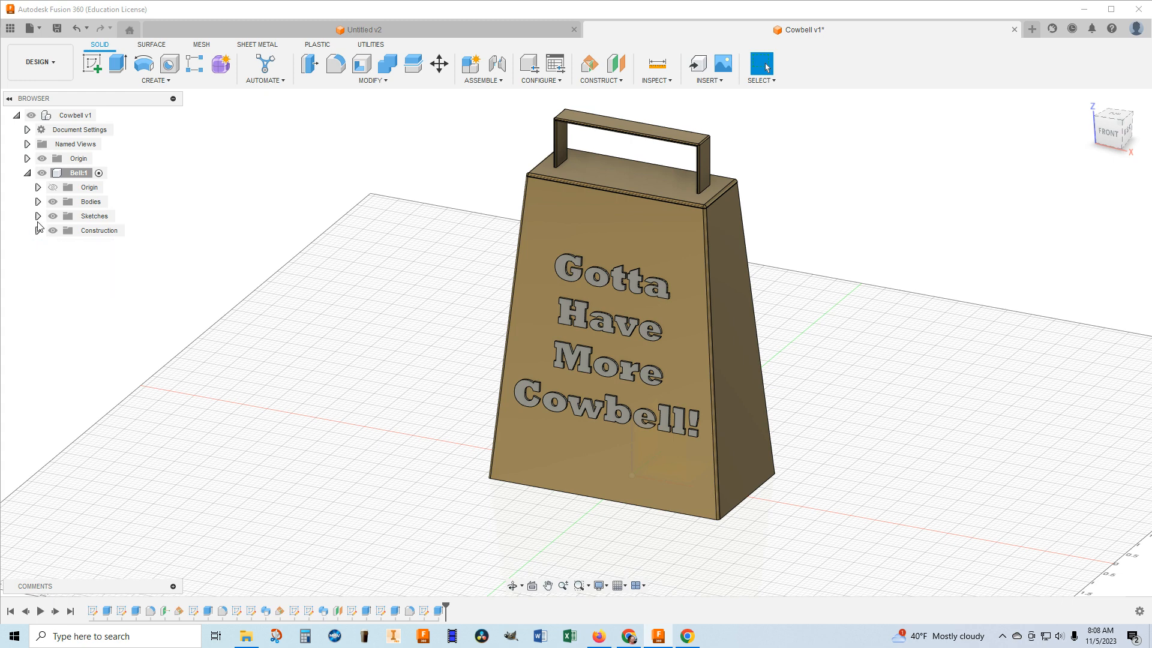
Rename Sketch1 in the Bell component's Sketches folder as "Base" and collapse the folder.
{"action": "left_click", "coordinate": [38, 216]}
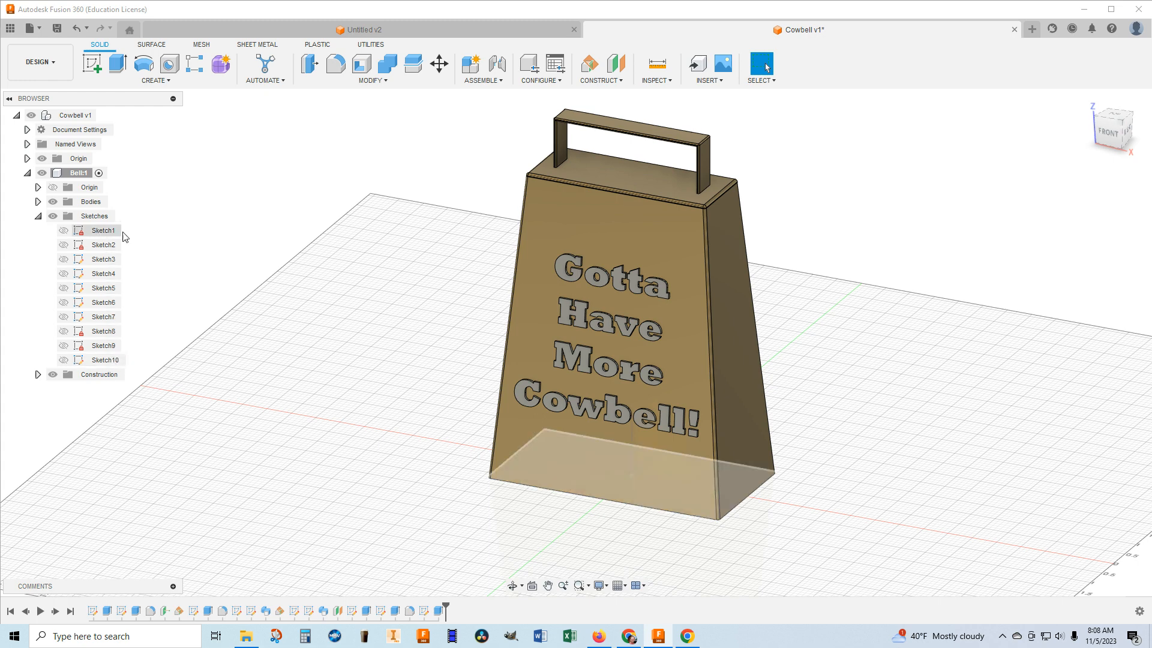
{"action": "right_click", "coordinate": [106, 232]}
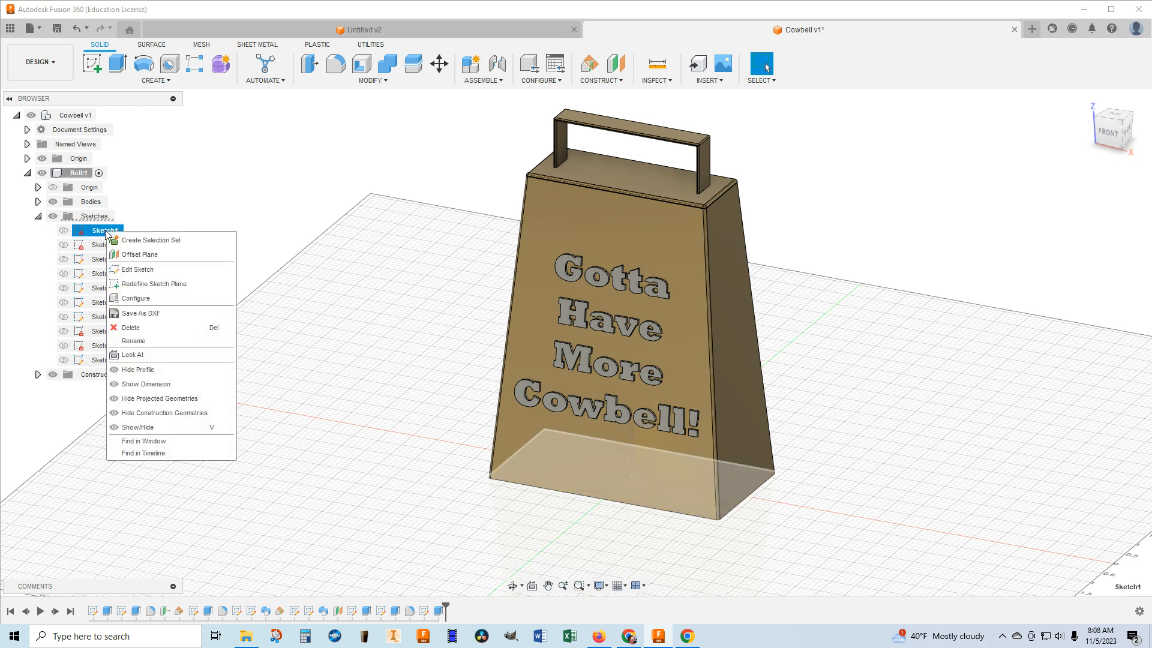
{"action": "left_click", "coordinate": [140, 341]}
{"action": "type", "text": "Ba"}
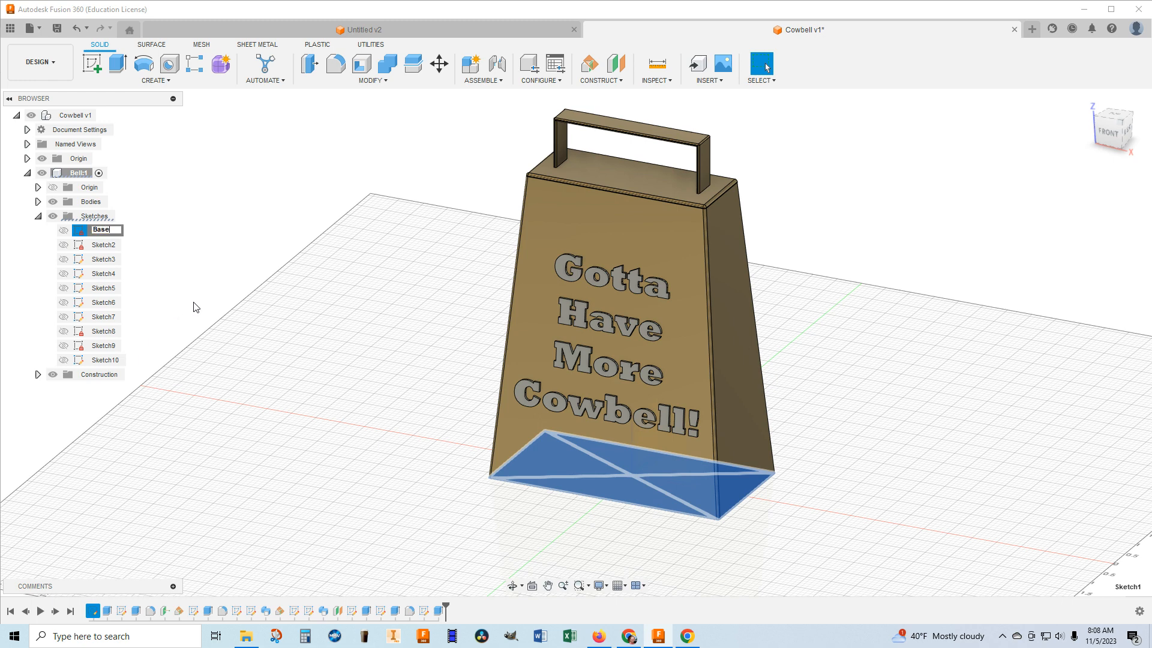
{"action": "type", "text": "se"}
{"action": "key", "text": "Return"}
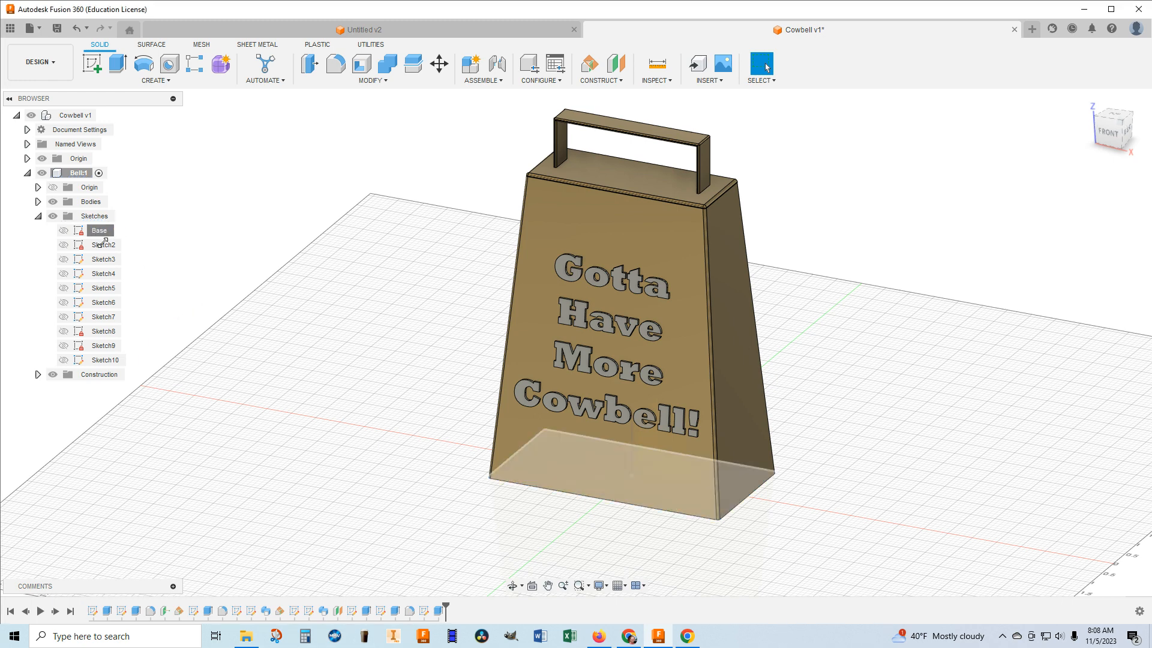
{"action": "left_click", "coordinate": [329, 335]}
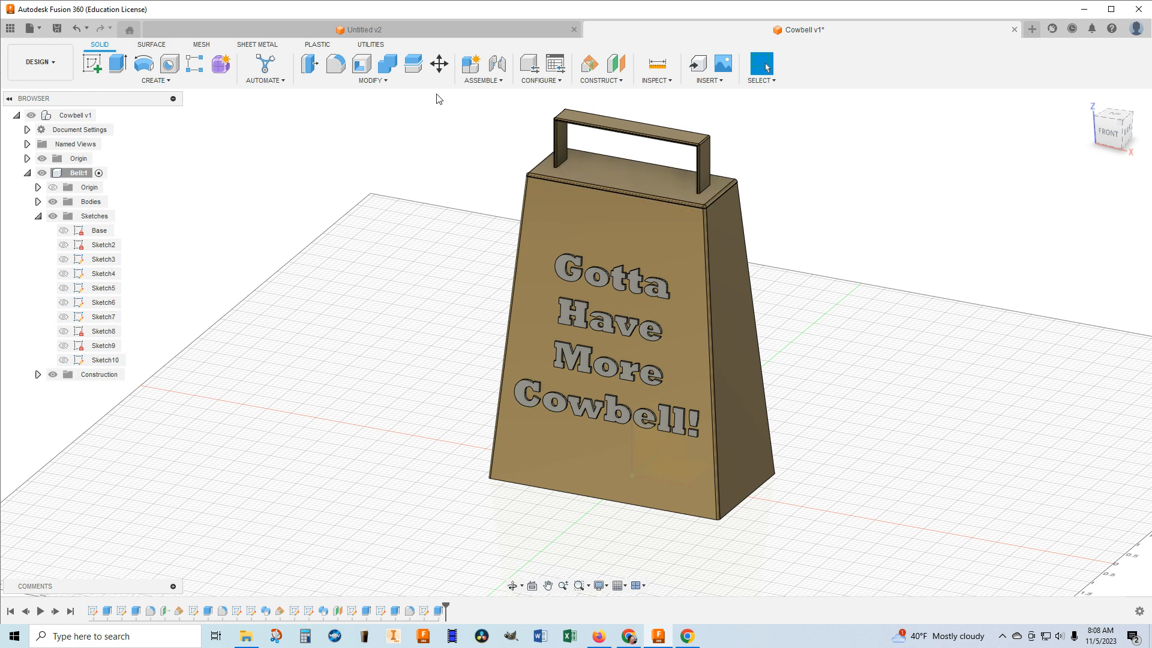
{"action": "left_click", "coordinate": [38, 216]}
Assign the Aluminum physical material from the Metal library to all letter bodies of "Gotta", "Have" and "More".
{"action": "left_click", "coordinate": [372, 84]}
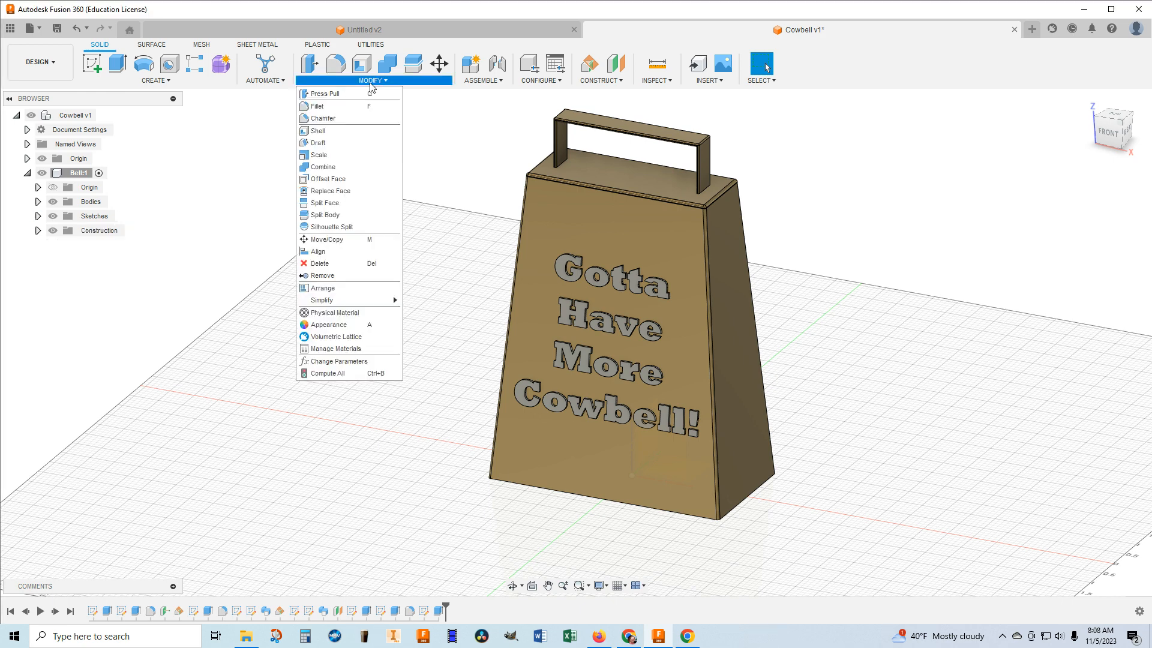
{"action": "left_click", "coordinate": [336, 313]}
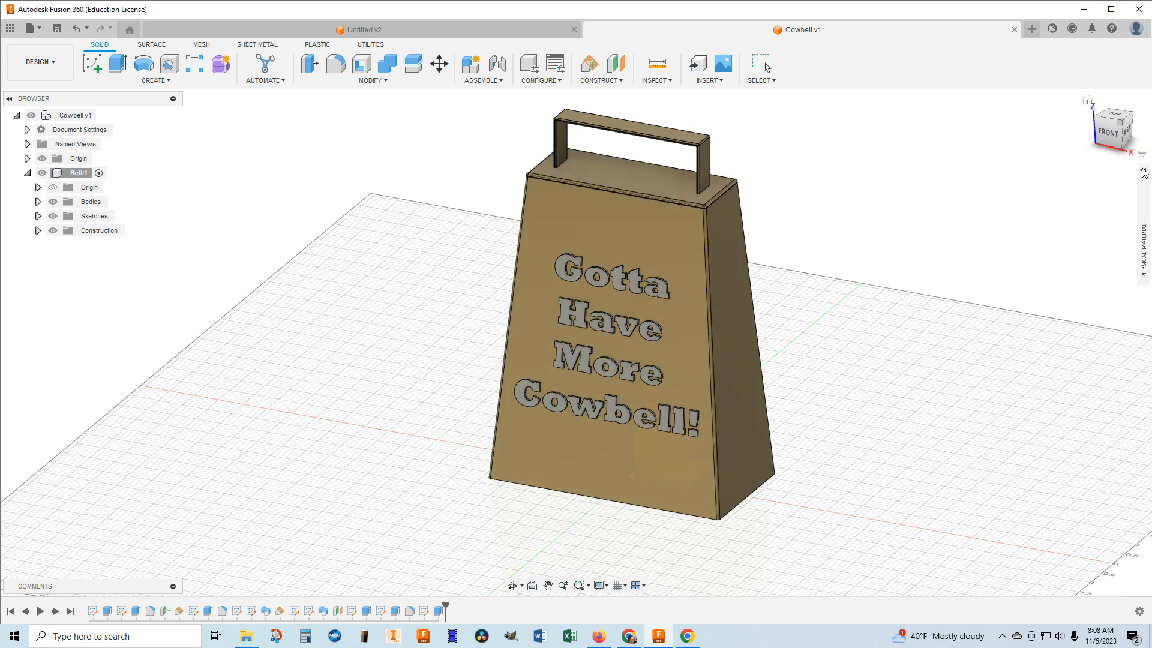
{"action": "scroll", "coordinate": [1048, 384], "scroll_direction": "down", "scroll_amount": 3}
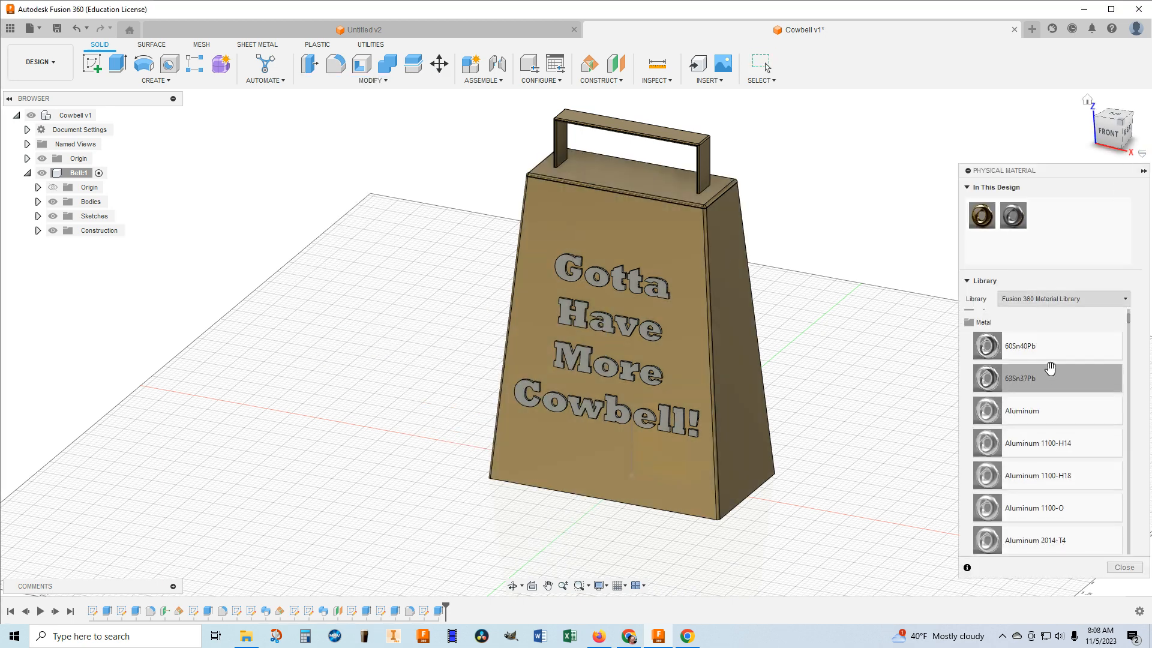
{"action": "left_click_drag", "start_coordinate": [1023, 414], "coordinate": [569, 280]}
{"action": "left_click_drag", "start_coordinate": [979, 345], "coordinate": [573, 279]}
{"action": "left_click", "coordinate": [573, 279]}
{"action": "left_click", "coordinate": [594, 283], "text": "ctrl"}
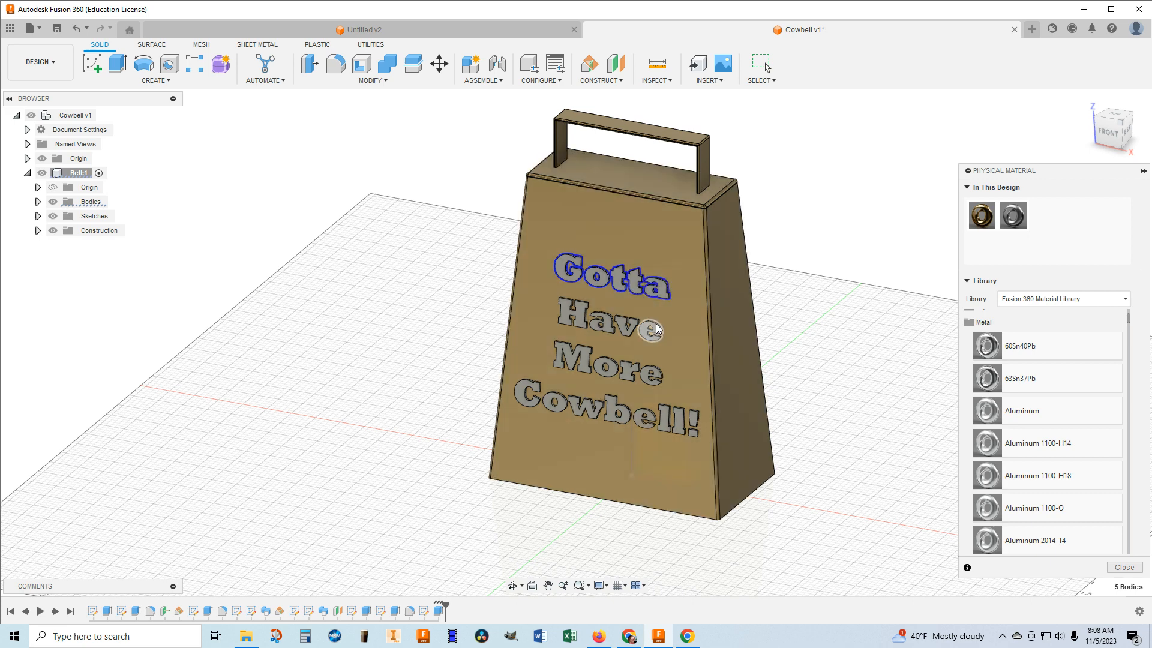
{"action": "left_click", "coordinate": [577, 325], "text": "ctrl"}
{"action": "left_click", "coordinate": [567, 358], "text": "ctrl"}
{"action": "left_click", "coordinate": [605, 367], "text": "ctrl"}
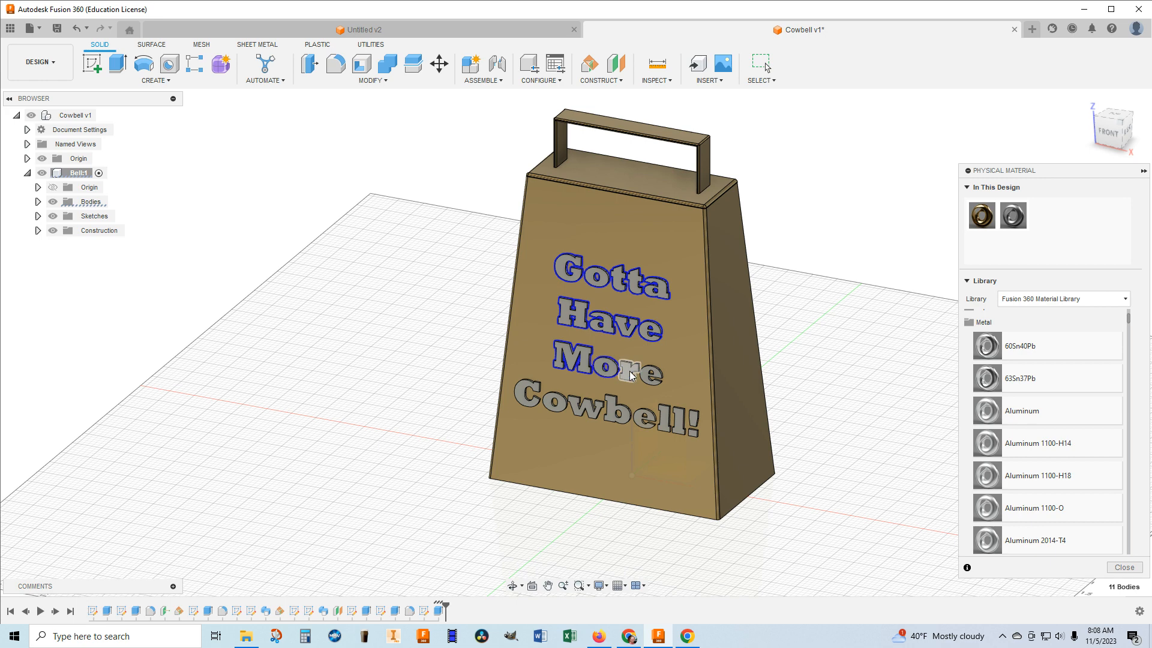
{"action": "left_click", "coordinate": [632, 376], "text": "ctrl"}
{"action": "left_click", "coordinate": [656, 375], "text": "ctrl"}
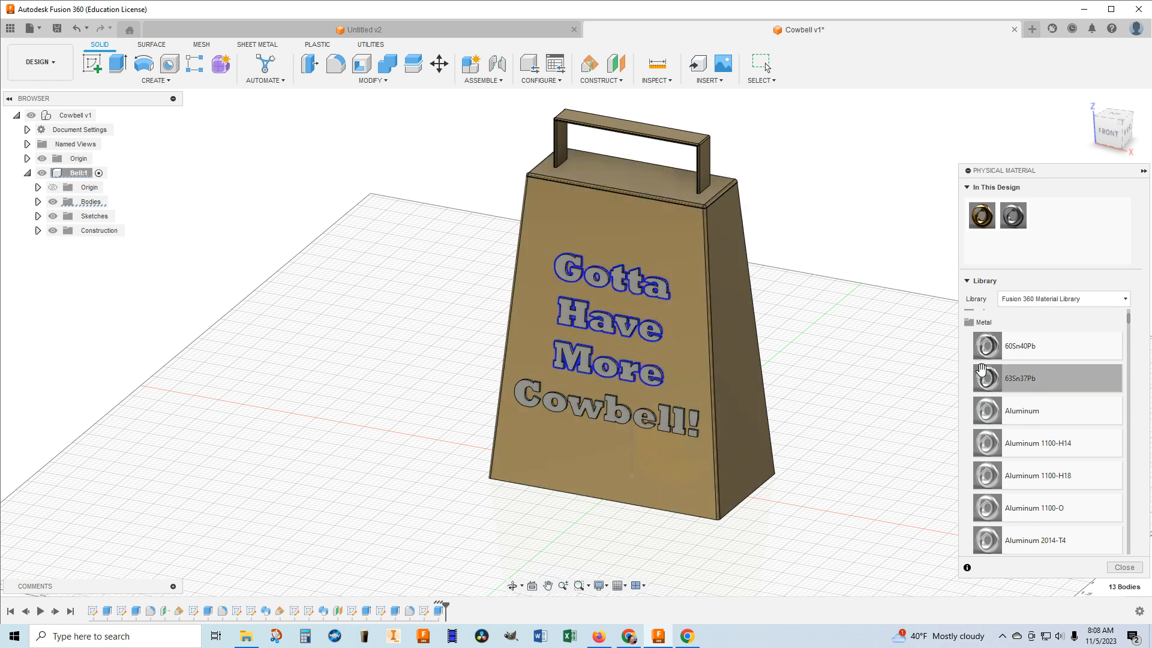
{"action": "left_click_drag", "start_coordinate": [1002, 418], "coordinate": [648, 333]}
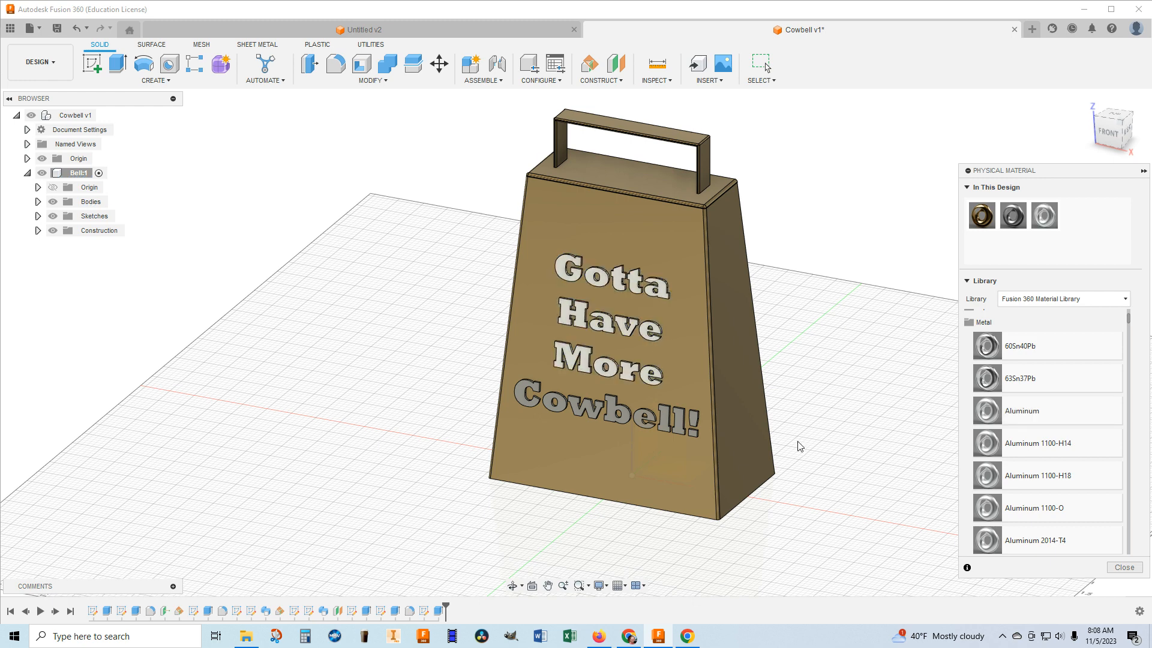
Assign the Aluminum, Anodized Silver physical material to all letters and the exclamation mark of "Cowbell!".
{"action": "scroll", "coordinate": [799, 446], "scroll_direction": "up", "scroll_amount": 1}
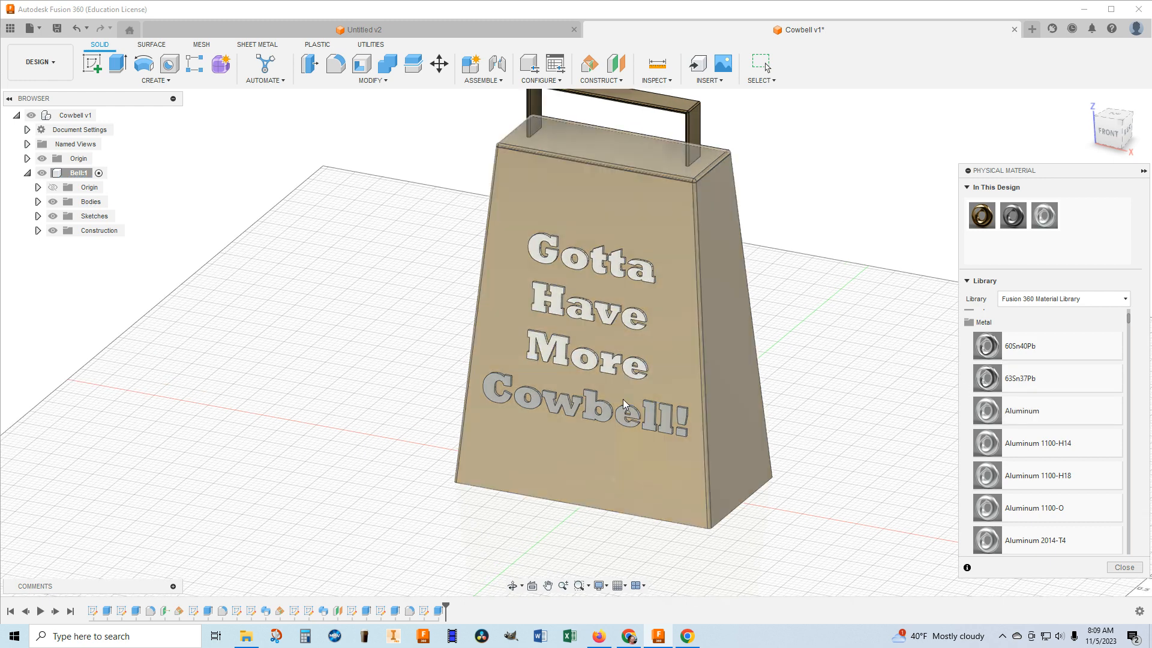
{"action": "left_click", "coordinate": [493, 388]}
{"action": "left_click", "coordinate": [527, 402]}
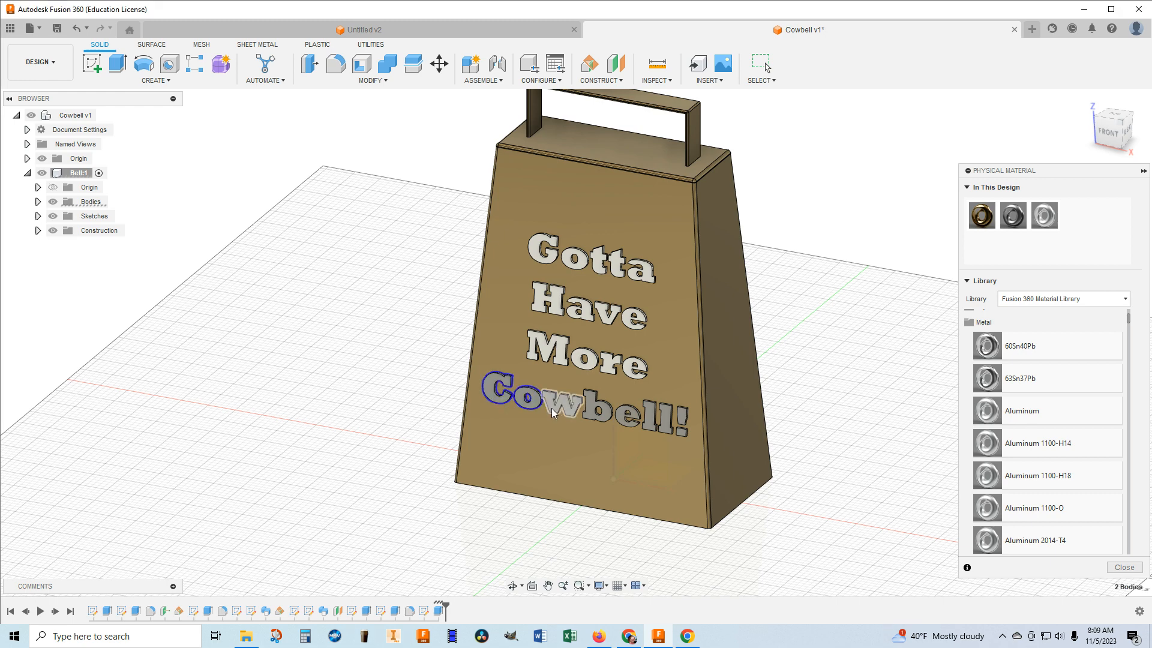
{"action": "left_click", "coordinate": [555, 410]}
{"action": "left_click", "coordinate": [597, 416]}
{"action": "left_click", "coordinate": [636, 423]}
{"action": "left_click", "coordinate": [652, 420]}
{"action": "left_click", "coordinate": [666, 423]}
{"action": "left_click", "coordinate": [682, 424]}
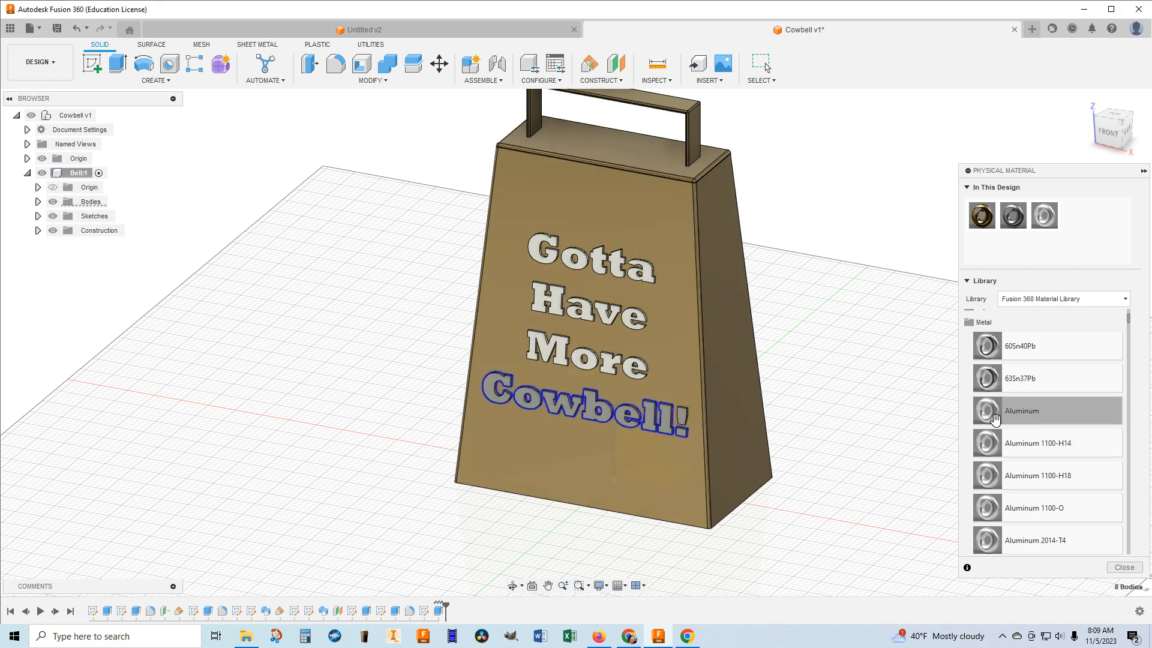
{"action": "scroll", "coordinate": [991, 423], "scroll_direction": "down", "scroll_amount": 10}
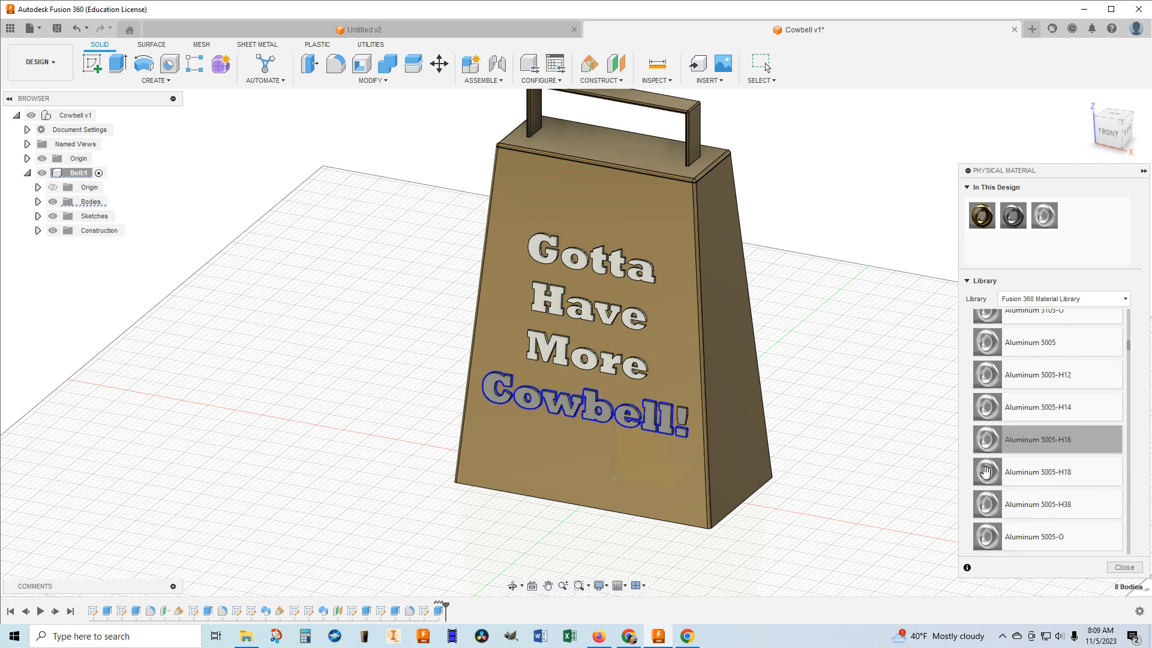
{"action": "scroll", "coordinate": [986, 472], "scroll_direction": "down", "scroll_amount": 8}
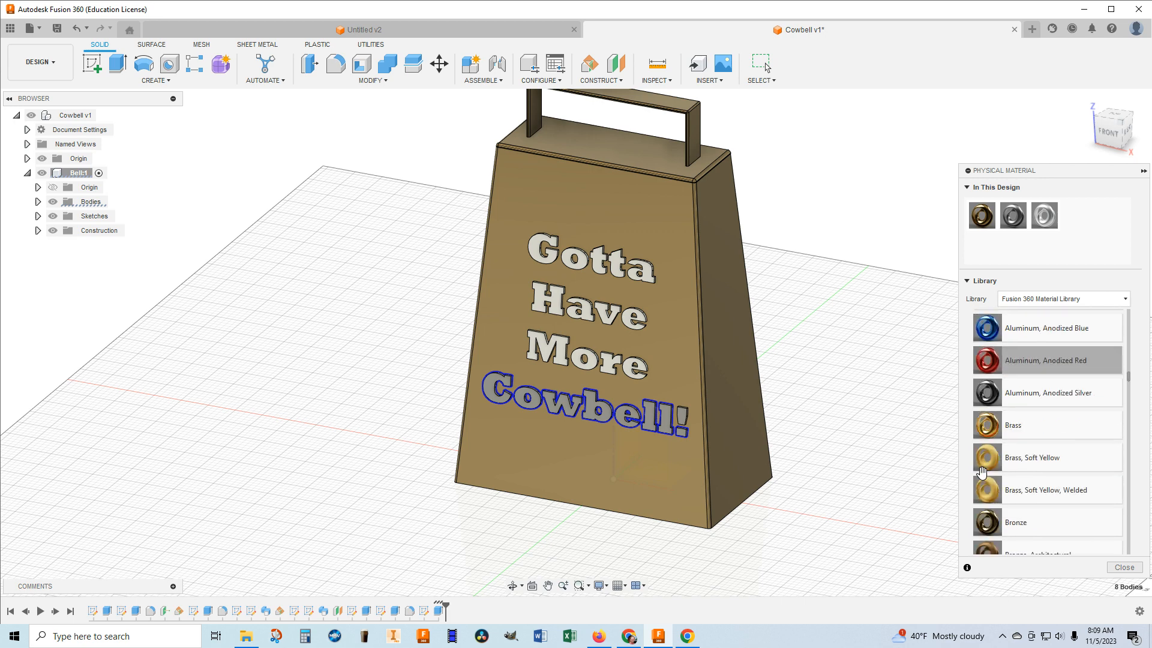
{"action": "scroll", "coordinate": [985, 467], "scroll_direction": "down", "scroll_amount": 1}
{"action": "scroll", "coordinate": [986, 461], "scroll_direction": "up", "scroll_amount": 1}
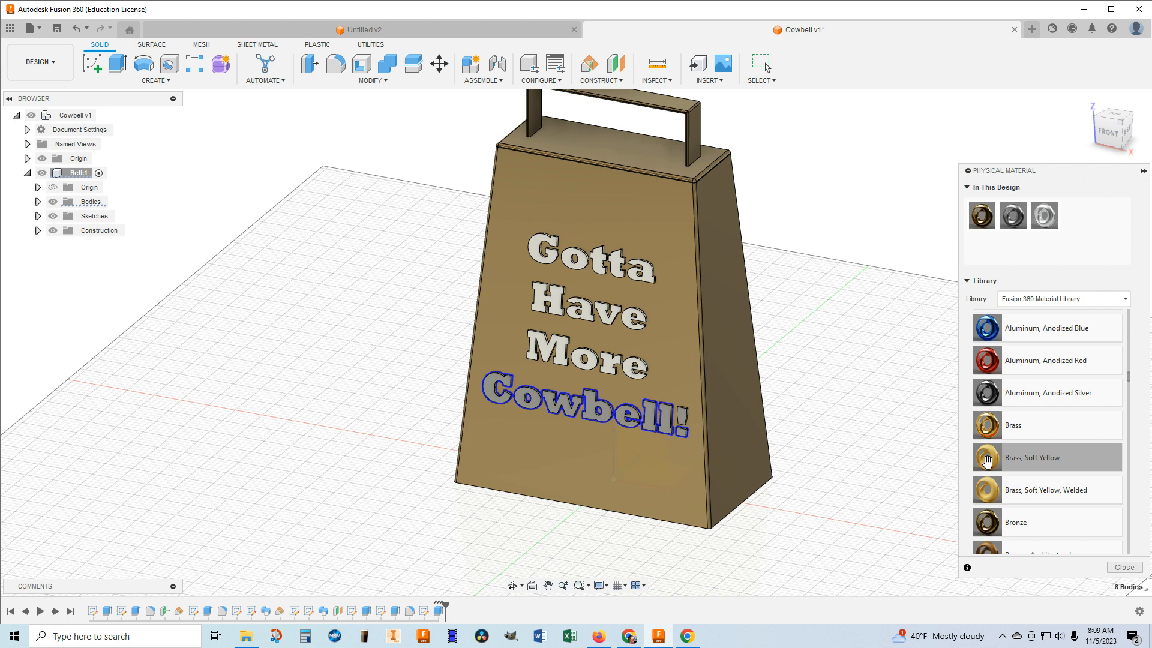
{"action": "left_click_drag", "start_coordinate": [1029, 396], "coordinate": [666, 426]}
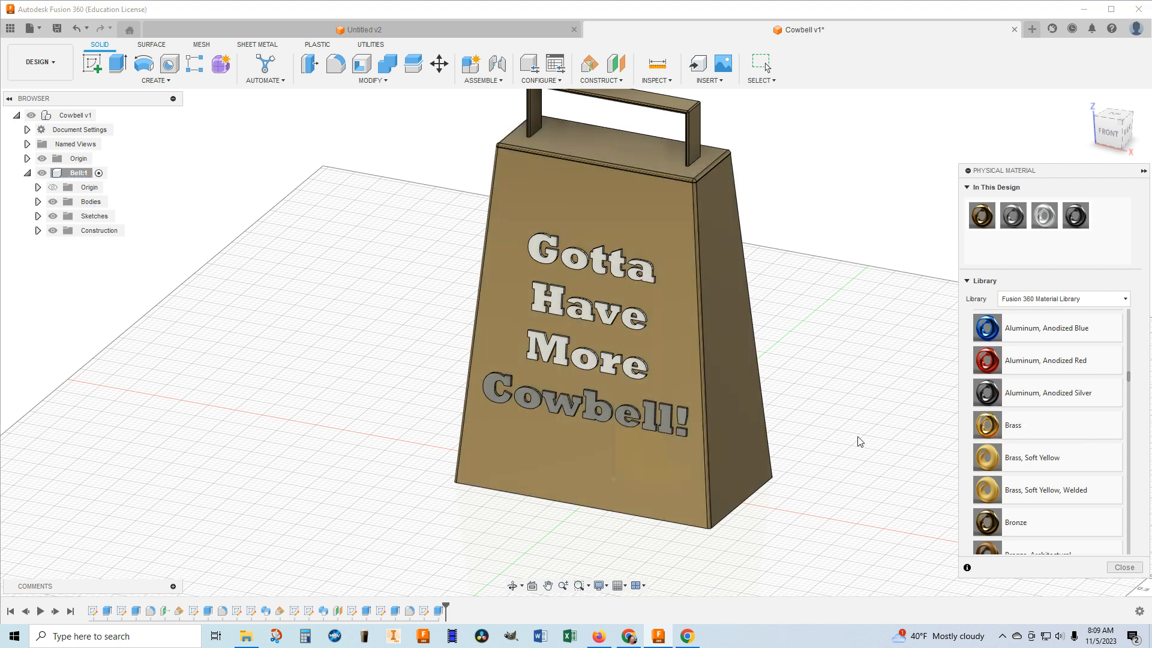
{"action": "left_click", "coordinate": [683, 418]}
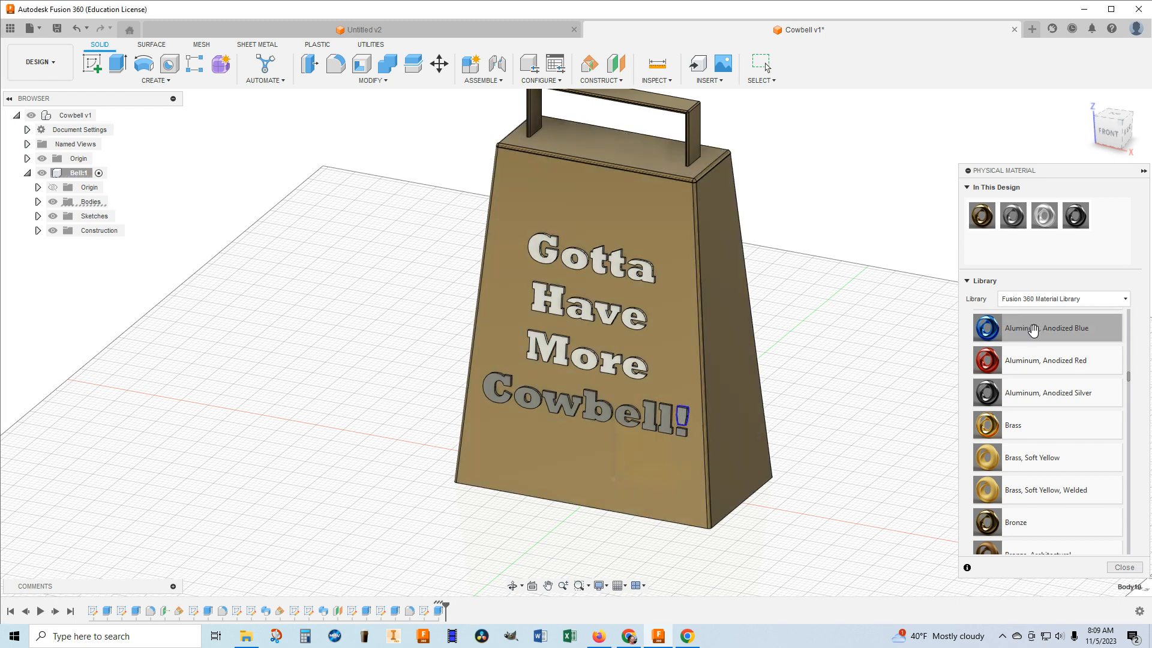
{"action": "left_click_drag", "start_coordinate": [1047, 392], "coordinate": [682, 418]}
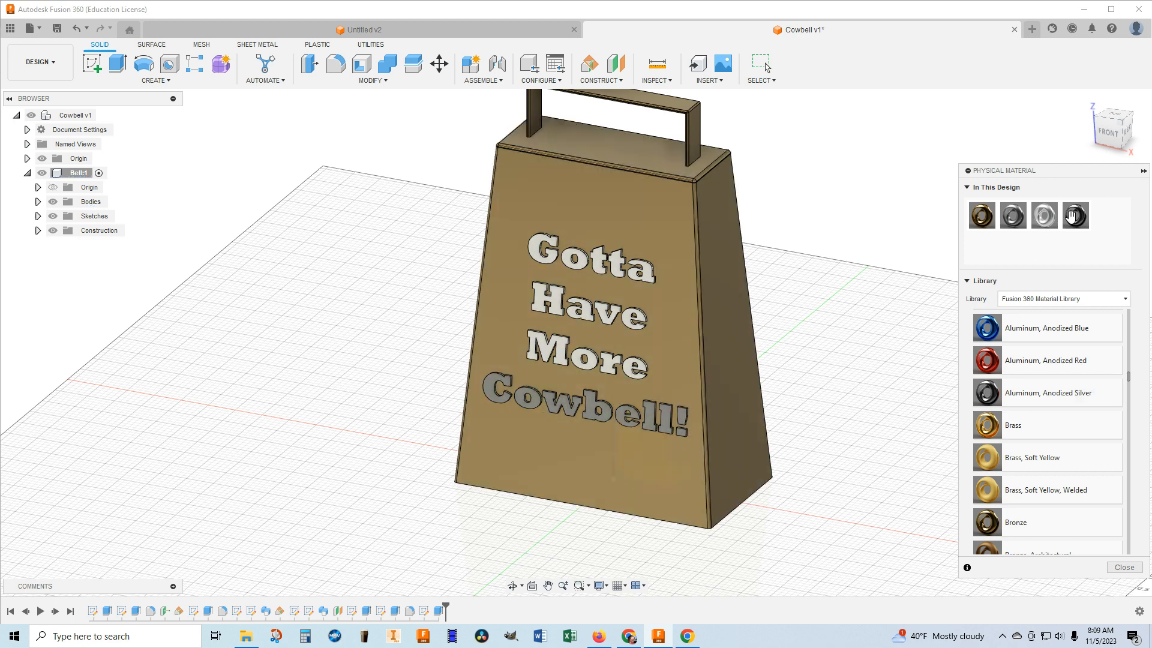
Put away the physical materials, return to the home view and save a new version with the description "User Saved".
{"action": "left_click", "coordinate": [1144, 171]}
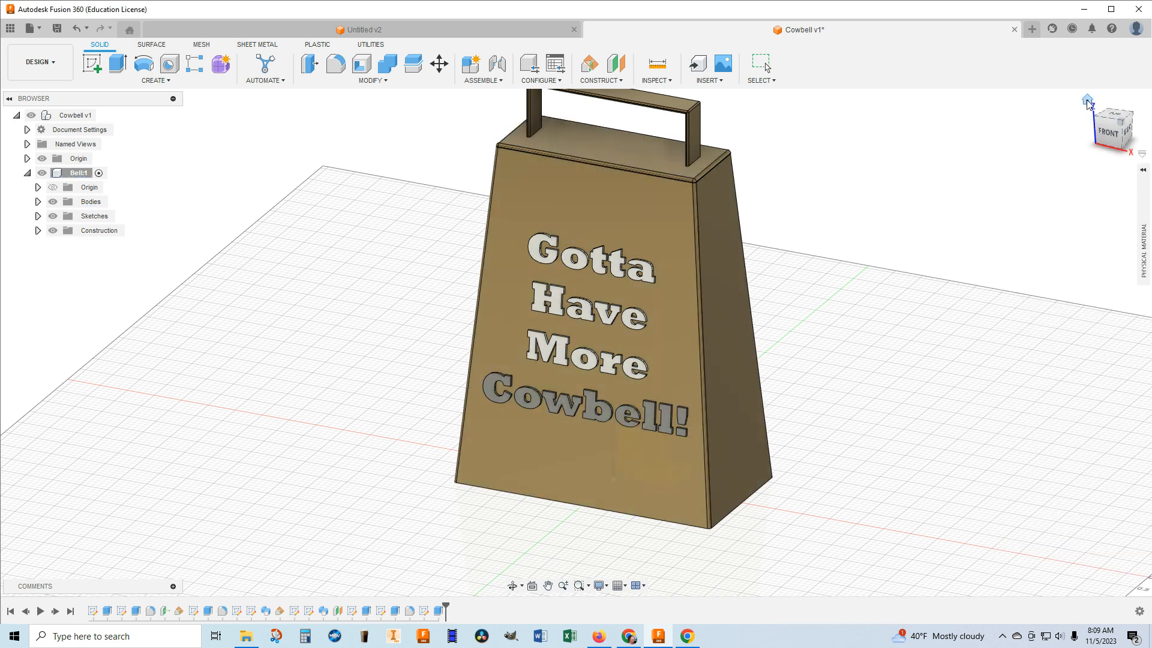
{"action": "left_click", "coordinate": [1088, 105]}
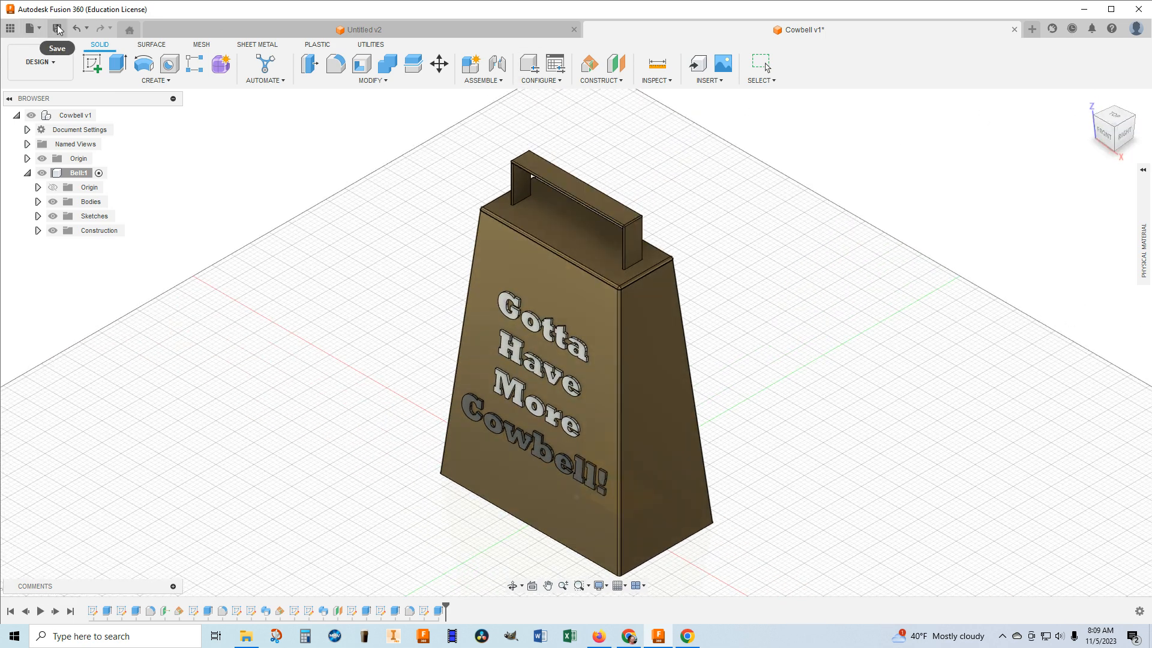
{"action": "left_click", "coordinate": [57, 30]}
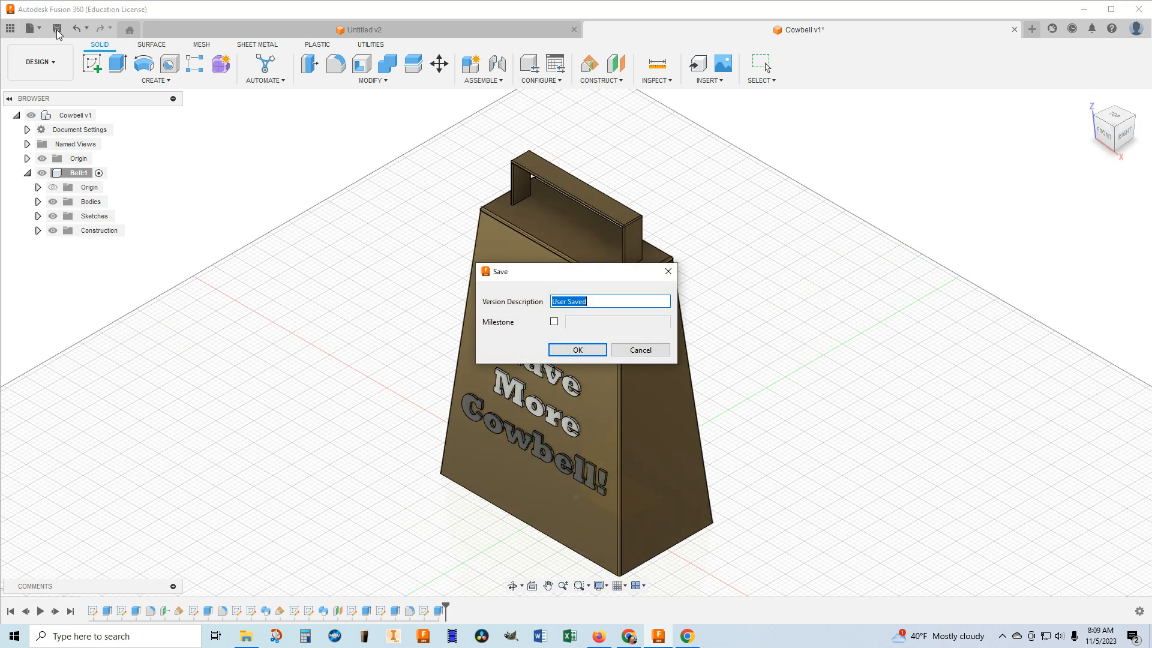
{"action": "left_click", "coordinate": [577, 349]}
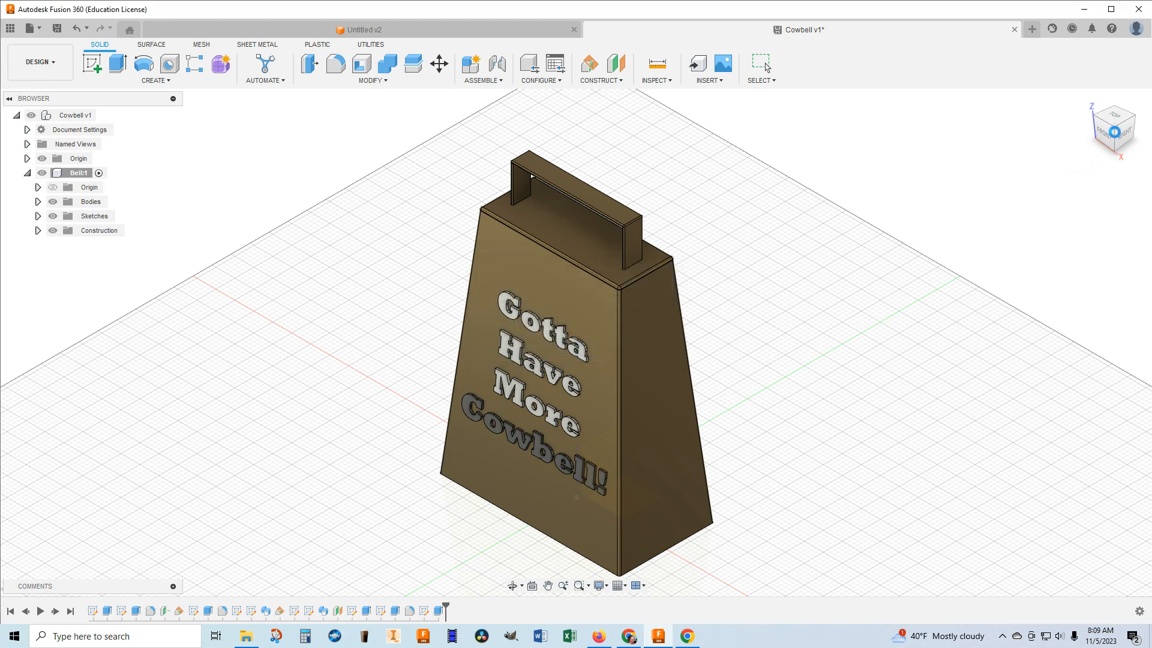
Hide the top-level Origin of the Cowbell design, keeping the home view.
{"action": "mouse_move", "coordinate": [1120, 134]}
{"action": "left_mouse_down"}
{"action": "mouse_move", "coordinate": [1120, 57]}
{"action": "mouse_move", "coordinate": [1118, 84]}
{"action": "left_mouse_up"}
{"action": "left_click", "coordinate": [1087, 99]}
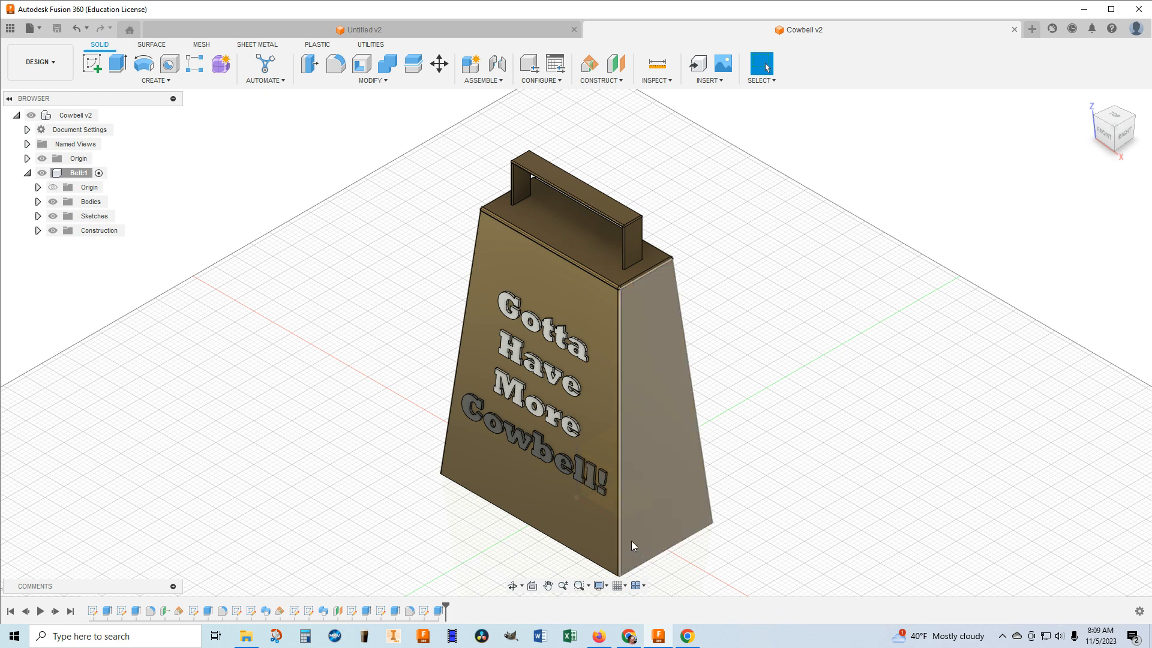
{"action": "left_click", "coordinate": [42, 158]}
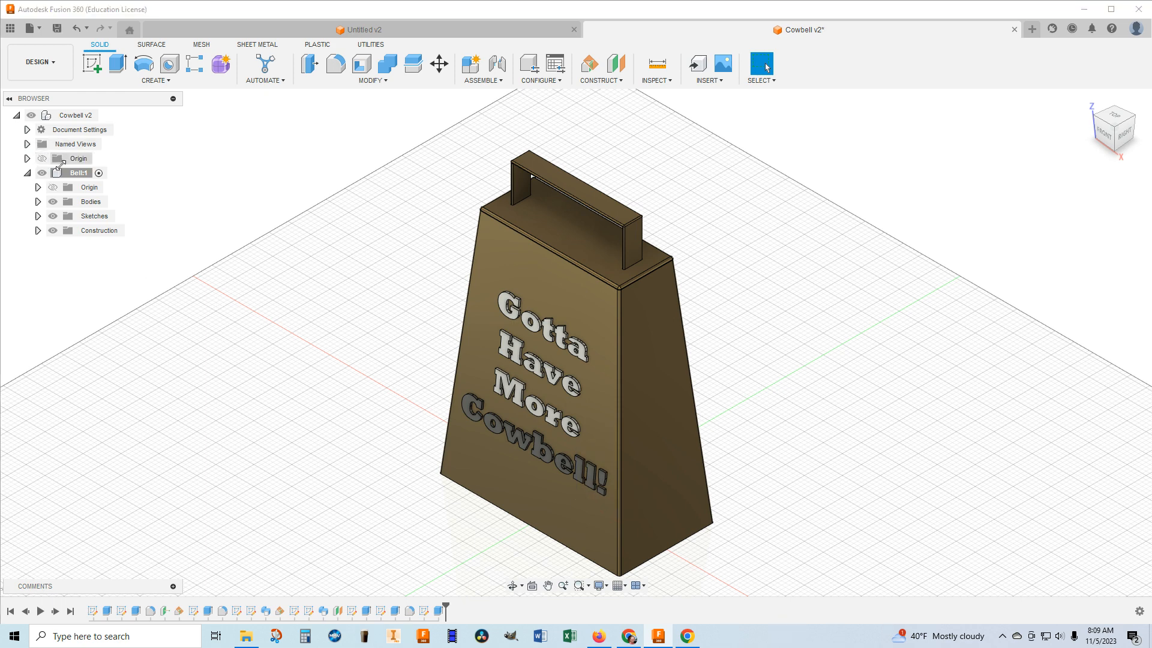